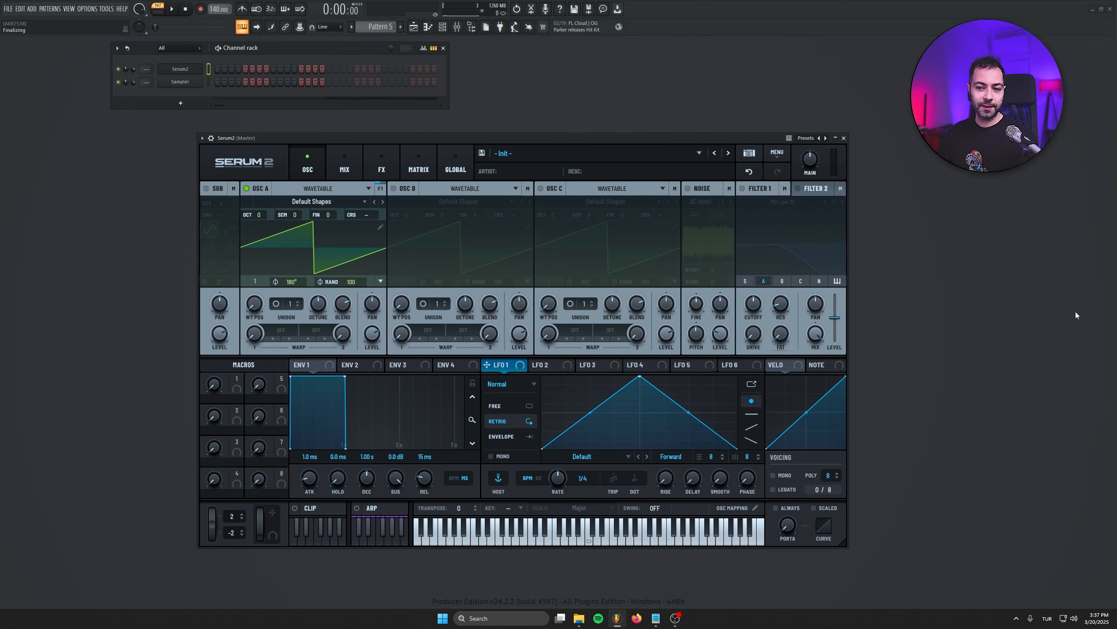
# - Browse the Digital wavetables in the S2 Tables collection for oscillator A
pyautogui.moveTo(544, 141); pyautogui.dragTo(434, 142)
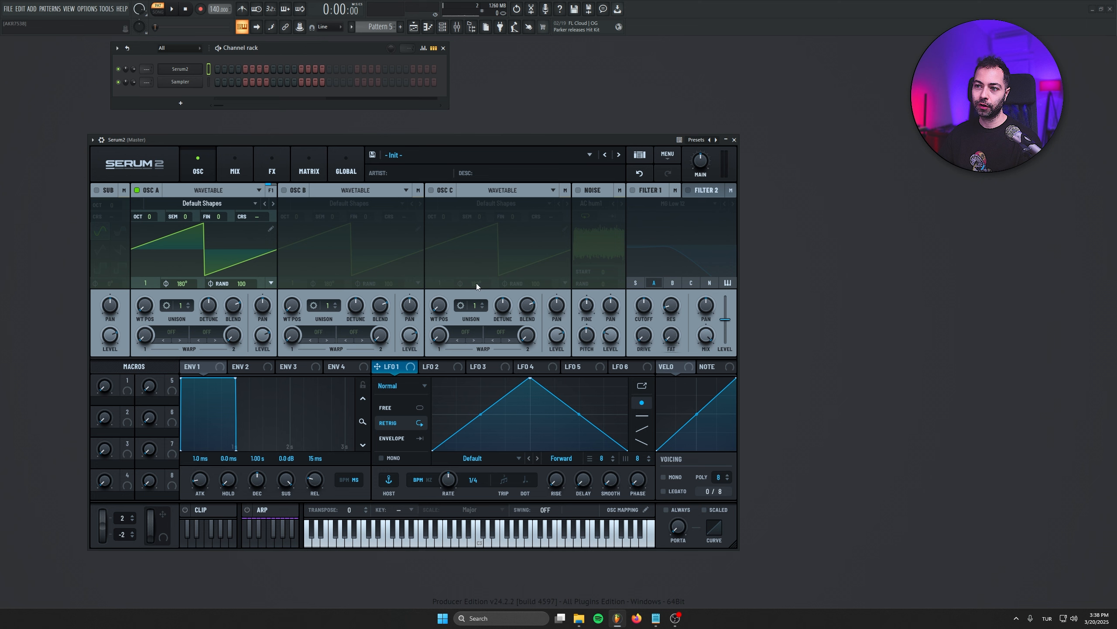
pyautogui.click(198, 190)
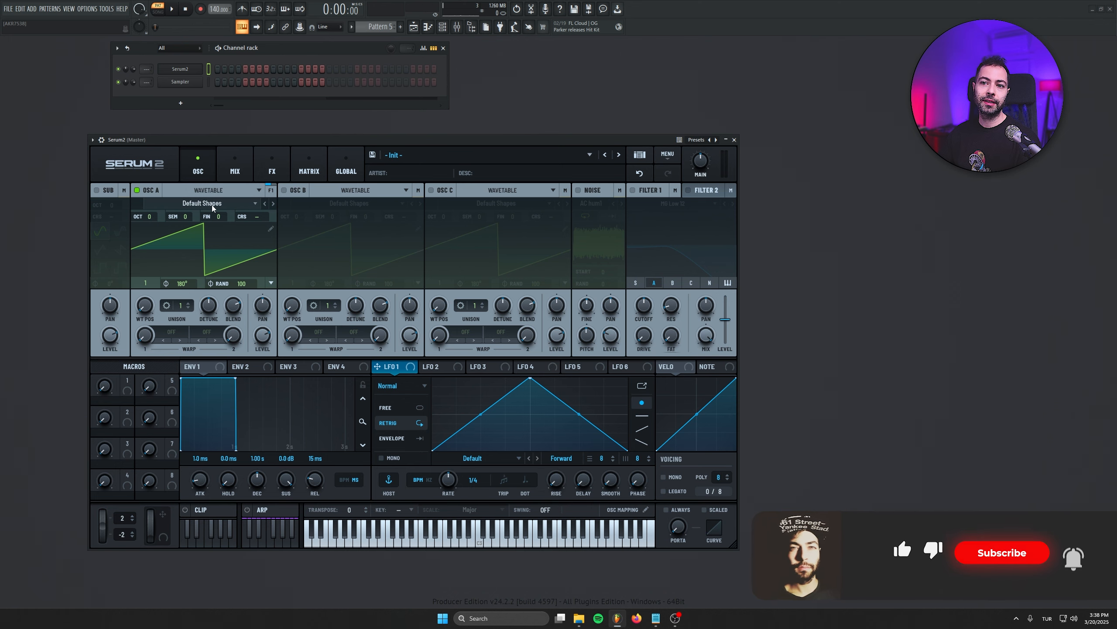
pyautogui.click(214, 193)
pyautogui.click(217, 190)
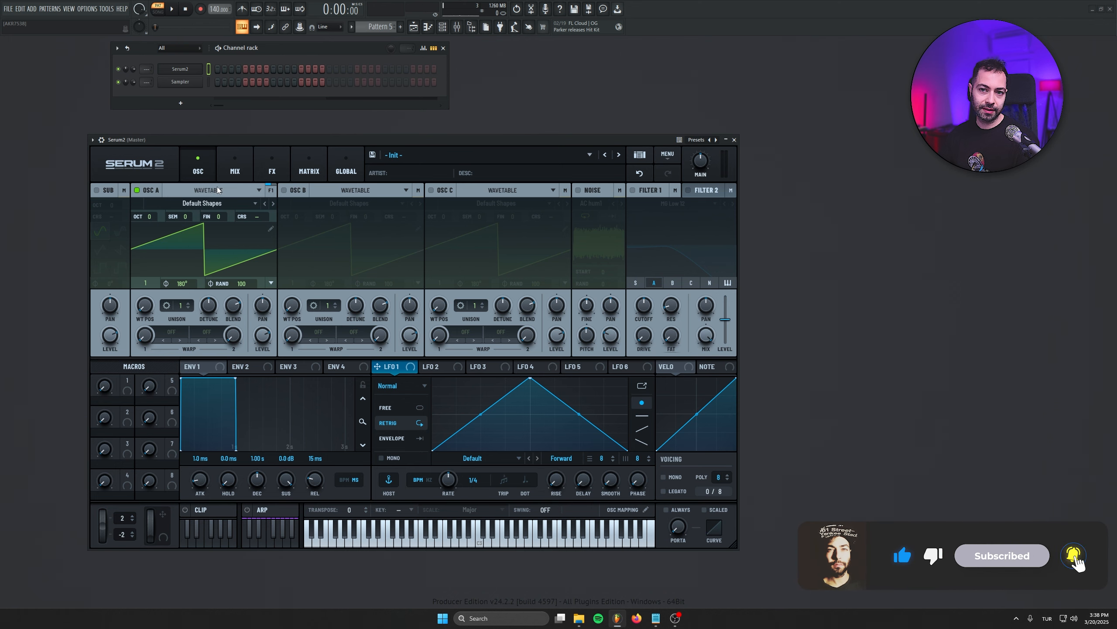
pyautogui.click(206, 203)
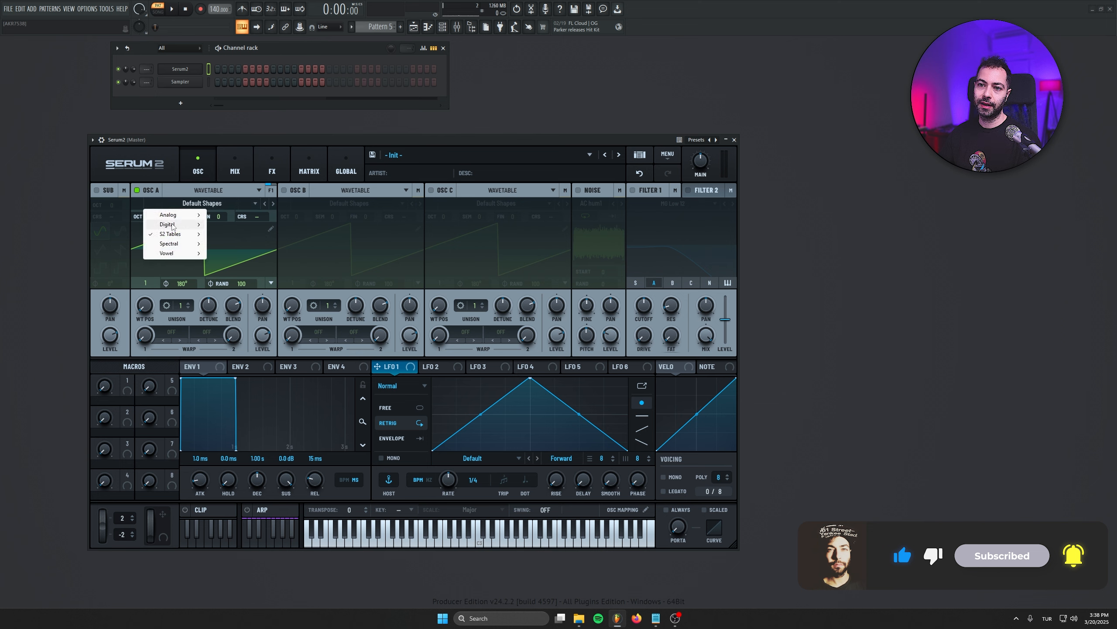
pyautogui.moveTo(173, 234)
pyautogui.moveTo(224, 243)
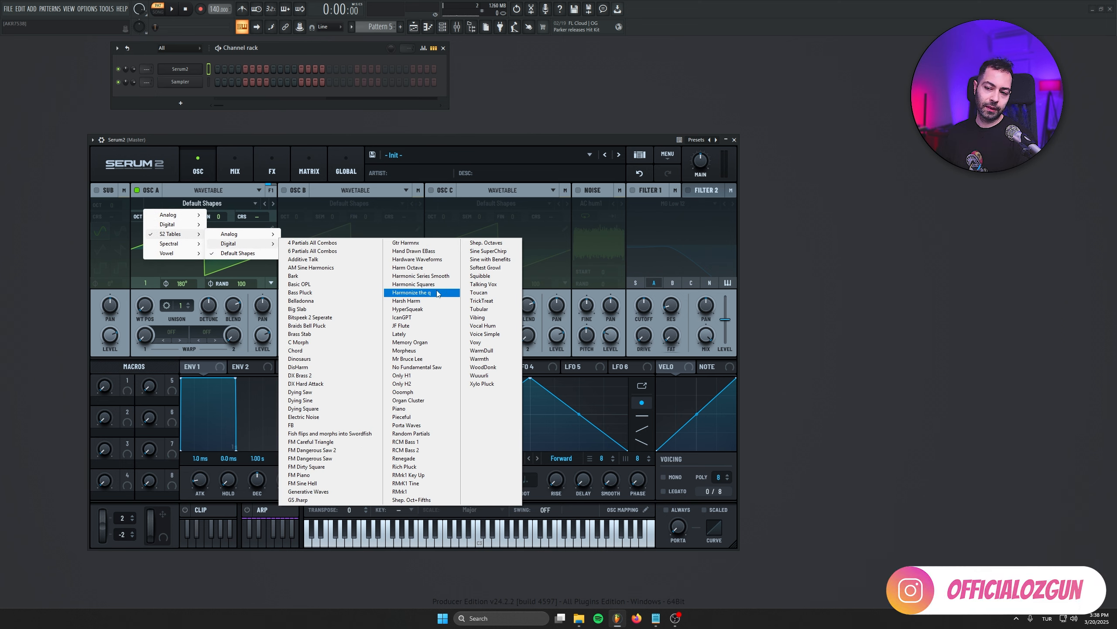
pyautogui.click(306, 140)
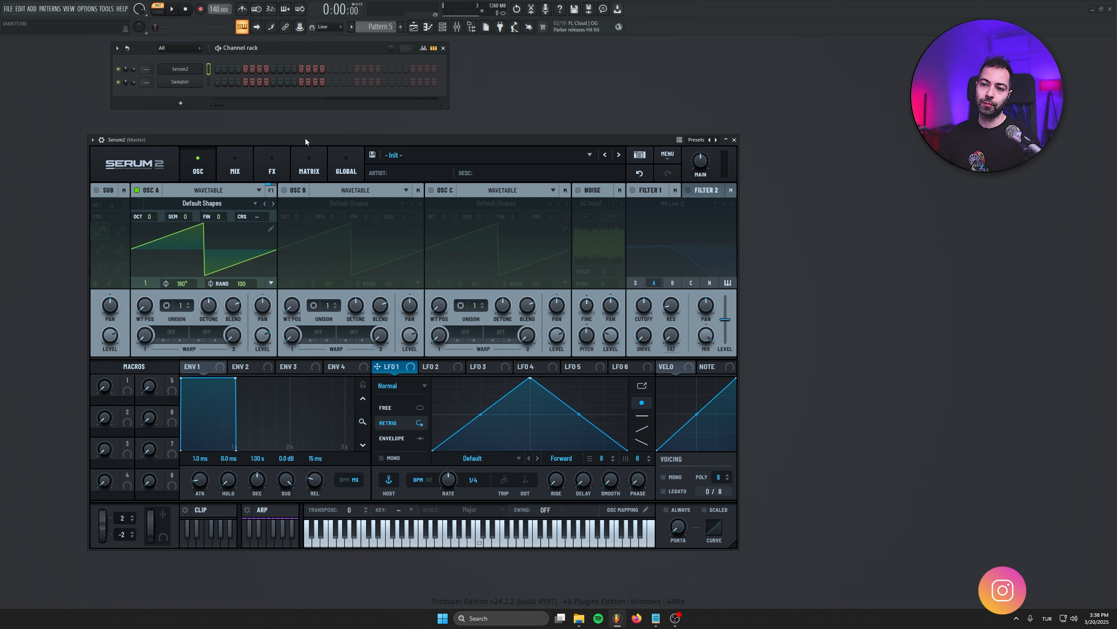
# - Switch oscillator A to Multisample mode and load the factory choir multisample Ah High
pyautogui.click(208, 190)
pyautogui.click(202, 210)
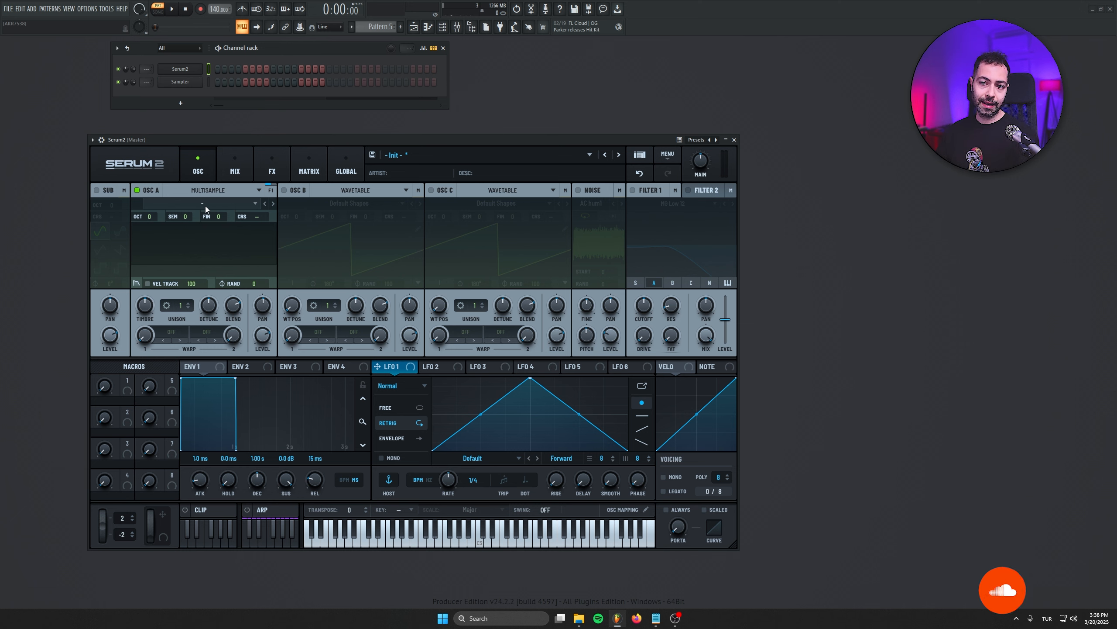
pyautogui.click(204, 200)
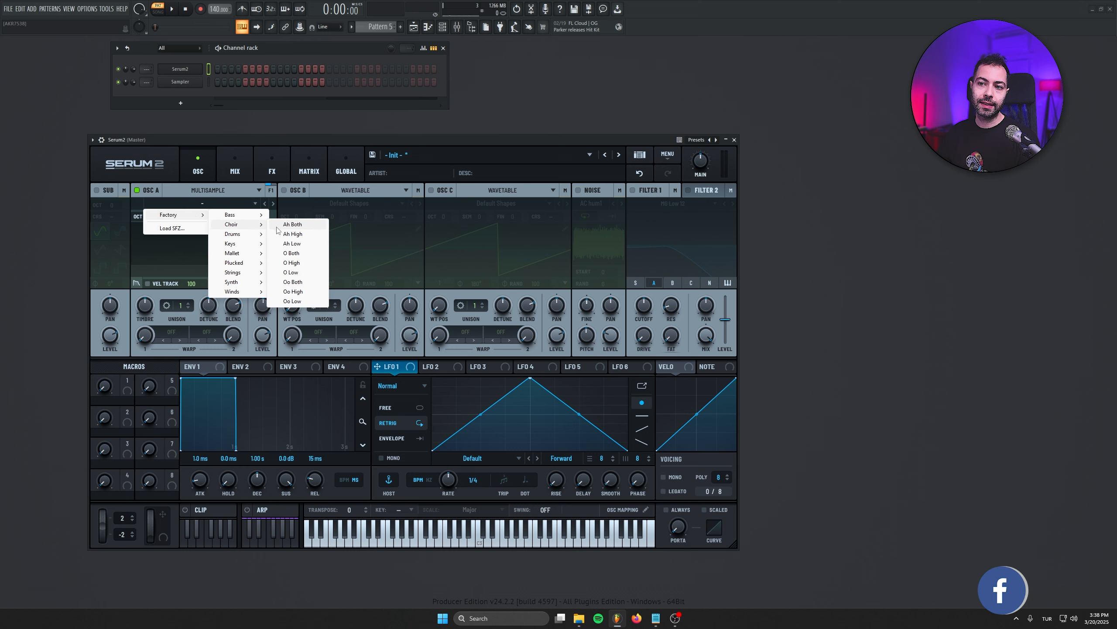
pyautogui.click(293, 234)
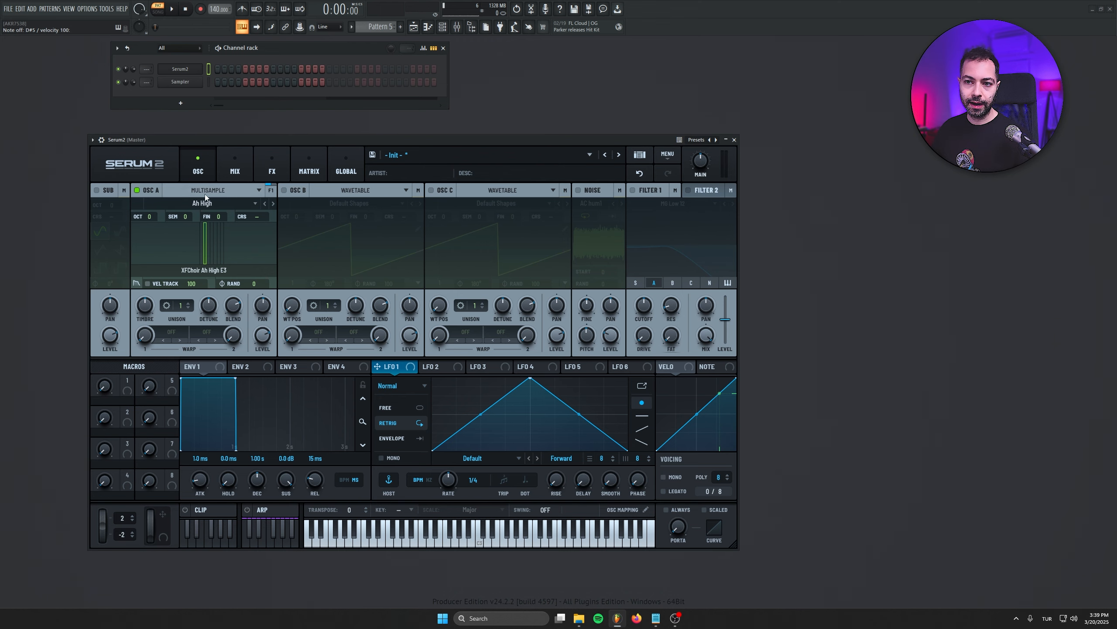
# - Load the factory acoustic drum kit Kit DW into oscillator A
pyautogui.click(448, 218)
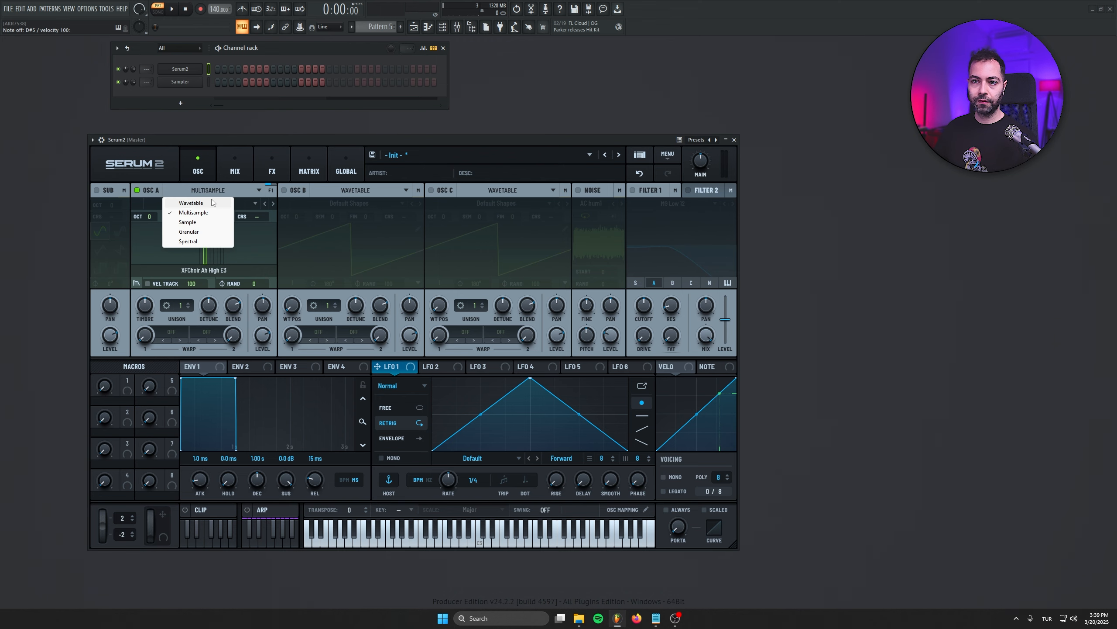
pyautogui.click(211, 195)
pyautogui.click(207, 203)
pyautogui.moveTo(206, 215)
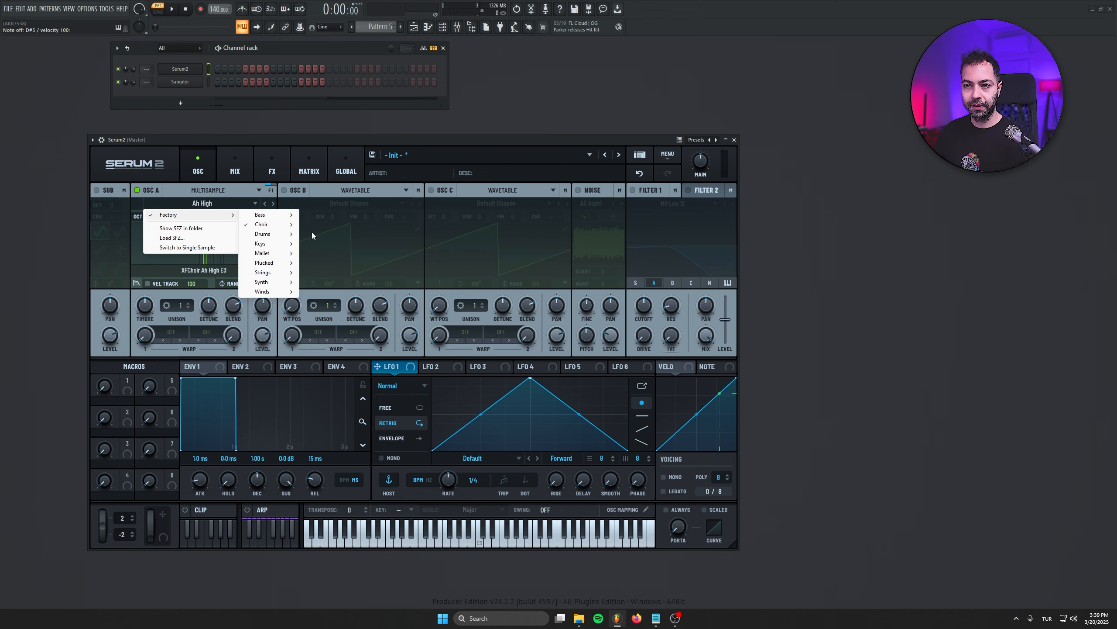
pyautogui.moveTo(284, 237)
pyautogui.moveTo(340, 238)
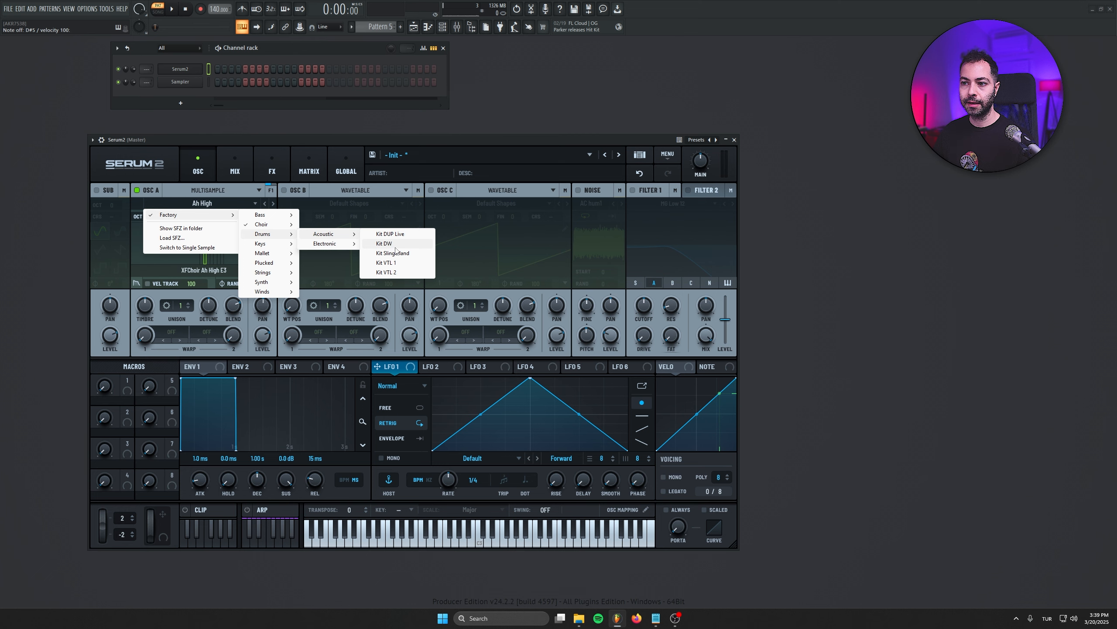
pyautogui.click(384, 244)
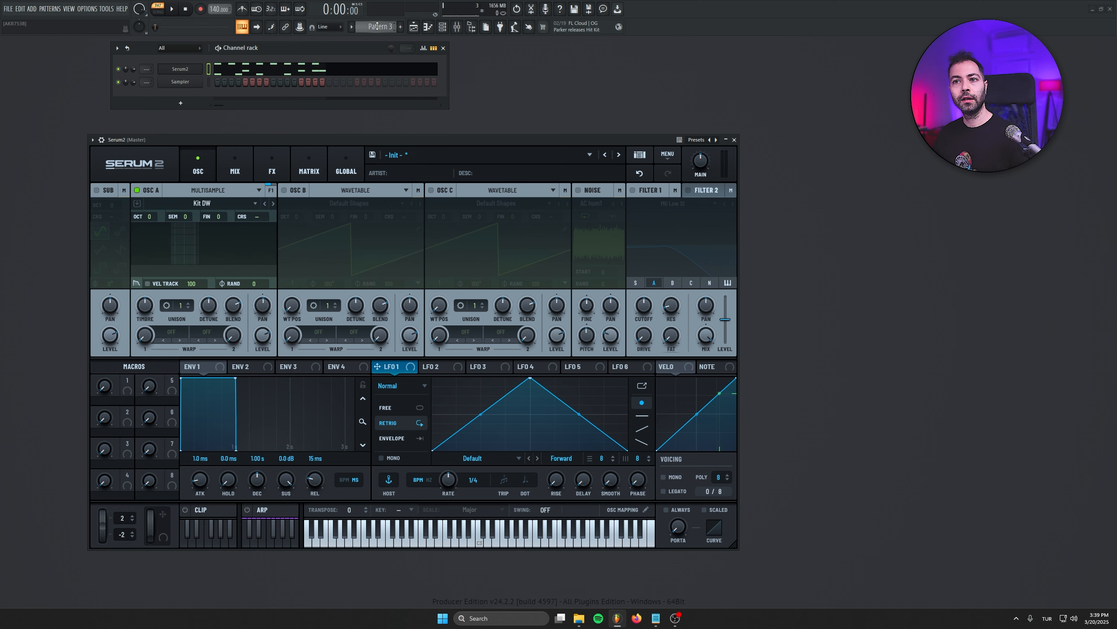
# - Open the Serum2 piano roll for Pattern 3 and arrange it beside the synth window with the drum notes in view
pyautogui.click(224, 72)
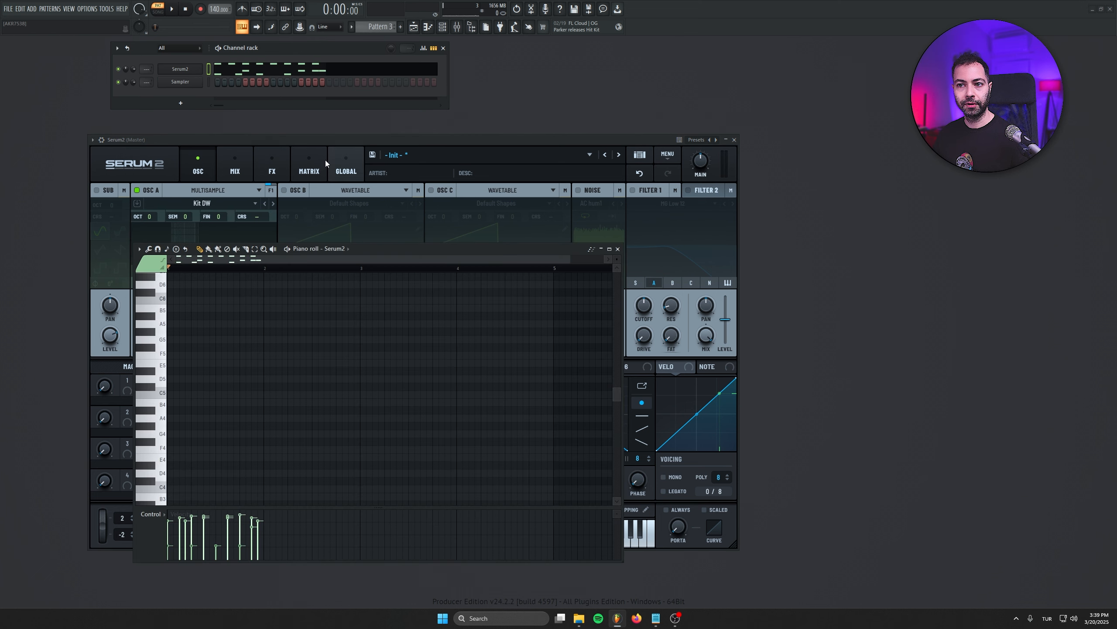
pyautogui.scroll(-5, 383, 347)
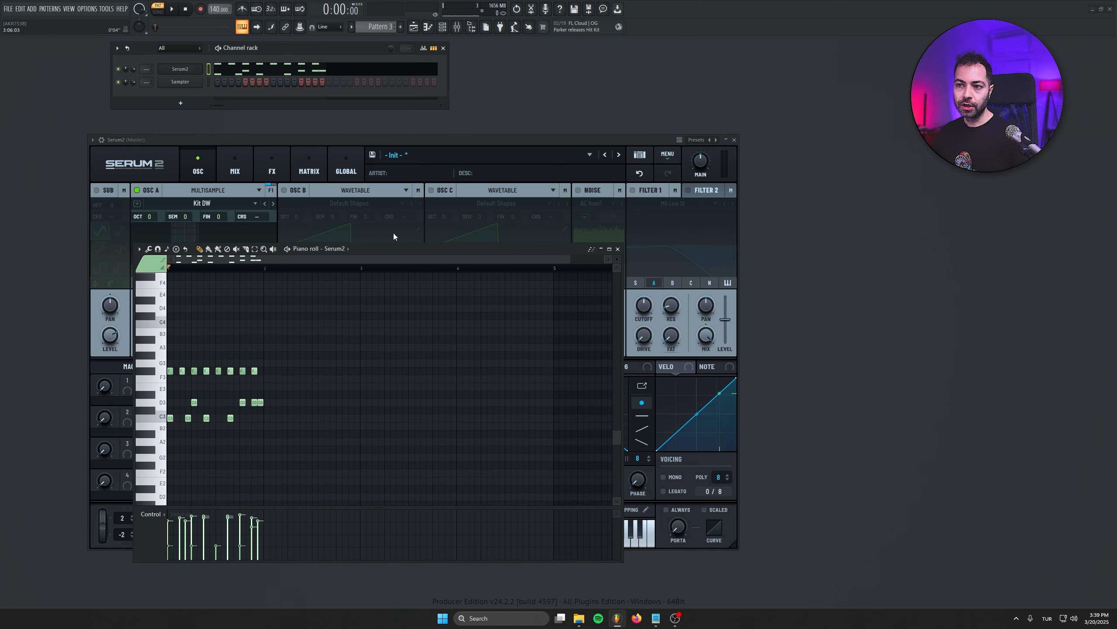
pyautogui.moveTo(383, 252); pyautogui.dragTo(285, 228)
pyautogui.moveTo(383, 143); pyautogui.dragTo(518, 139)
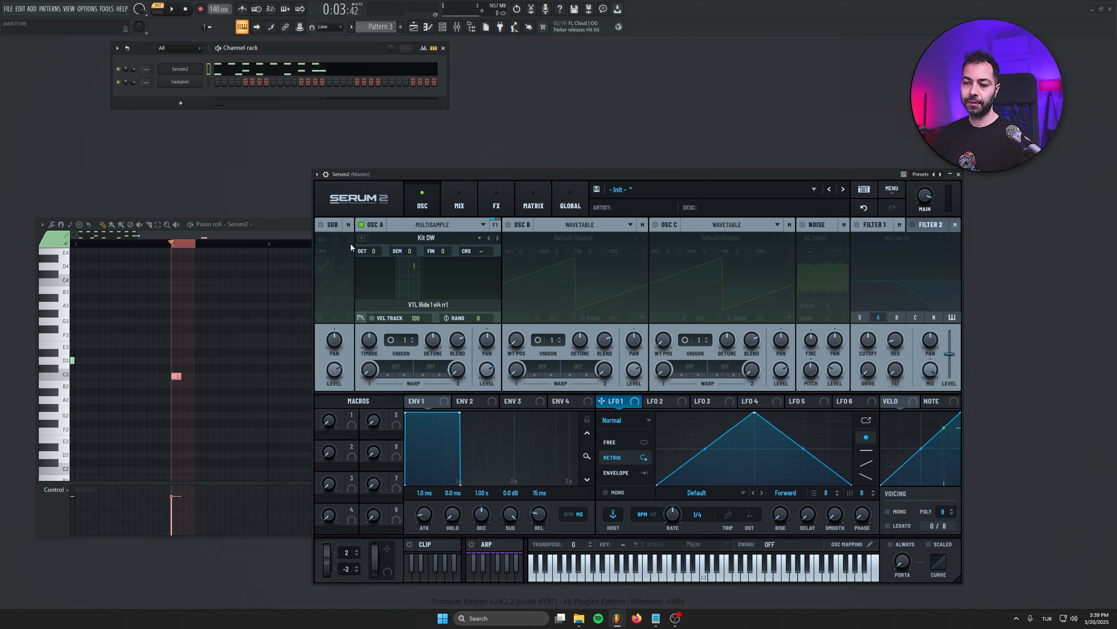
# - Stop playback, delete the stray C3 note at the start of bar 3 and clear the time selection
pyautogui.press('space')
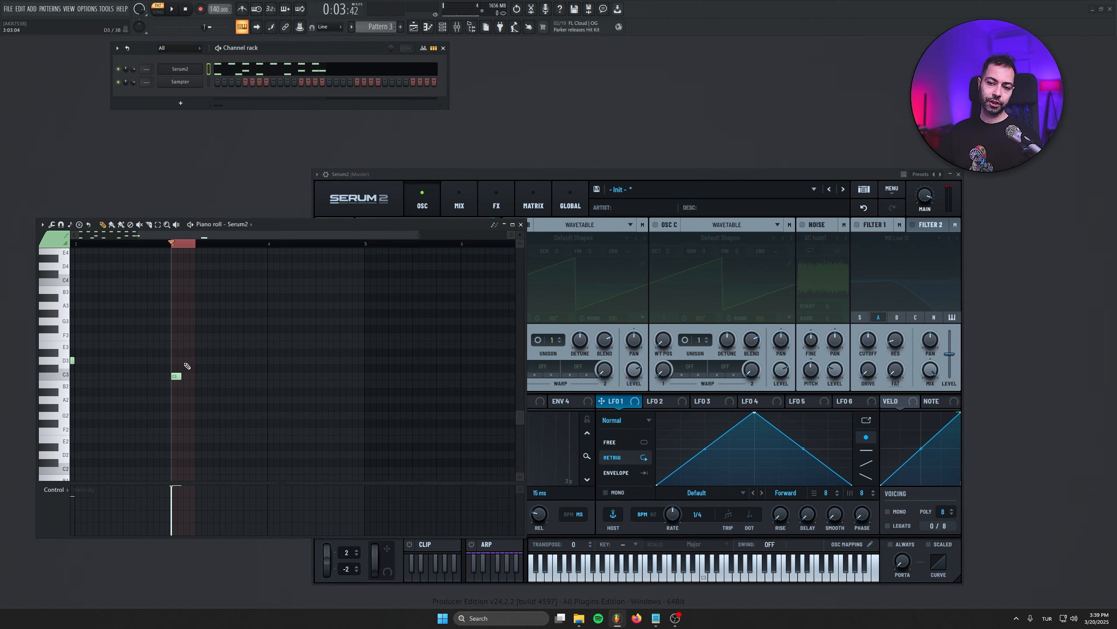
pyautogui.rightClick(177, 376)
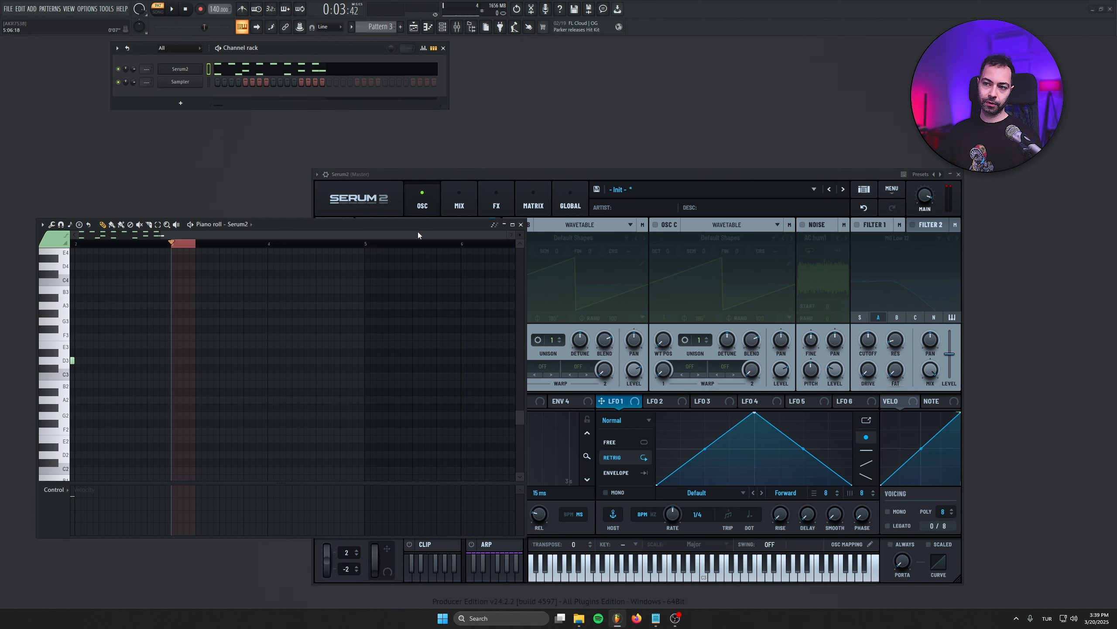
pyautogui.doubleClick(180, 244)
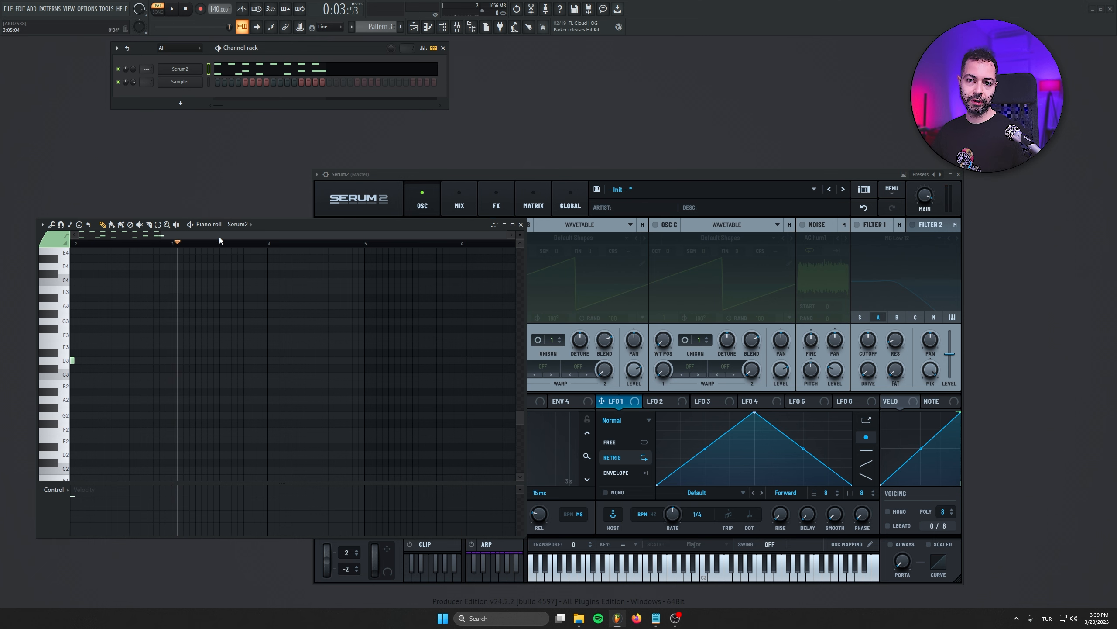
# - Set the piano roll's time selection to cover only the one-bar drum pattern
pyautogui.moveTo(297, 300); pyautogui.dragTo(390, 337)
pyautogui.moveTo(172, 245); pyautogui.dragTo(2, 253)
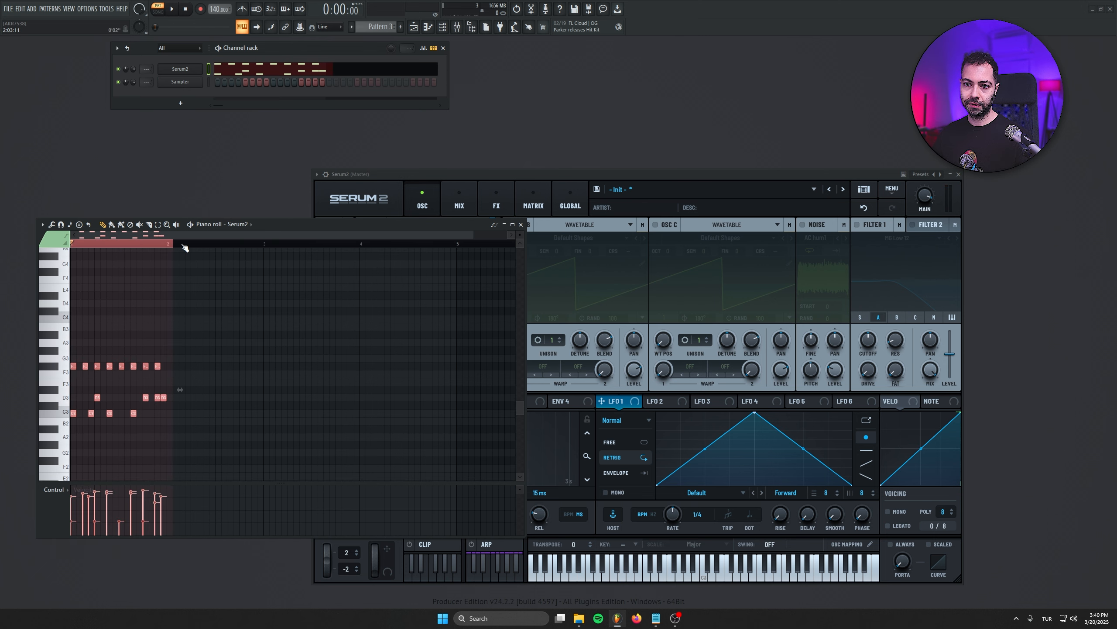
pyautogui.moveTo(174, 245); pyautogui.dragTo(167, 246)
pyautogui.scroll(4, 92, 376)
pyautogui.moveTo(92, 375); pyautogui.dragTo(513, 307)
pyautogui.scroll(-1, 241, 364)
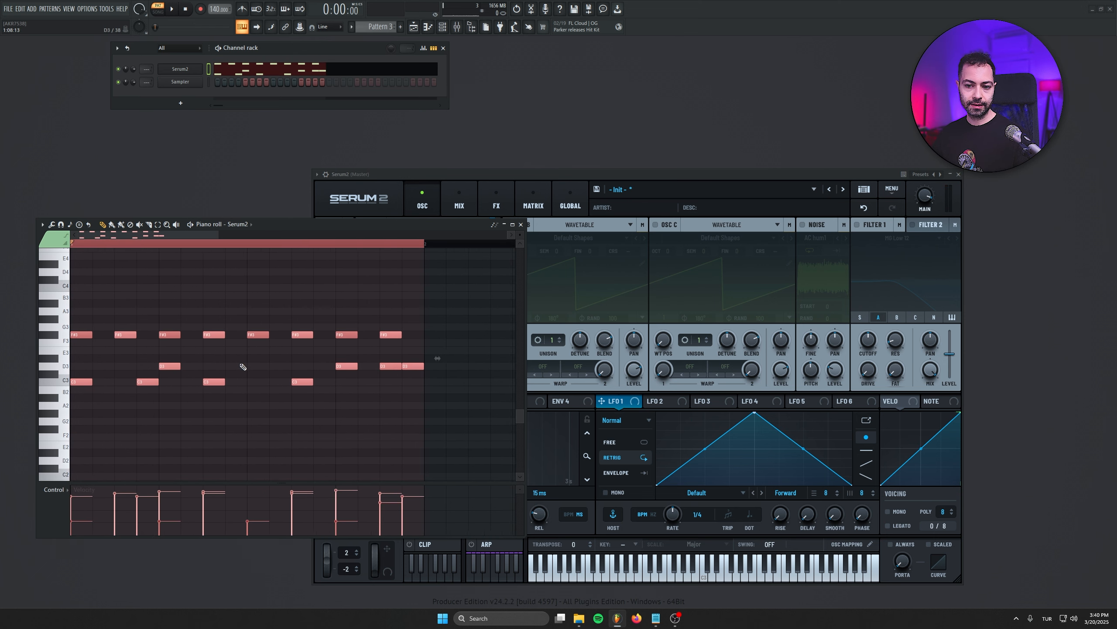
pyautogui.scroll(-2, 242, 366)
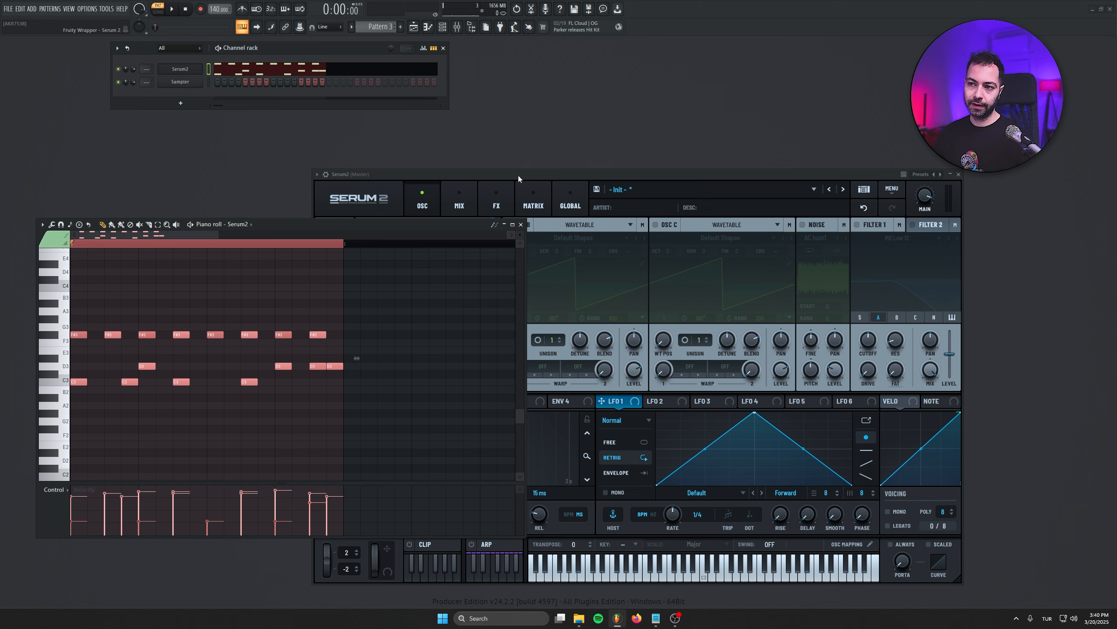
# - Play the selected drum pattern through Kit DW with the synth in view, and look at the kit's loading options
pyautogui.moveTo(512, 172); pyautogui.dragTo(423, 150)
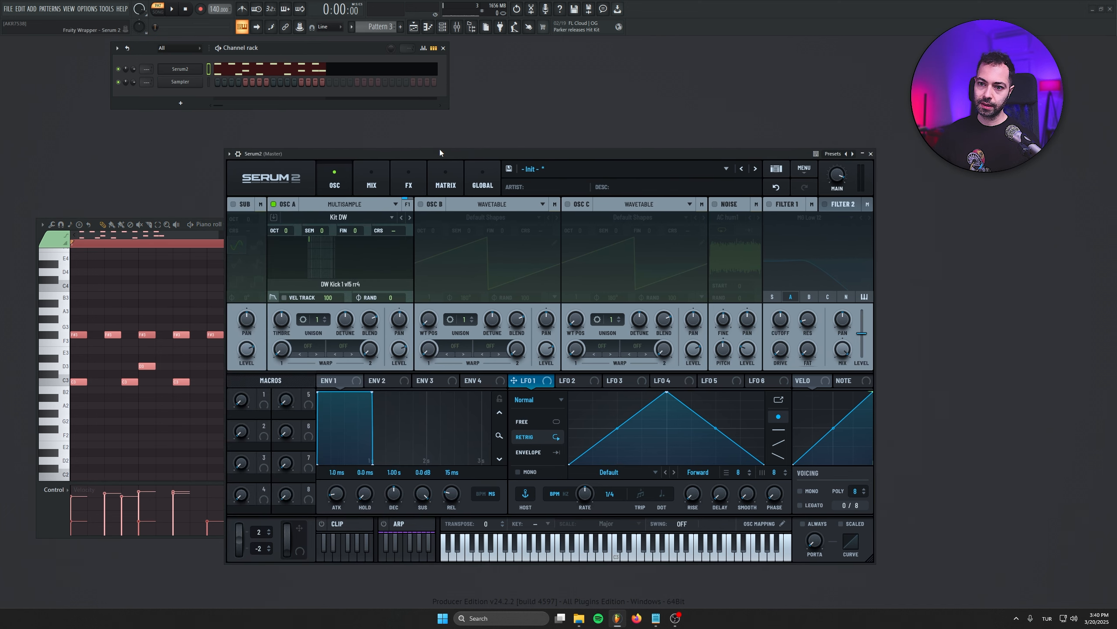
pyautogui.press('space')
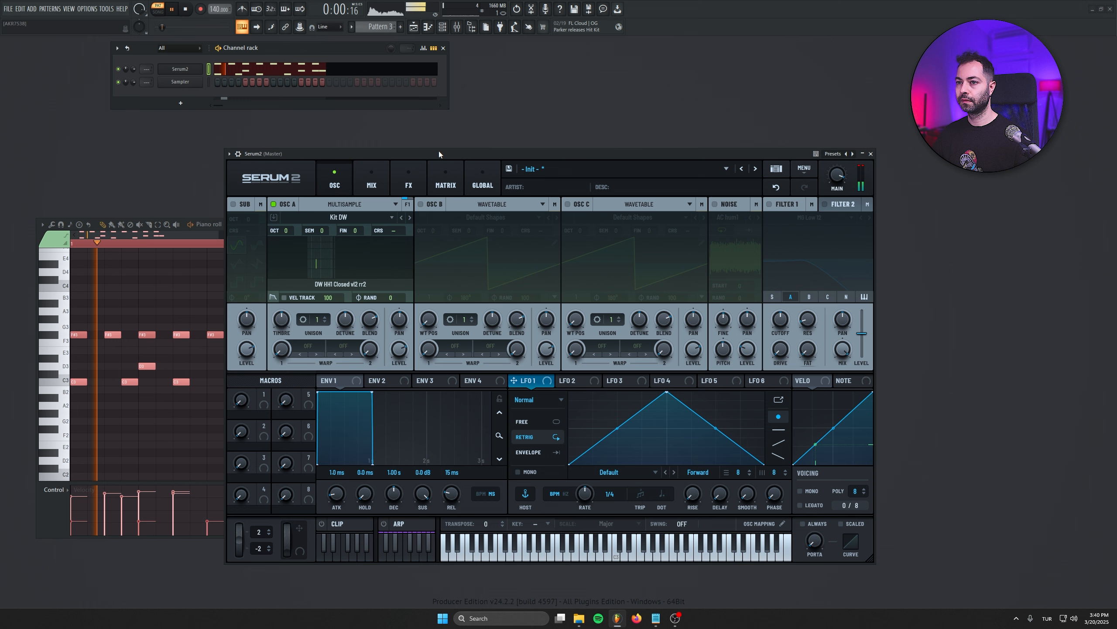
pyautogui.click(204, 234)
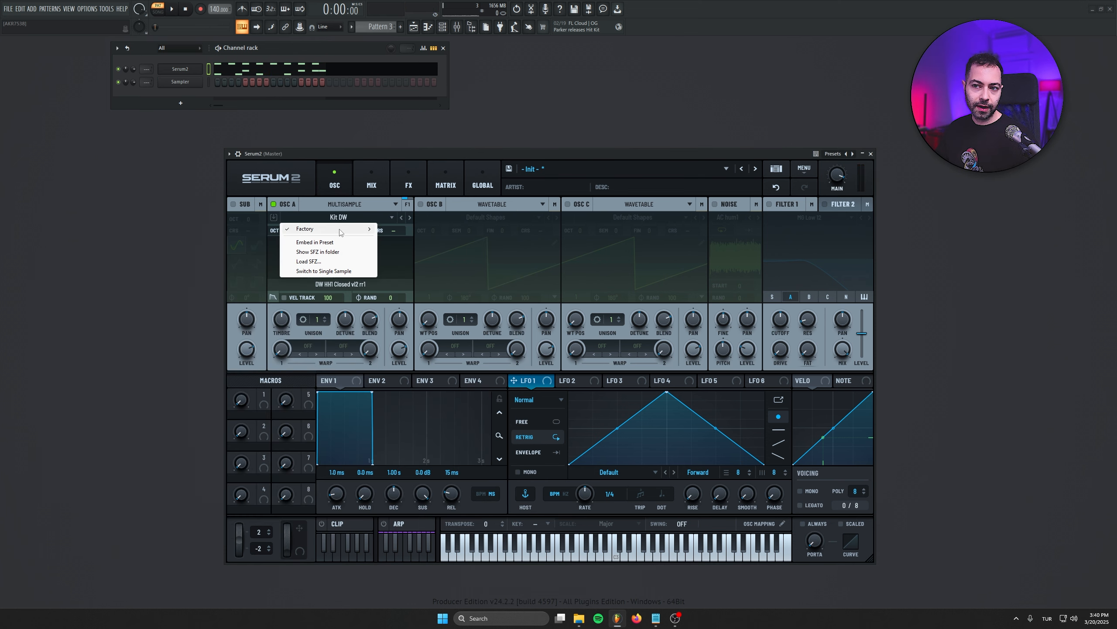
pyautogui.moveTo(340, 229)
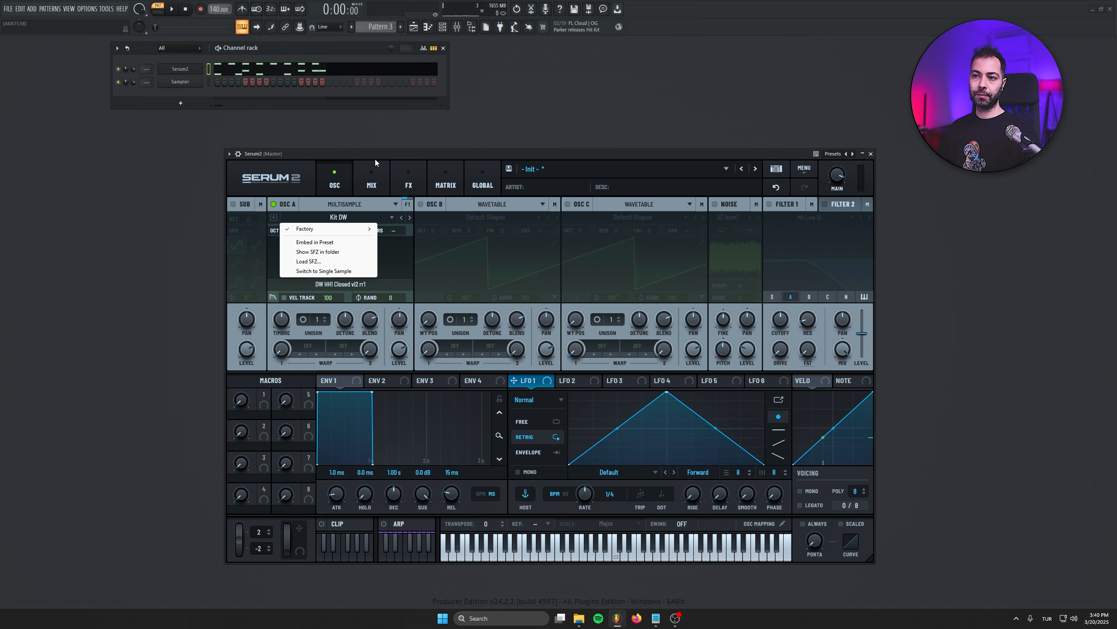
pyautogui.moveTo(378, 154); pyautogui.dragTo(364, 138)
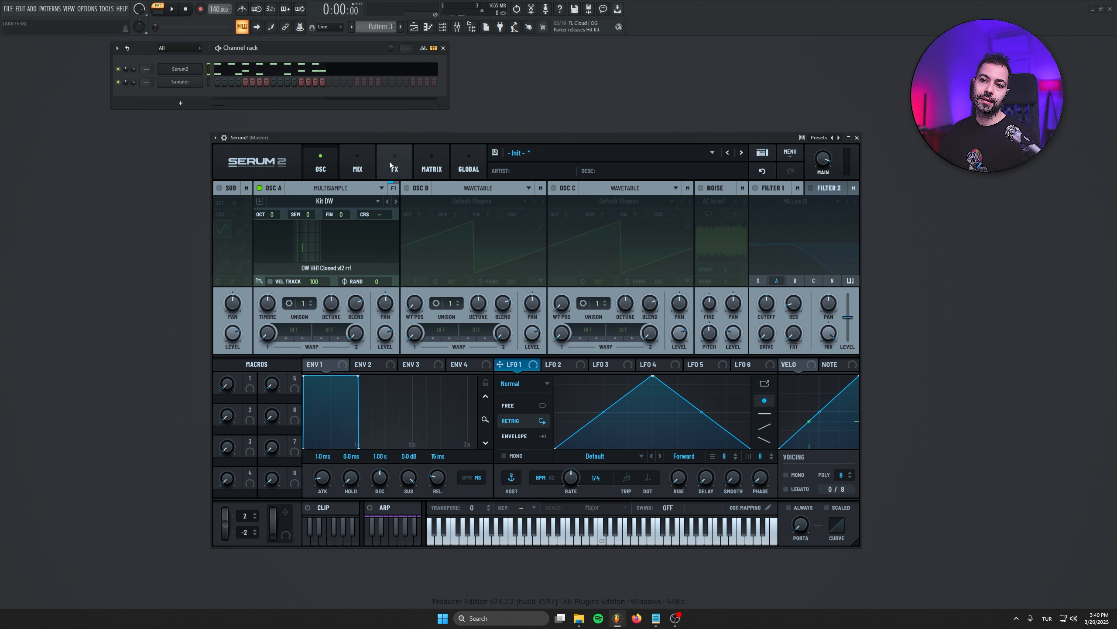
# - Switch oscillator A to Sample mode and load OZGUN SYNTH SHOT 04 E from the sample browser
pyautogui.click(334, 189)
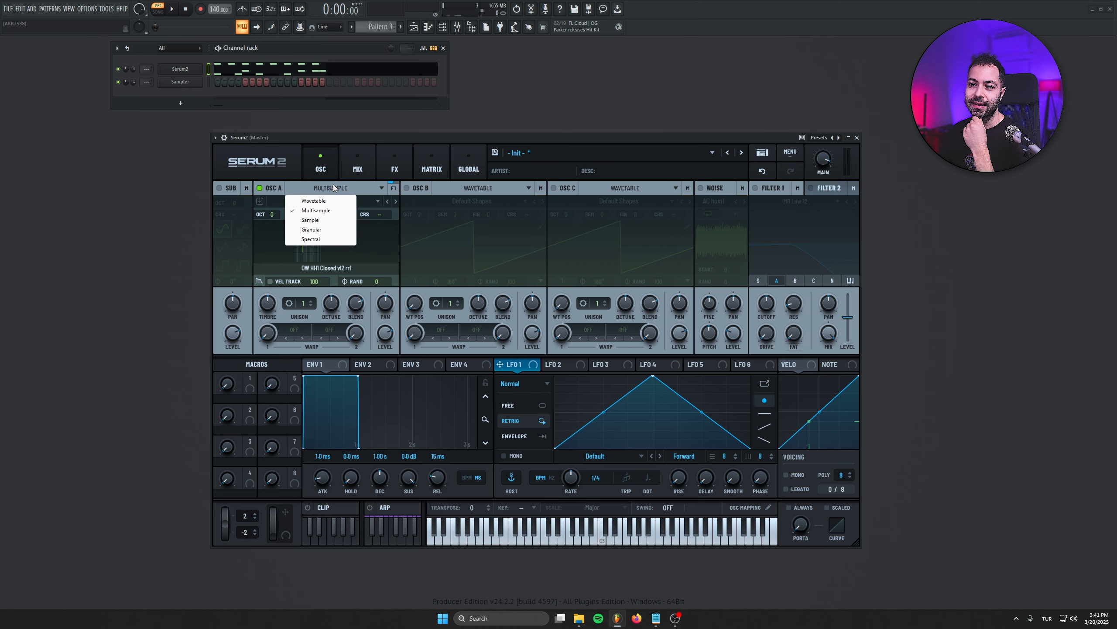
pyautogui.click(324, 219)
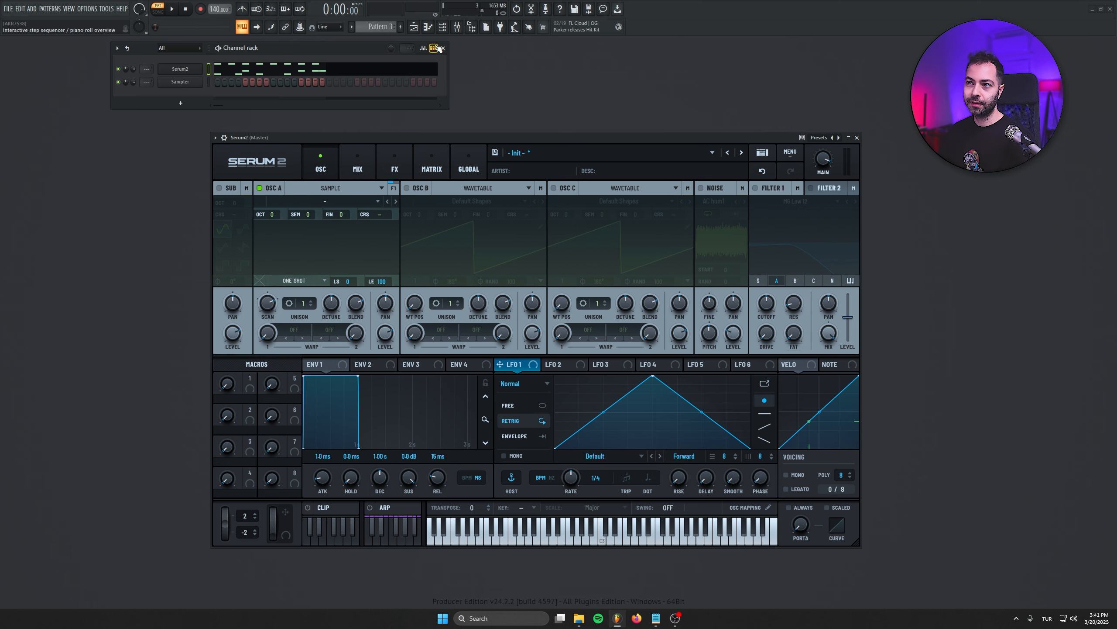
pyautogui.click(471, 27)
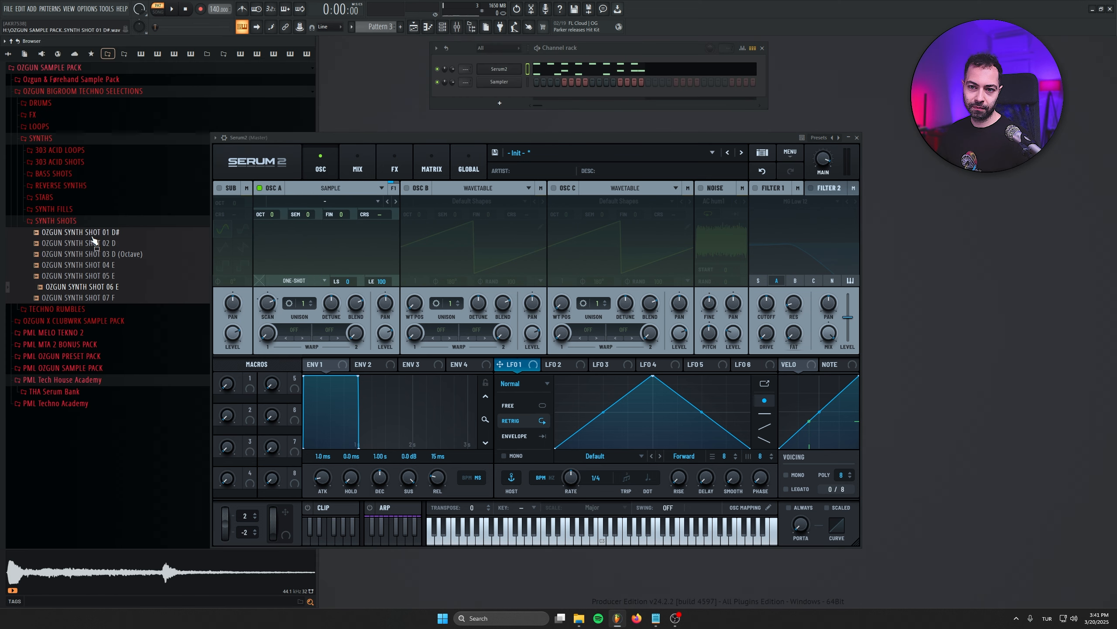
pyautogui.click(76, 301)
pyautogui.click(79, 289)
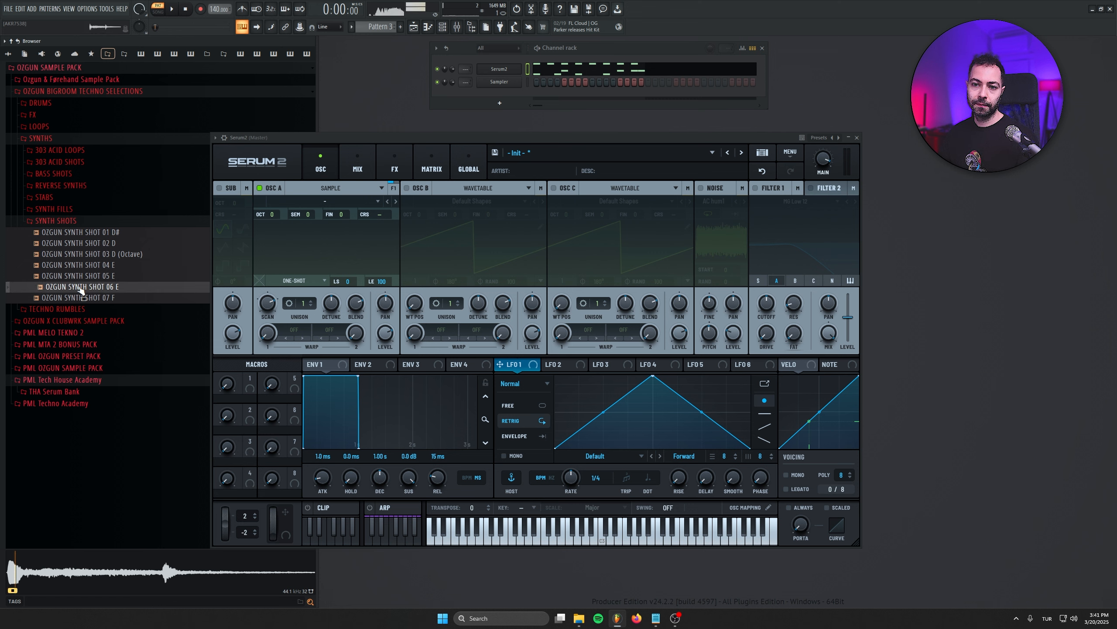
pyautogui.click(80, 277)
pyautogui.click(83, 267)
pyautogui.moveTo(83, 267); pyautogui.dragTo(372, 262)
pyautogui.click(472, 28)
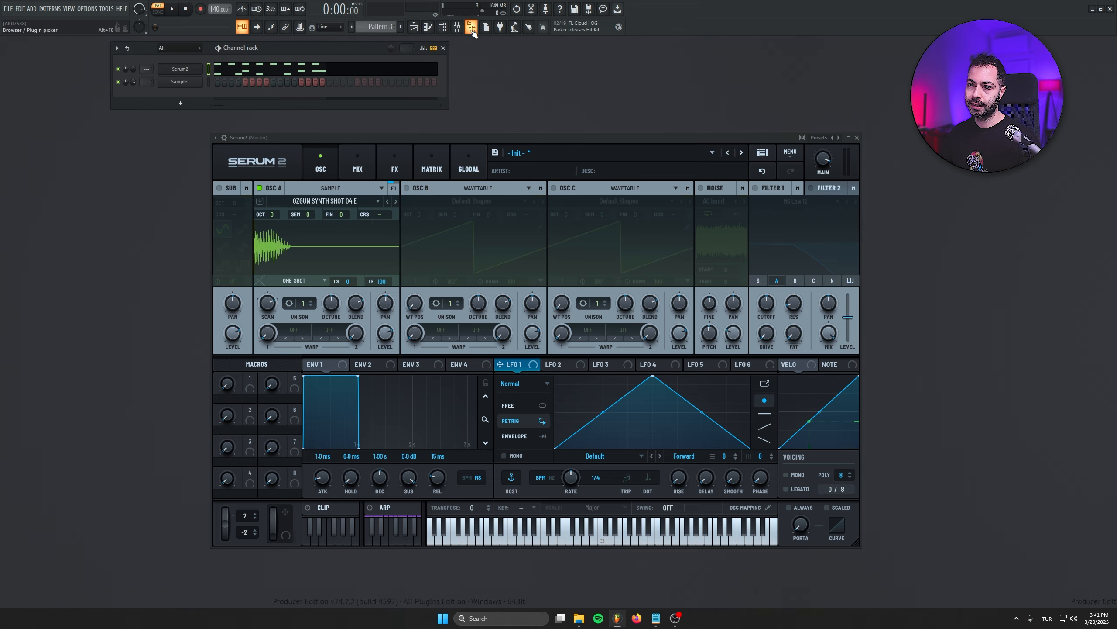
# - Set the loop mode of oscillator A's sample to Fwd Loop
pyautogui.moveTo(364, 138); pyautogui.dragTo(348, 169)
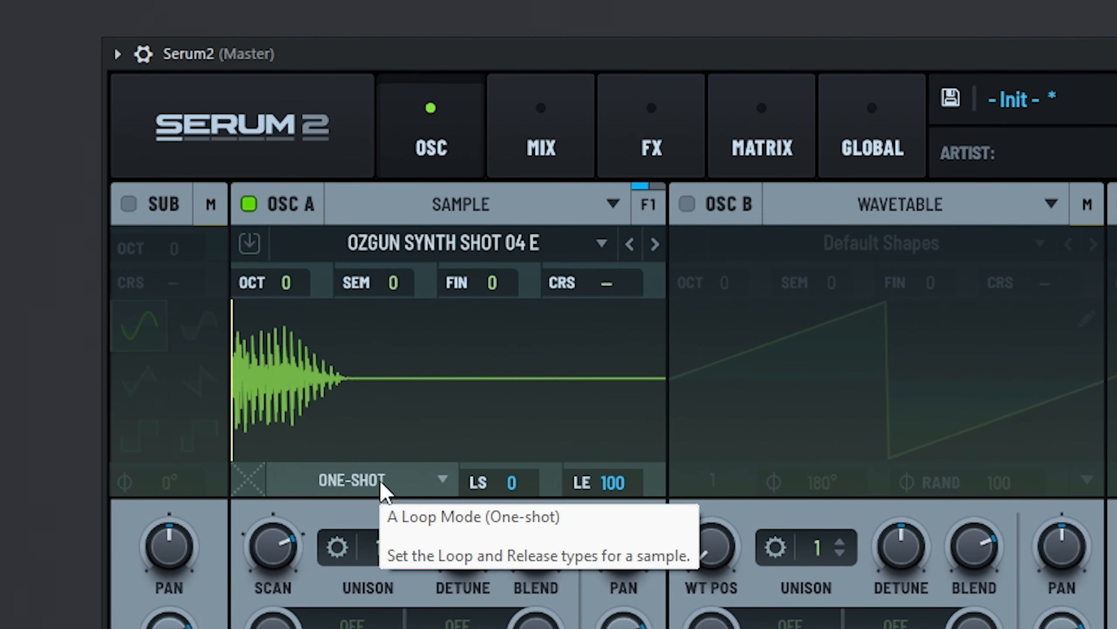
pyautogui.click(286, 314)
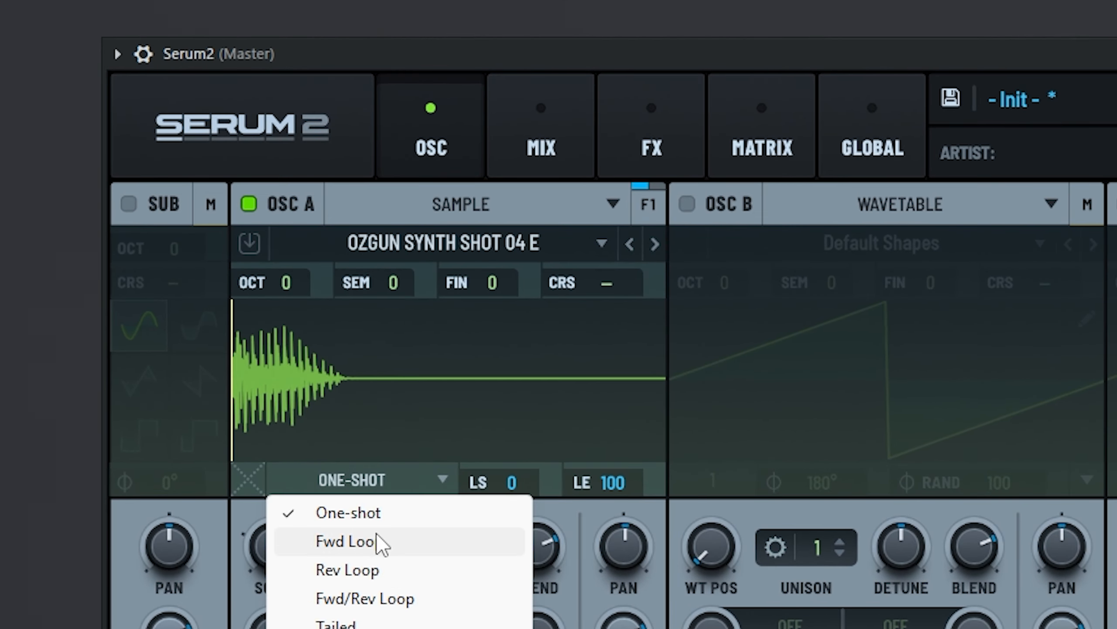
pyautogui.click(378, 541)
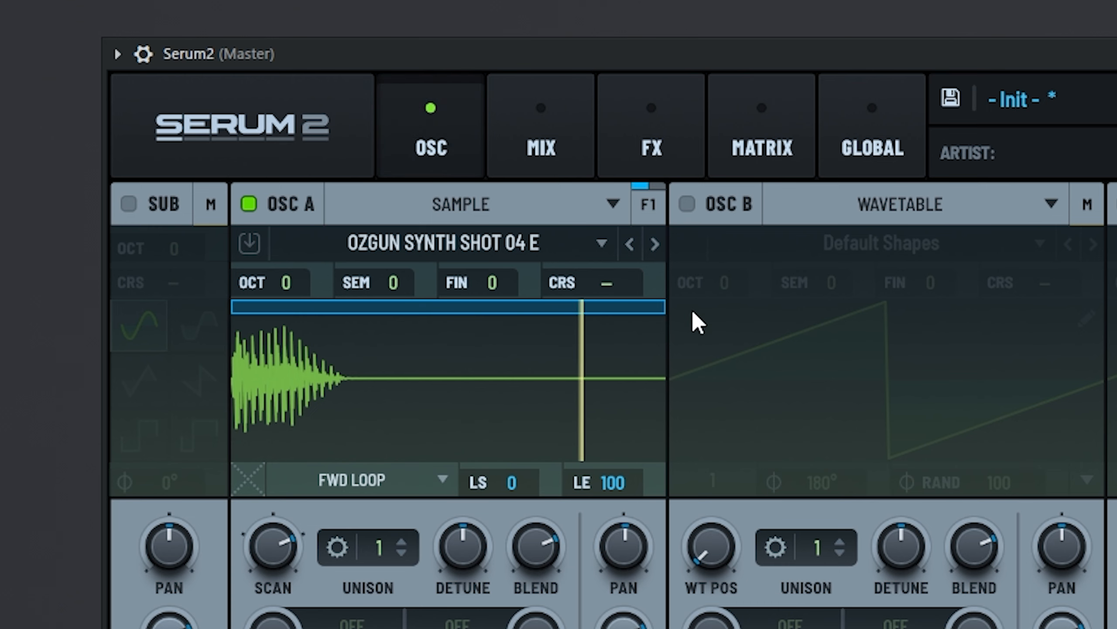
# - Try shortening the forward loop of oscillator A's sample, and restore its loop end to 100
pyautogui.moveTo(658, 319)
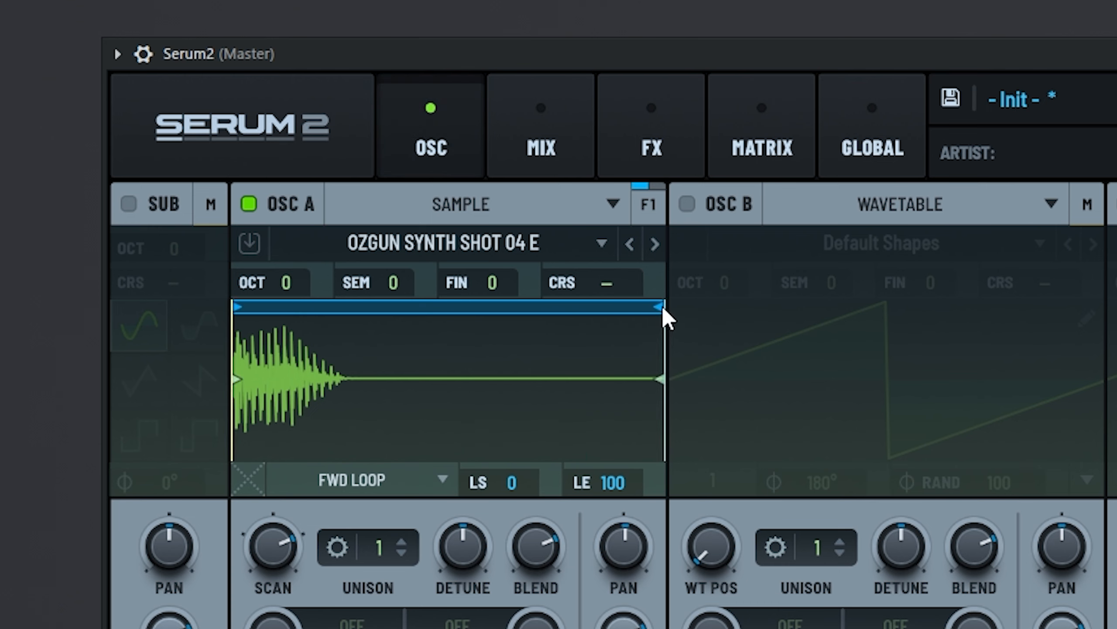
pyautogui.moveTo(663, 309); pyautogui.dragTo(404, 308)
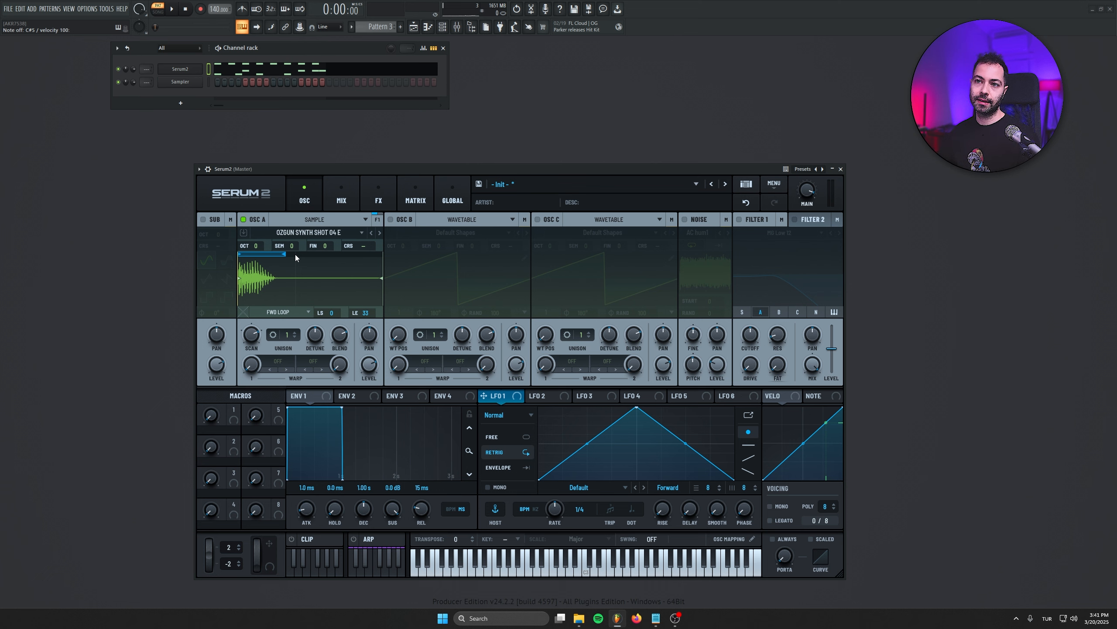
pyautogui.moveTo(295, 254); pyautogui.dragTo(432, 252)
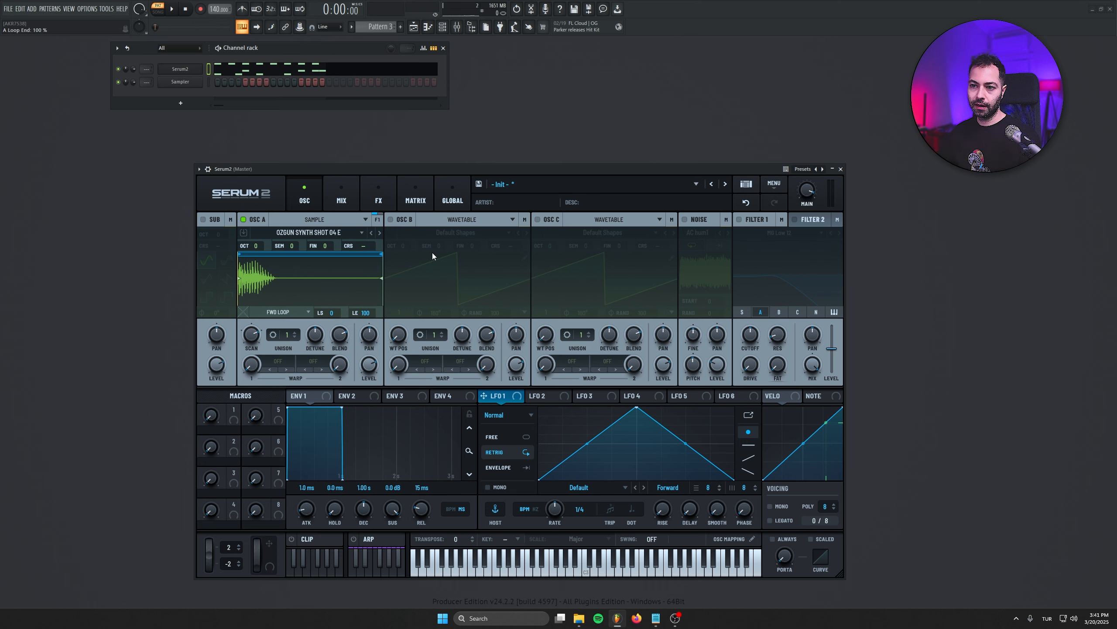
# - Audition oscillator A's sample with the Rev Loop mode, and set its loop mode to One-shot
pyautogui.click(284, 311)
pyautogui.click(288, 343)
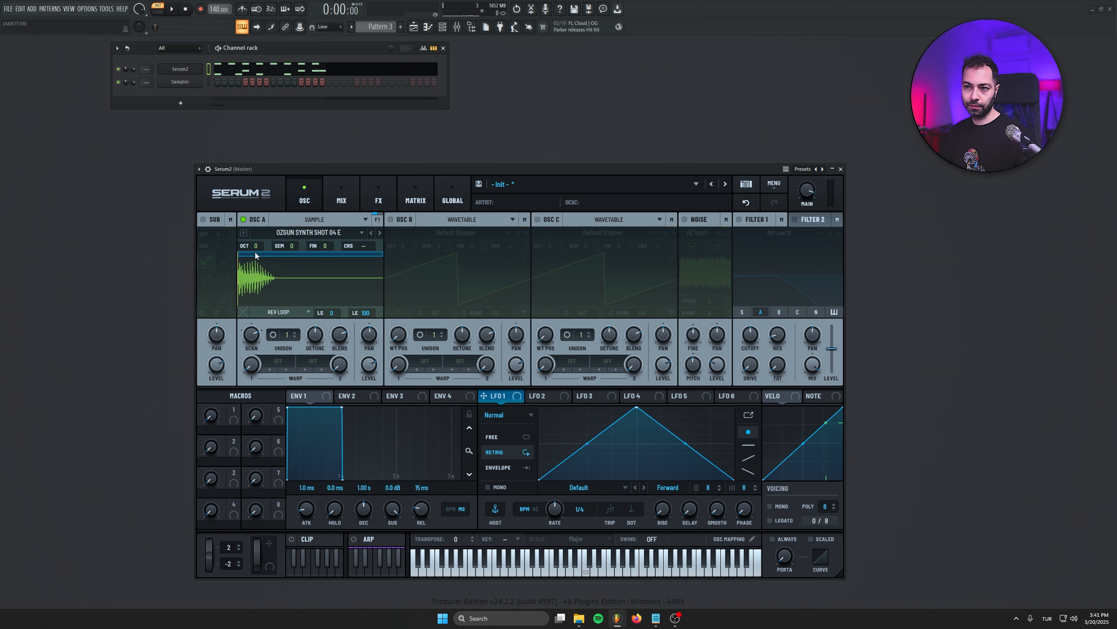
pyautogui.press('2')
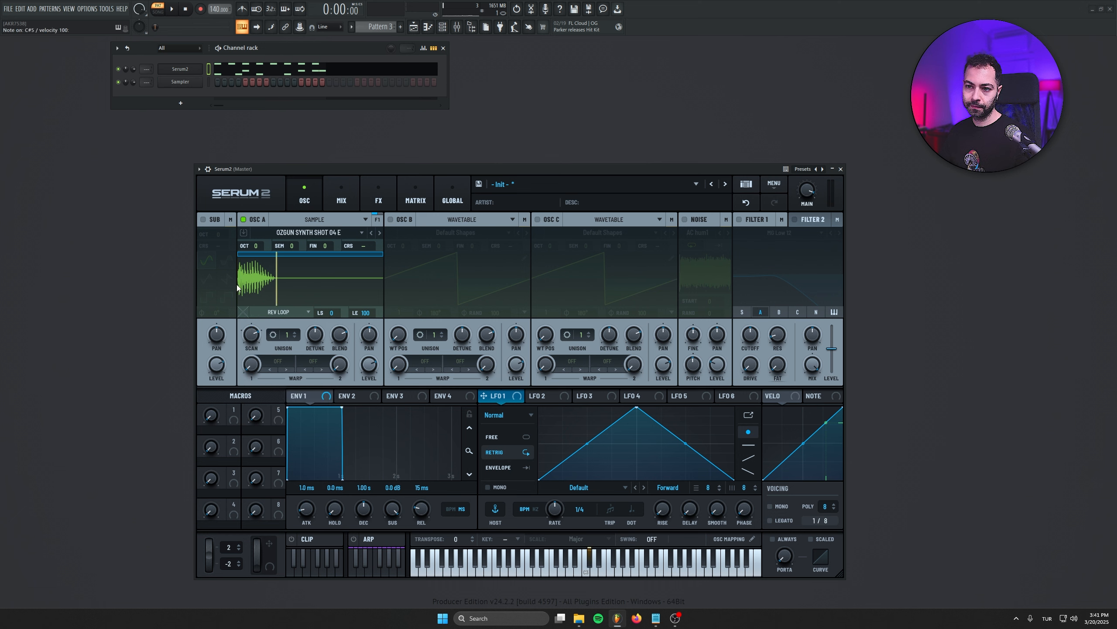
pyautogui.click(285, 312)
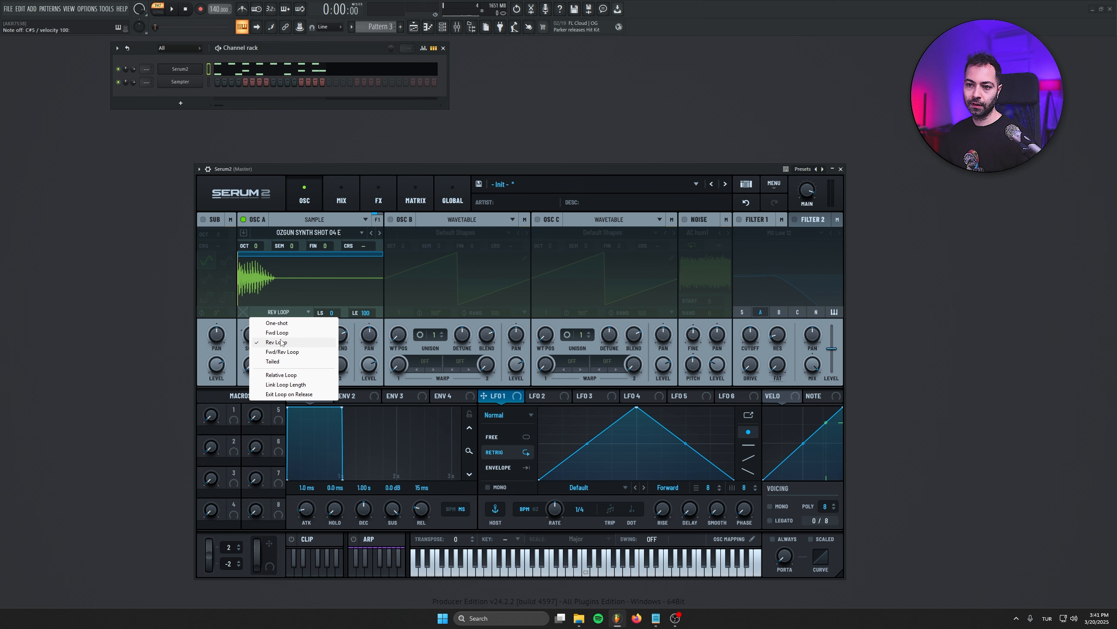
pyautogui.click(281, 324)
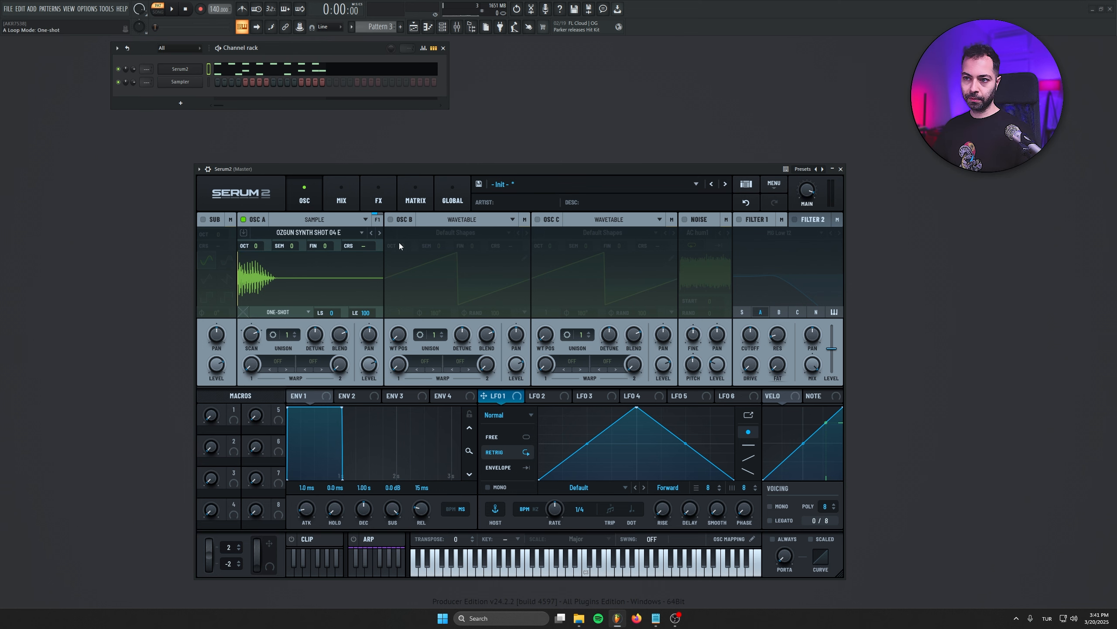
# - Expand the BASS SHOTS and STABS folders in the sample browser and preview several of the bass shots
pyautogui.click(471, 27)
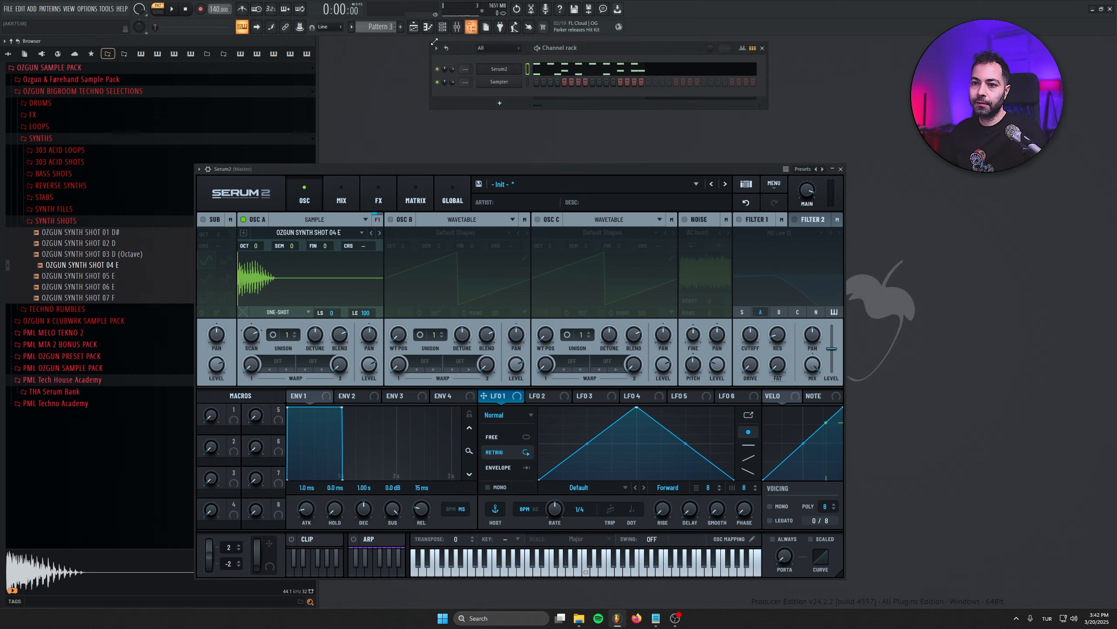
pyautogui.click(66, 175)
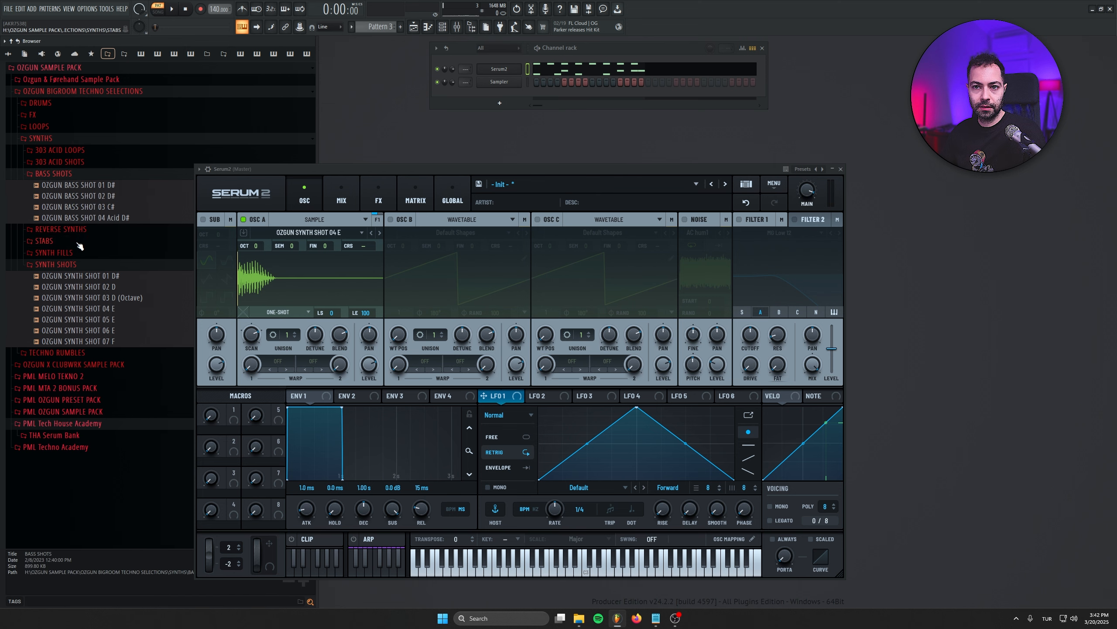
pyautogui.click(77, 242)
pyautogui.click(81, 197)
pyautogui.click(86, 188)
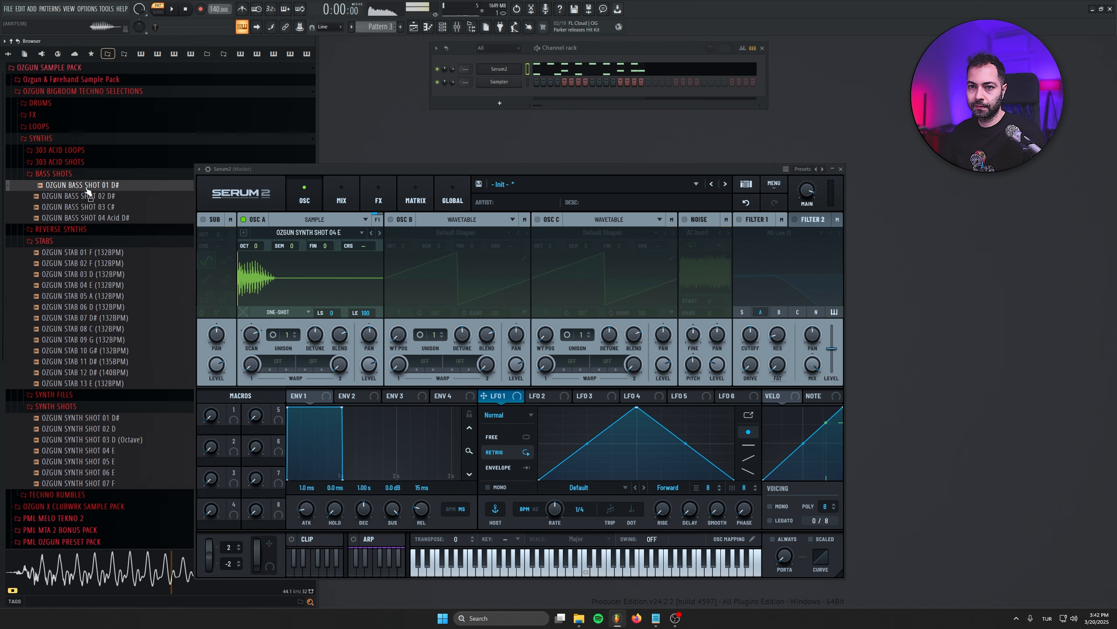
pyautogui.click(87, 219)
pyautogui.click(84, 188)
# - Load OZGUN BASS SHOT 01 D# into oscillator A, hide the sample browser and play a few notes
pyautogui.moveTo(84, 190); pyautogui.dragTo(292, 280)
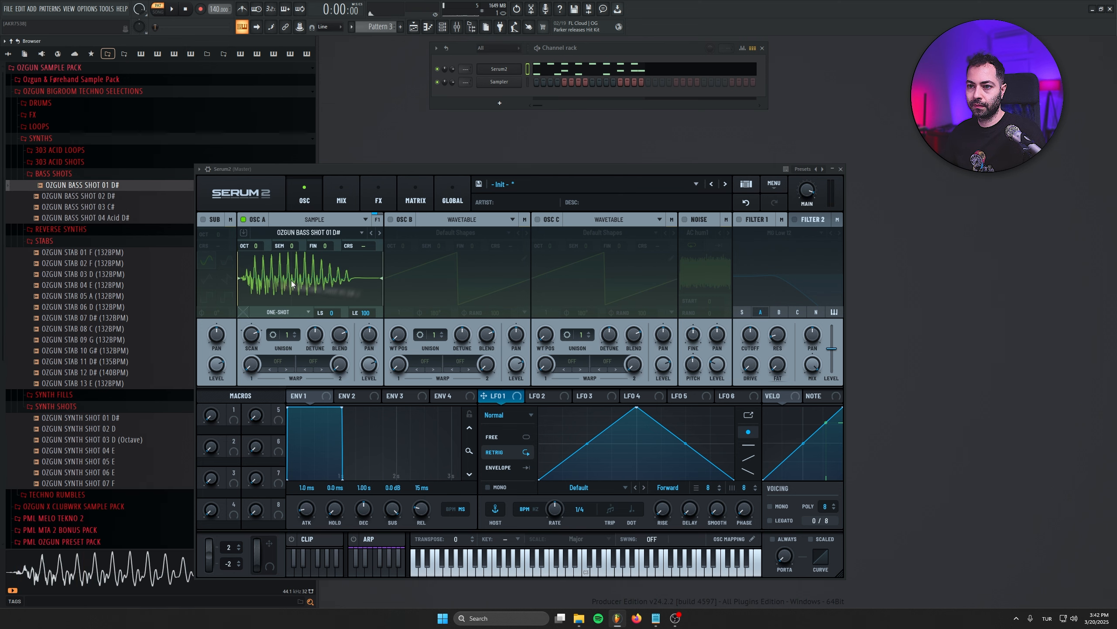
pyautogui.click(471, 27)
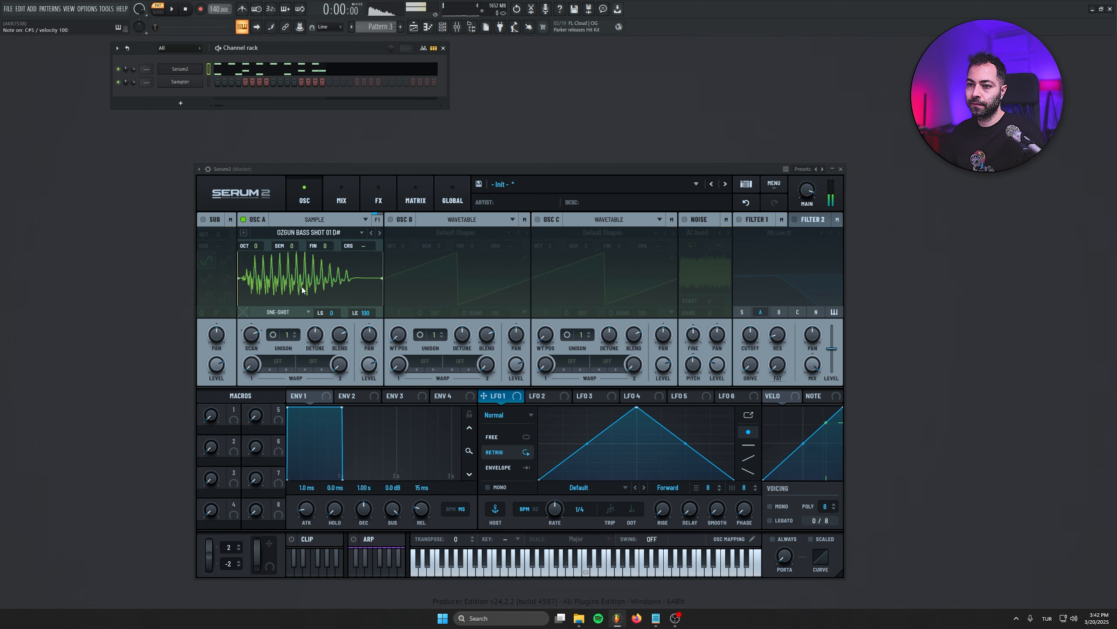
pyautogui.press('s')
pyautogui.press('s')
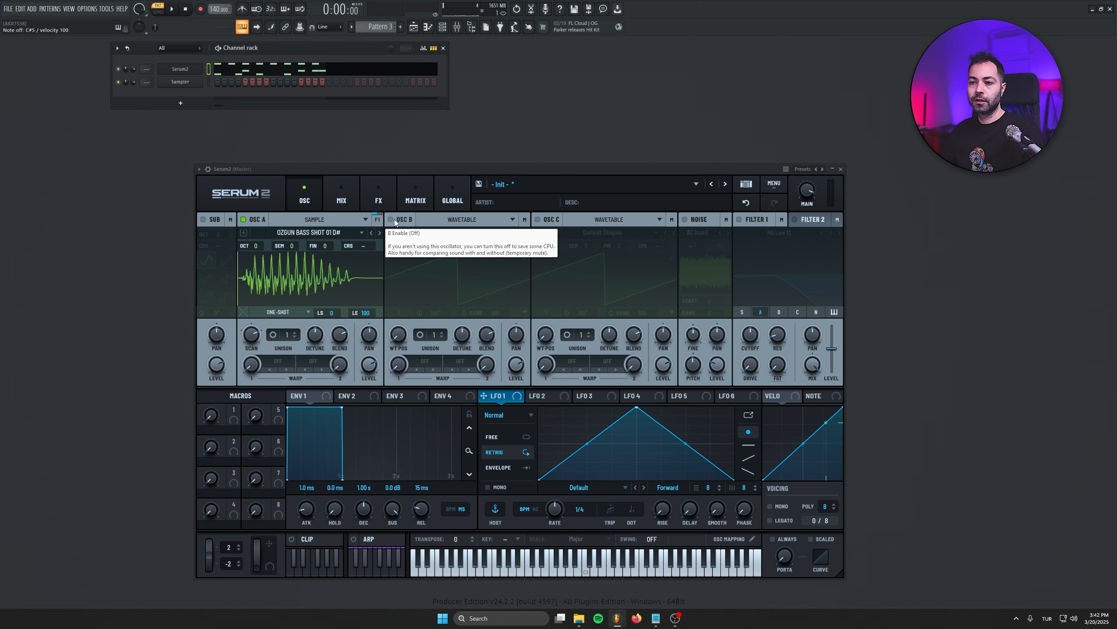
# - Enable oscillator B and set oscillator A's first warp to FM (B) with an amount of 61%
pyautogui.click(391, 219)
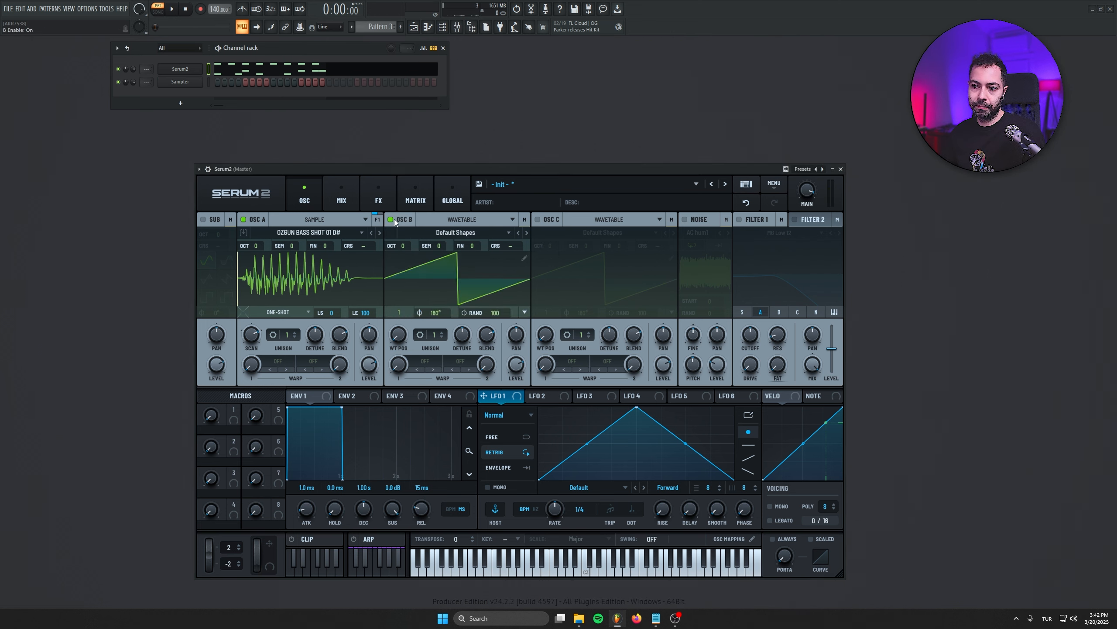
pyautogui.click(274, 362)
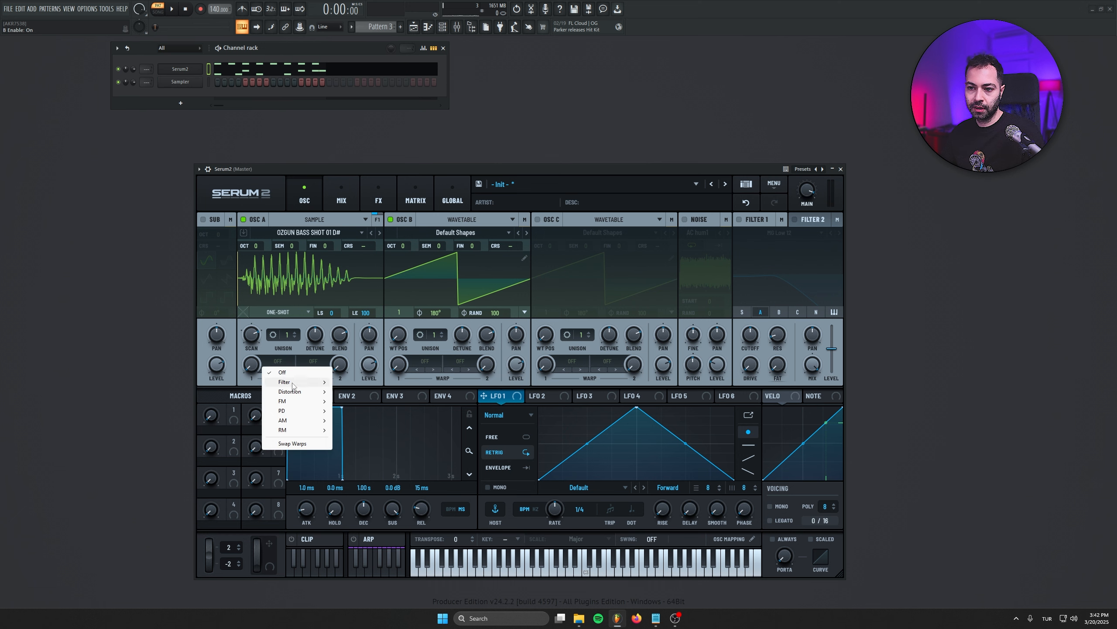
pyautogui.moveTo(290, 413)
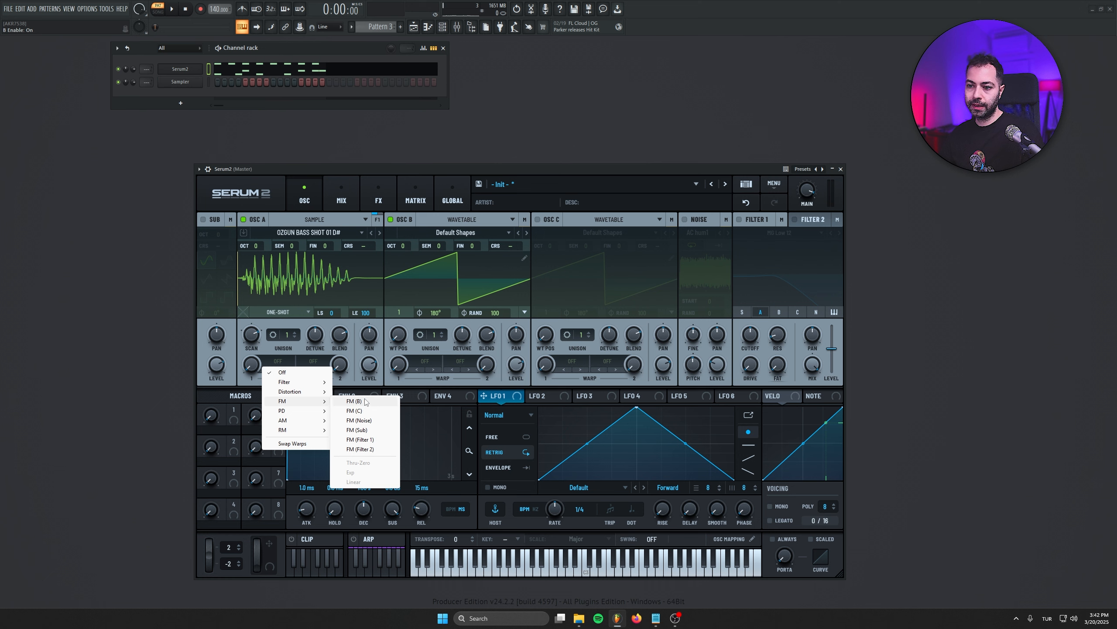
pyautogui.click(366, 402)
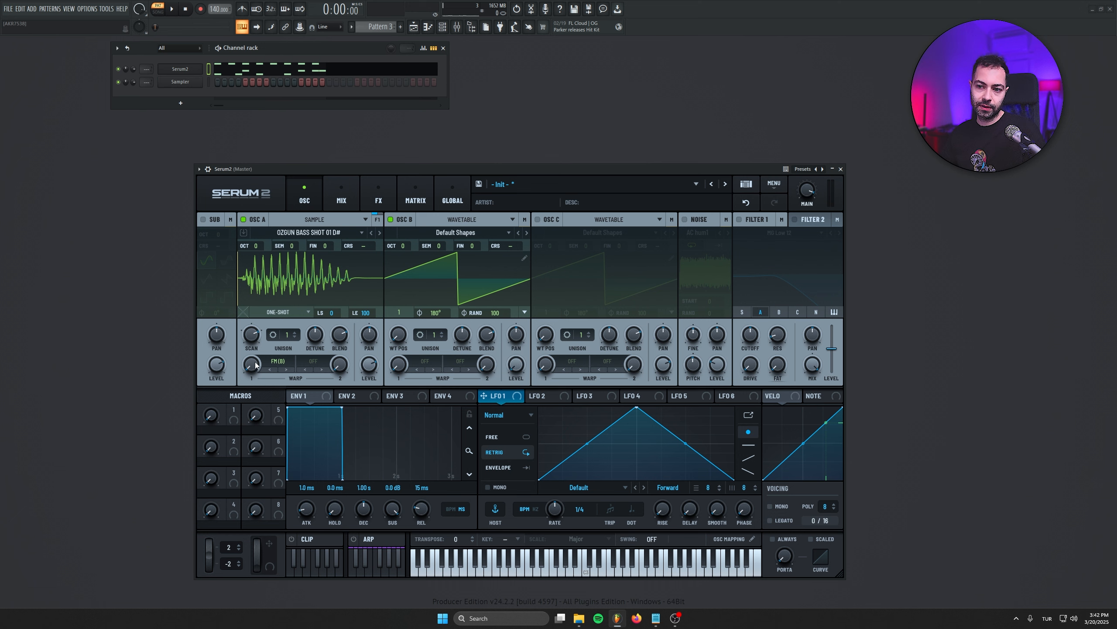
pyautogui.moveTo(256, 364); pyautogui.dragTo(232, 222)
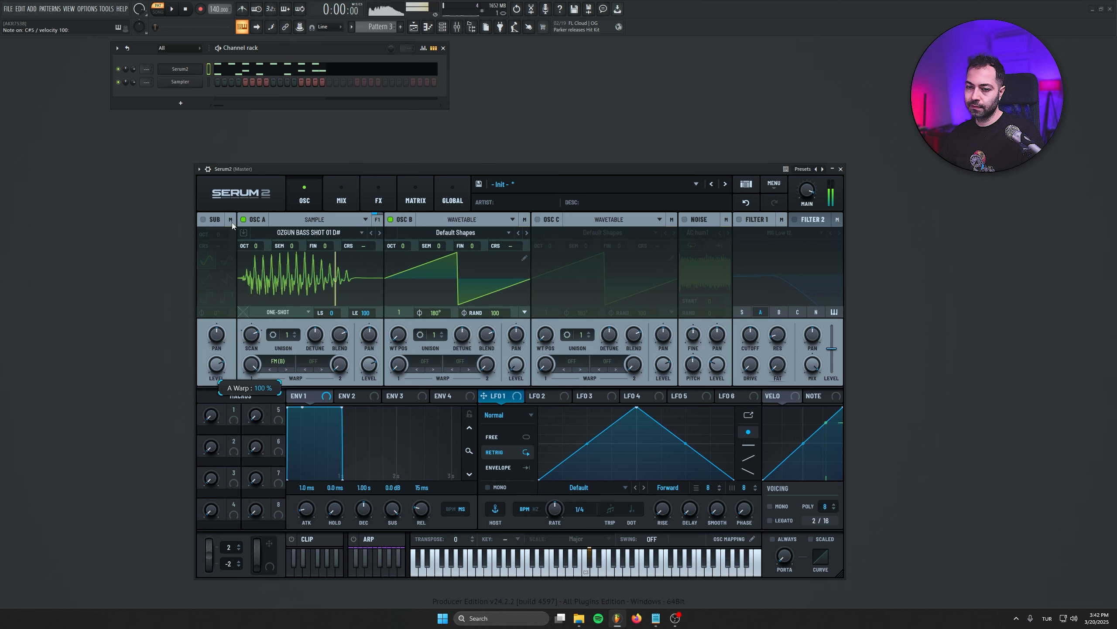
pyautogui.moveTo(233, 221); pyautogui.dragTo(243, 270)
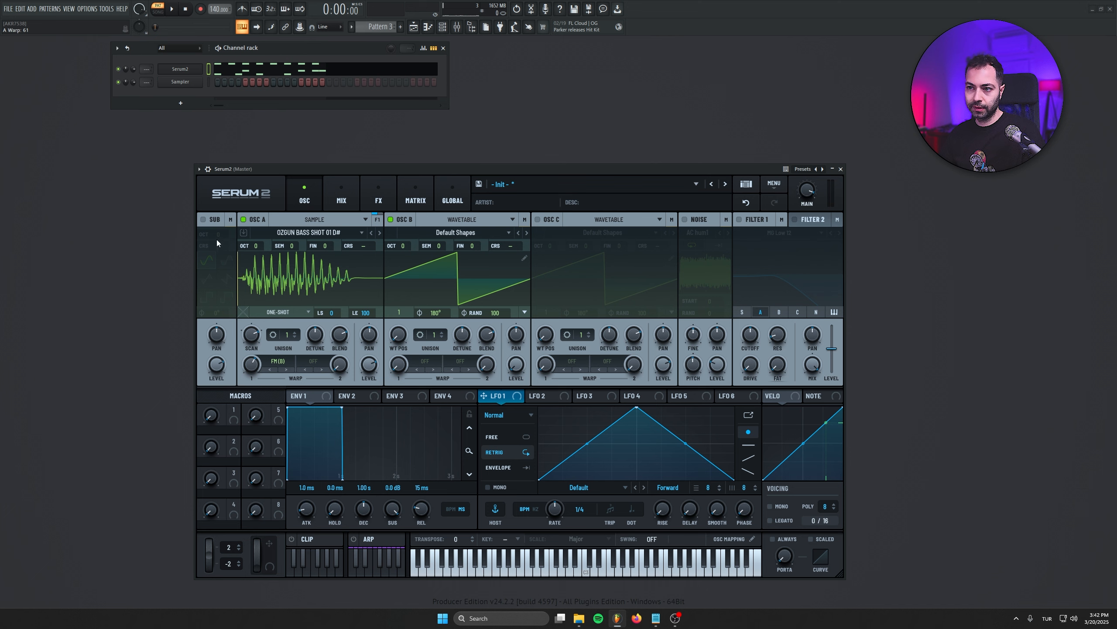
# - Load the HyperSqueak wavetable from the digital S2 Tables into oscillator B and readjust oscillator A's FM (B) amount
pyautogui.click(473, 233)
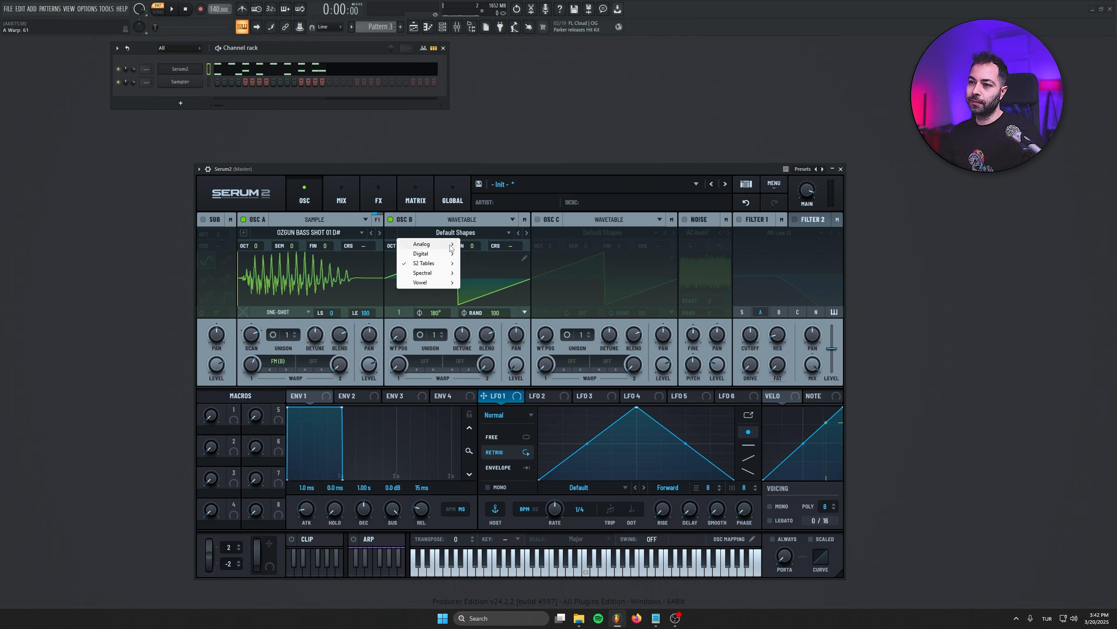
pyautogui.moveTo(440, 262)
pyautogui.moveTo(493, 273)
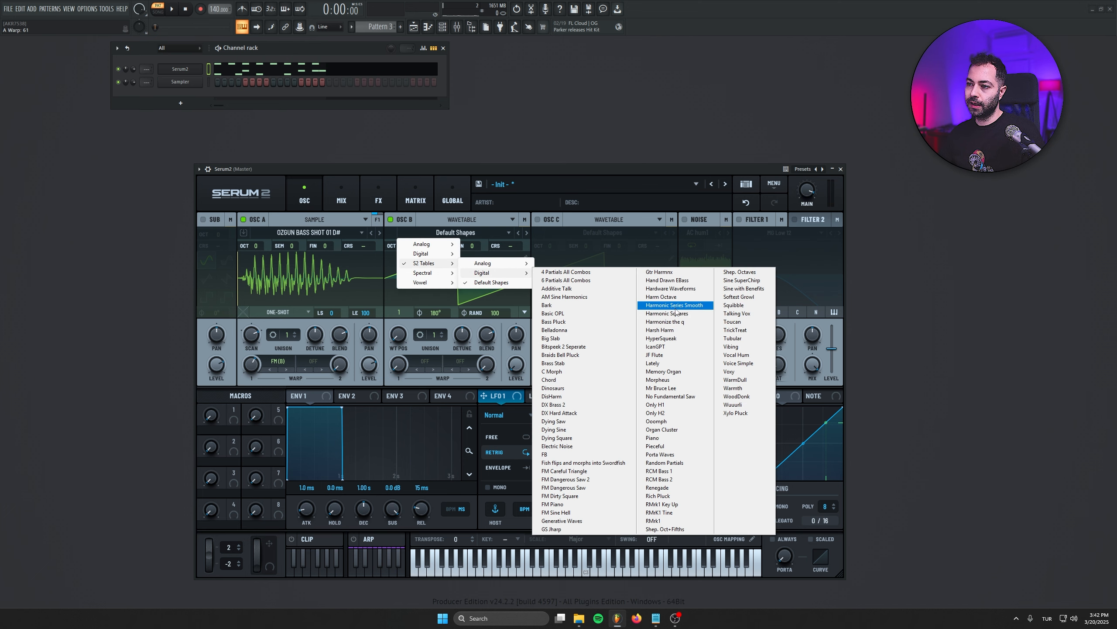
pyautogui.click(677, 308)
pyautogui.click(526, 232)
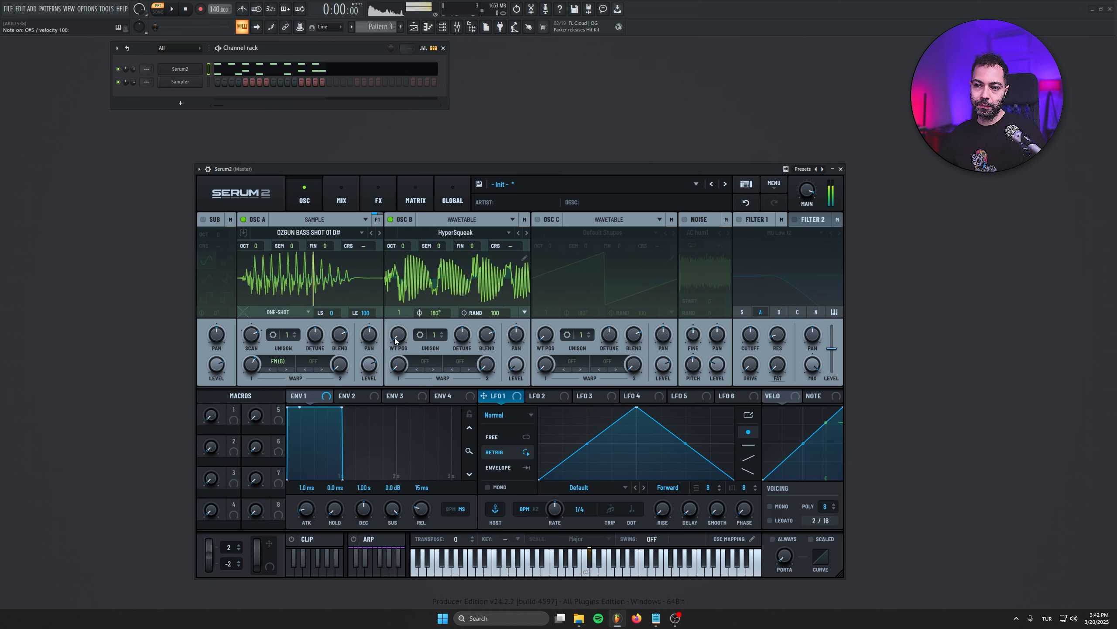
pyautogui.moveTo(251, 365)
pyautogui.mouseDown()
pyautogui.moveTo(249, 392)
pyautogui.moveTo(240, 356)
pyautogui.mouseUp()
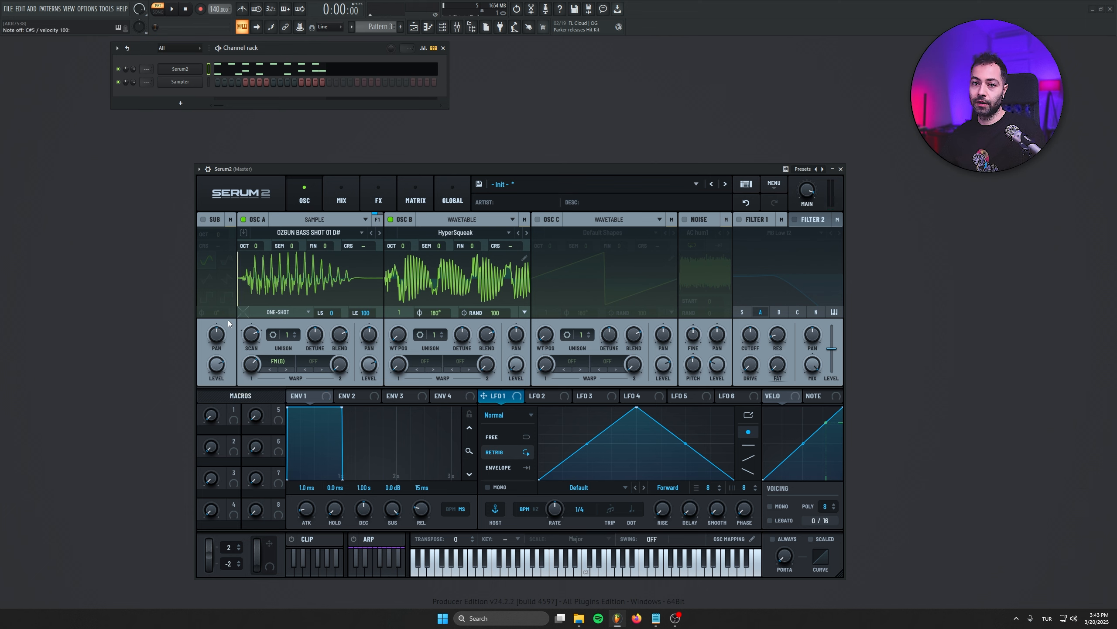
# - Add a new pattern, enter a short riff of mostly D5 notes for Serum2 in the piano roll, and play it
pyautogui.click(400, 27)
pyautogui.rightClick(185, 69)
pyautogui.click(222, 68)
pyautogui.click(93, 272)
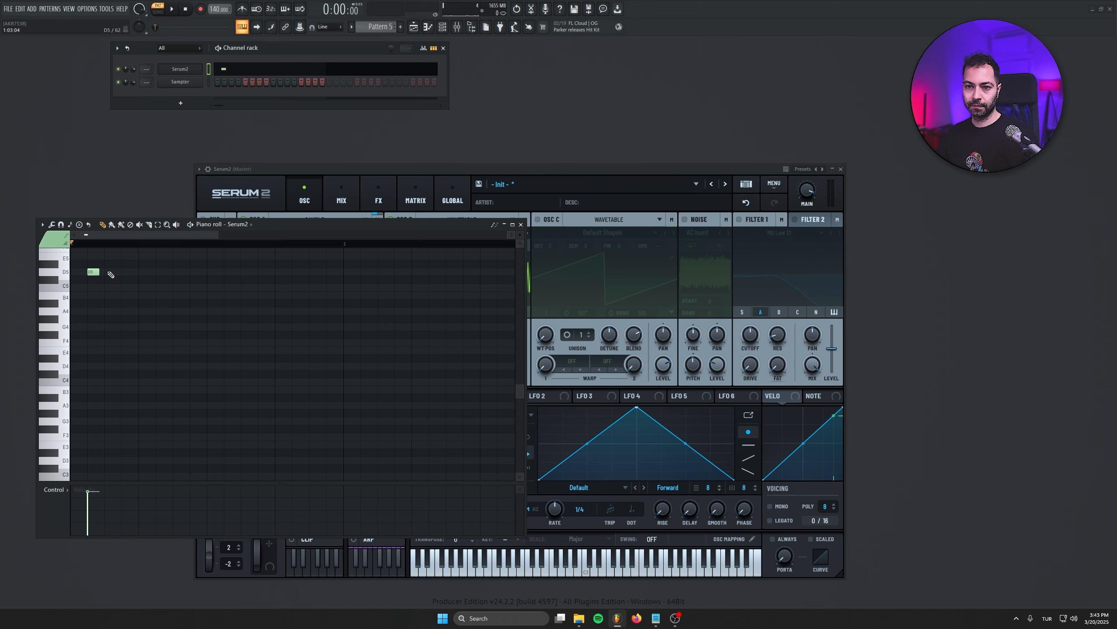
pyautogui.click(110, 272)
pyautogui.press('space')
pyautogui.click(127, 272)
pyautogui.click(145, 295)
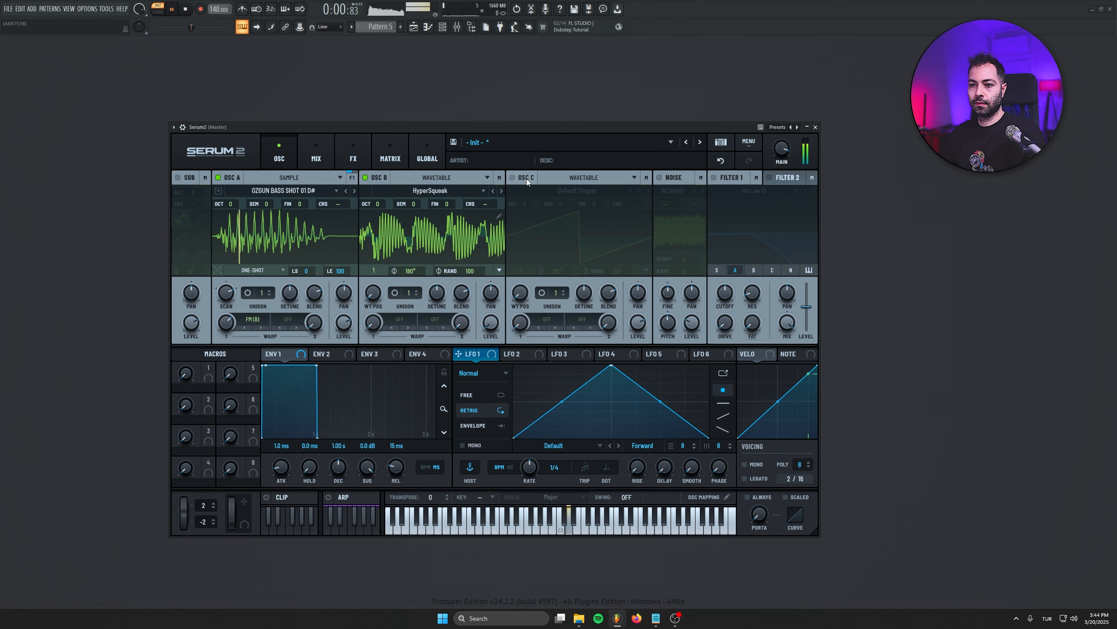
pyautogui.press('space')
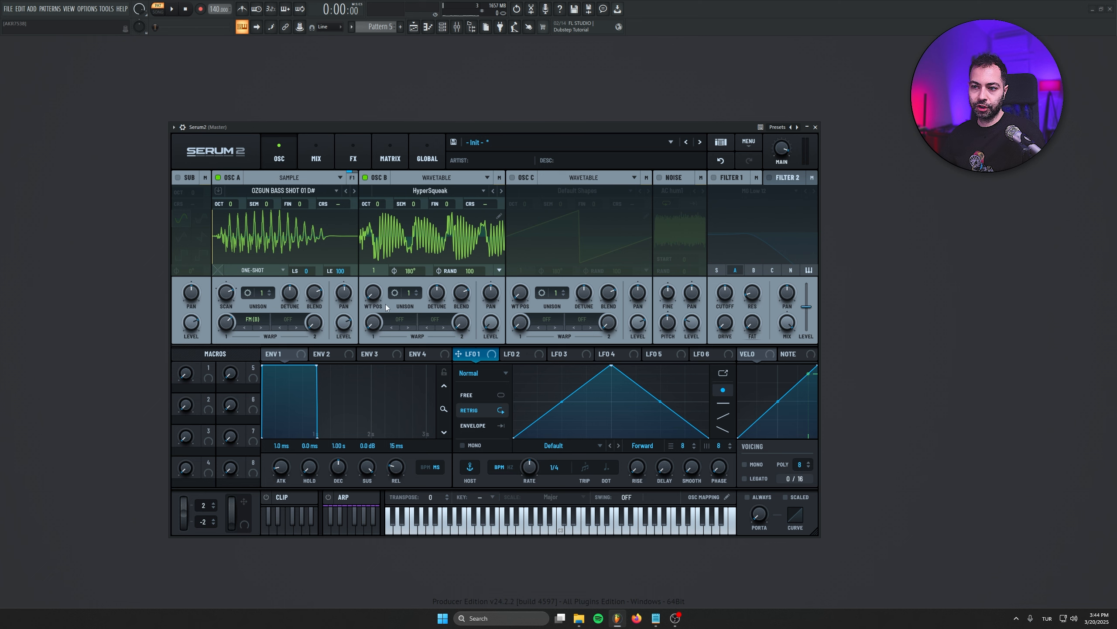
# - Set oscillator B's wavetable position to 27 and audition the change with the pattern
pyautogui.moveTo(373, 293)
pyautogui.mouseDown()
pyautogui.moveTo(370, 225)
pyautogui.moveTo(372, 275)
pyautogui.moveTo(354, 193)
pyautogui.moveTo(372, 295)
pyautogui.mouseUp()
pyautogui.press('space')
pyautogui.press('space')
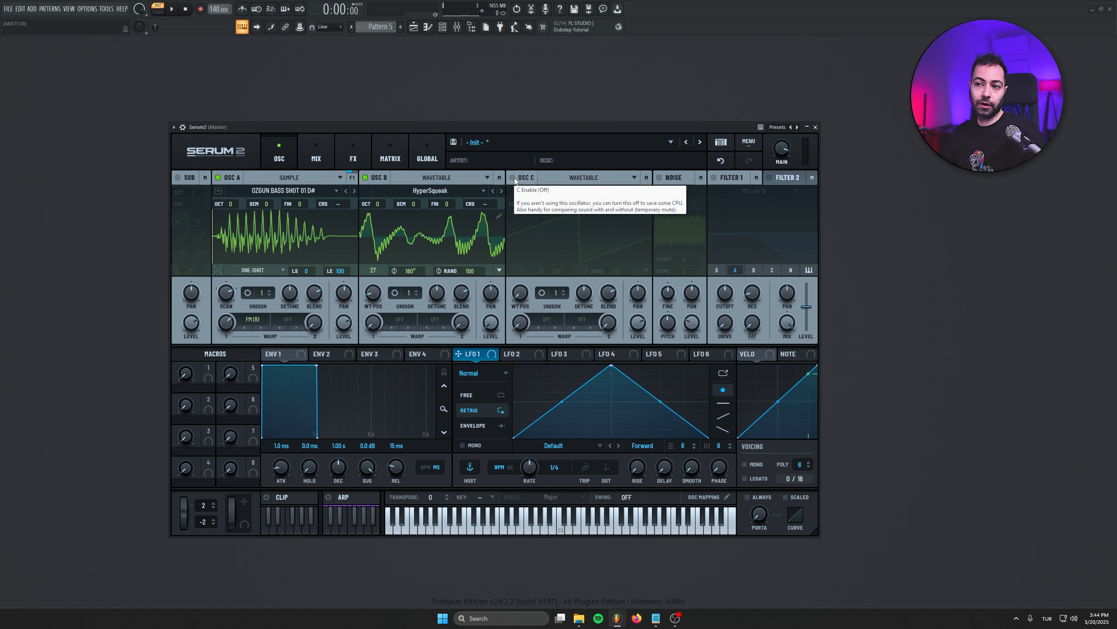
# - Enable oscillator C and load the DX Hard Attack wavetable from the digital S2 Tables
pyautogui.click(513, 177)
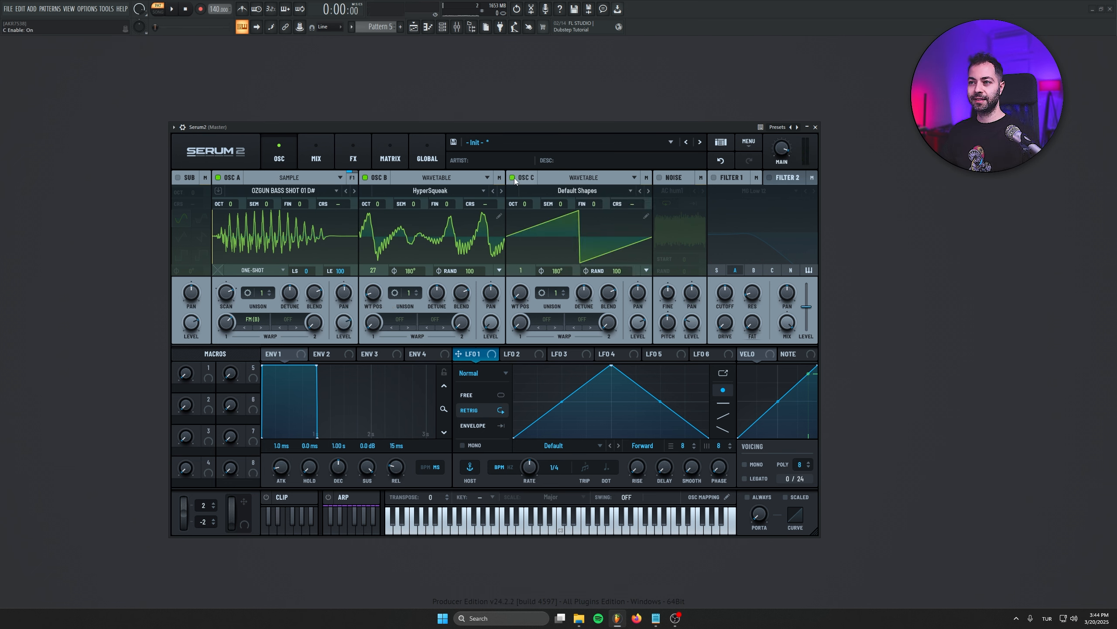
pyautogui.click(528, 191)
pyautogui.moveTo(555, 221)
pyautogui.moveTo(630, 222)
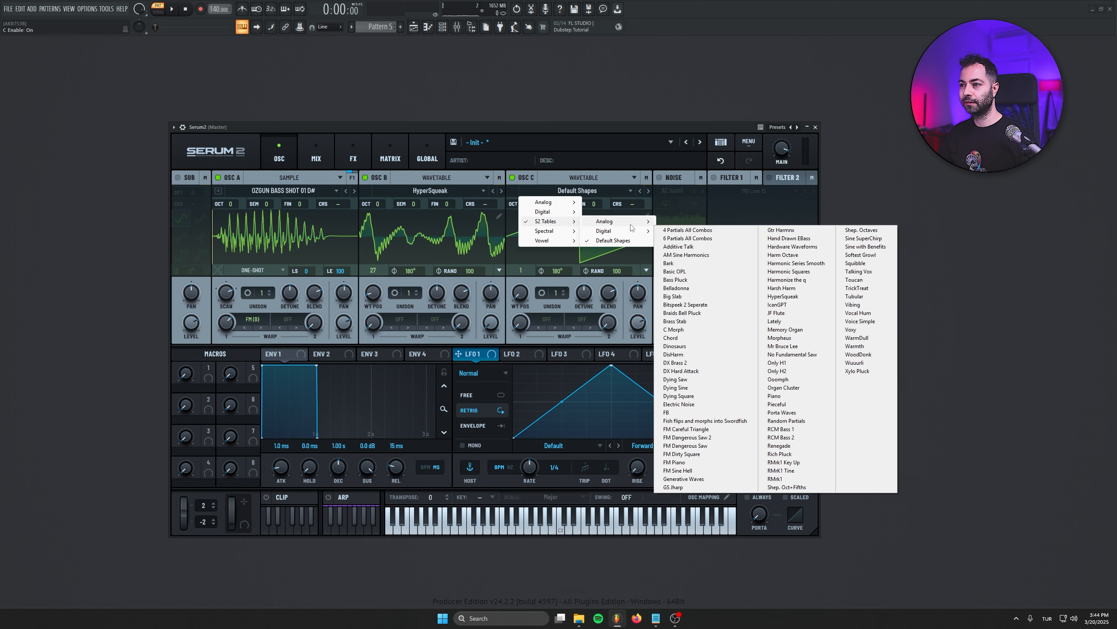
pyautogui.click(675, 362)
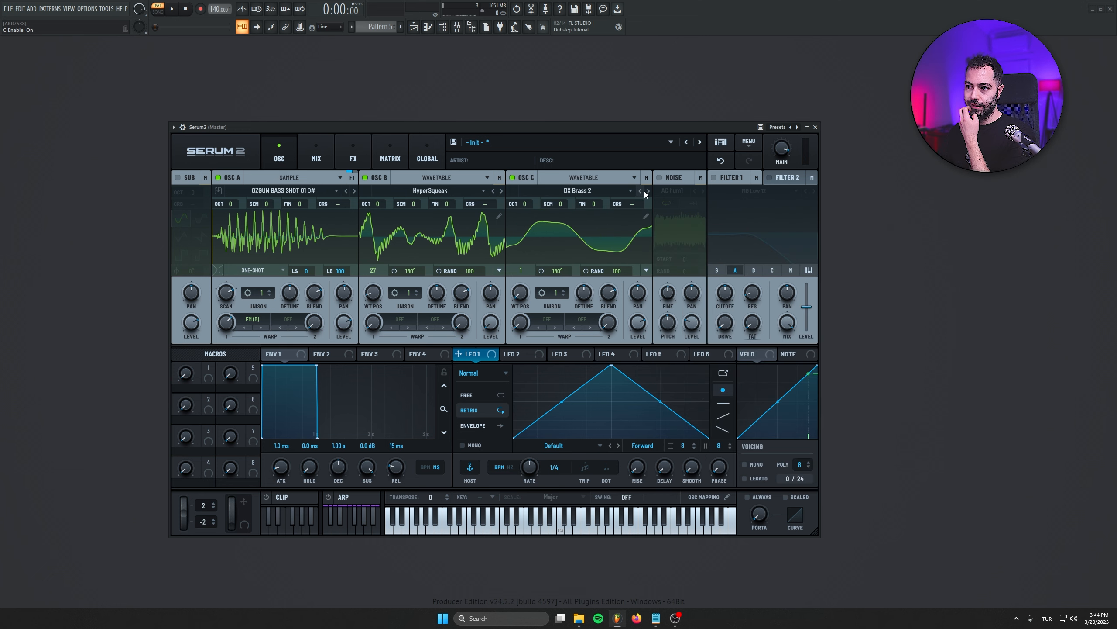
pyautogui.click(648, 191)
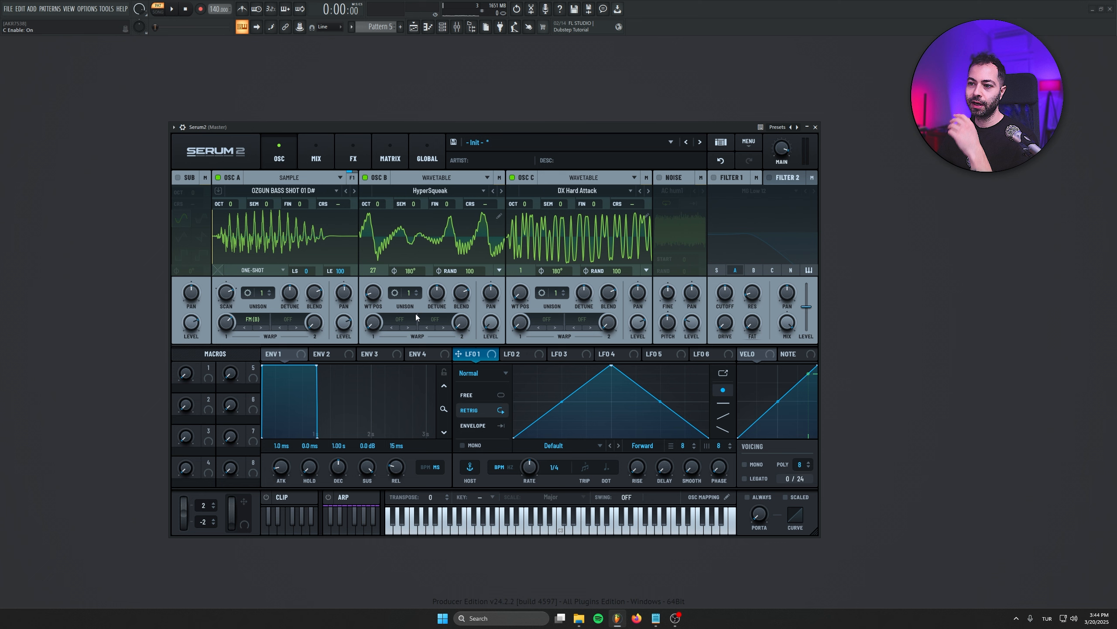
# - Set oscillator B's first warp mode to FM (C)
pyautogui.click(399, 319)
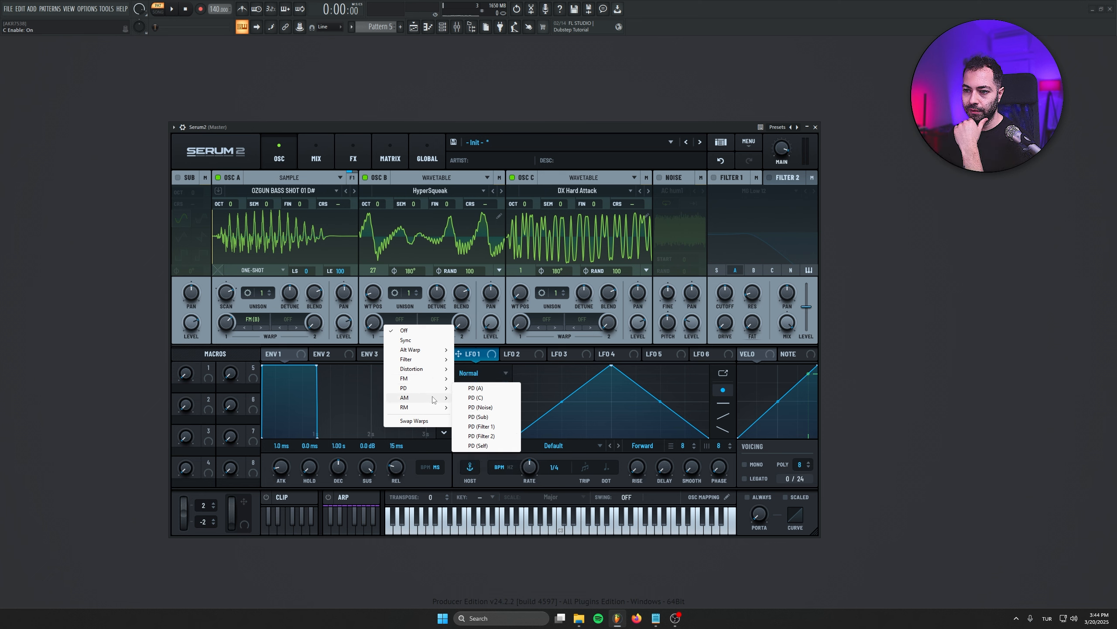
pyautogui.moveTo(434, 378)
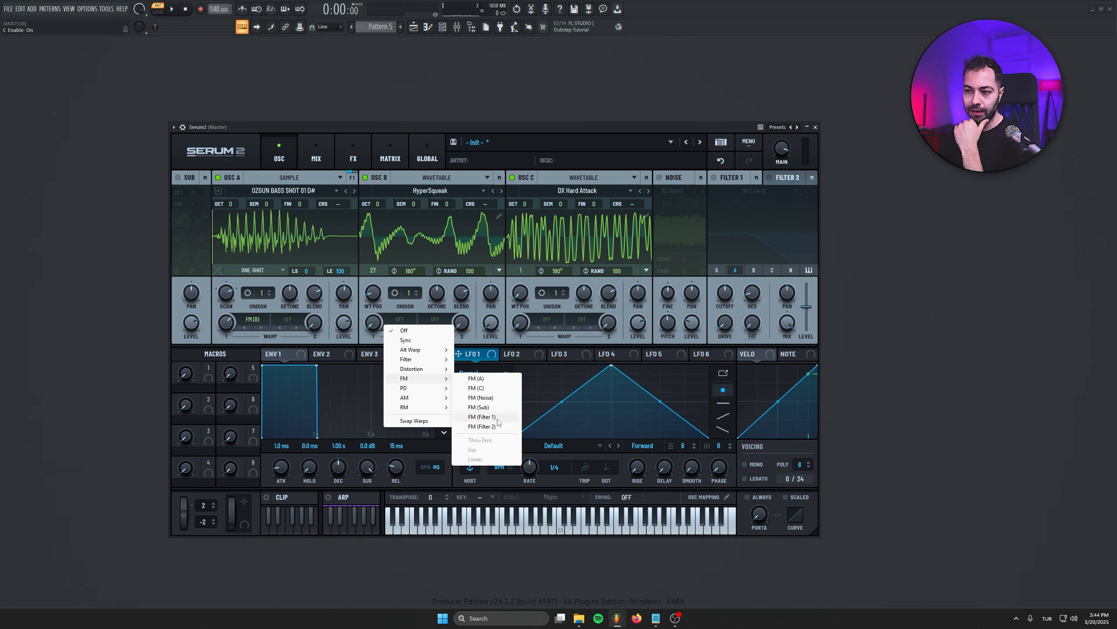
pyautogui.click(477, 389)
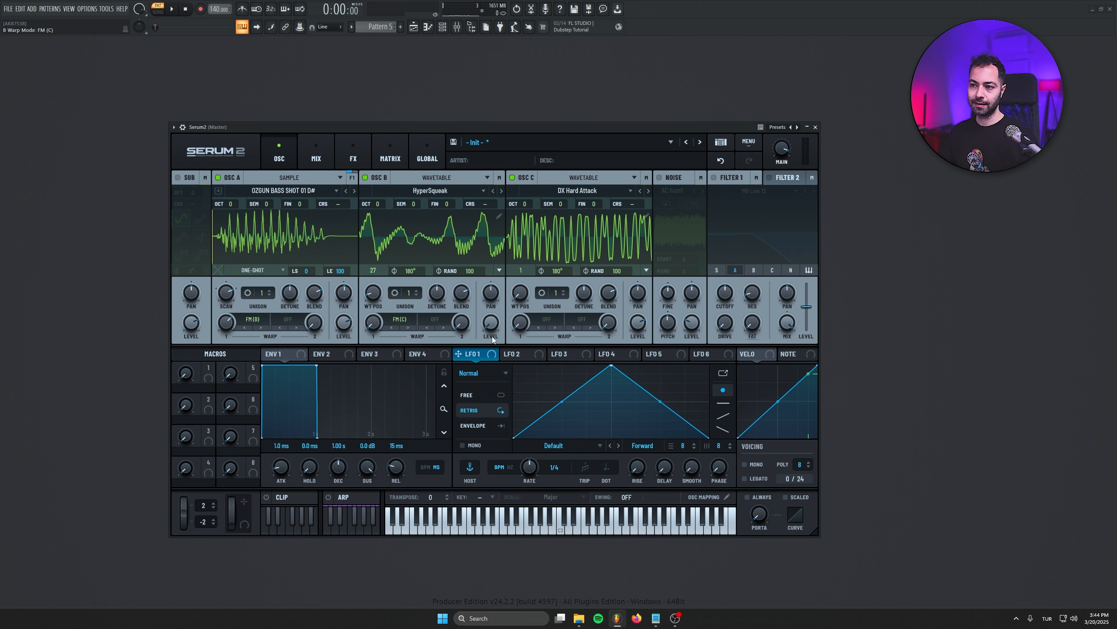
# - Play the pattern while raising oscillator B's FM (C) amount and setting oscillator C's wavetable position to 134
pyautogui.press('space')
pyautogui.moveTo(373, 322); pyautogui.dragTo(372, 299)
pyautogui.moveTo(519, 293); pyautogui.dragTo(516, 189)
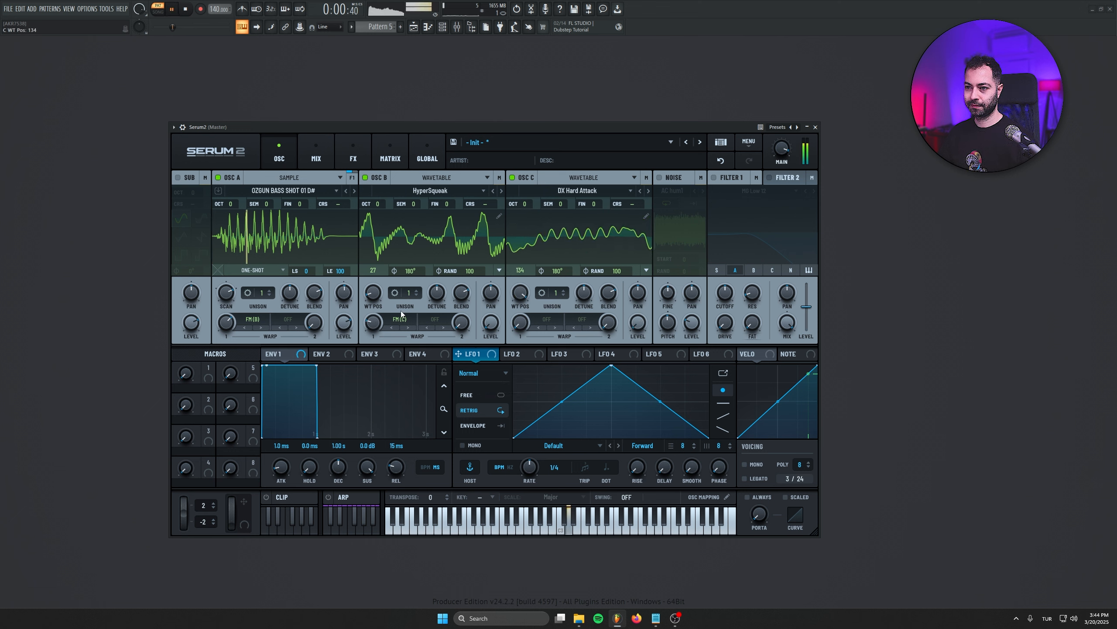
# - Set oscillator C's wavetable position to 38, raise oscillator A's FM (B) amount to 100, and stop the pattern
pyautogui.moveTo(519, 293); pyautogui.dragTo(506, 367)
pyautogui.moveTo(227, 323); pyautogui.dragTo(191, 266)
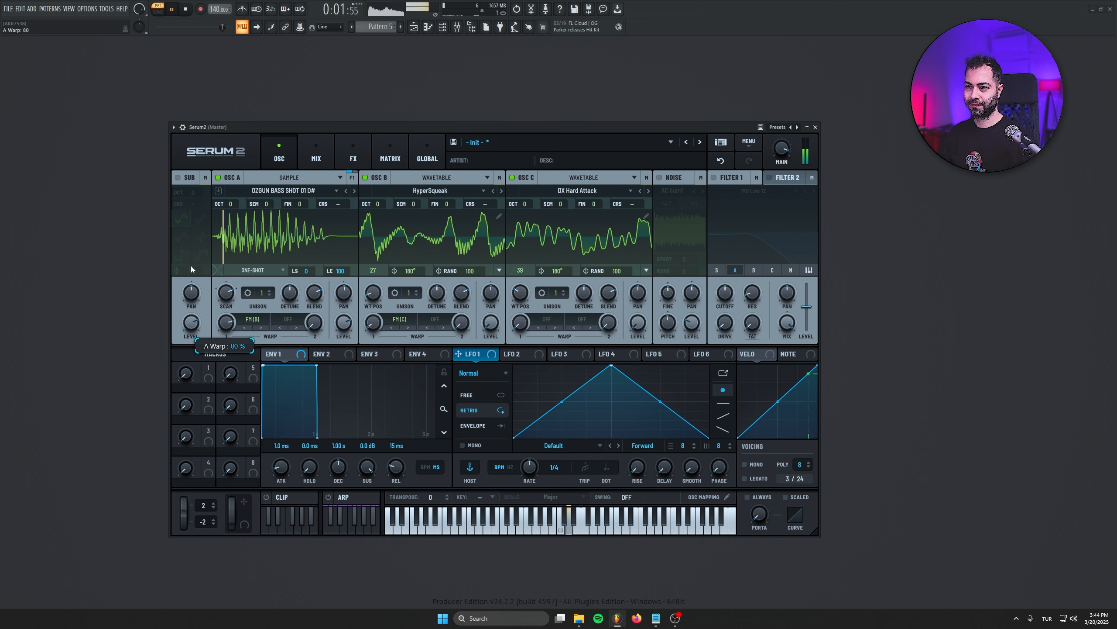
pyautogui.press('space')
# - Switch oscillator A to Granular and load the OZGUN SYNTH SHOT 06 E sample from the SYNTH SHOTS folder into it
pyautogui.click(289, 177)
pyautogui.click(282, 216)
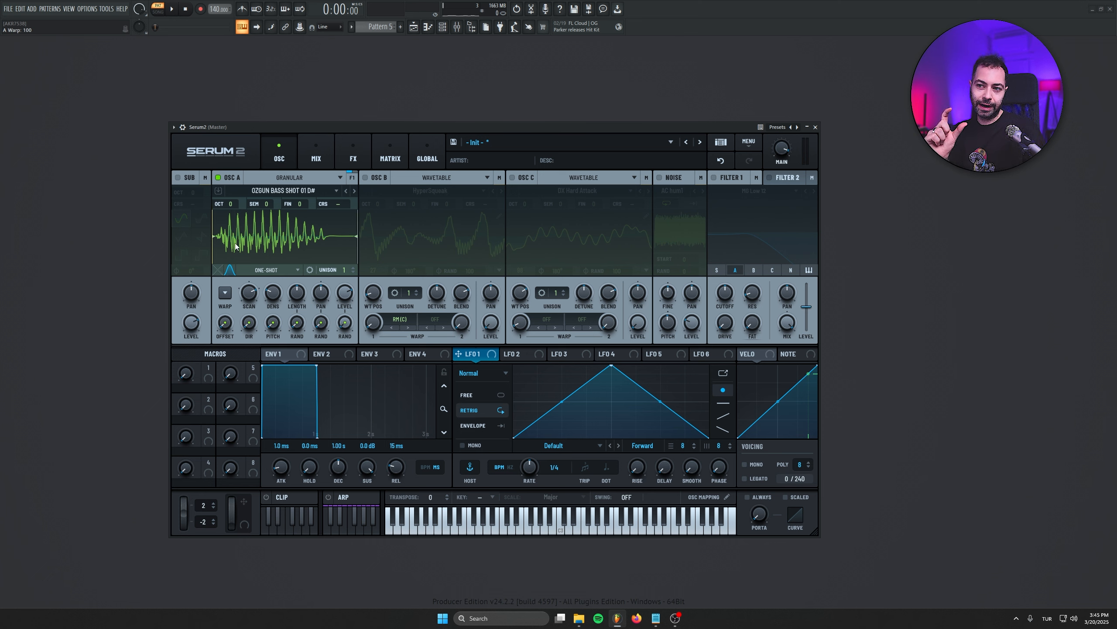
pyautogui.click(472, 27)
pyautogui.click(44, 103)
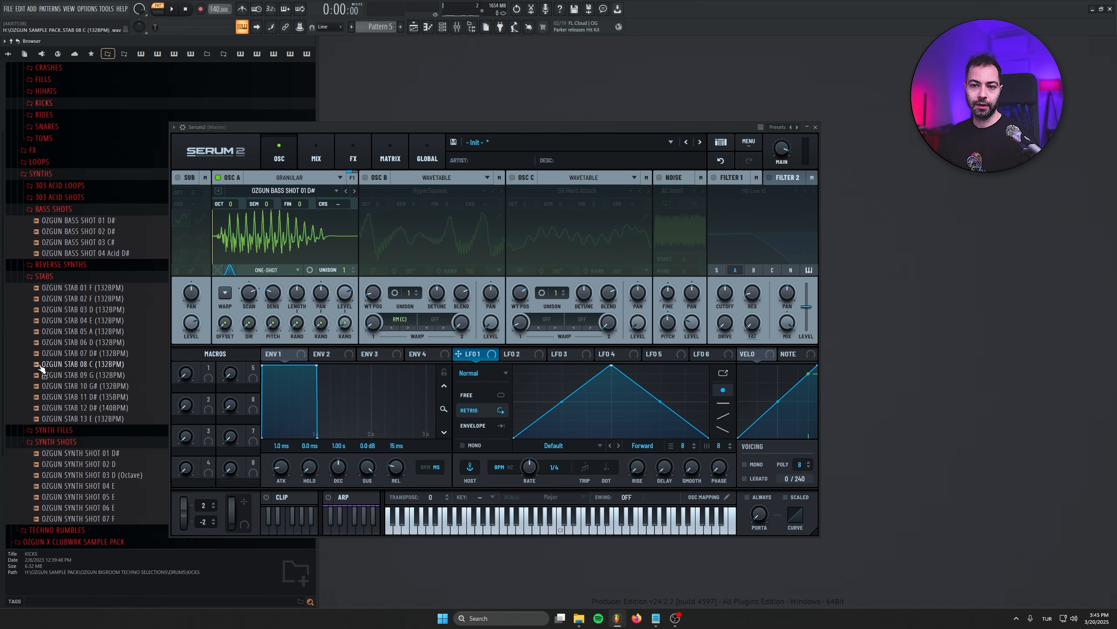
pyautogui.click(56, 454)
pyautogui.scroll(-3, 66, 440)
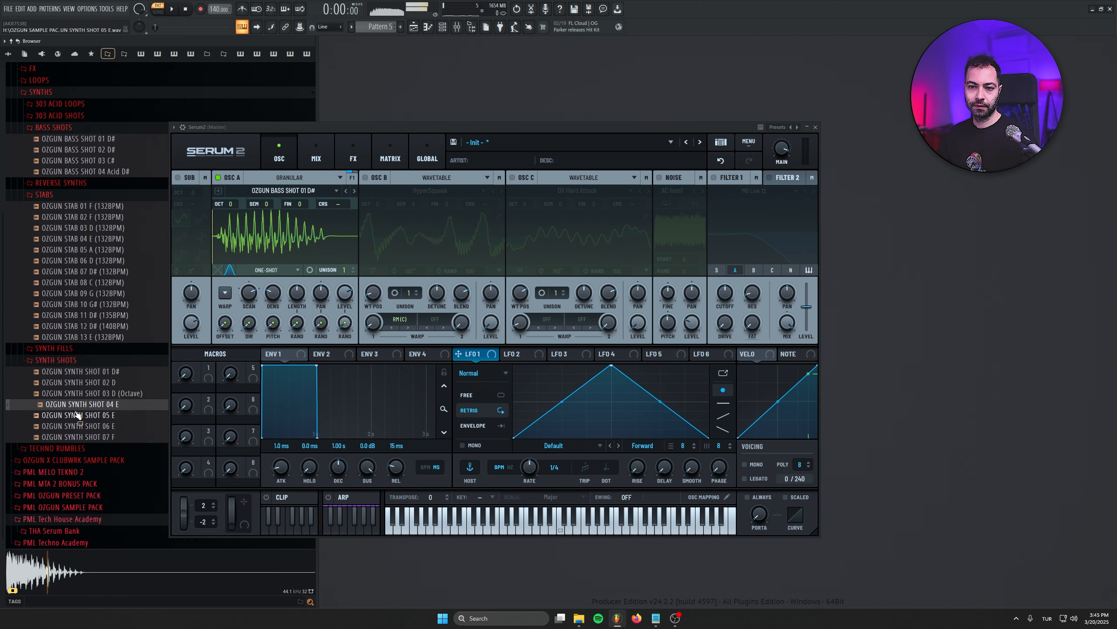
pyautogui.click(75, 425)
pyautogui.moveTo(82, 425); pyautogui.dragTo(281, 237)
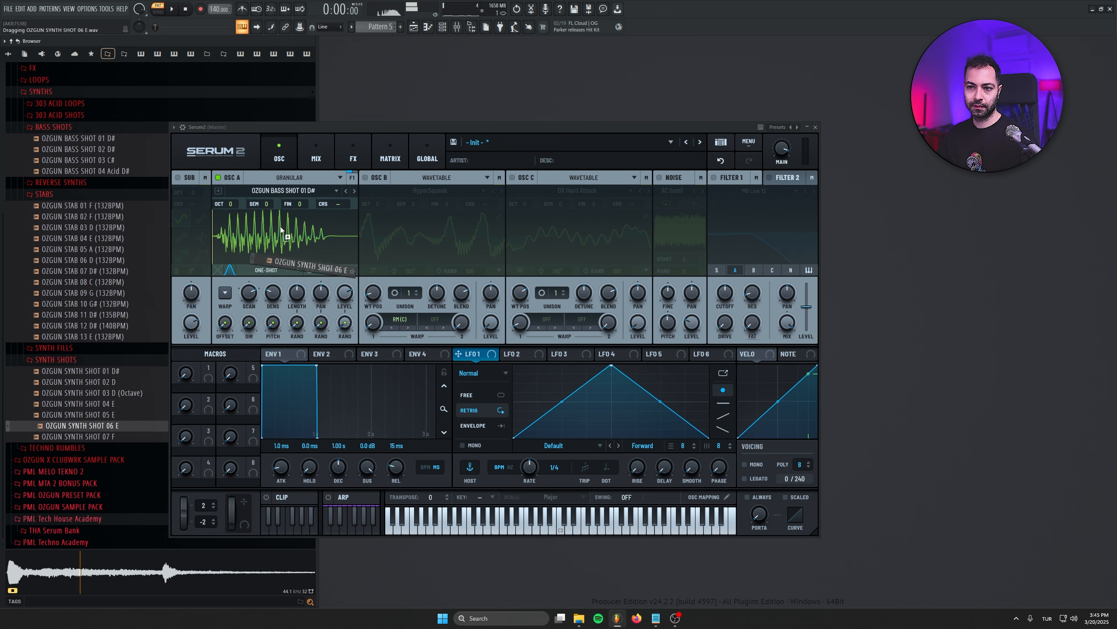
pyautogui.click(478, 30)
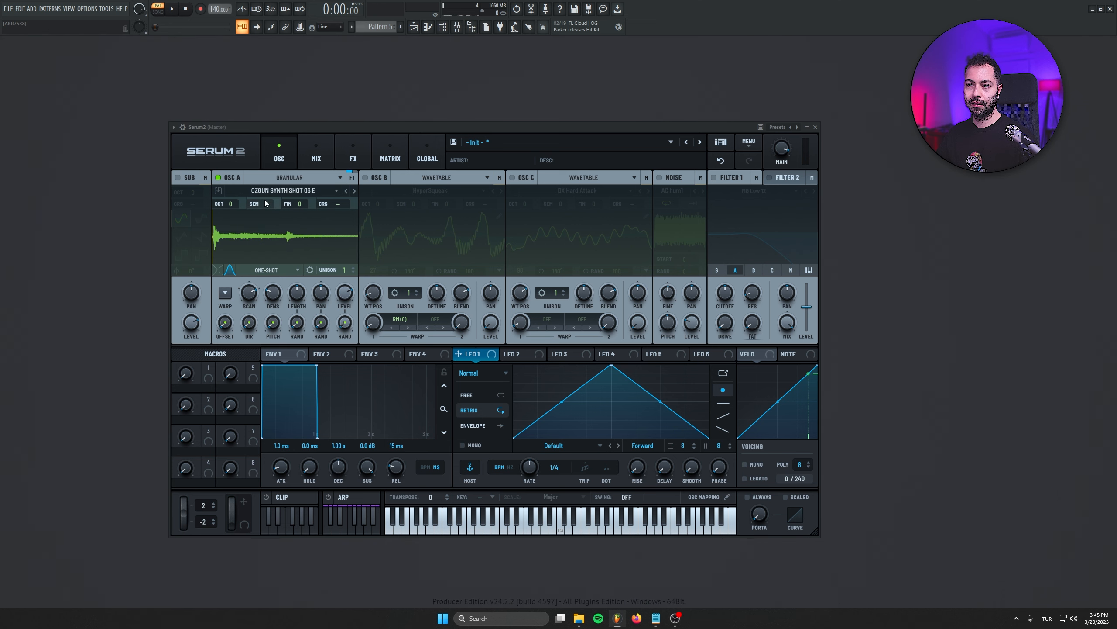
# - Audition notes while raising oscillator A's density to about 24.37 grains and its grain length to about 5.25 s
pyautogui.press('s')
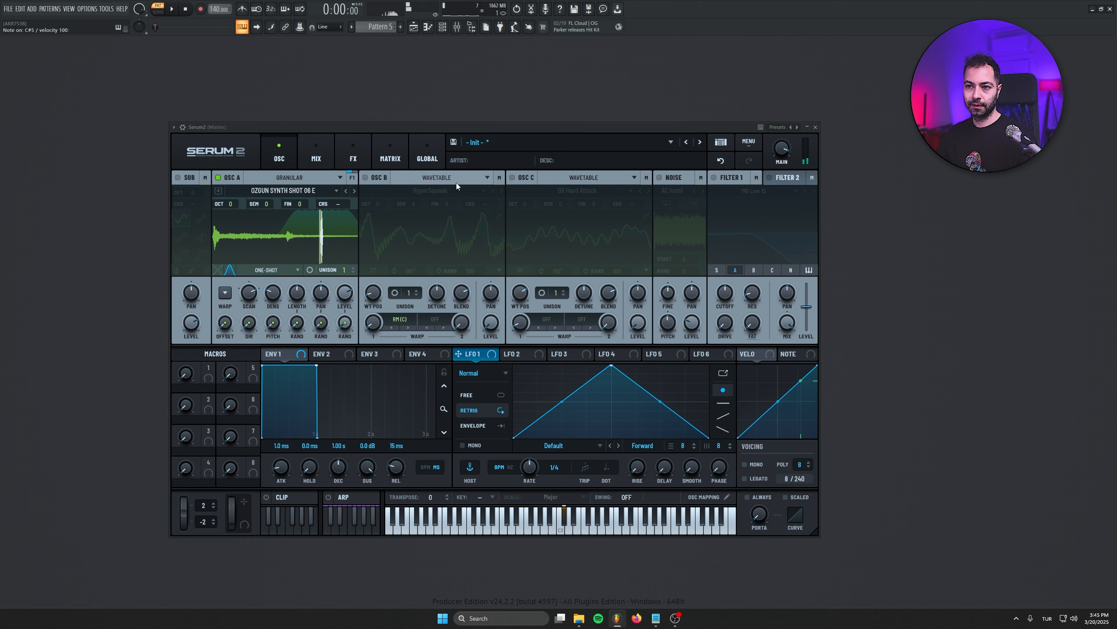
pyautogui.moveTo(273, 292); pyautogui.dragTo(268, 227)
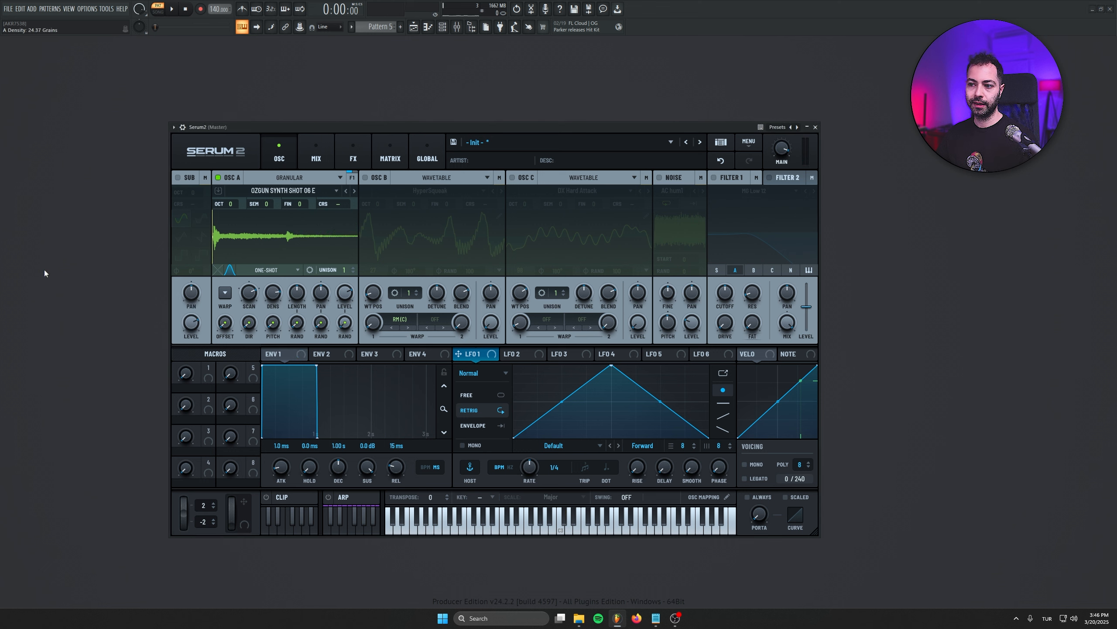
pyautogui.press('s')
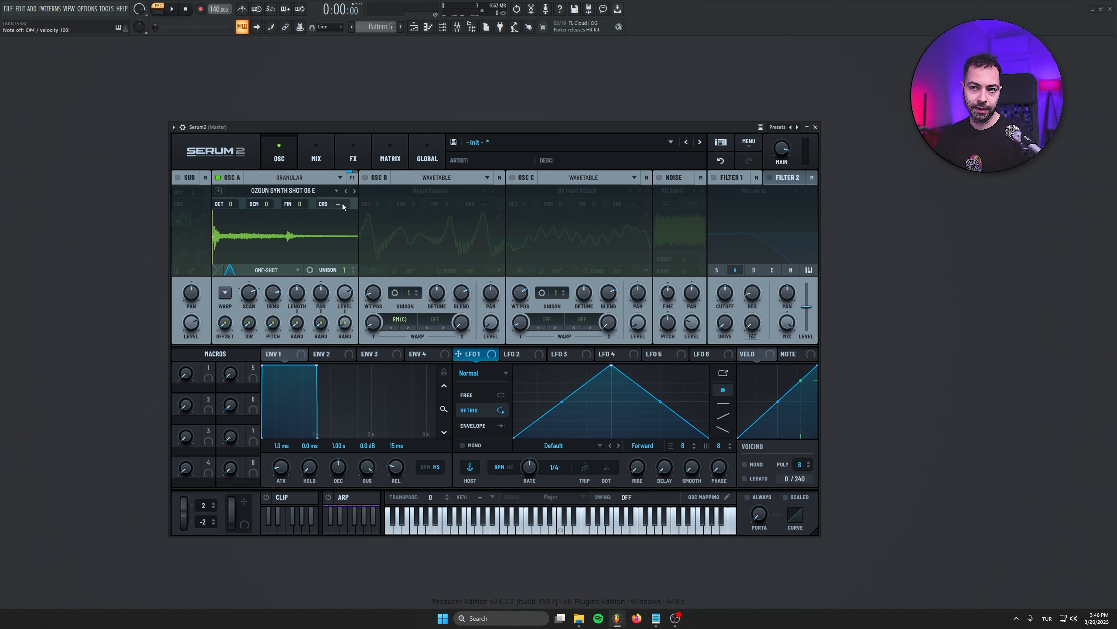
pyautogui.press('s')
pyautogui.moveTo(298, 295); pyautogui.dragTo(299, 252)
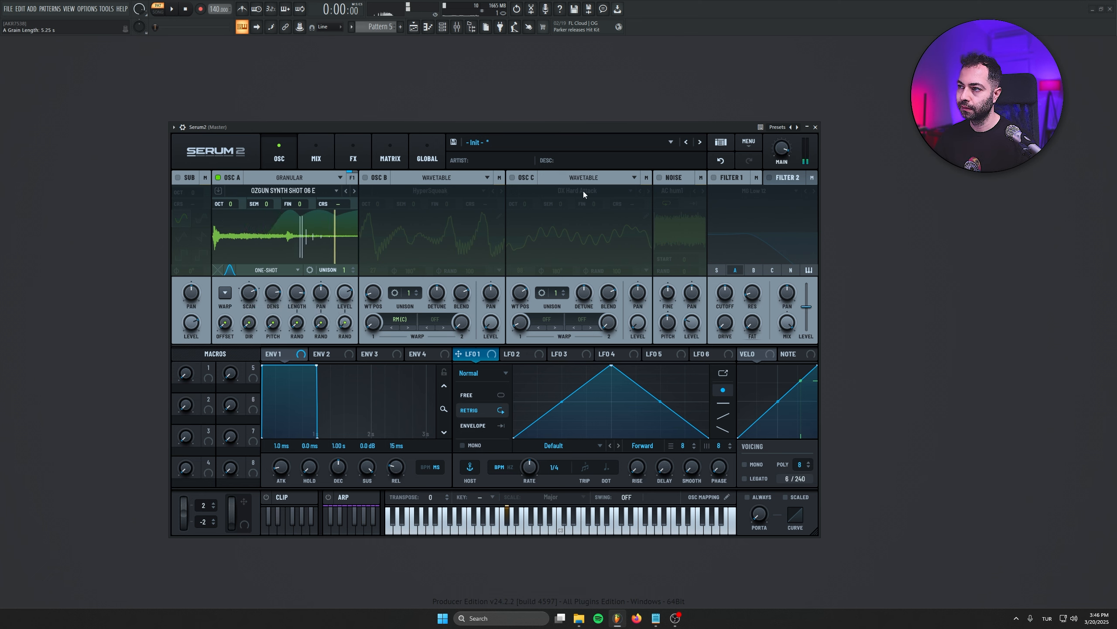
# - Raise oscillator A's grain pan randomization and adjust its random direction while auditioning notes
pyautogui.moveTo(321, 322); pyautogui.dragTo(320, 269)
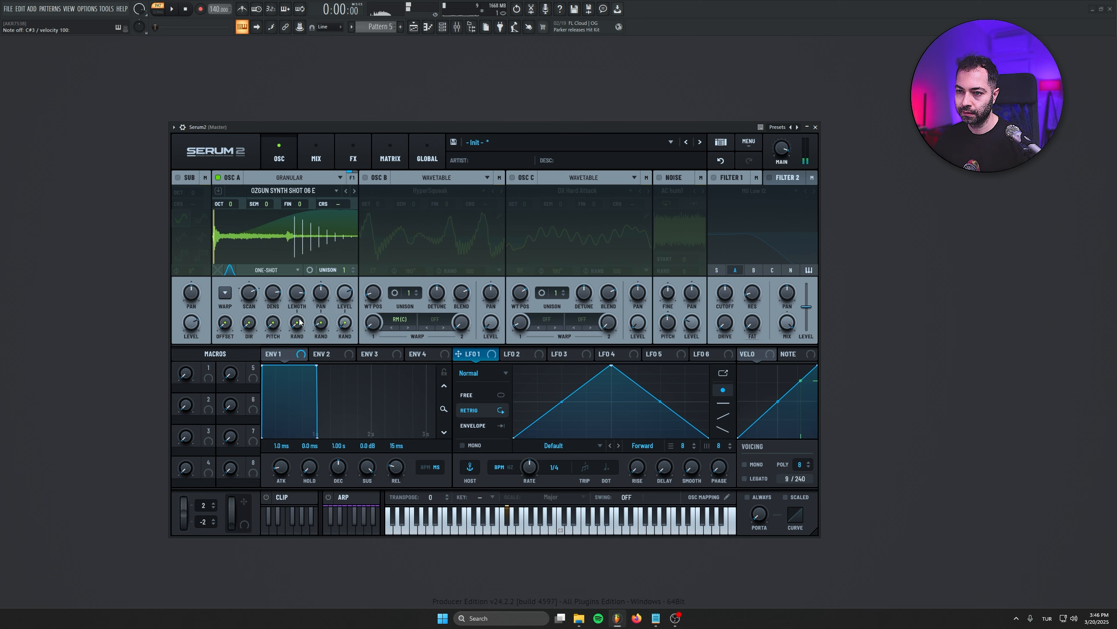
pyautogui.moveTo(249, 323); pyautogui.dragTo(242, 252)
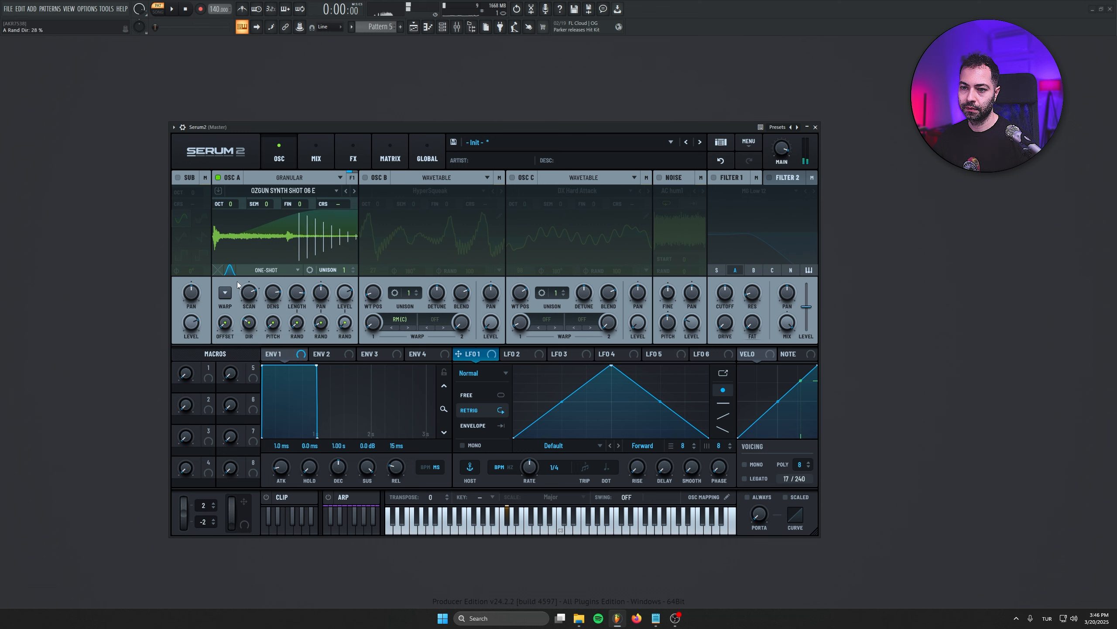
pyautogui.moveTo(249, 322); pyautogui.dragTo(226, 291)
# - Add a Reverb to the main effects rack
pyautogui.click(328, 165)
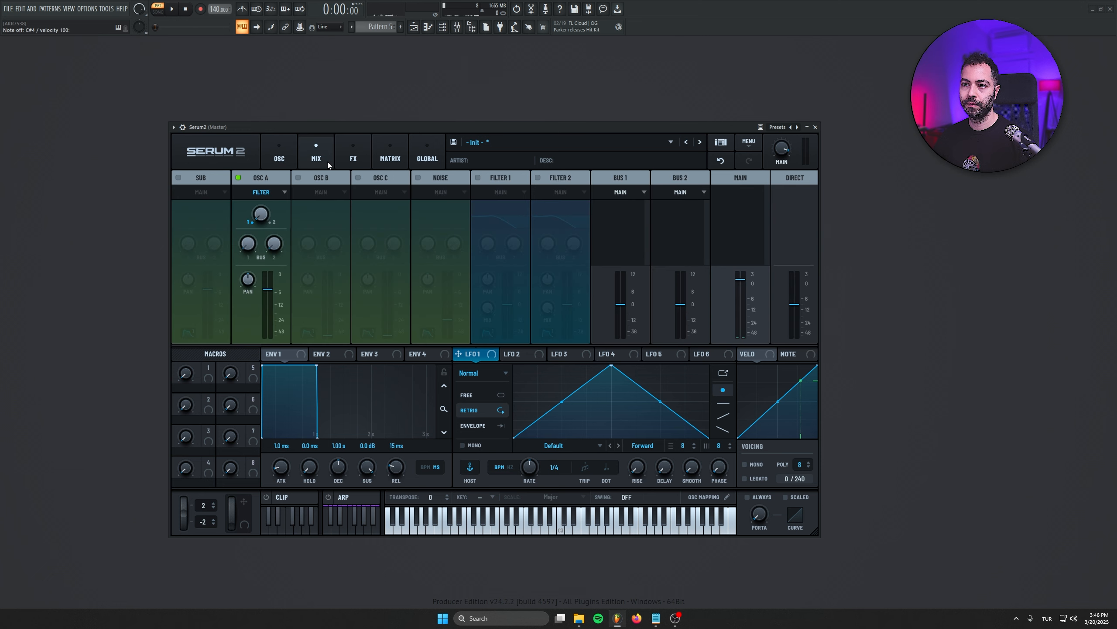
pyautogui.click(353, 156)
pyautogui.click(184, 197)
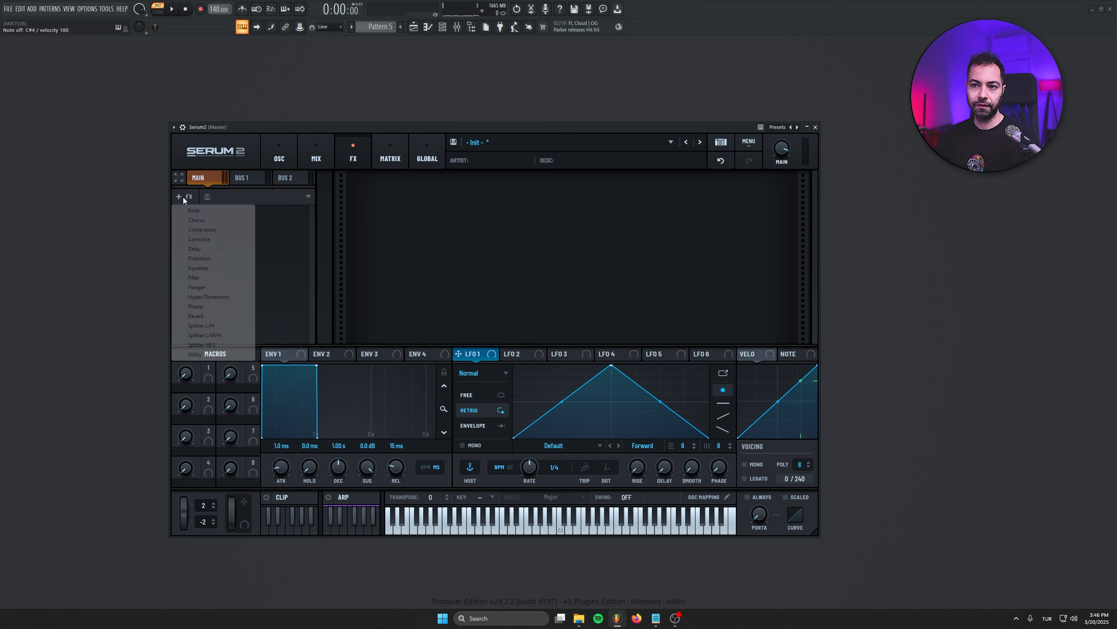
pyautogui.click(207, 316)
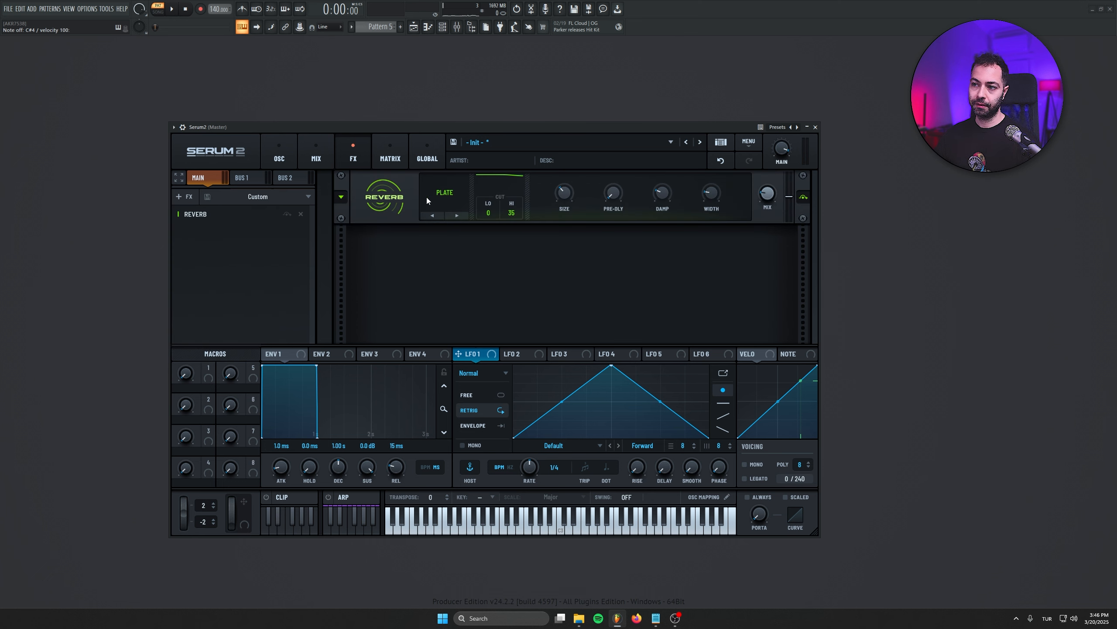
# - Audition the Reverb's Basin and Nitrous types with a higher mix and settle on Hall
pyautogui.click(440, 197)
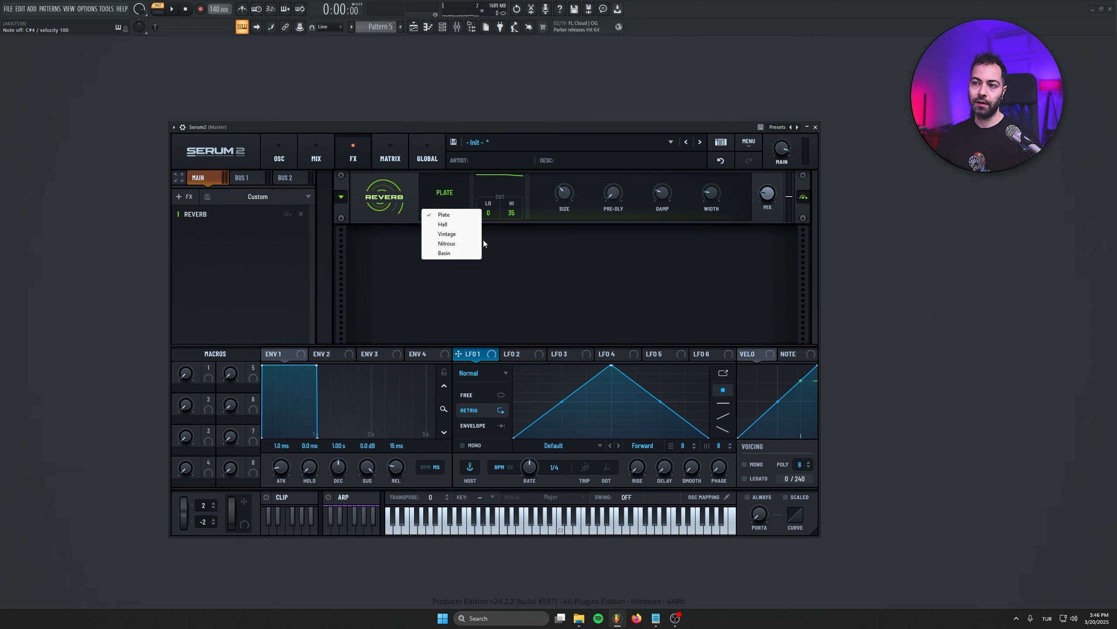
pyautogui.click(462, 251)
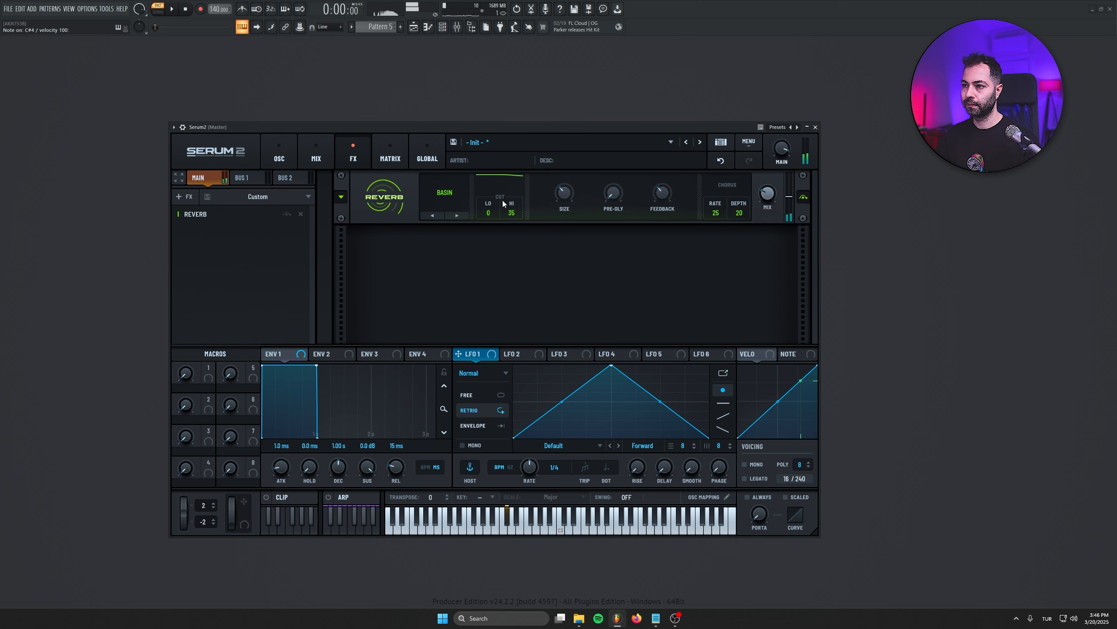
pyautogui.click(441, 215)
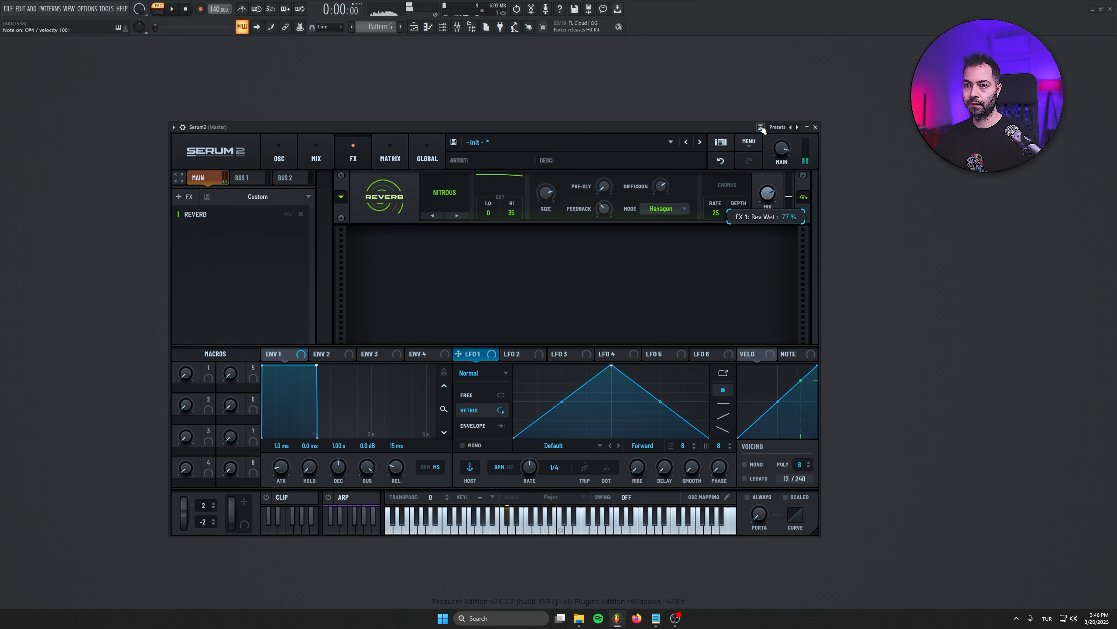
pyautogui.click(444, 193)
pyautogui.click(447, 215)
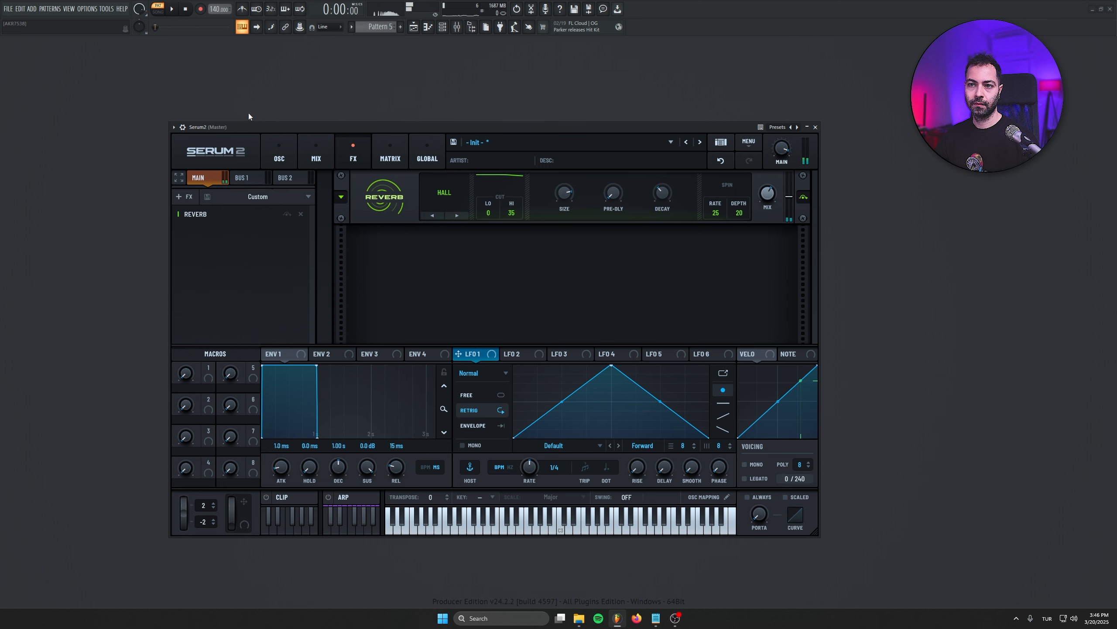
# - Add a Chorus with its mix at about 68% and raise the main volume to about 95%
pyautogui.click(184, 197)
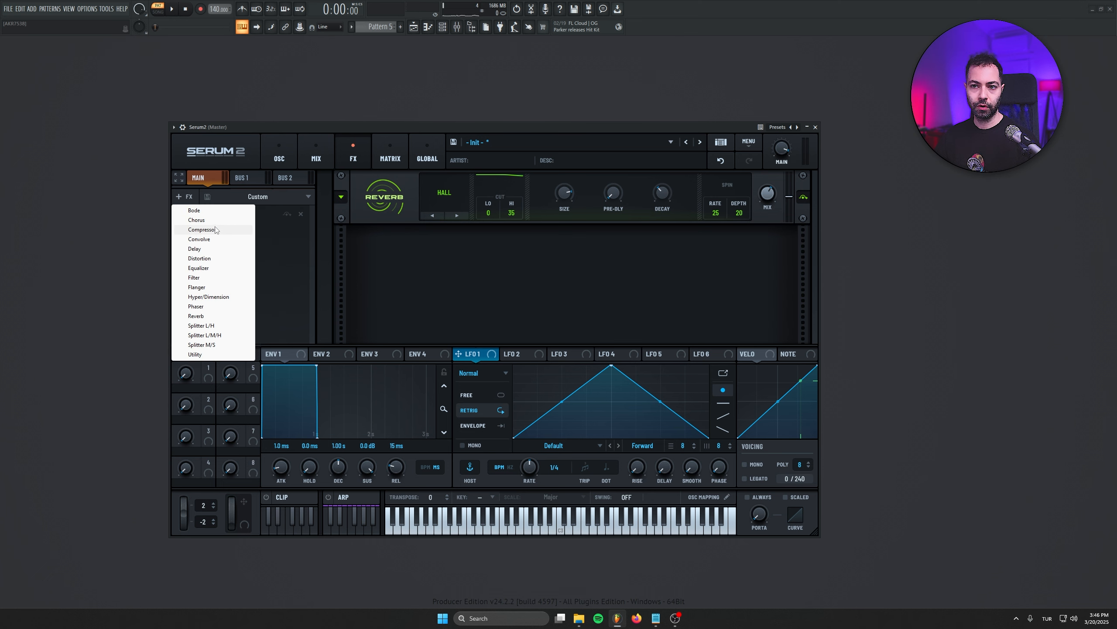
pyautogui.click(213, 220)
pyautogui.press('s')
pyautogui.moveTo(767, 241); pyautogui.dragTo(766, 205)
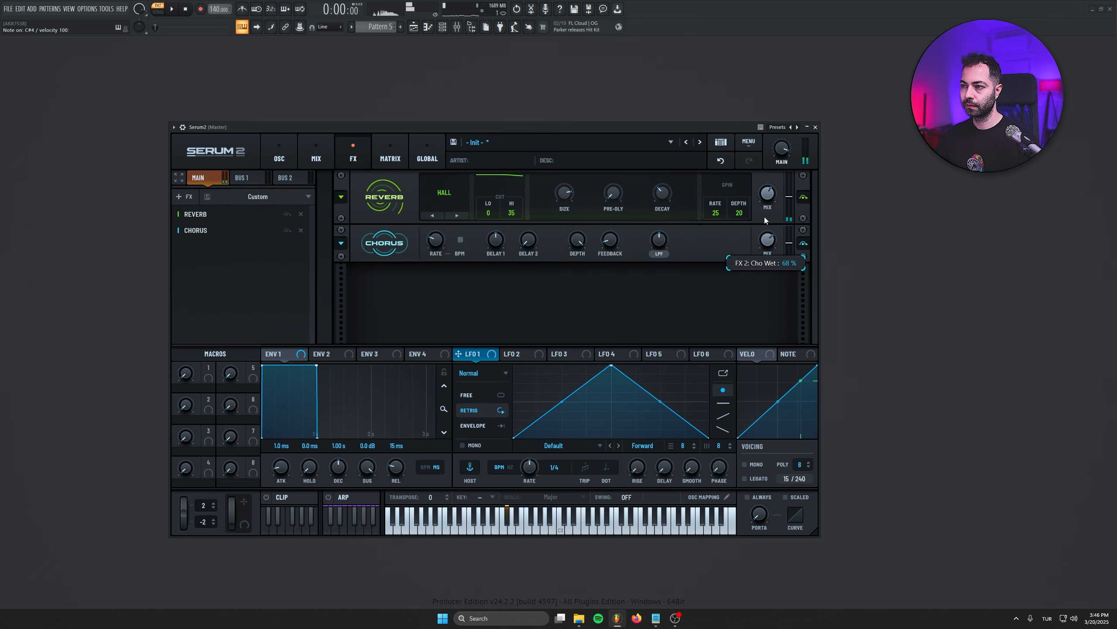
pyautogui.moveTo(782, 152); pyautogui.dragTo(782, 147)
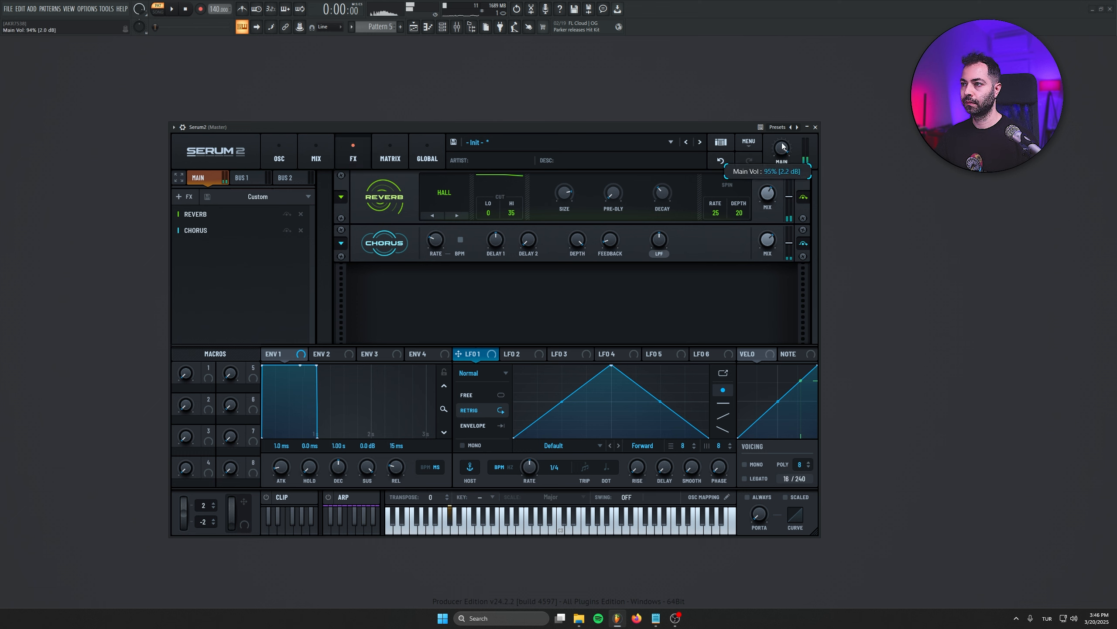
# - Add a Compressor in Multiband mode with about 20.7 dB of gain and adjust the Reverb's size
pyautogui.click(184, 197)
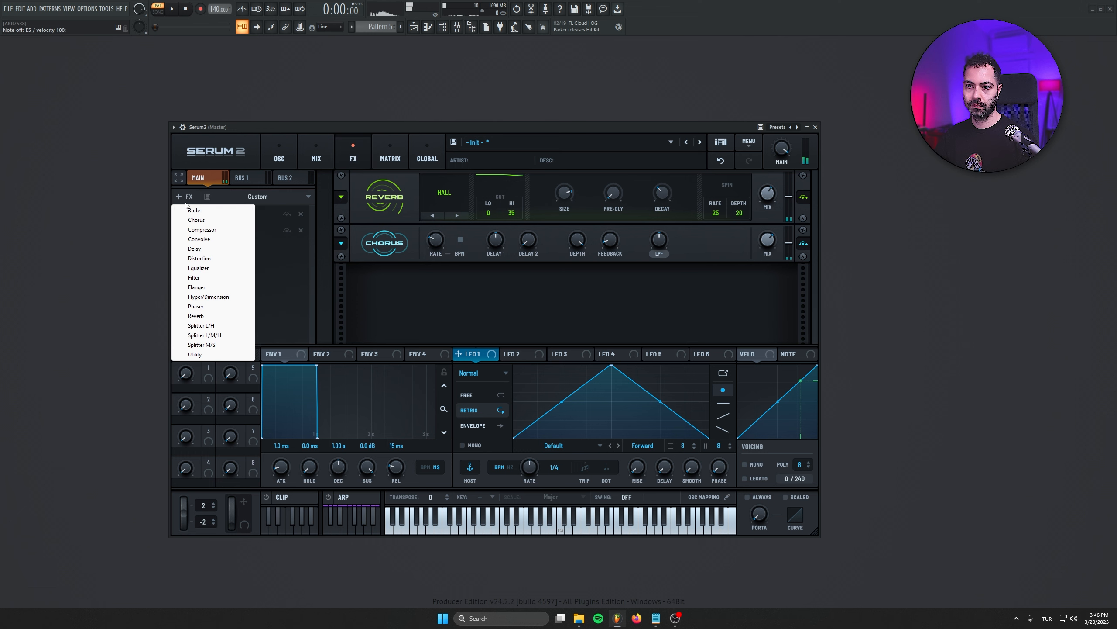
pyautogui.click(212, 231)
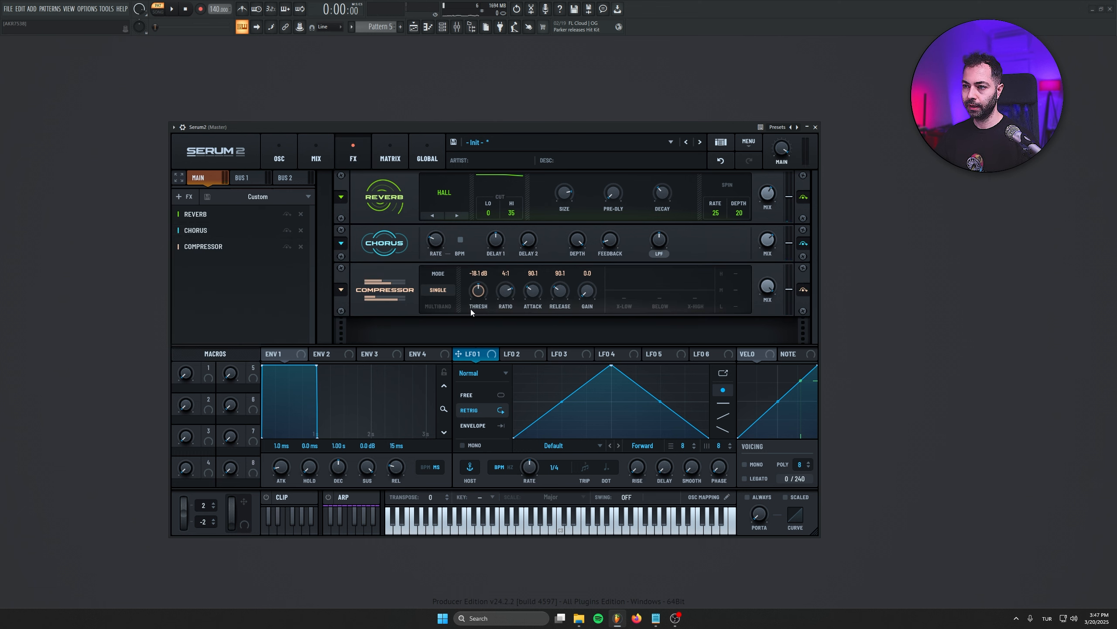
pyautogui.click(439, 306)
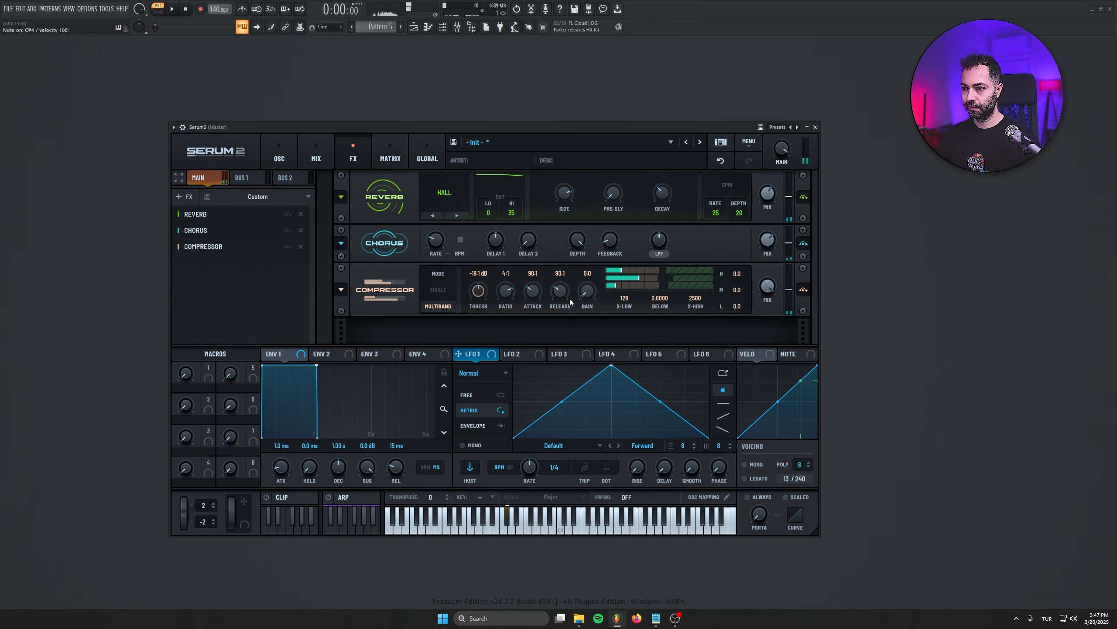
pyautogui.moveTo(574, 301); pyautogui.dragTo(576, 245)
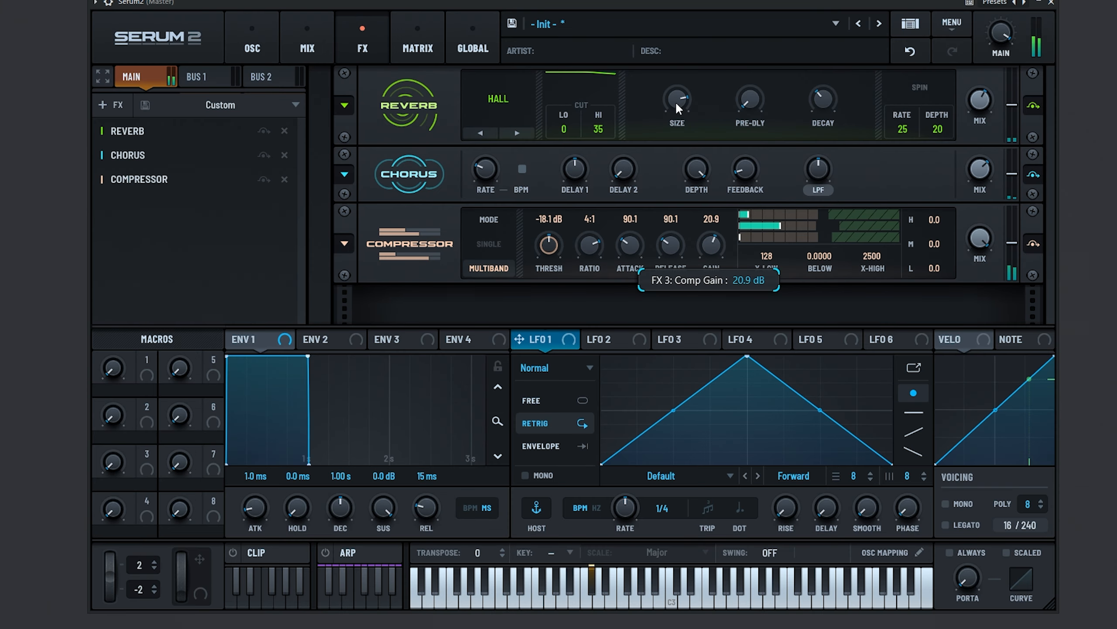
pyautogui.moveTo(676, 103)
pyautogui.mouseDown()
pyautogui.moveTo(667, 74)
pyautogui.moveTo(666, 98)
pyautogui.mouseUp()
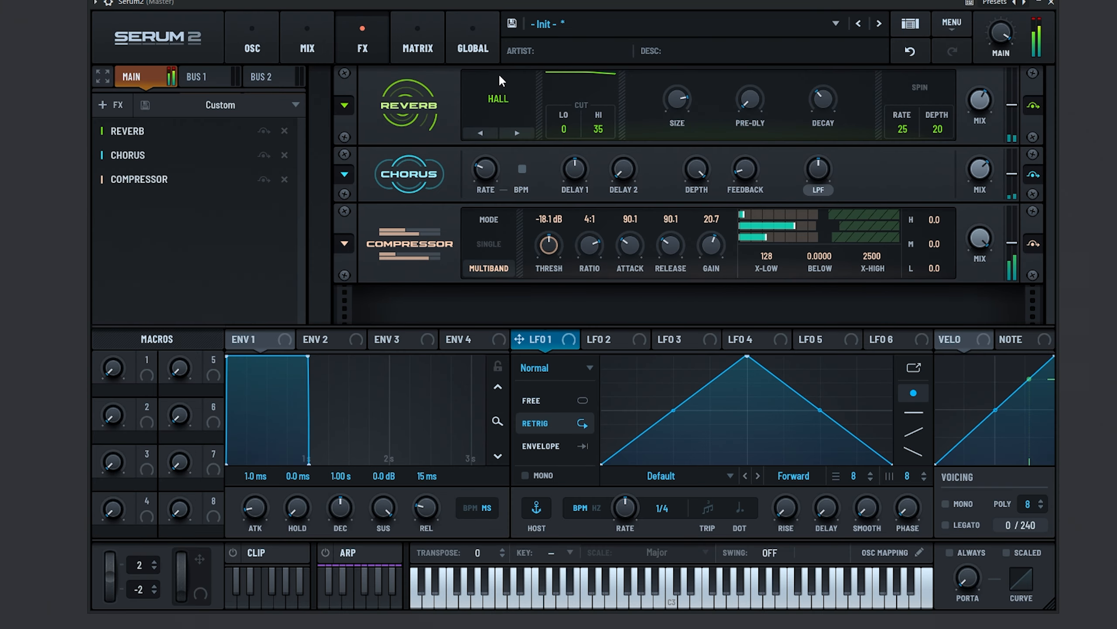
# - Raise oscillator A's grain density and shorten its grain length while auditioning notes
pyautogui.click(236, 41)
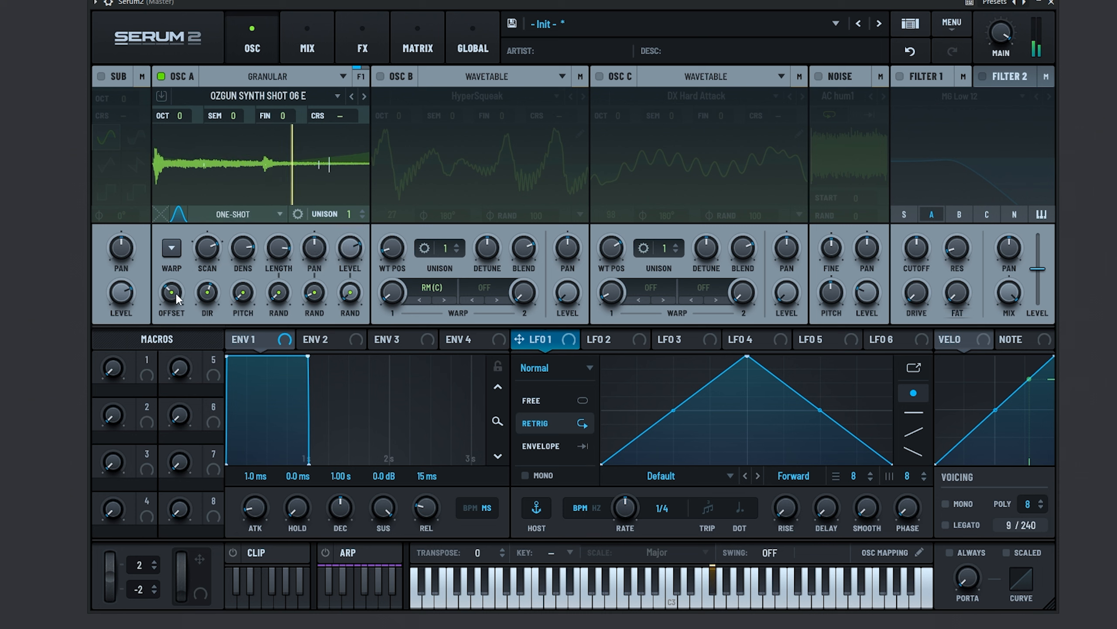
pyautogui.moveTo(238, 249); pyautogui.dragTo(240, 190)
pyautogui.moveTo(278, 247); pyautogui.dragTo(276, 343)
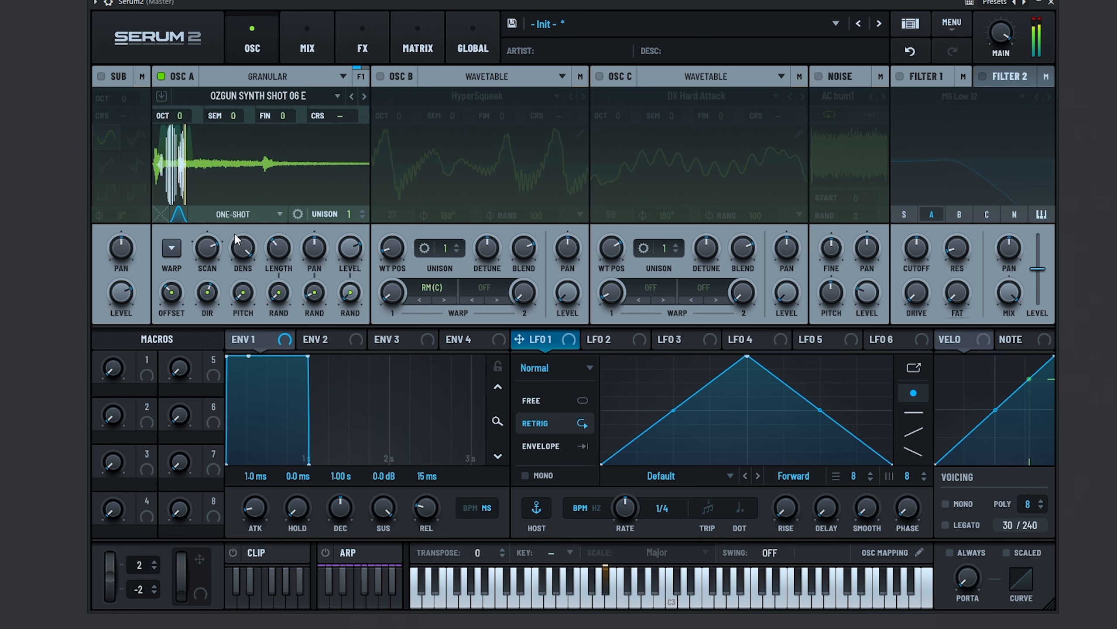
# - Set oscillator A's playback mode to Fwd Loop and lengthen its grains
pyautogui.click(233, 214)
pyautogui.click(215, 246)
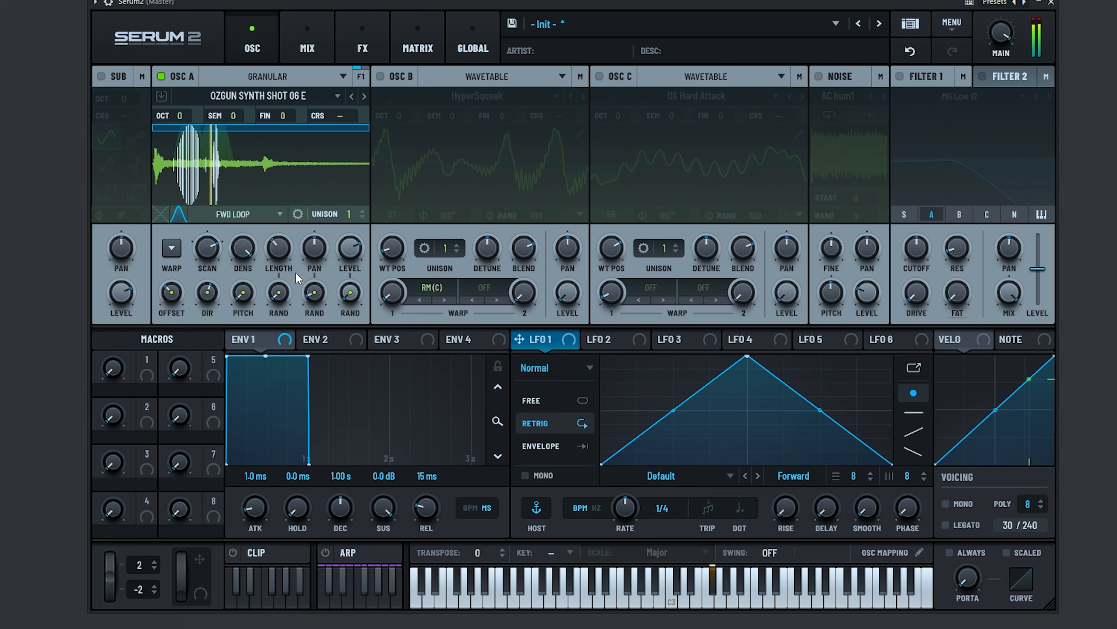
pyautogui.moveTo(278, 252); pyautogui.dragTo(282, 201)
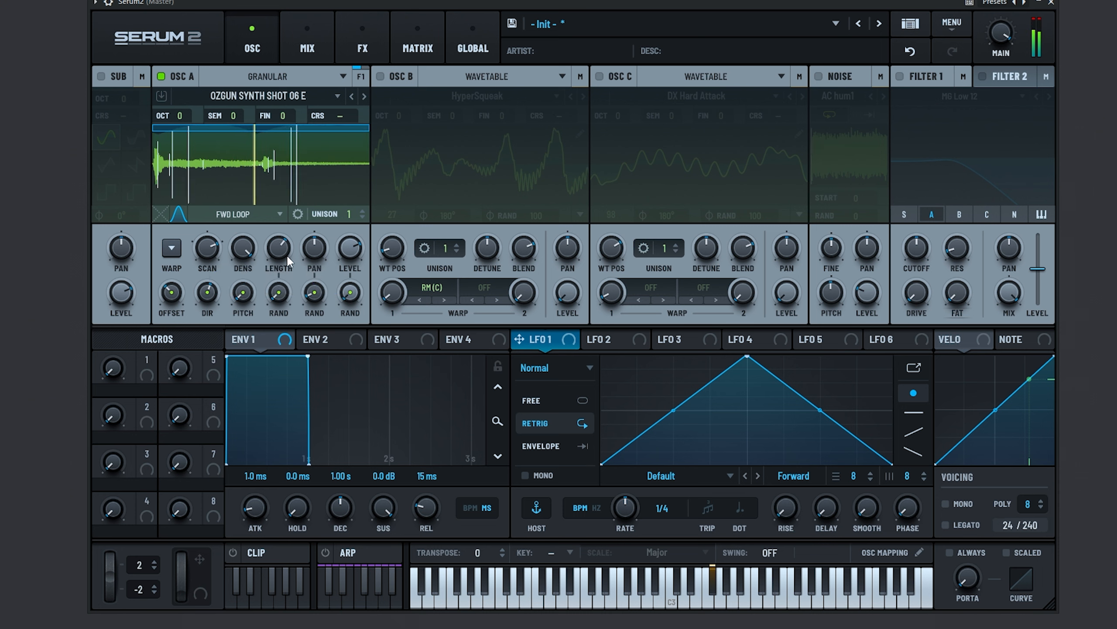
# - Lower oscillator A's scan rate and grain density while auditioning the looping sample
pyautogui.moveTo(253, 253)
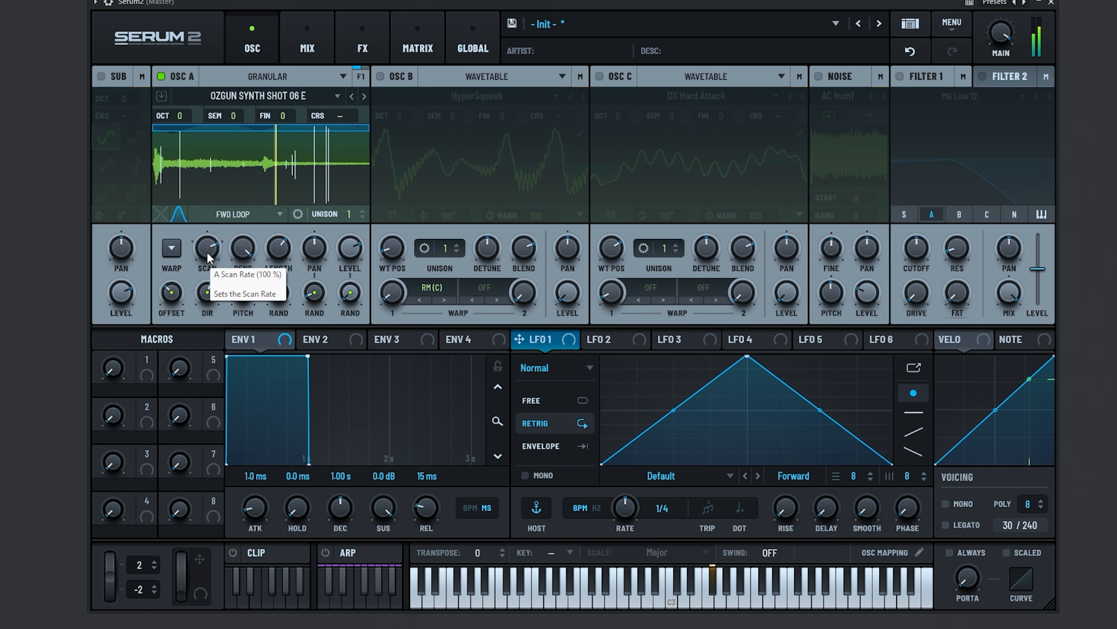
pyautogui.moveTo(206, 251); pyautogui.dragTo(206, 352)
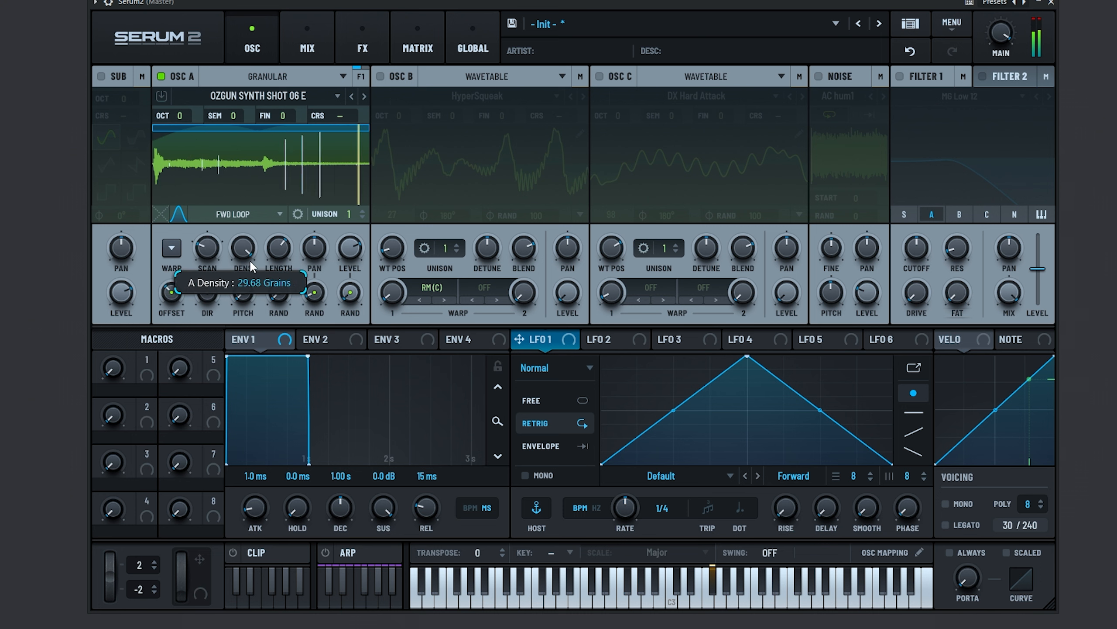
pyautogui.moveTo(250, 260); pyautogui.dragTo(239, 355)
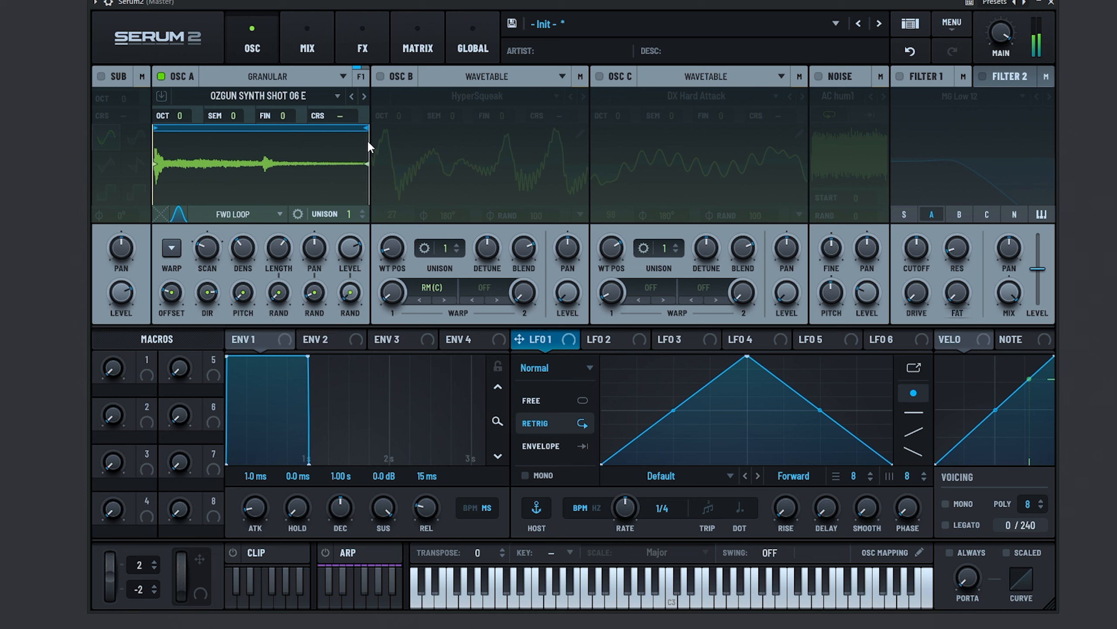
# - Shorten oscillator A's loop region to about the first 40% of the sample
pyautogui.moveTo(360, 127); pyautogui.dragTo(236, 139)
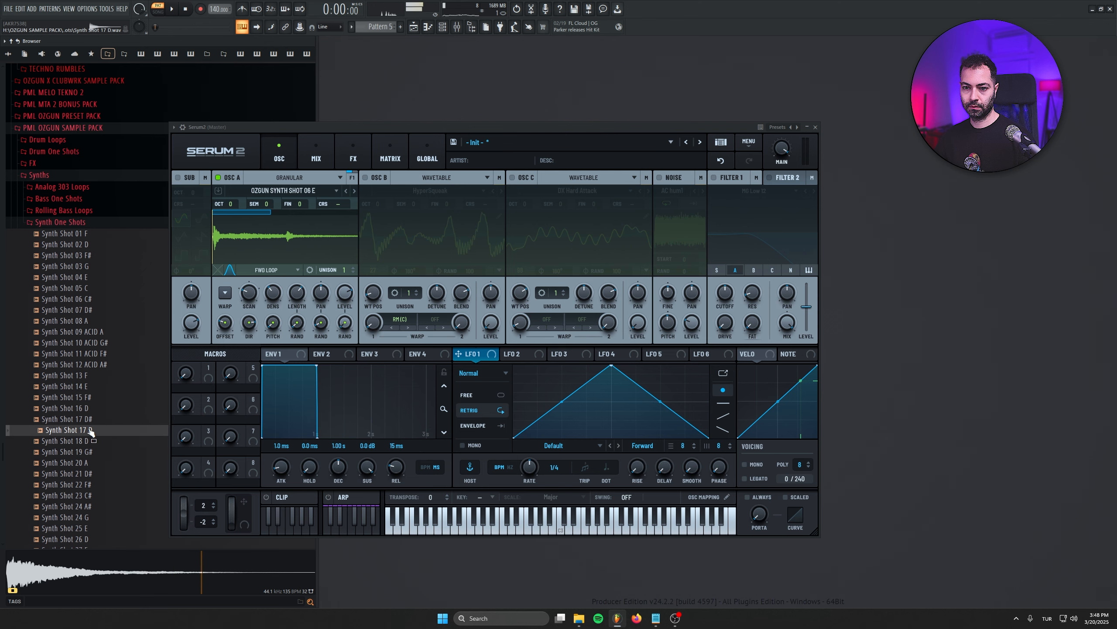
# - Load the Synth Shot 17 D sample into oscillator A and hide the sample browser
pyautogui.moveTo(90, 430); pyautogui.dragTo(289, 245)
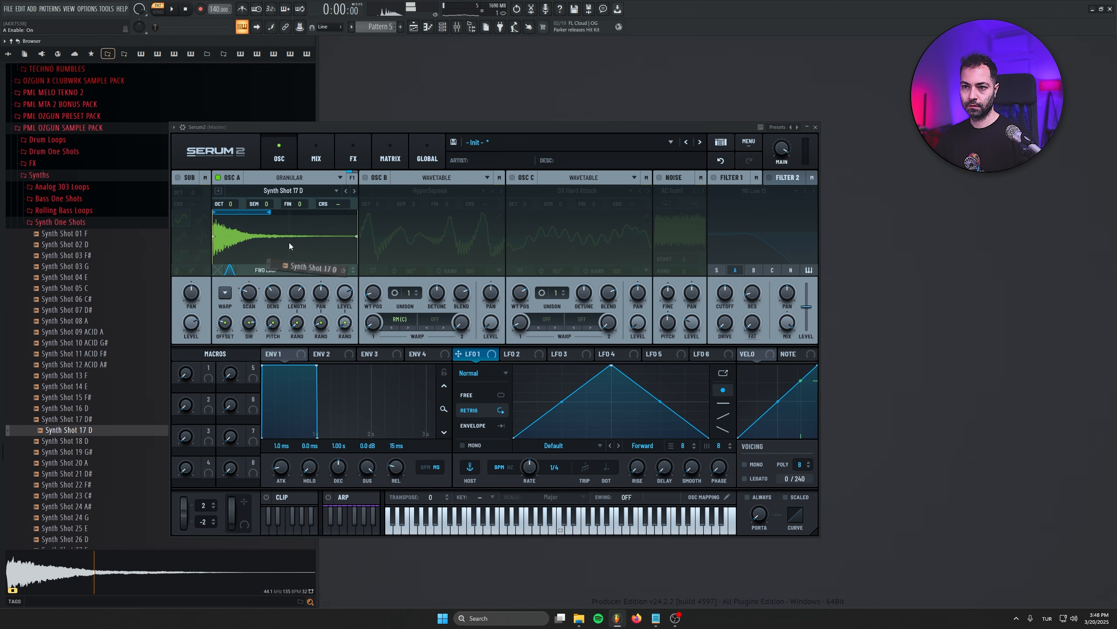
pyautogui.click(472, 28)
pyautogui.moveTo(387, 124); pyautogui.dragTo(391, 131)
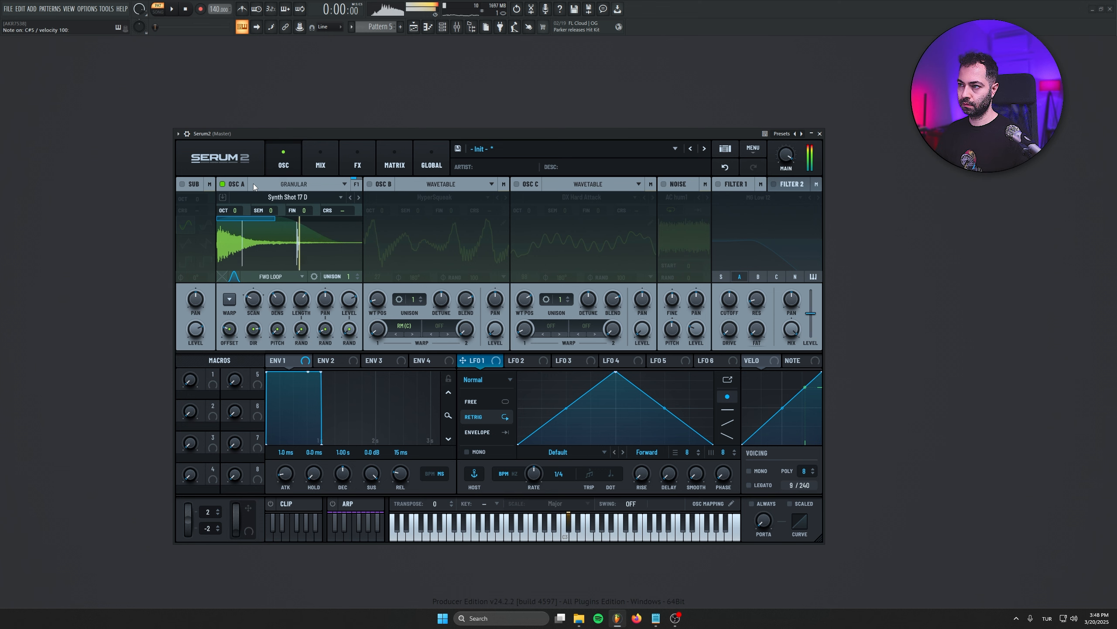
# - Try oscillator A as the Spectral type, and change it to Wavetable
pyautogui.click(290, 184)
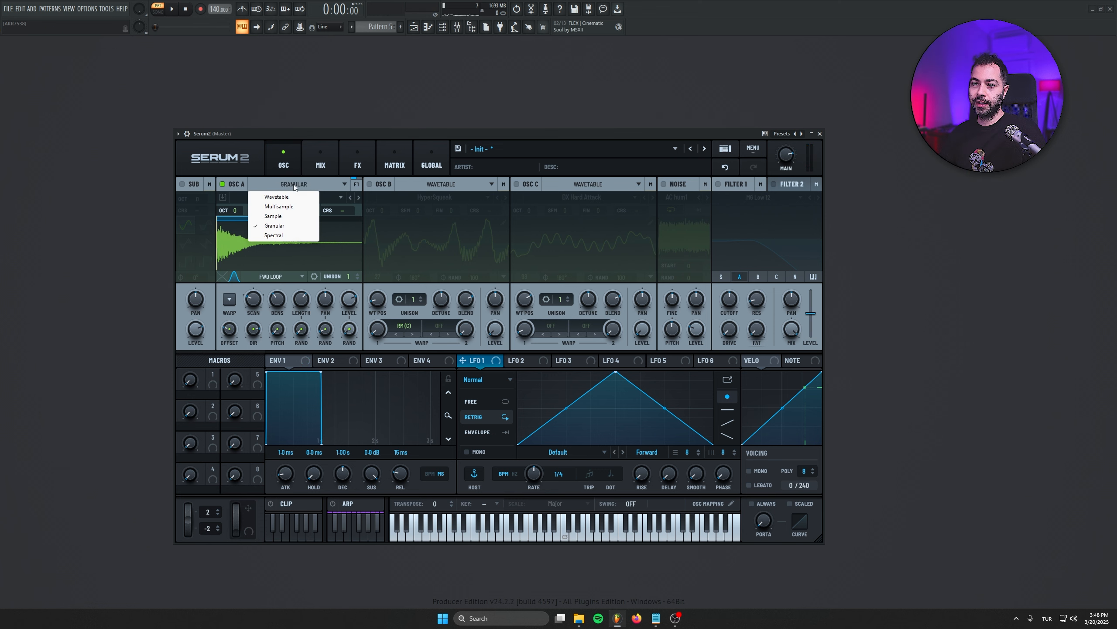
pyautogui.click(273, 235)
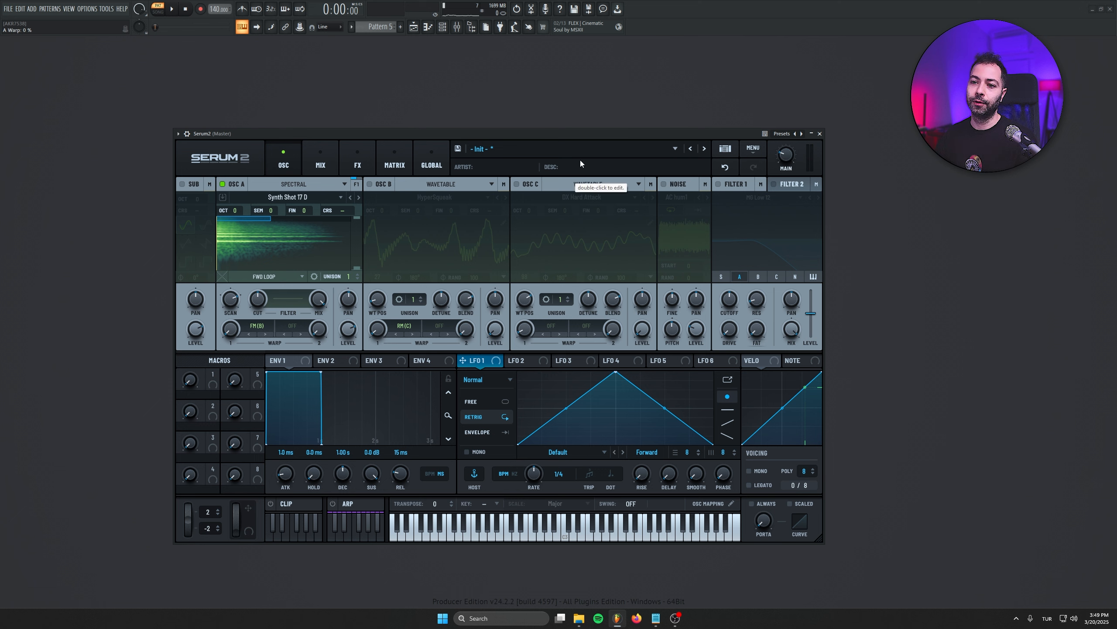
pyautogui.click(299, 185)
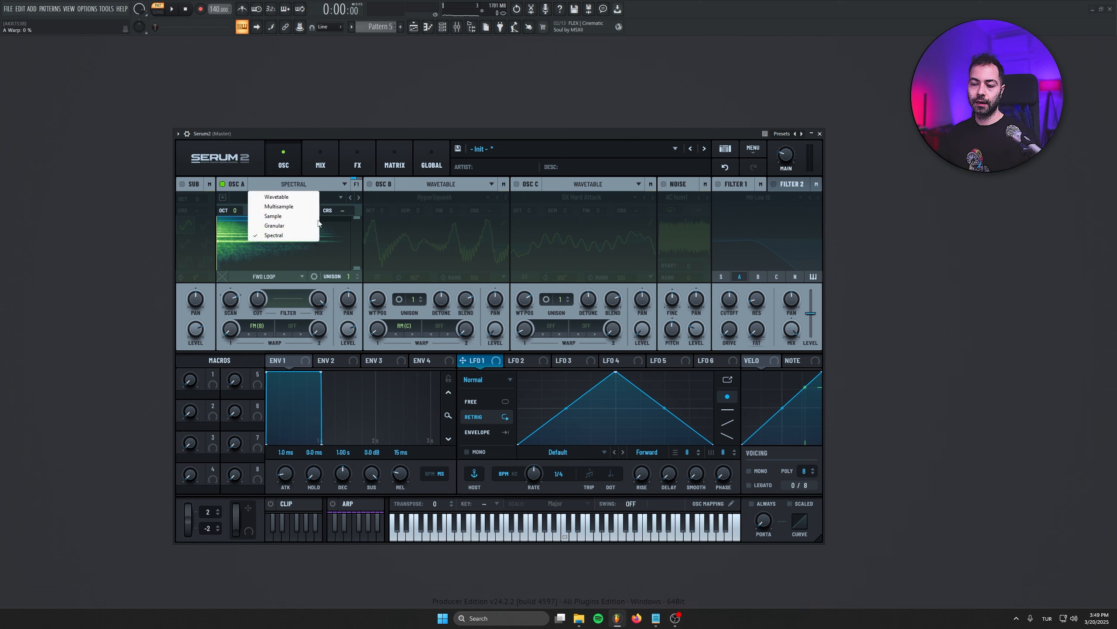
pyautogui.click(270, 198)
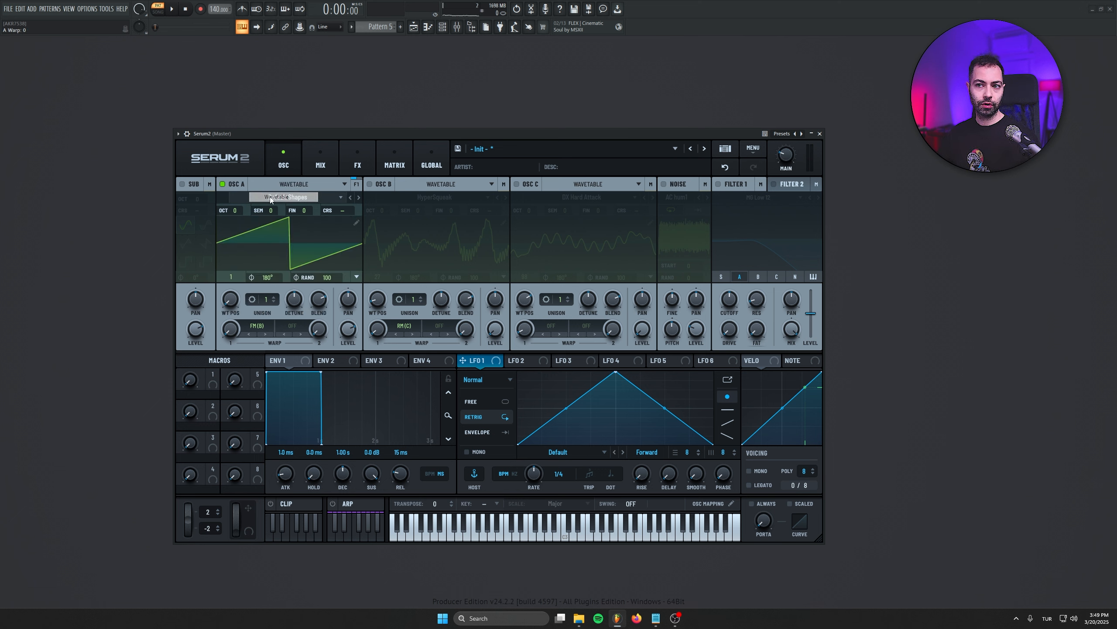
# - Set LFO 1 to Path mode and draw a closed four-point path, auditioning a note
pyautogui.click(486, 379)
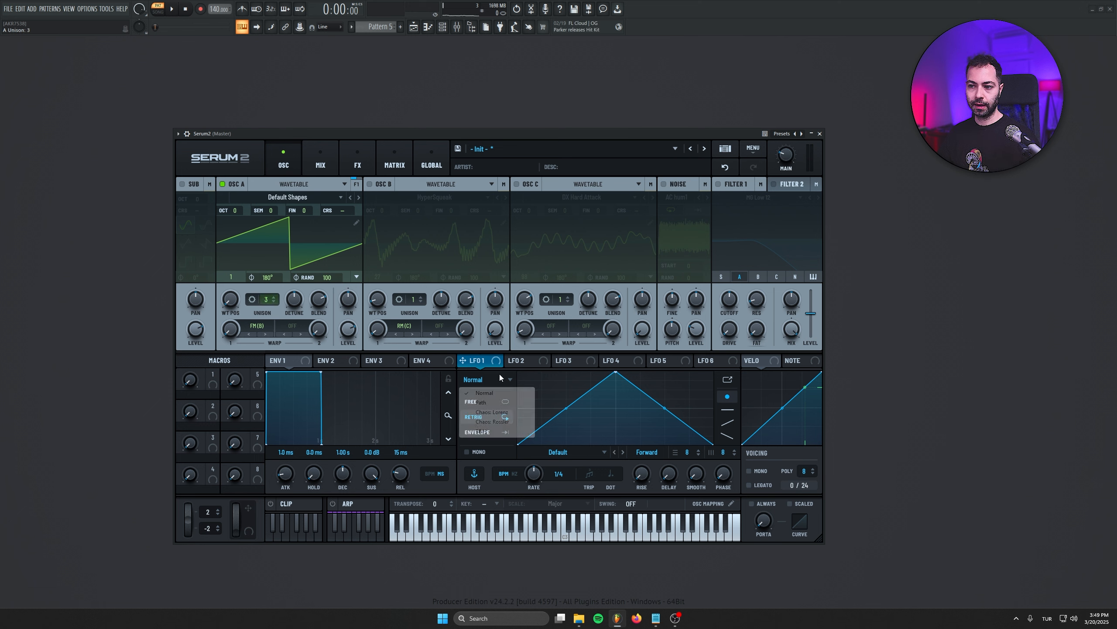
pyautogui.click(499, 403)
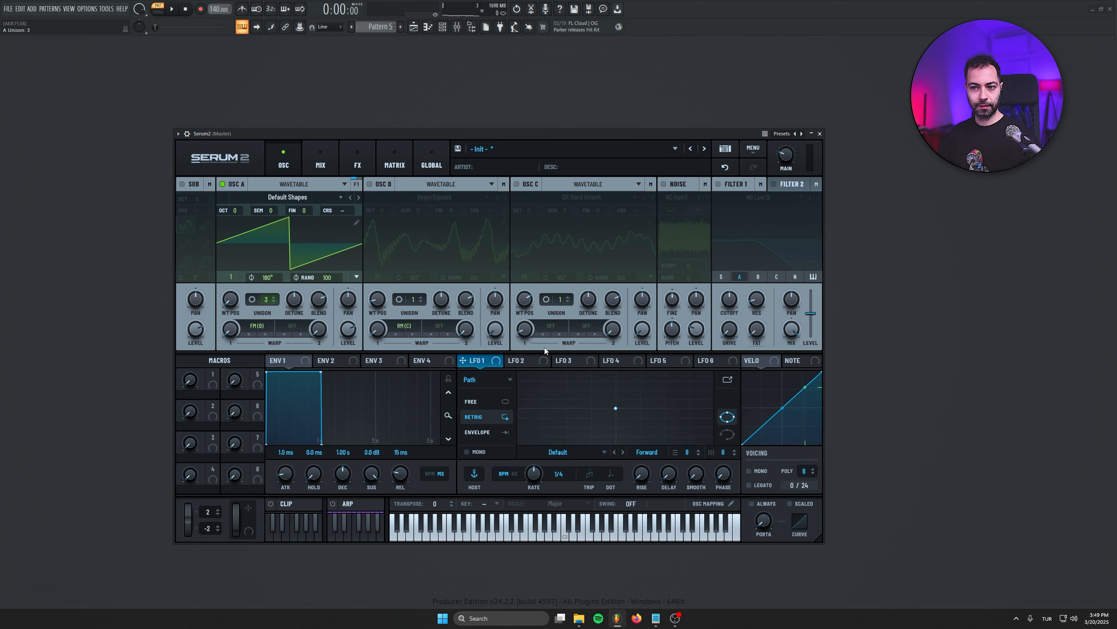
pyautogui.rightClick(545, 393)
pyautogui.click(600, 382)
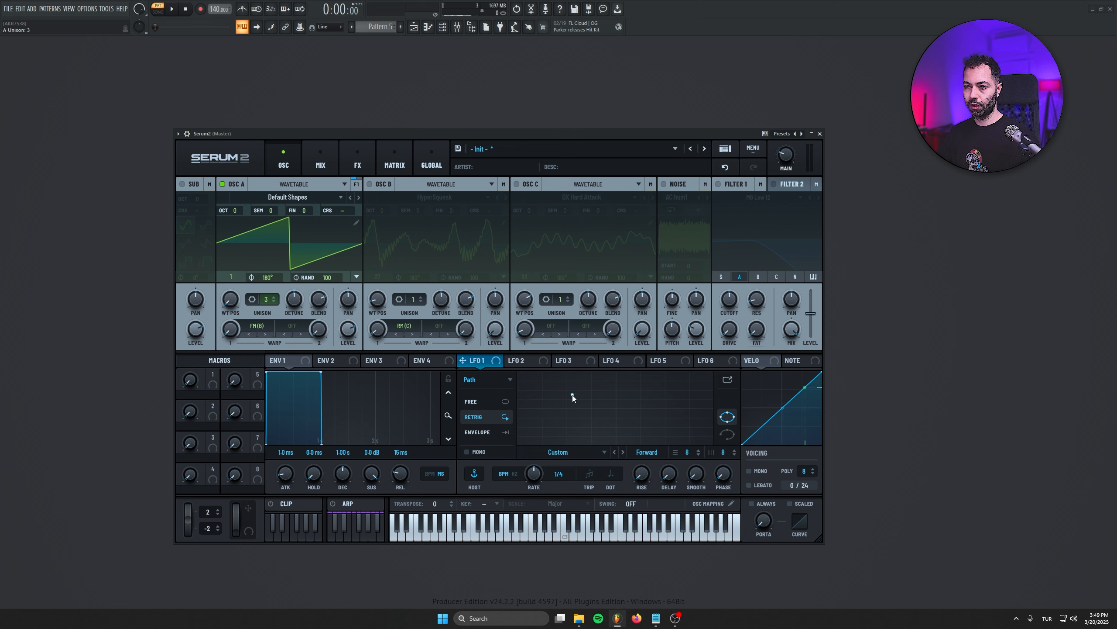
pyautogui.rightClick(550, 416)
pyautogui.click(541, 425)
pyautogui.doubleClick(670, 397)
pyautogui.moveTo(671, 398); pyautogui.dragTo(704, 437)
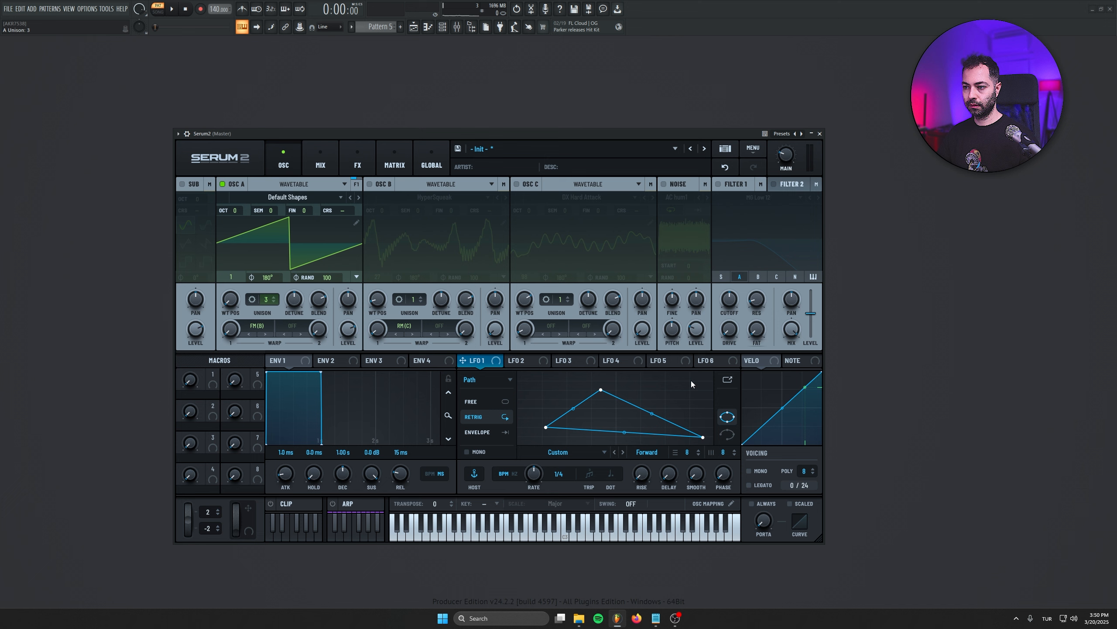
pyautogui.doubleClick(690, 376)
pyautogui.moveTo(689, 375); pyautogui.dragTo(692, 377)
pyautogui.press('s')
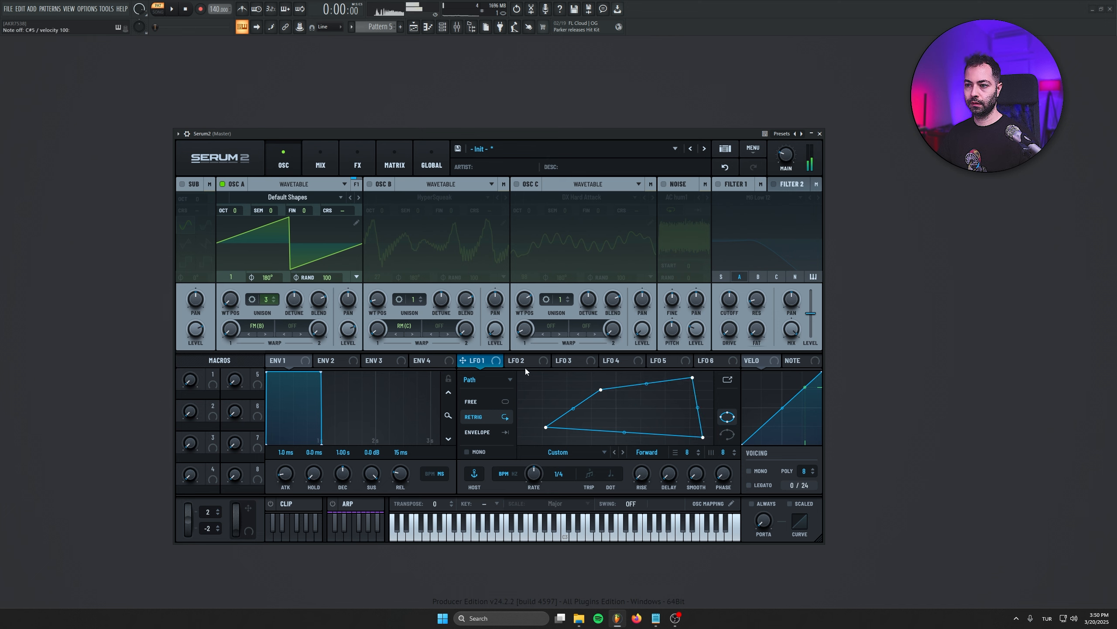
# - Glance at the mixer, assign LFO 1 to oscillator A's level and audition a note
pyautogui.click(322, 162)
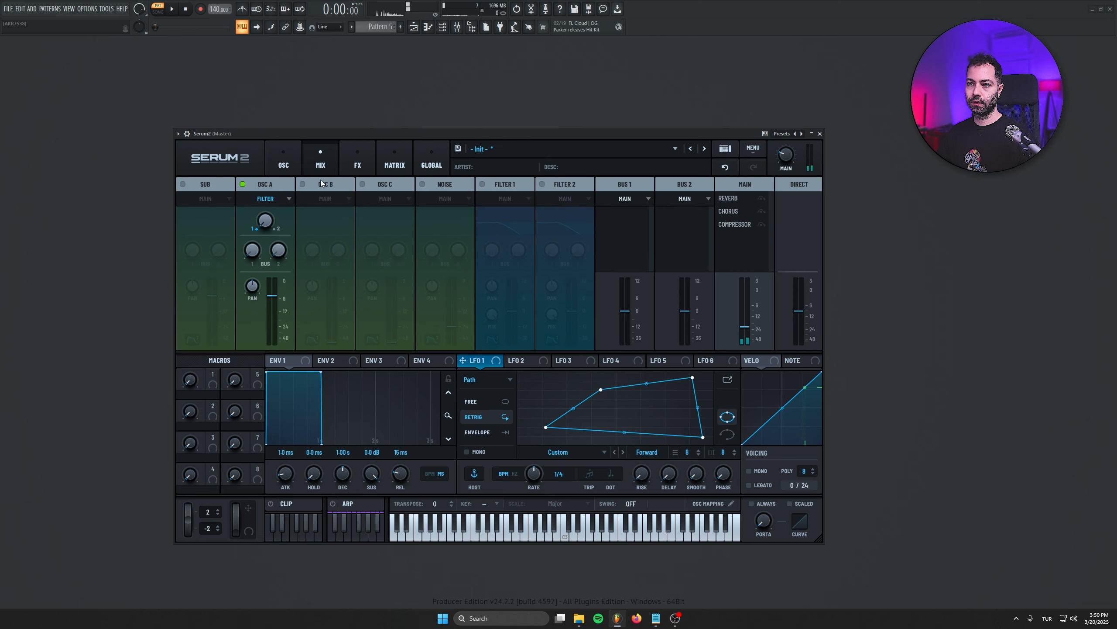
pyautogui.click(287, 161)
pyautogui.moveTo(494, 363); pyautogui.dragTo(348, 330)
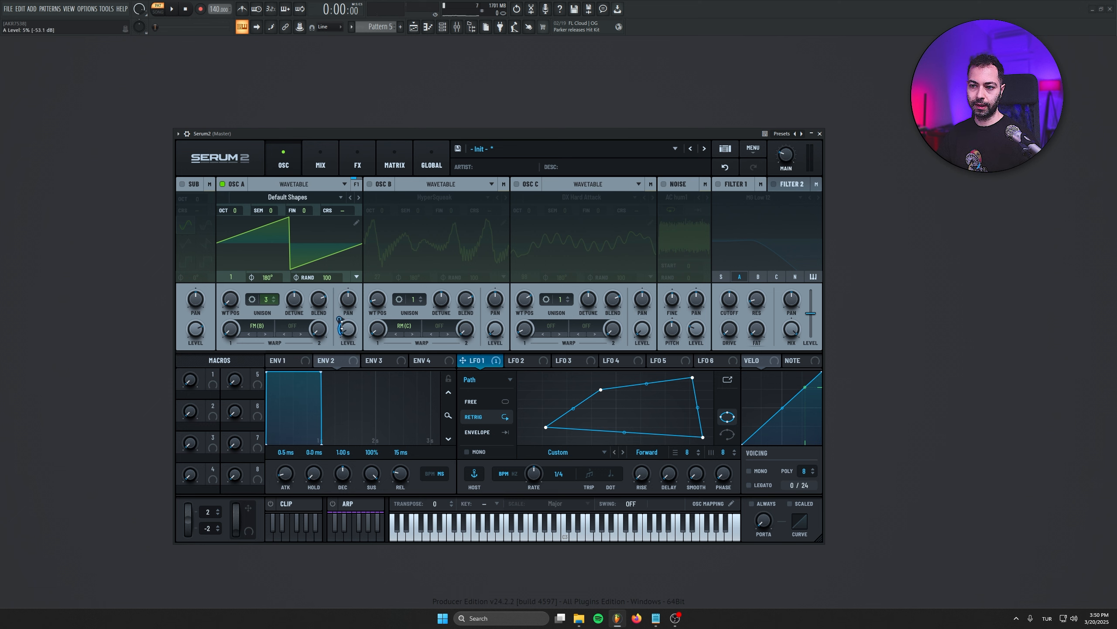
pyautogui.press('s')
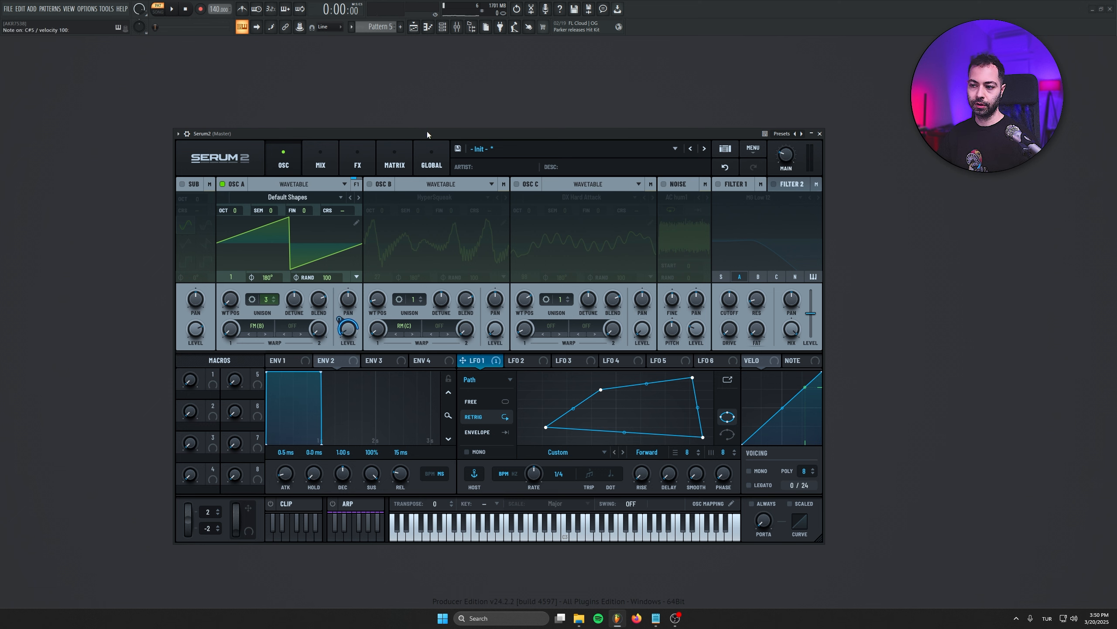
# - Reshape LFO 1's path into a jagged outline with four extra points, and set its level modulation amount to 100%
pyautogui.moveTo(597, 392); pyautogui.dragTo(512, 367)
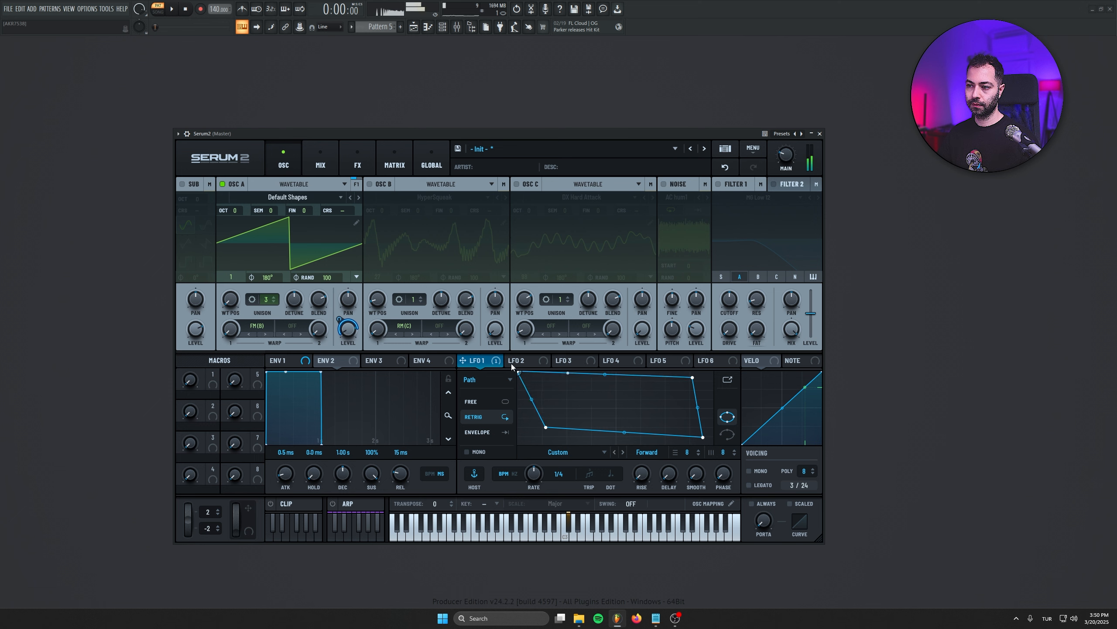
pyautogui.moveTo(546, 429); pyautogui.dragTo(522, 445)
pyautogui.doubleClick(606, 411)
pyautogui.moveTo(607, 411); pyautogui.dragTo(562, 386)
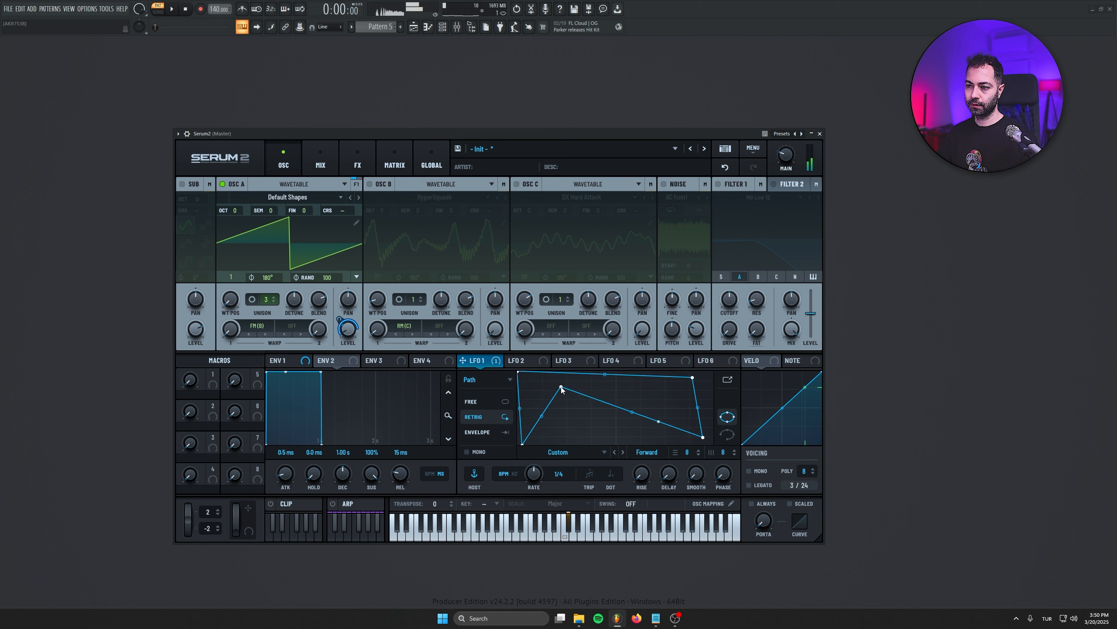
pyautogui.doubleClick(645, 394)
pyautogui.moveTo(645, 395); pyautogui.dragTo(585, 434)
pyautogui.doubleClick(673, 412)
pyautogui.moveTo(674, 411); pyautogui.dragTo(576, 395)
pyautogui.doubleClick(693, 403)
pyautogui.moveTo(694, 403); pyautogui.dragTo(698, 423)
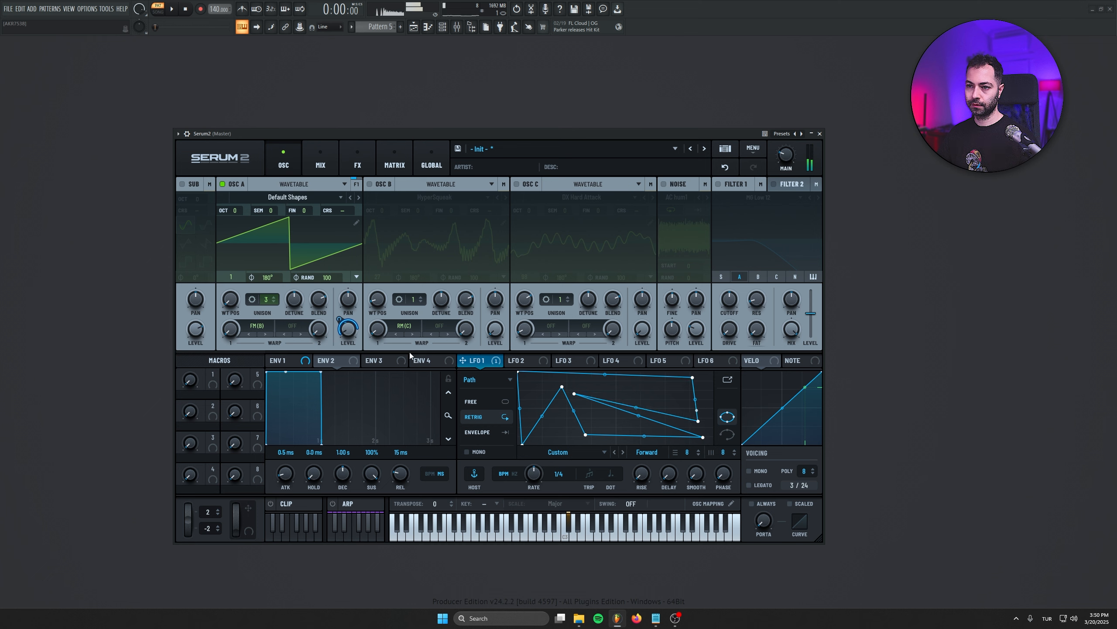
pyautogui.moveTo(342, 318)
pyautogui.mouseDown()
pyautogui.moveTo(342, 338)
pyautogui.moveTo(342, 310)
pyautogui.mouseUp()
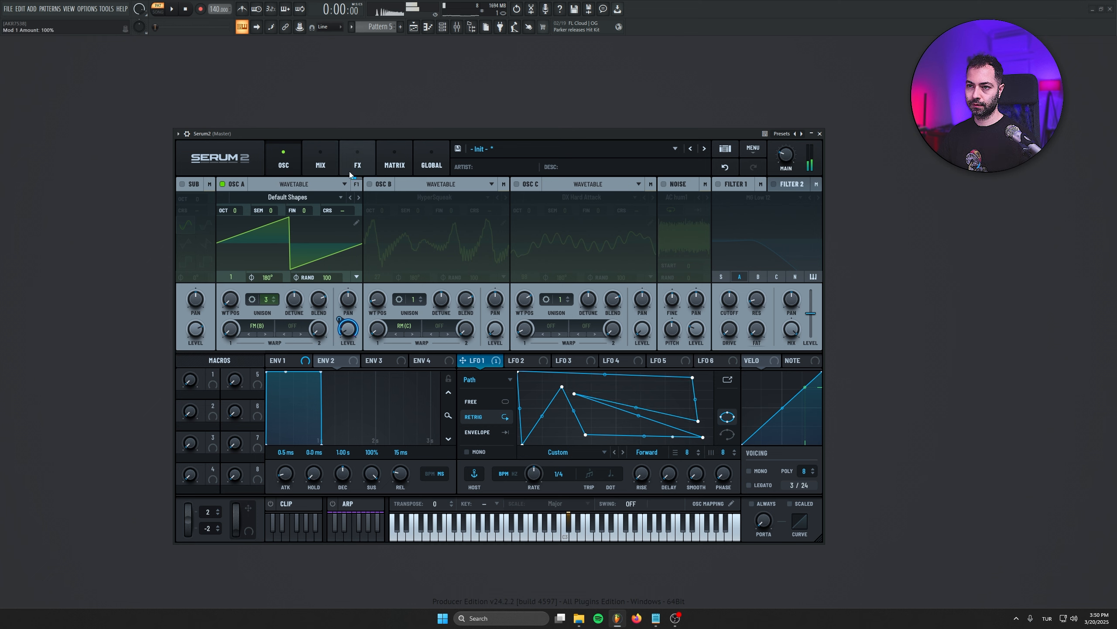
pyautogui.moveTo(585, 434); pyautogui.dragTo(546, 439)
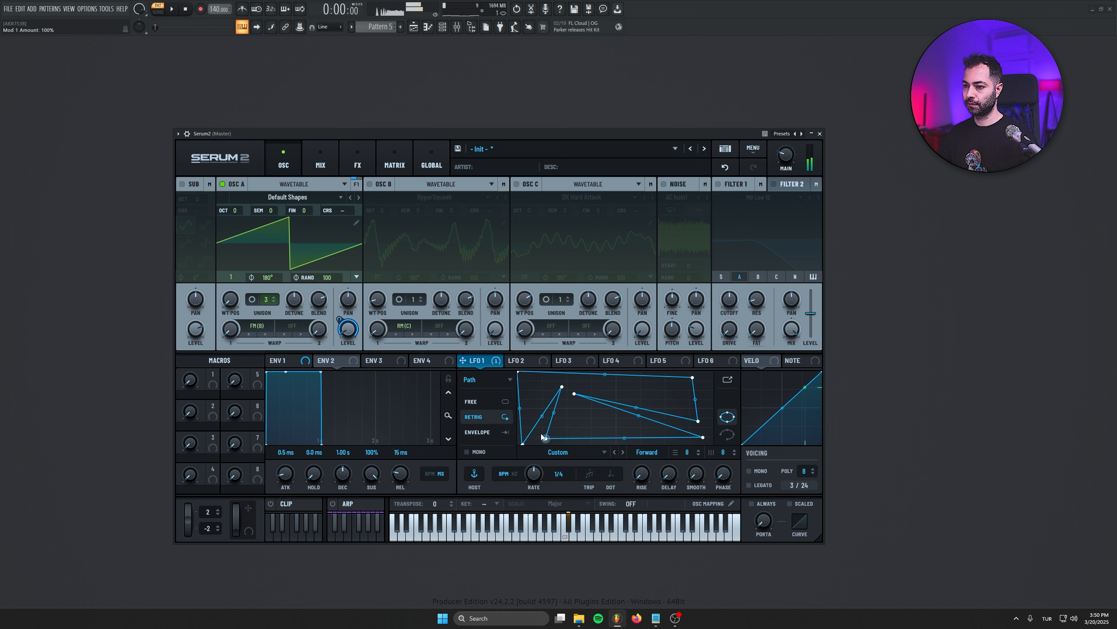
# - Load the factory SERUM path into LFO 1, and reset the path to a single centre point
pyautogui.click(566, 451)
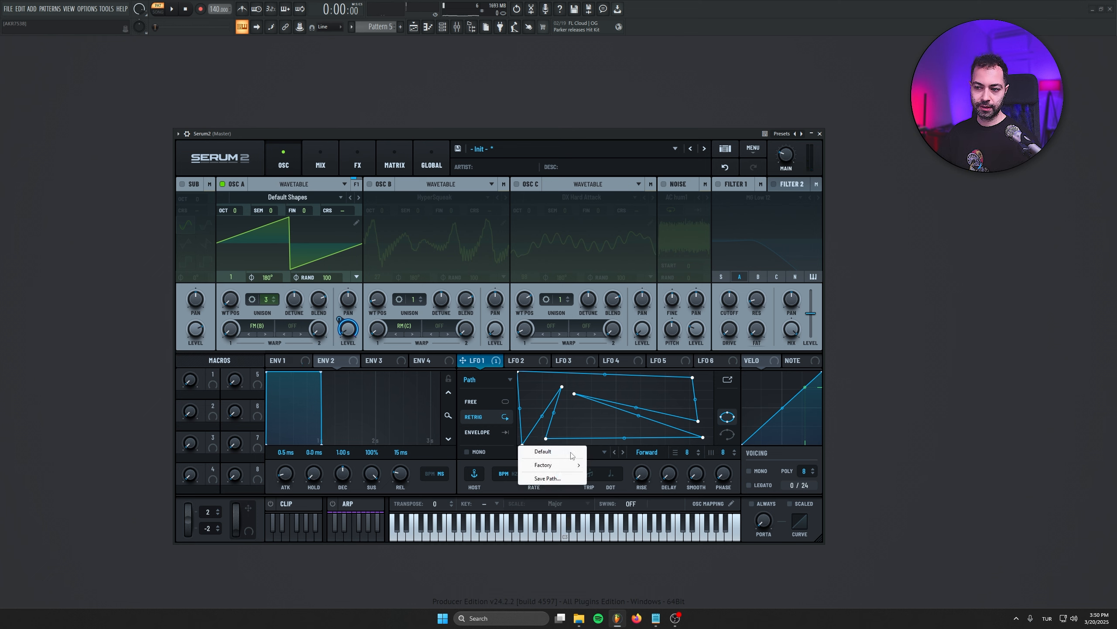
pyautogui.moveTo(572, 465)
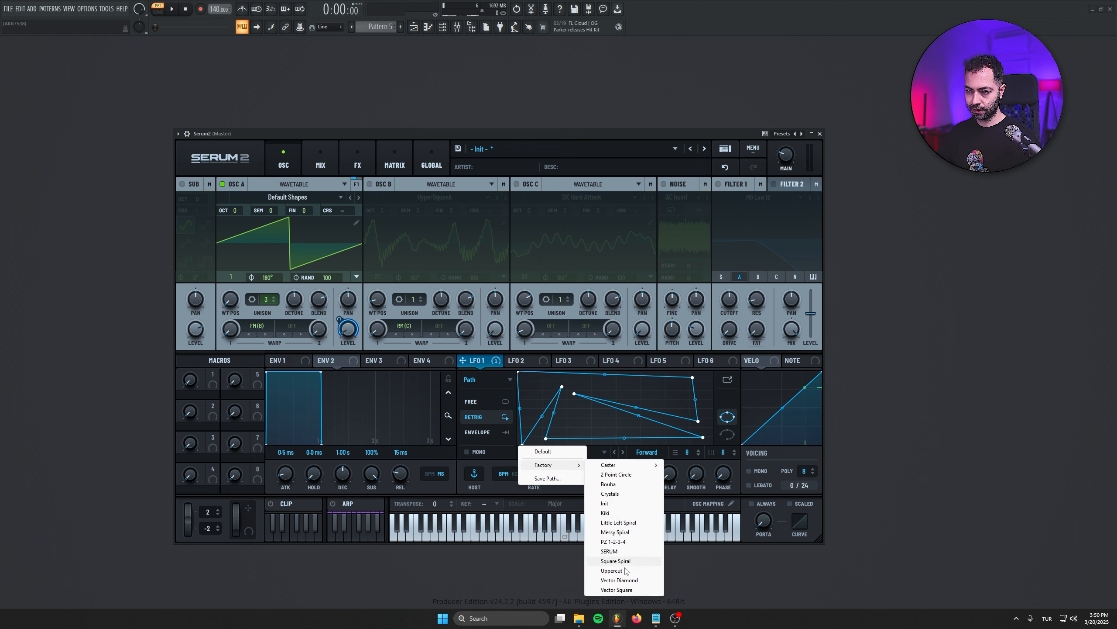
pyautogui.click(610, 552)
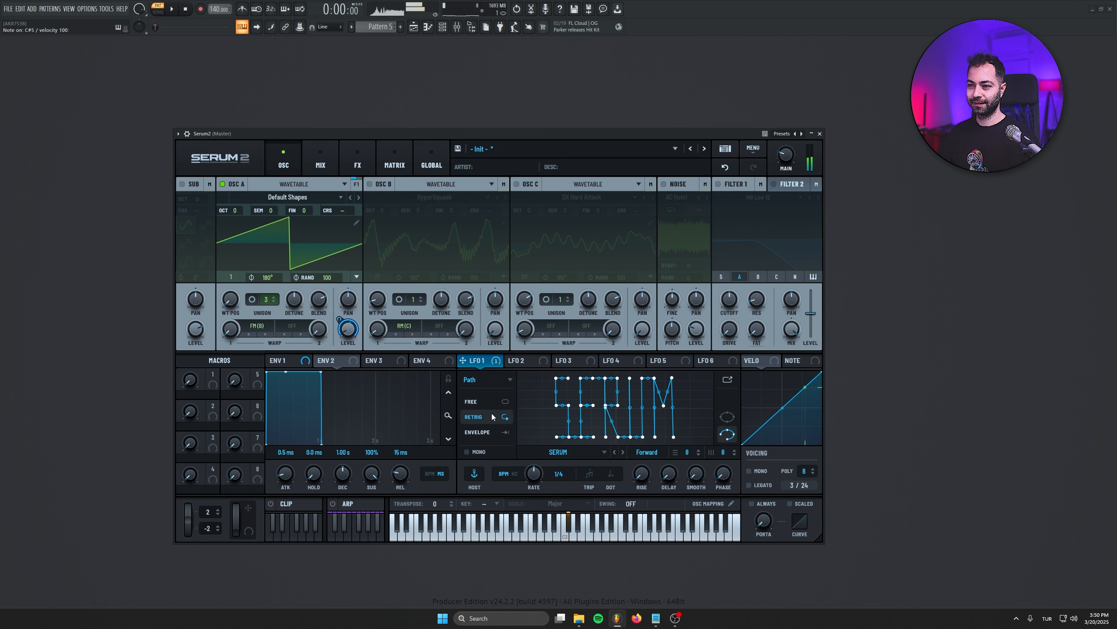
pyautogui.click(575, 452)
pyautogui.click(575, 452)
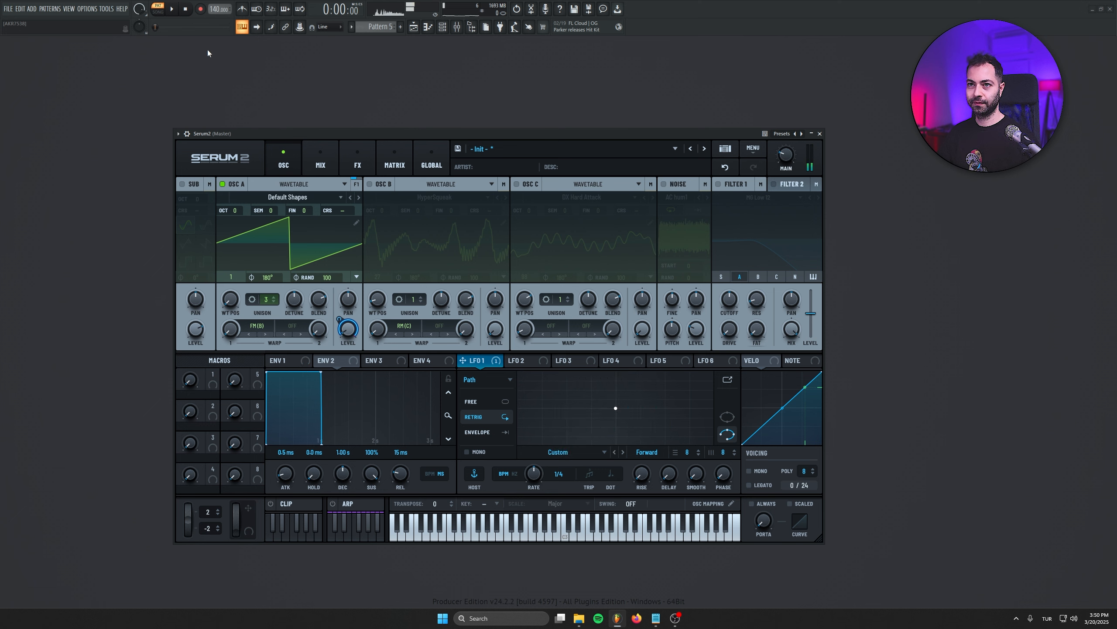
# - Set LFO 1 to Normal mode with the rhythmic HalfBar Tarnce shape and a rate of 1/2
pyautogui.click(489, 379)
pyautogui.click(482, 391)
pyautogui.click(569, 446)
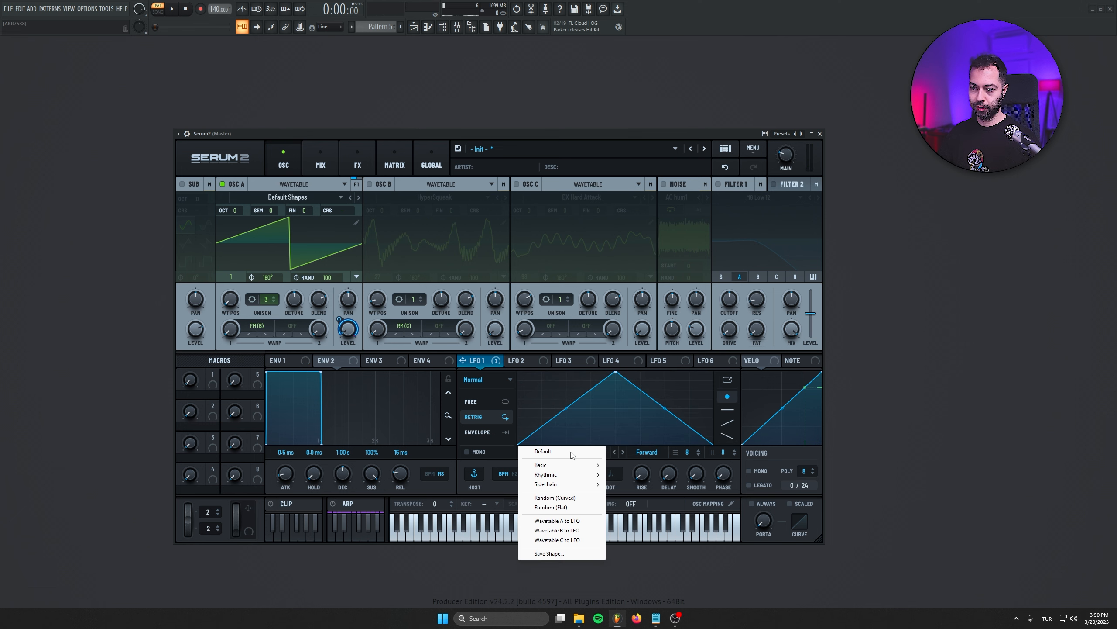
pyautogui.moveTo(566, 474)
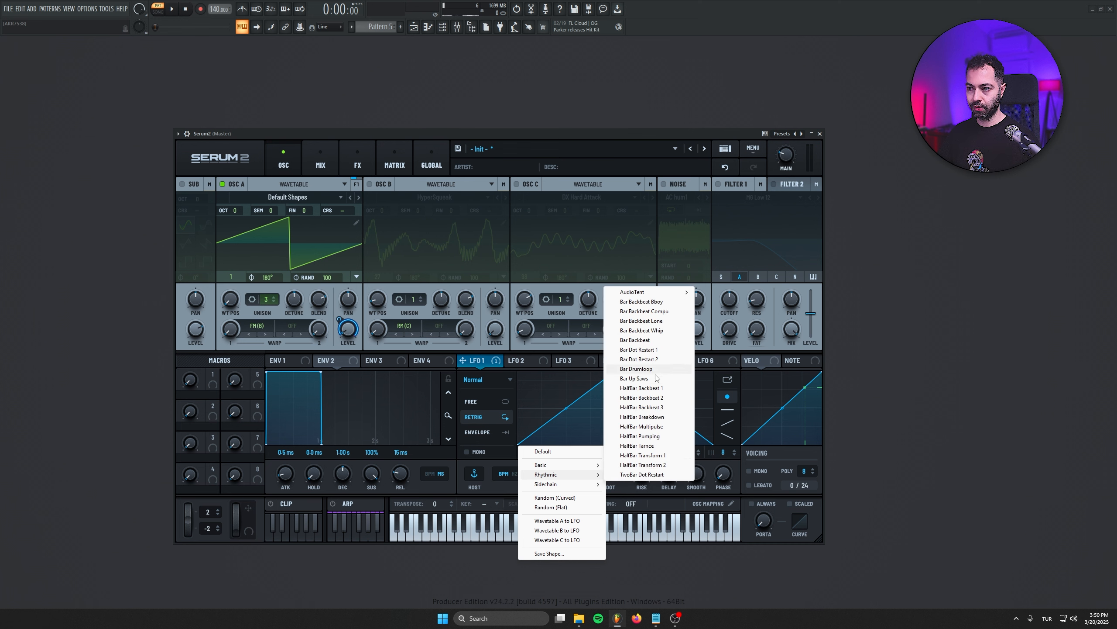
pyautogui.click(640, 446)
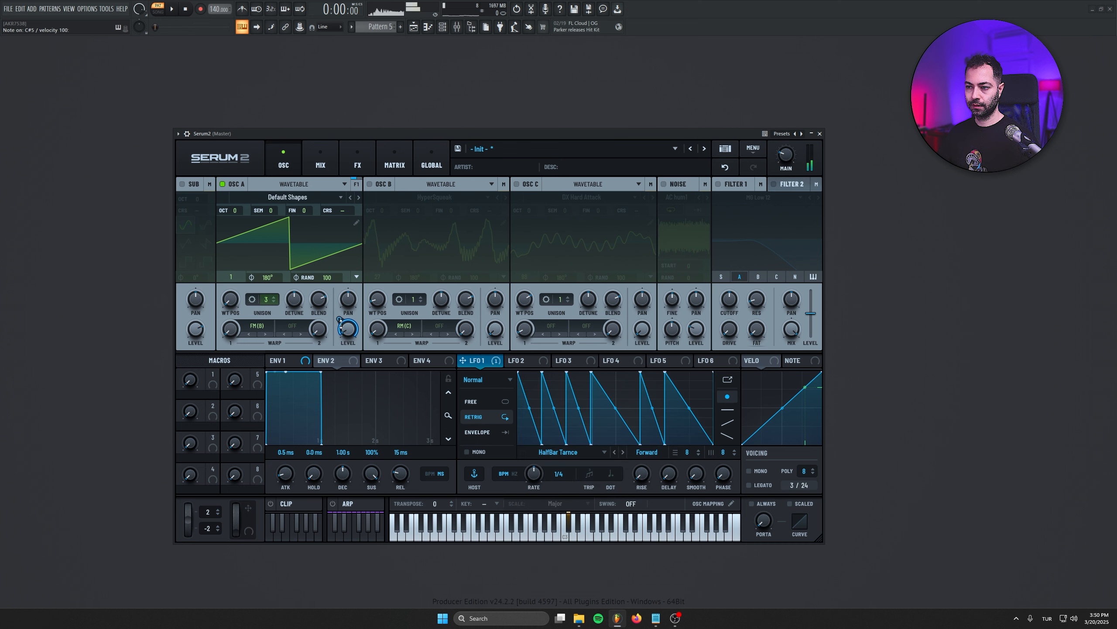
pyautogui.moveTo(543, 475); pyautogui.dragTo(530, 482)
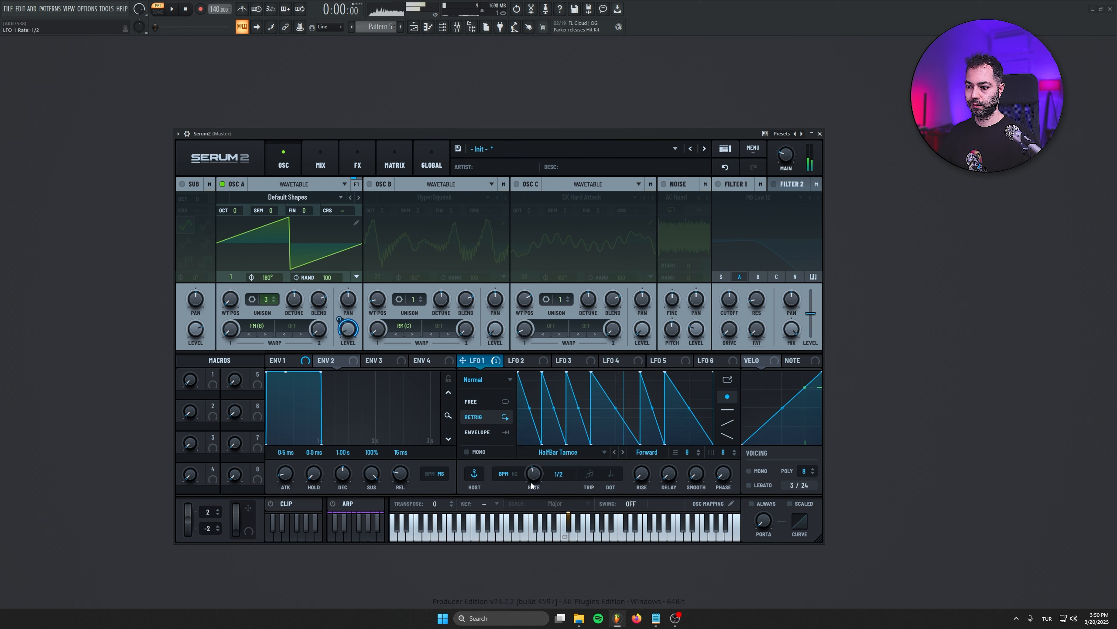
# - Audition a note through the main effects chain and set the Compressor's level to 4.3 dB
pyautogui.click(320, 163)
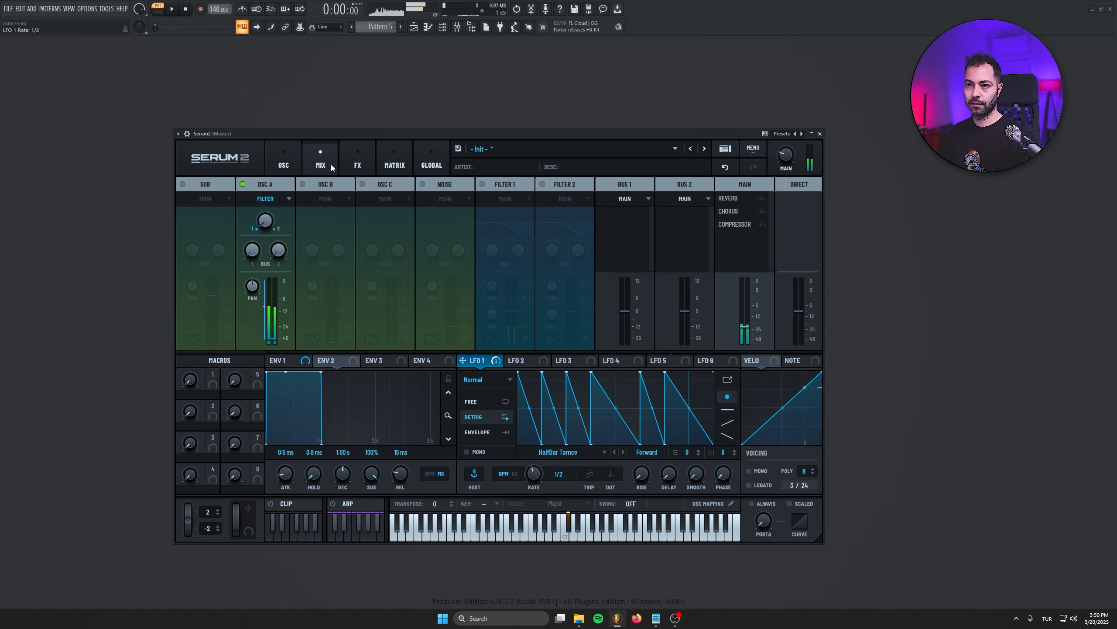
pyautogui.click(762, 200)
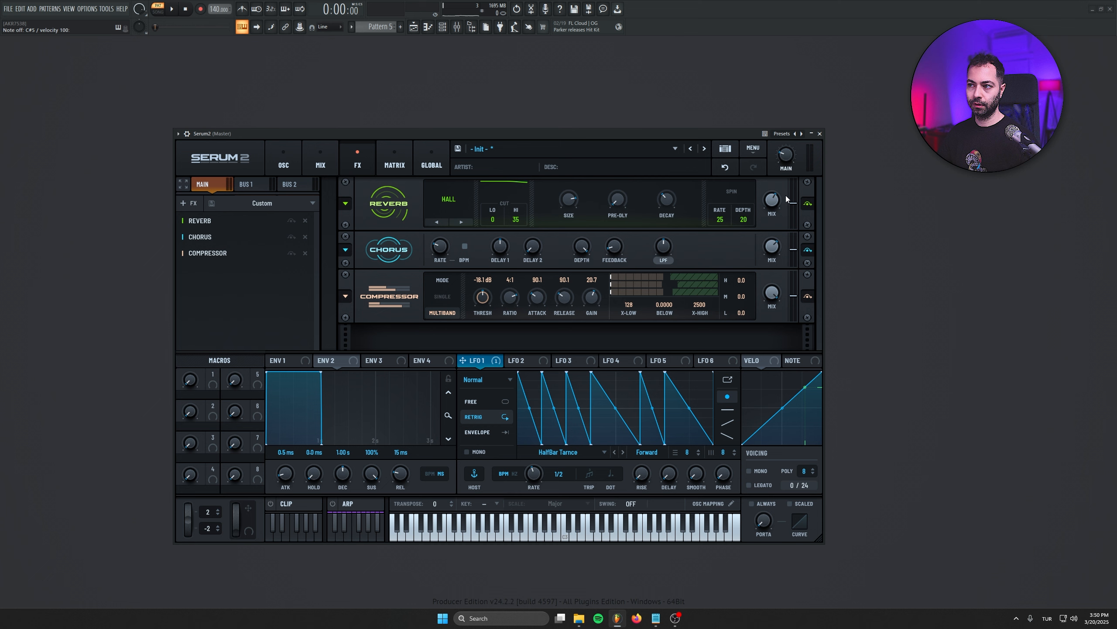
pyautogui.press('s')
pyautogui.moveTo(772, 200); pyautogui.dragTo(759, 232)
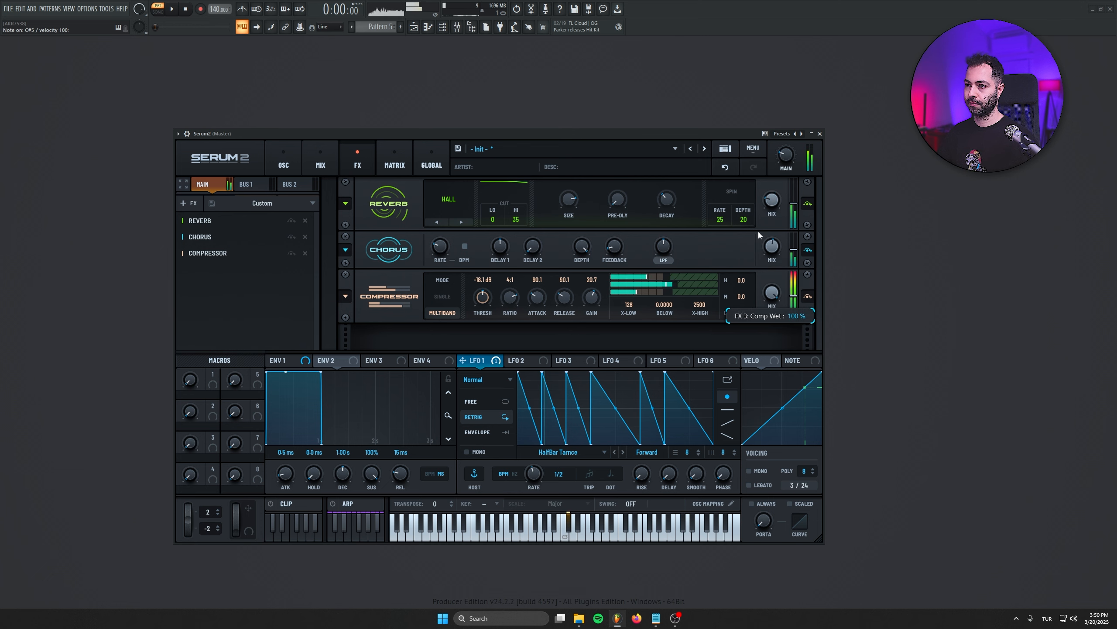
pyautogui.moveTo(794, 296); pyautogui.dragTo(795, 284)
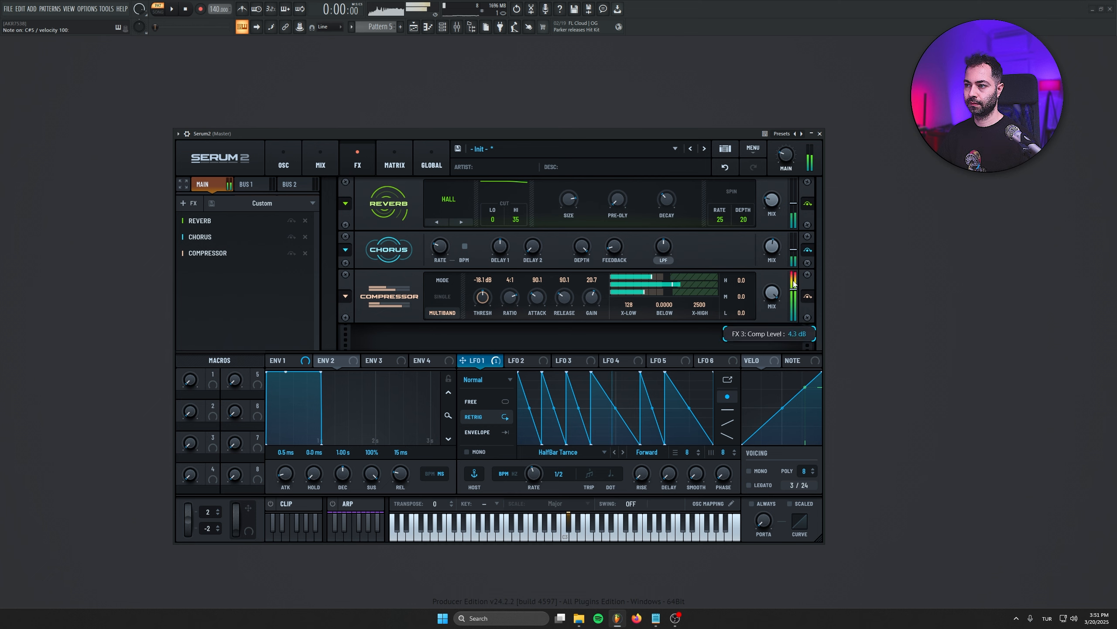
# - Return to the oscillator page and initialize the preset
pyautogui.click(284, 164)
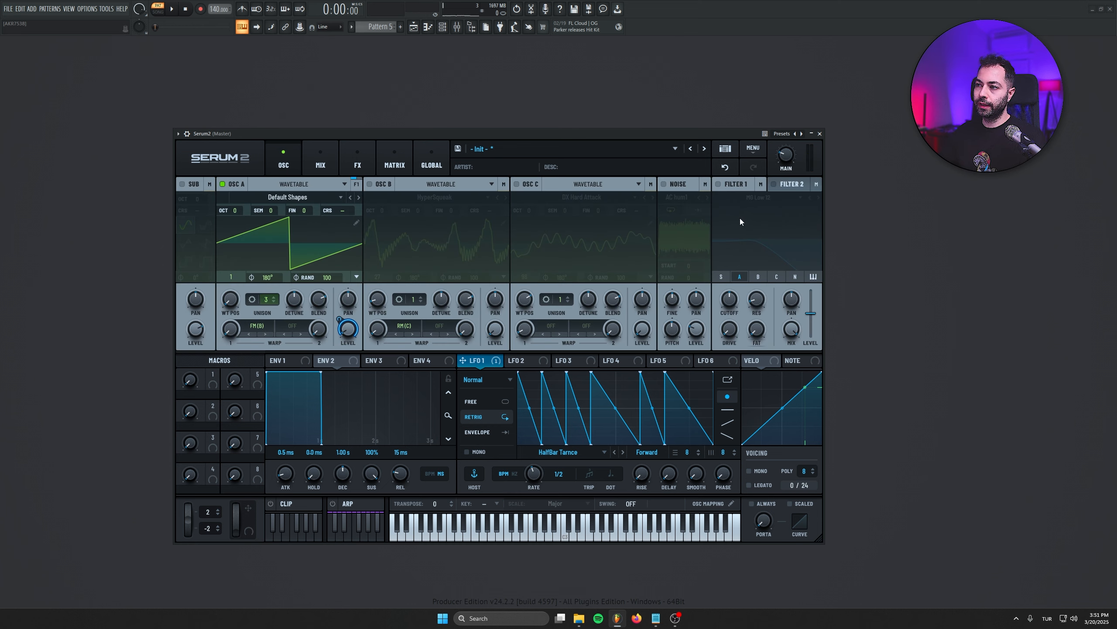
pyautogui.click(753, 149)
pyautogui.click(785, 196)
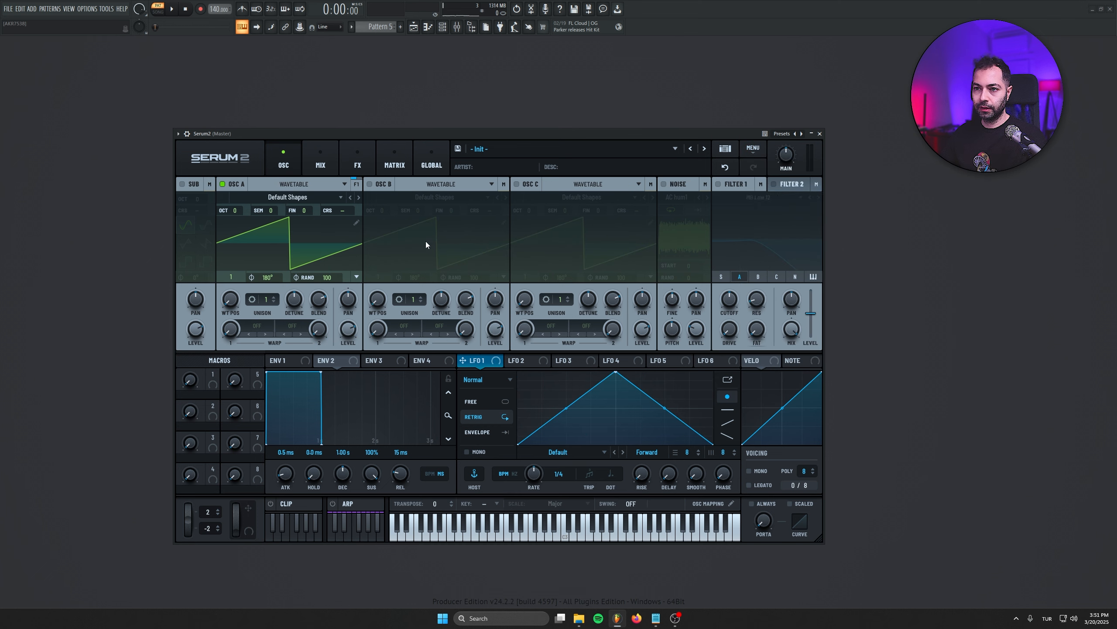
# - Enable Filter 1, set oscillator A's octave to -2 and audition a note
pyautogui.click(718, 184)
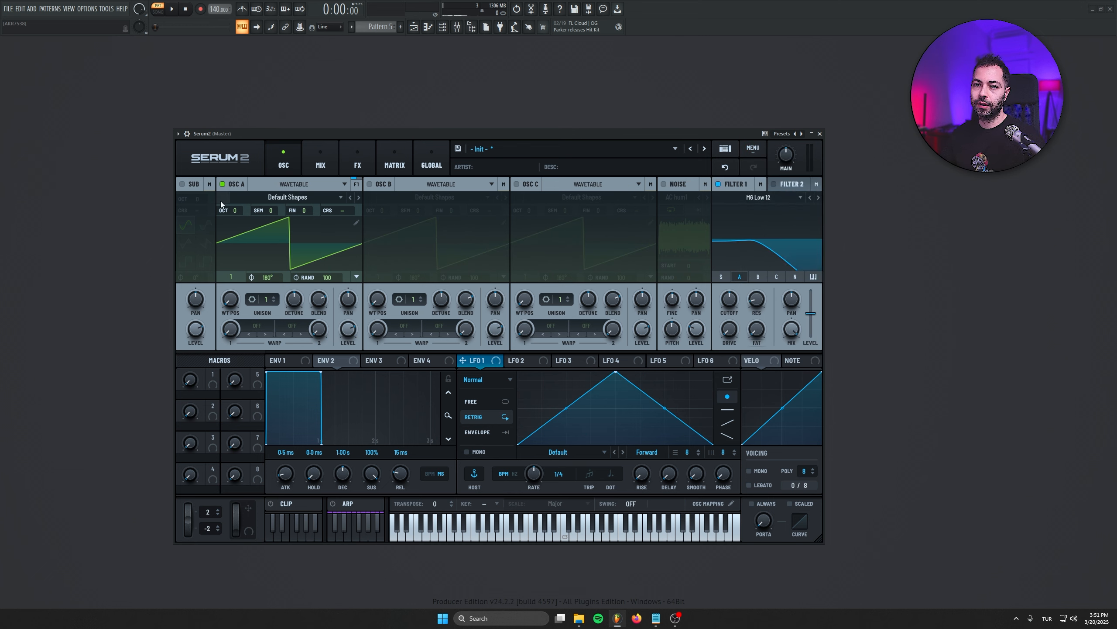
pyautogui.moveTo(234, 232); pyautogui.dragTo(233, 240)
pyautogui.press('s')
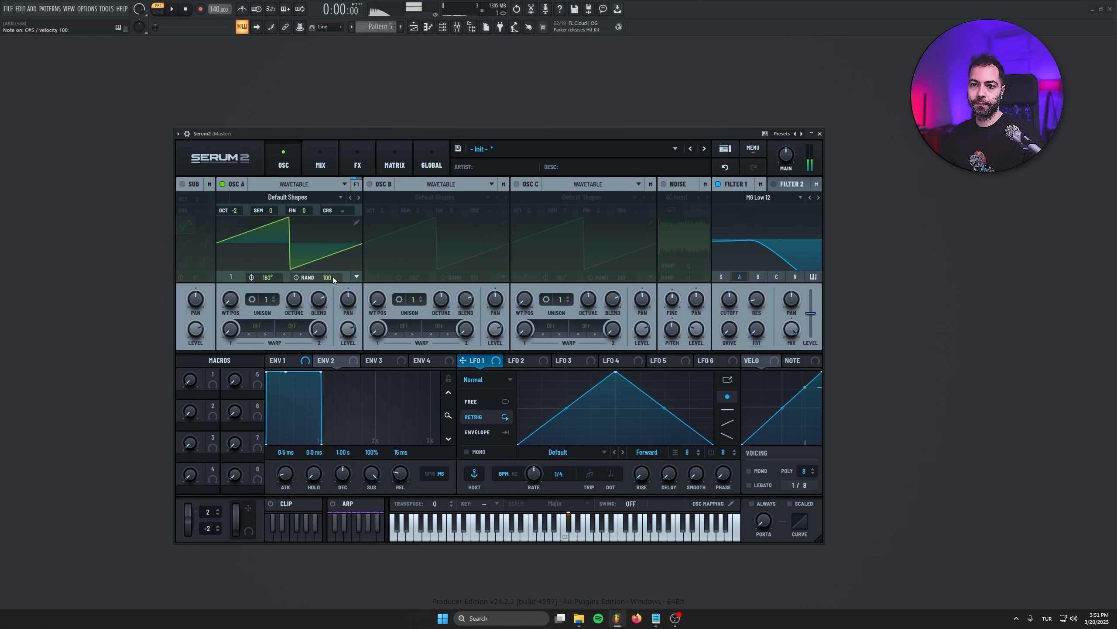
# - Audition a low note while adjusting the main volume and Filter 1's drive
pyautogui.press('s')
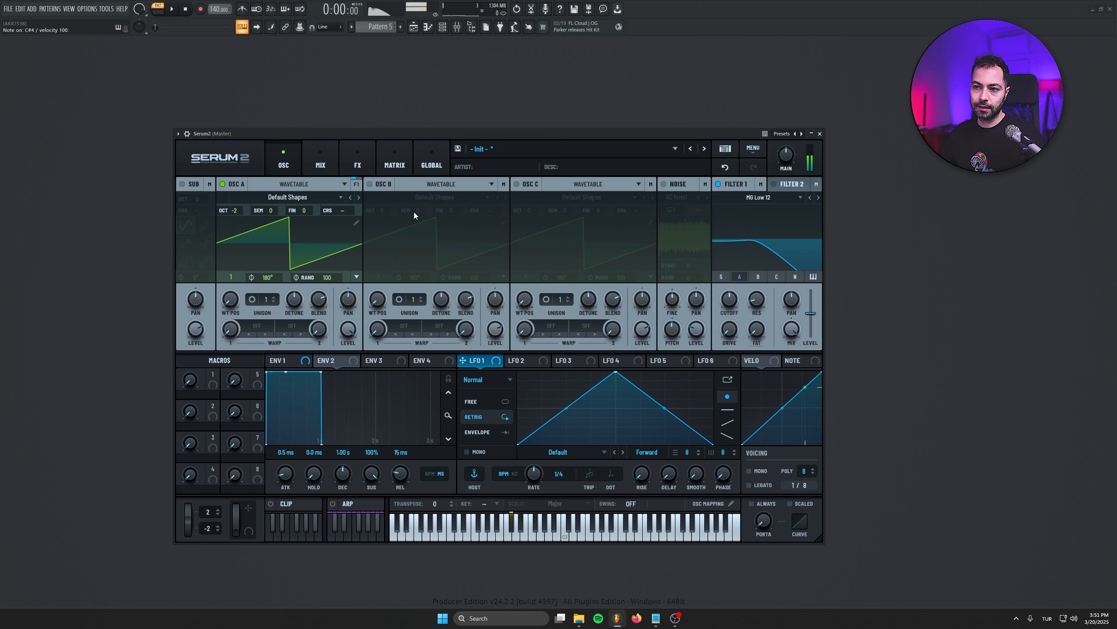
pyautogui.moveTo(788, 156); pyautogui.dragTo(768, 124)
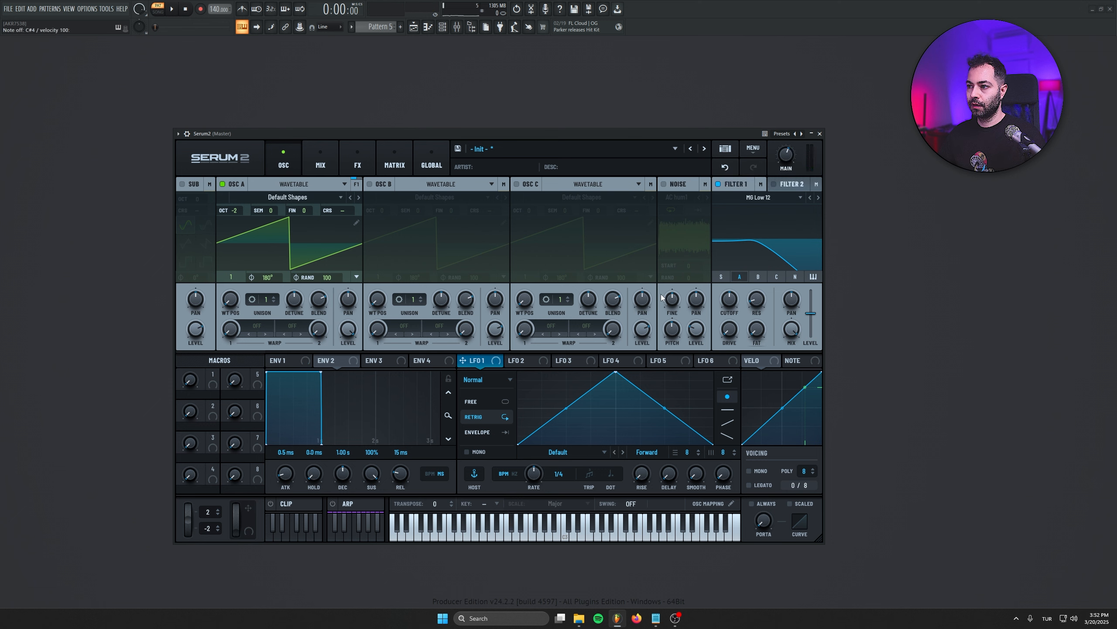
pyautogui.moveTo(733, 329); pyautogui.dragTo(726, 333)
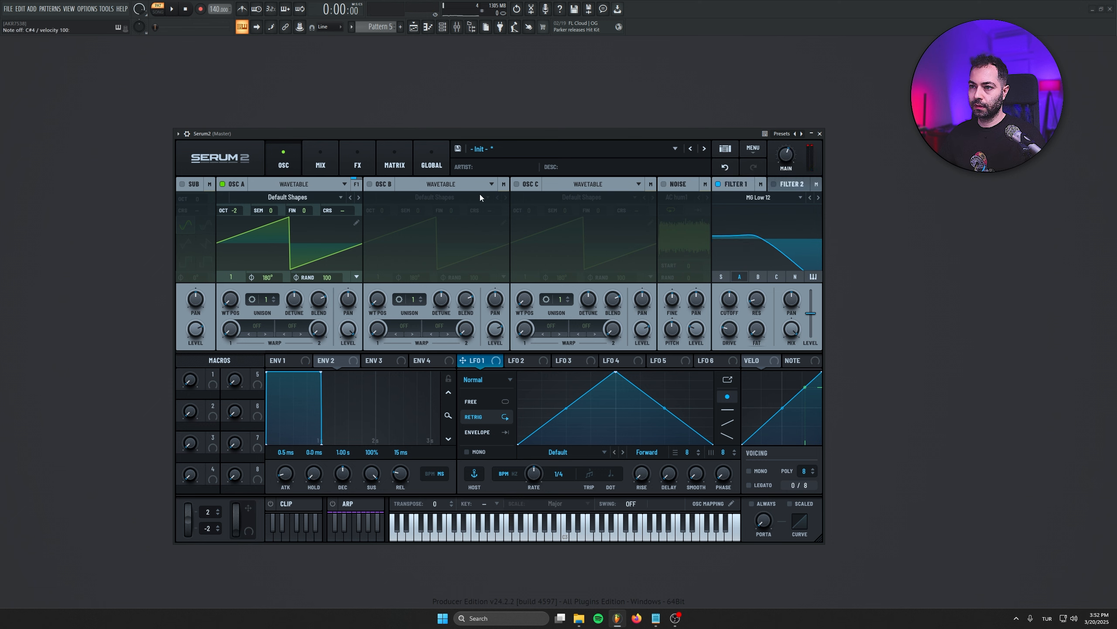
# - Set oscillator A's wavetable position to 5, enable oscillator B and audition notes
pyautogui.moveTo(231, 306); pyautogui.dragTo(218, 234)
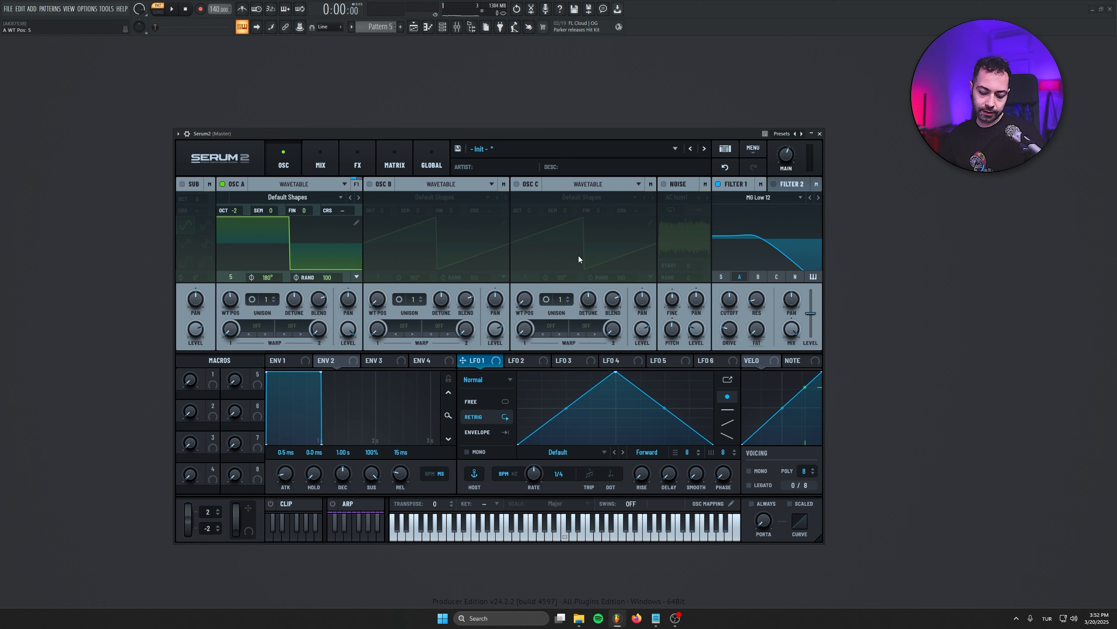
pyautogui.press('s')
pyautogui.press('s')
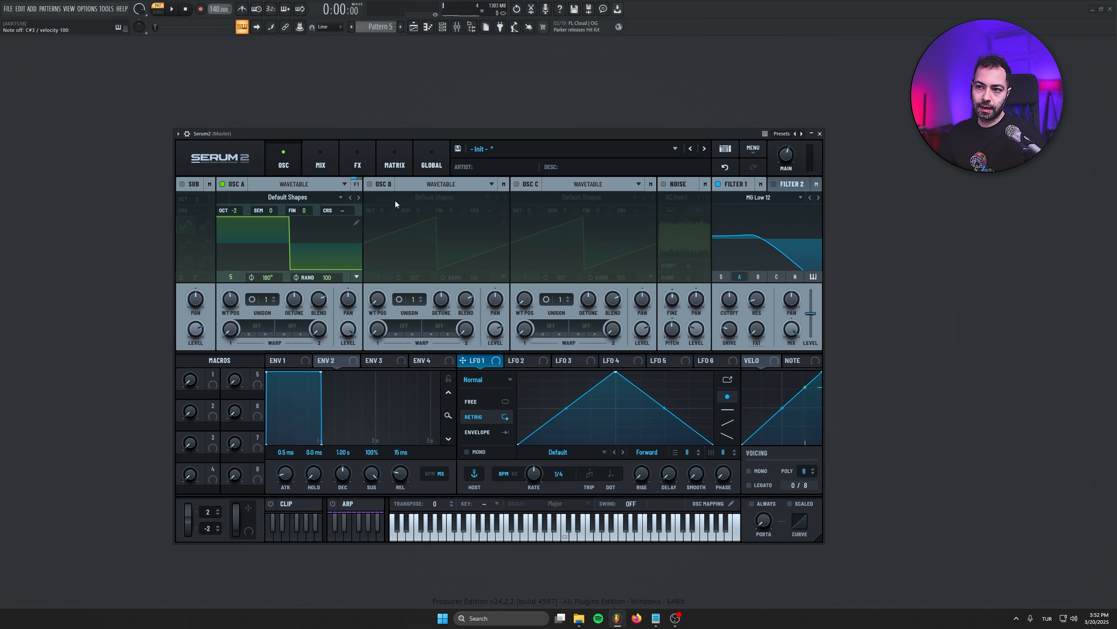
pyautogui.click(426, 195)
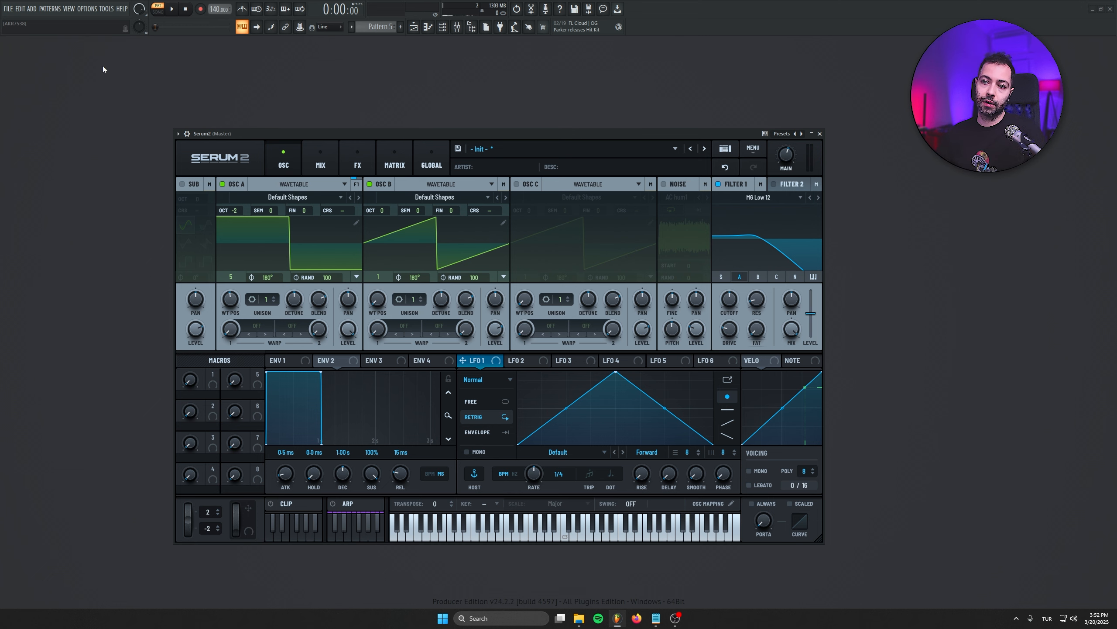
pyautogui.press('s')
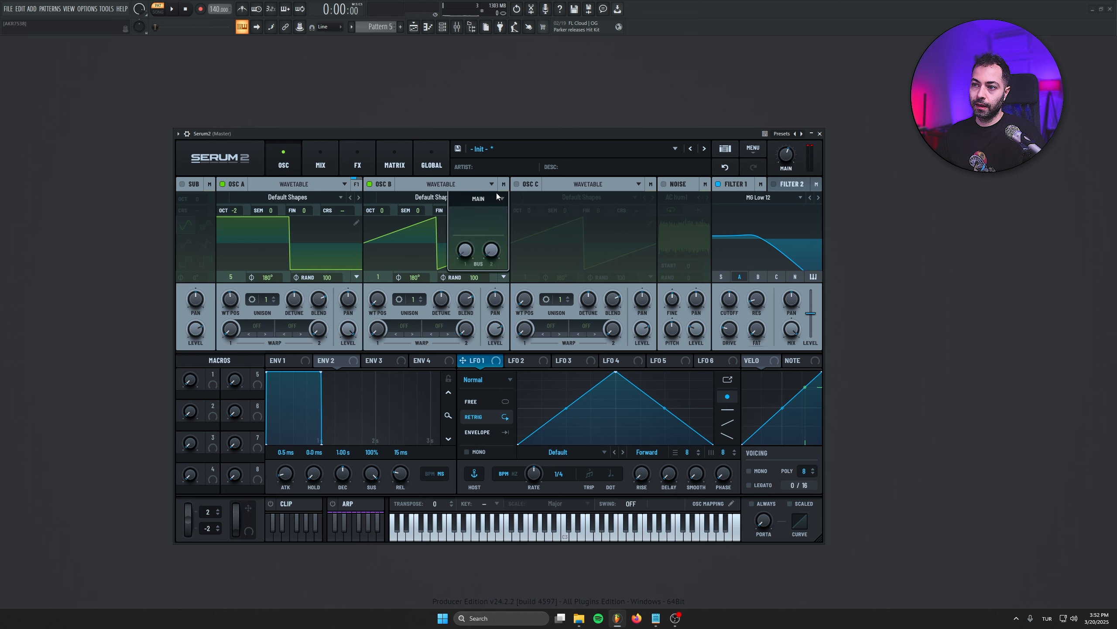
# - Enable Filter 2 and set it to the High 12 type with a cutoff of 1123 Hz
pyautogui.click(773, 184)
pyautogui.moveTo(766, 209)
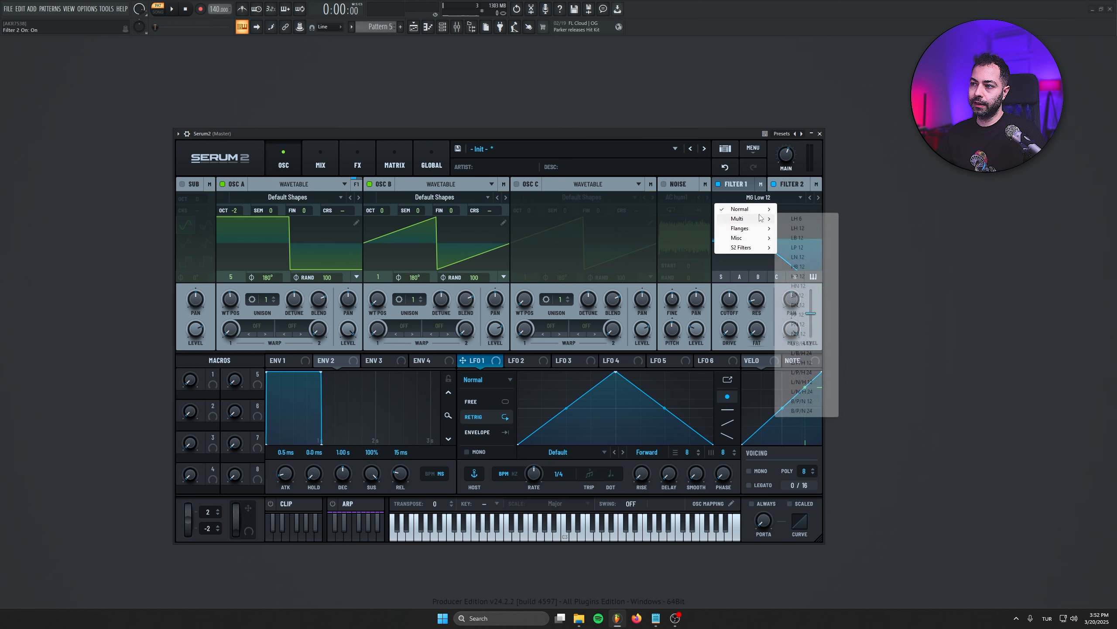
pyautogui.click(799, 285)
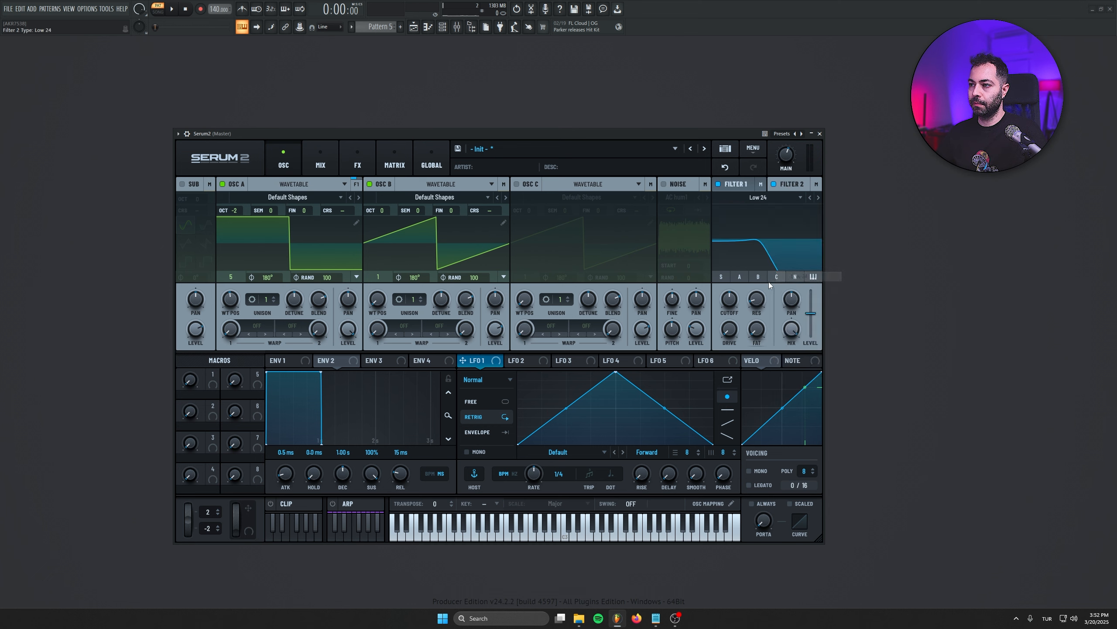
pyautogui.click(819, 197)
pyautogui.moveTo(730, 301)
pyautogui.mouseDown()
pyautogui.moveTo(730, 265)
pyautogui.moveTo(733, 296)
pyautogui.mouseUp()
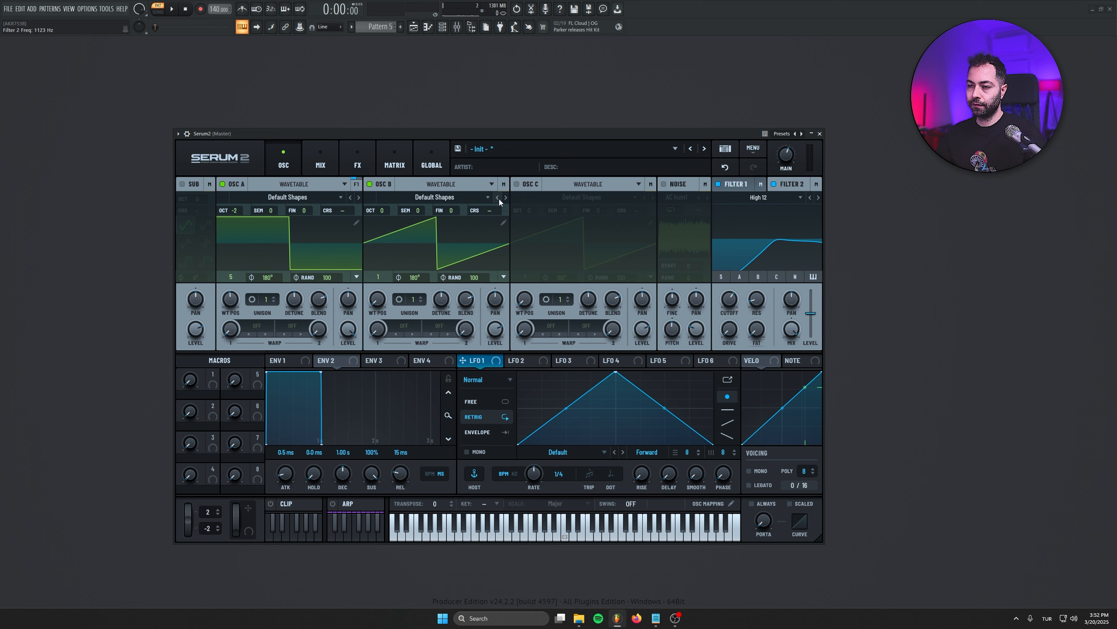
# - Load the Harmonic Squares wavetable from the S2 Tables Digital category into oscillator B
pyautogui.click(453, 197)
pyautogui.moveTo(418, 228)
pyautogui.moveTo(473, 238)
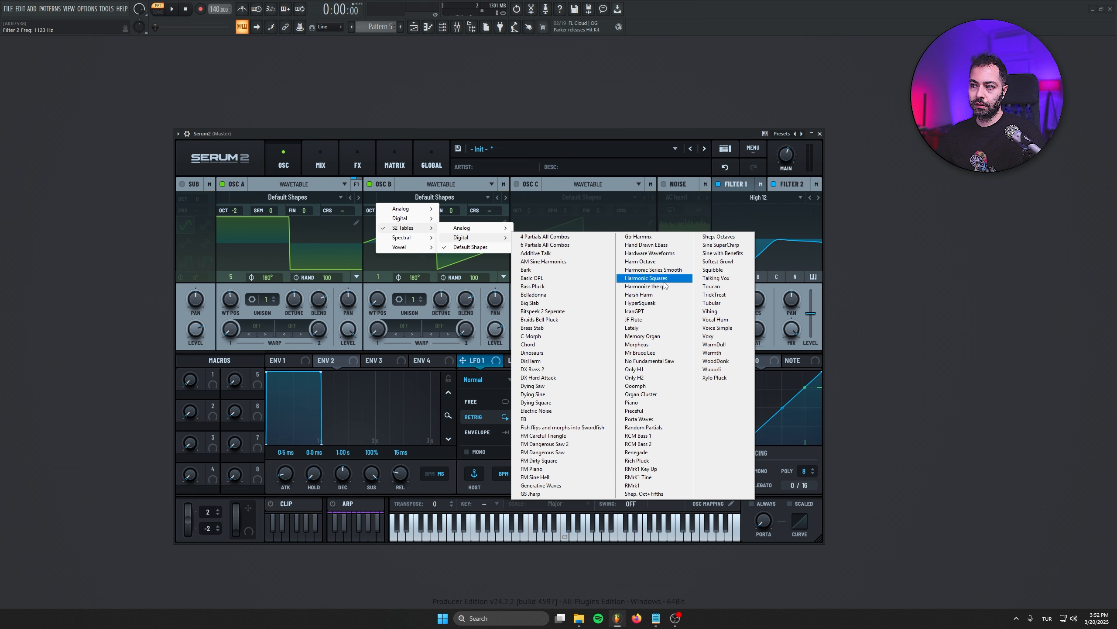
pyautogui.click(647, 279)
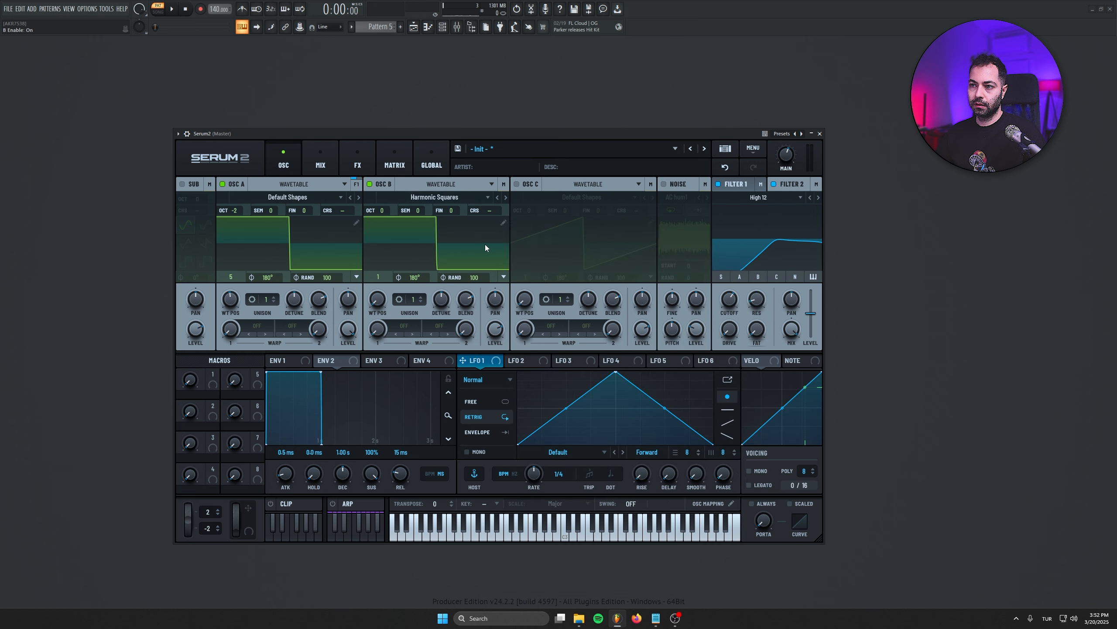
# - Route oscillator B fully into Filter 2 with a filter balance of 100, and check oscillator A's filter routing
pyautogui.click(501, 195)
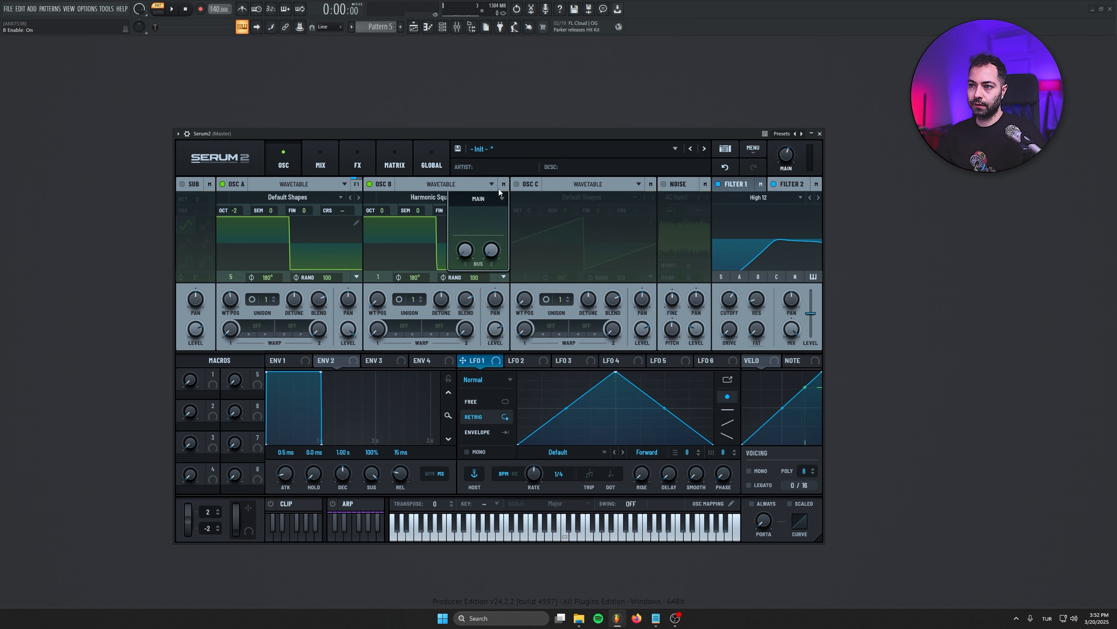
pyautogui.click(498, 198)
pyautogui.click(477, 211)
pyautogui.moveTo(477, 211); pyautogui.dragTo(472, 148)
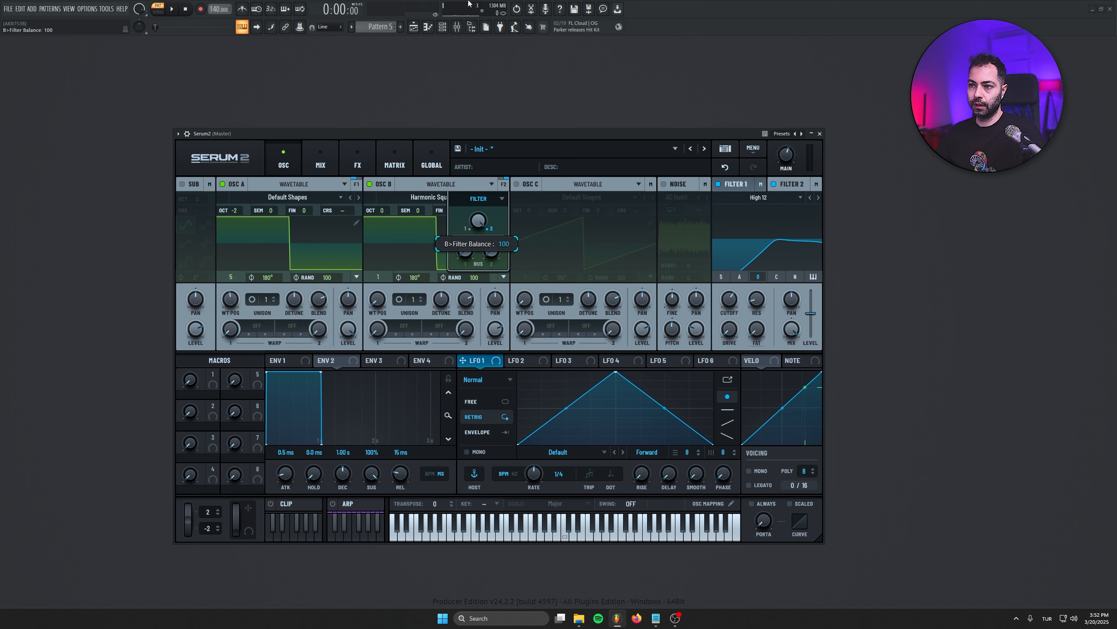
pyautogui.click(356, 185)
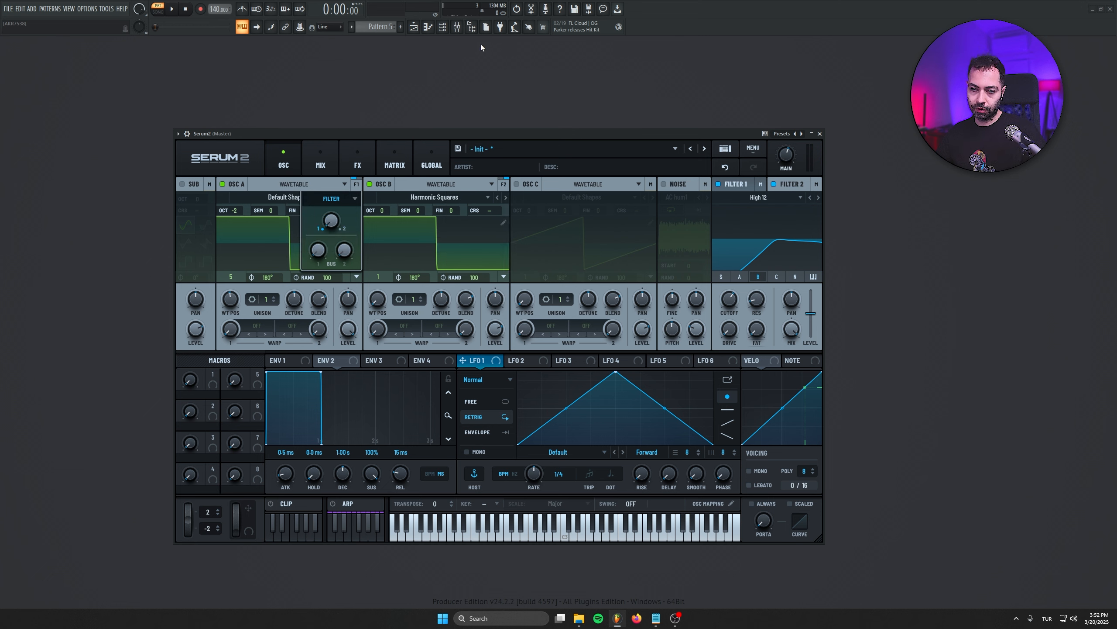
pyautogui.click(357, 184)
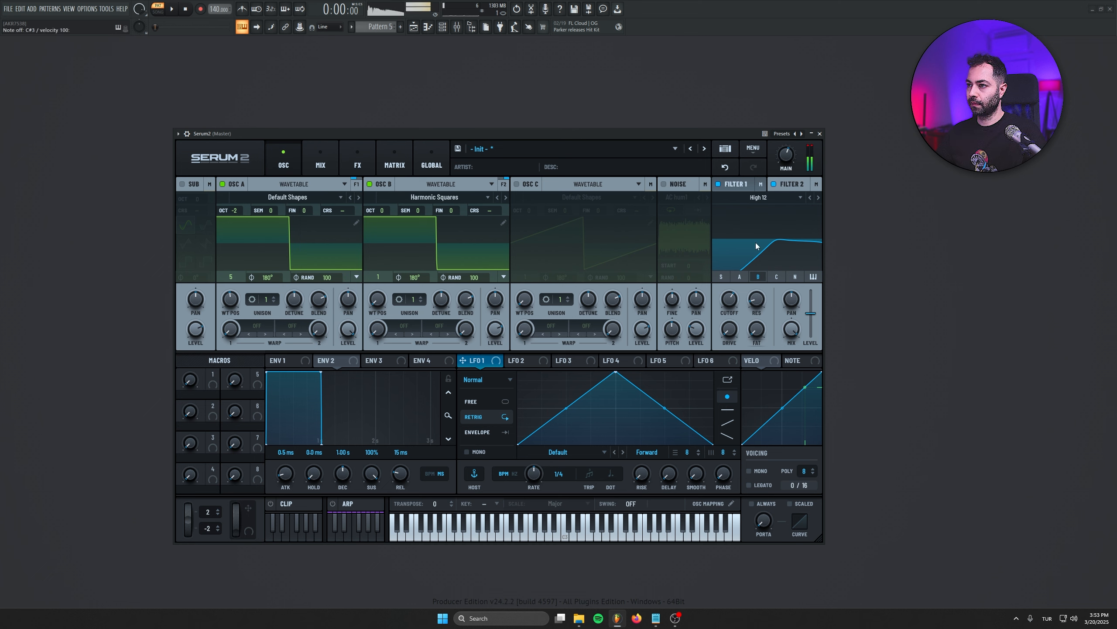
# - Try sweeping Filter 2's cutoff and switching its type to Peak 24
pyautogui.moveTo(756, 244); pyautogui.dragTo(695, 283)
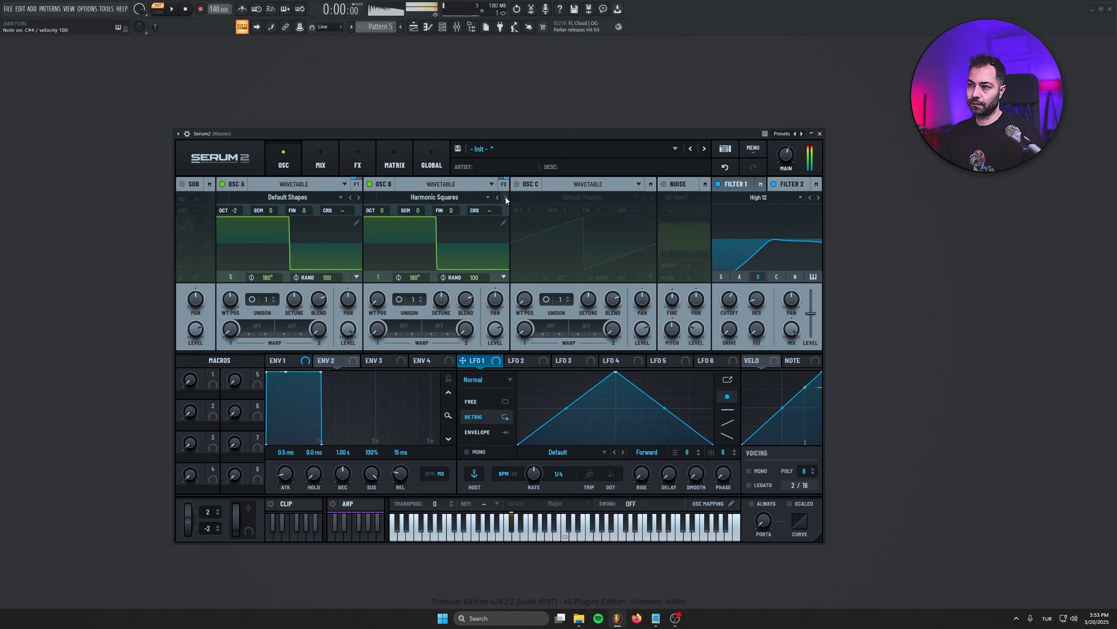
pyautogui.click(809, 198)
pyautogui.moveTo(747, 209)
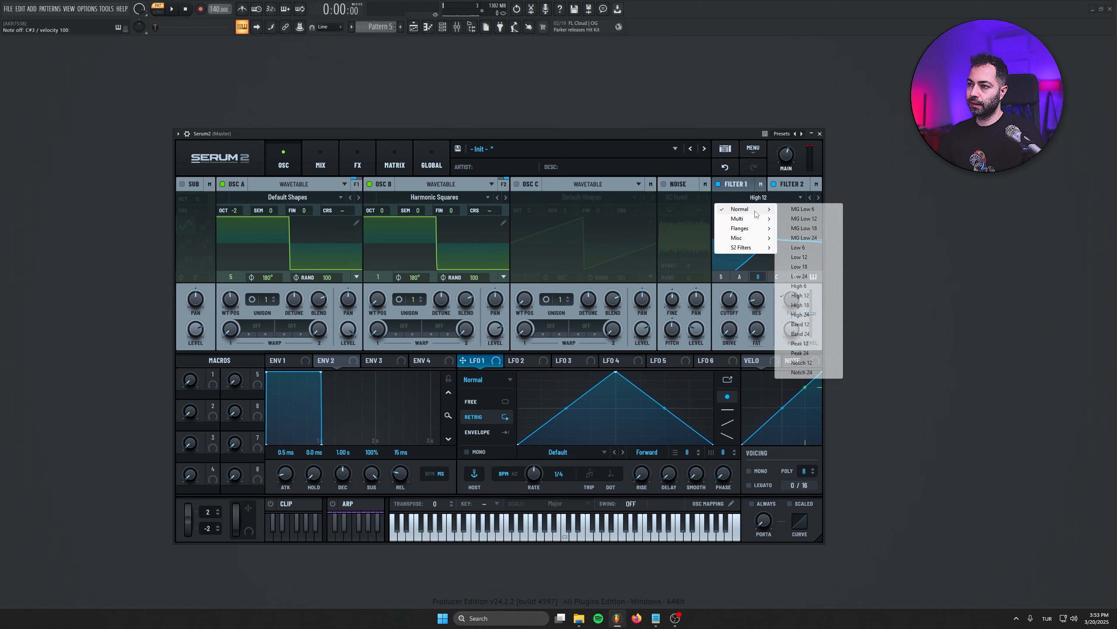
pyautogui.click(814, 355)
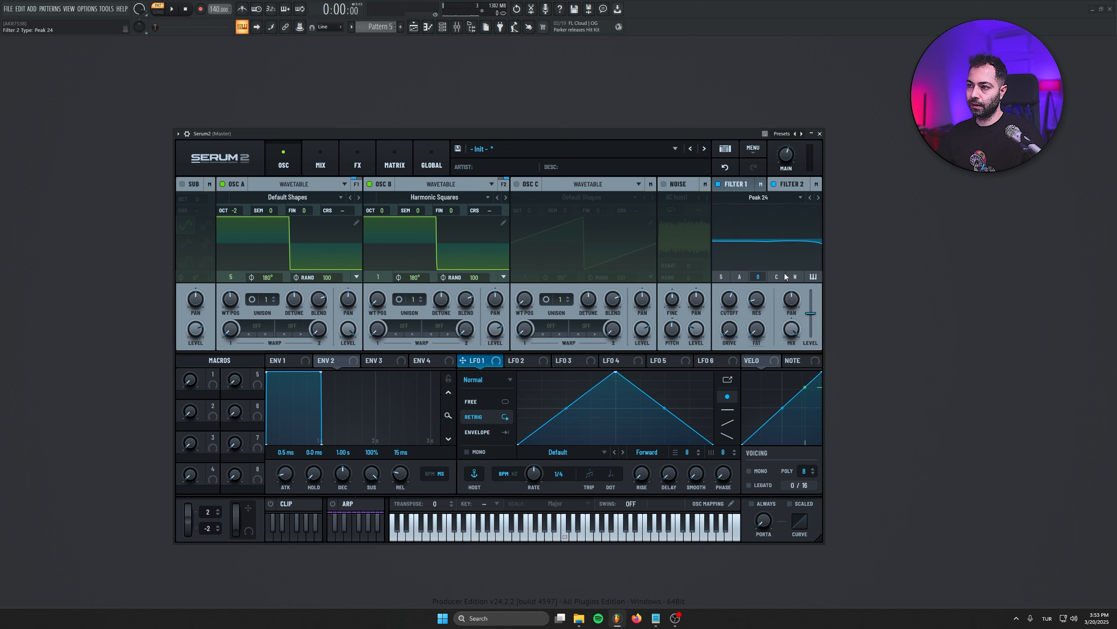
# - Set Filter 2 to the BP 12 type with a cutoff of about 2127 Hz and lower its drive
pyautogui.click(750, 197)
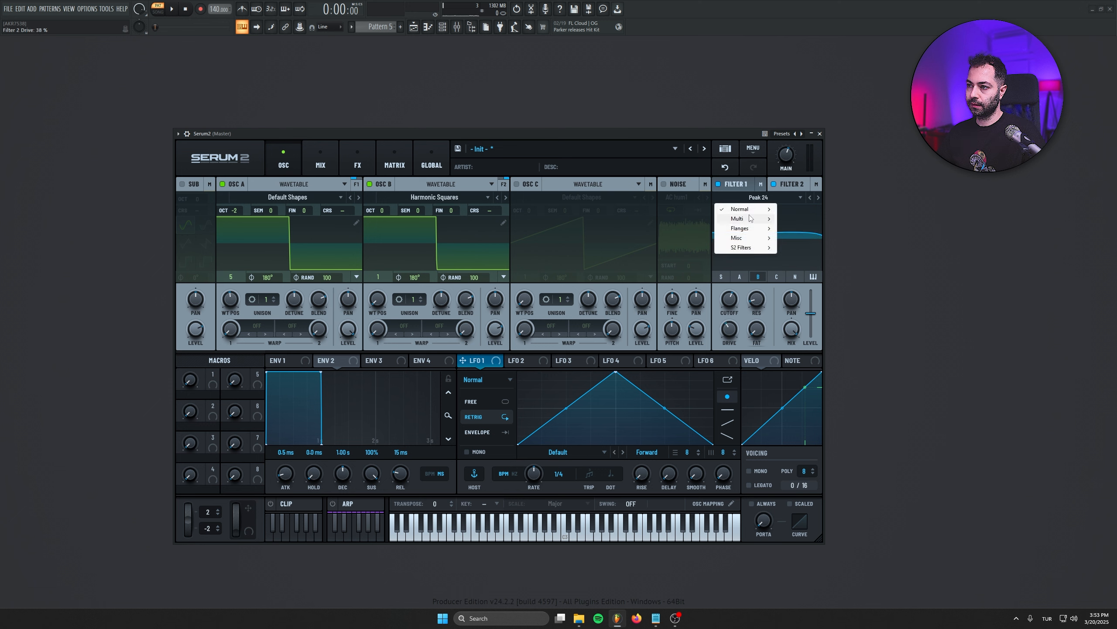
pyautogui.moveTo(750, 218)
pyautogui.click(791, 300)
pyautogui.moveTo(726, 312); pyautogui.dragTo(736, 286)
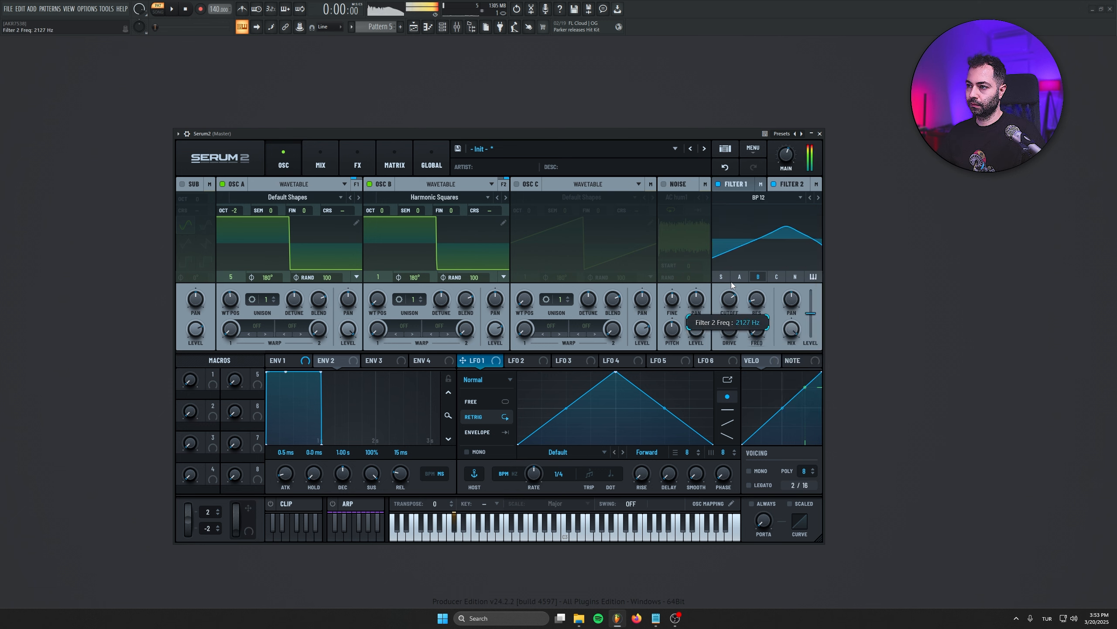
pyautogui.moveTo(732, 332); pyautogui.dragTo(734, 402)
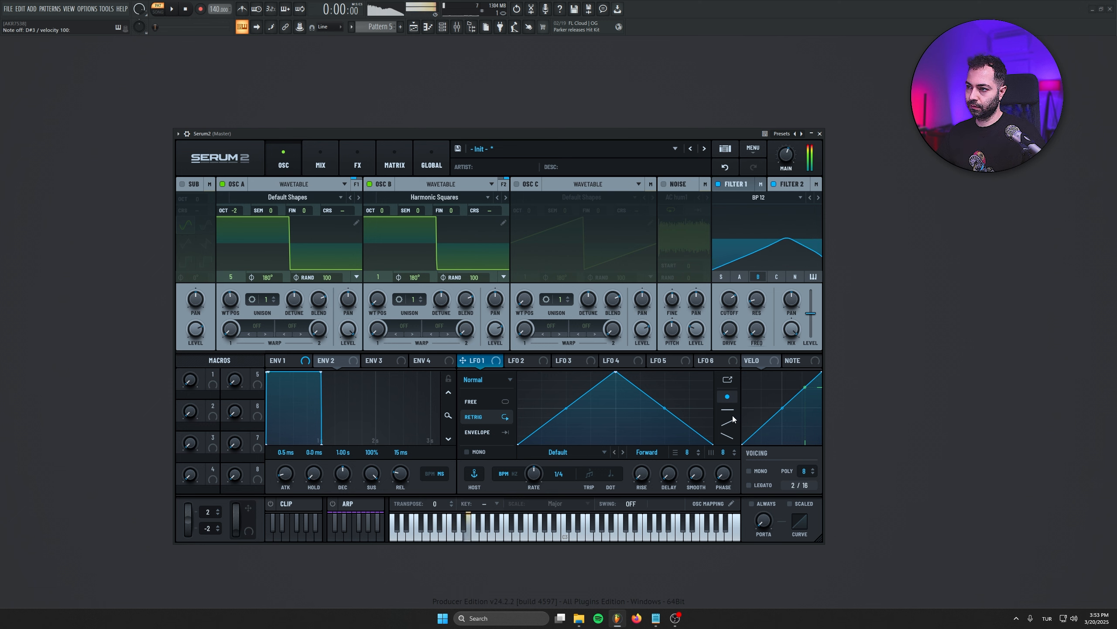
# - Toggle oscillator B to compare the sound with and without it, and leave it disabled
pyautogui.click(376, 187)
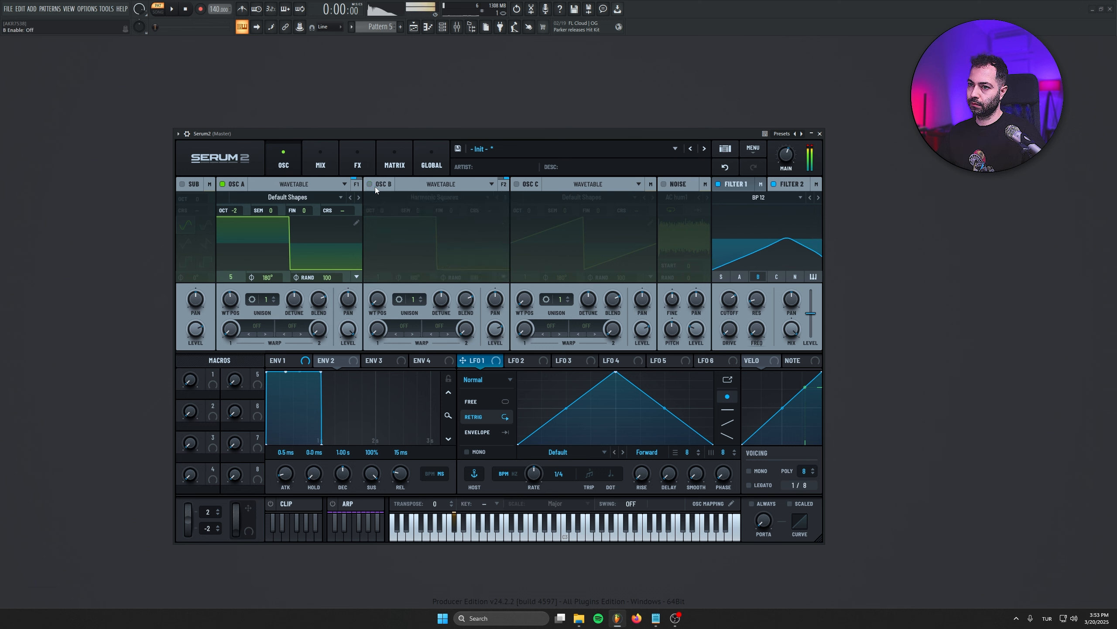
pyautogui.click(375, 187)
pyautogui.click(376, 187)
pyautogui.click(376, 187)
pyautogui.click(376, 188)
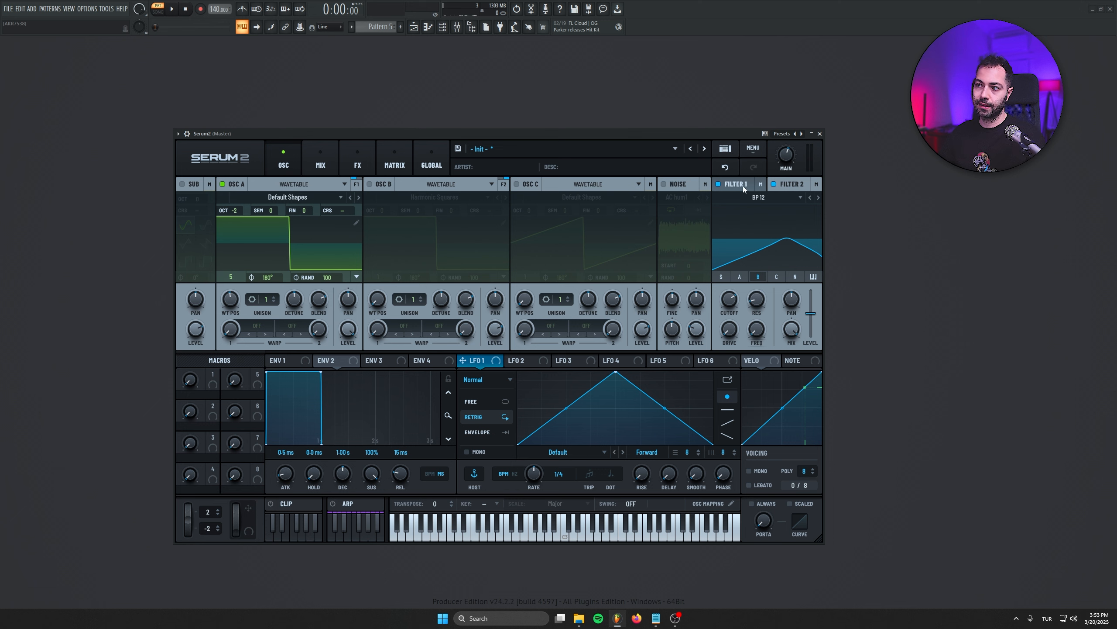
# - Try shifting oscillator A's filter balance towards Filter 2, and return it fully to Filter 1
pyautogui.click(356, 183)
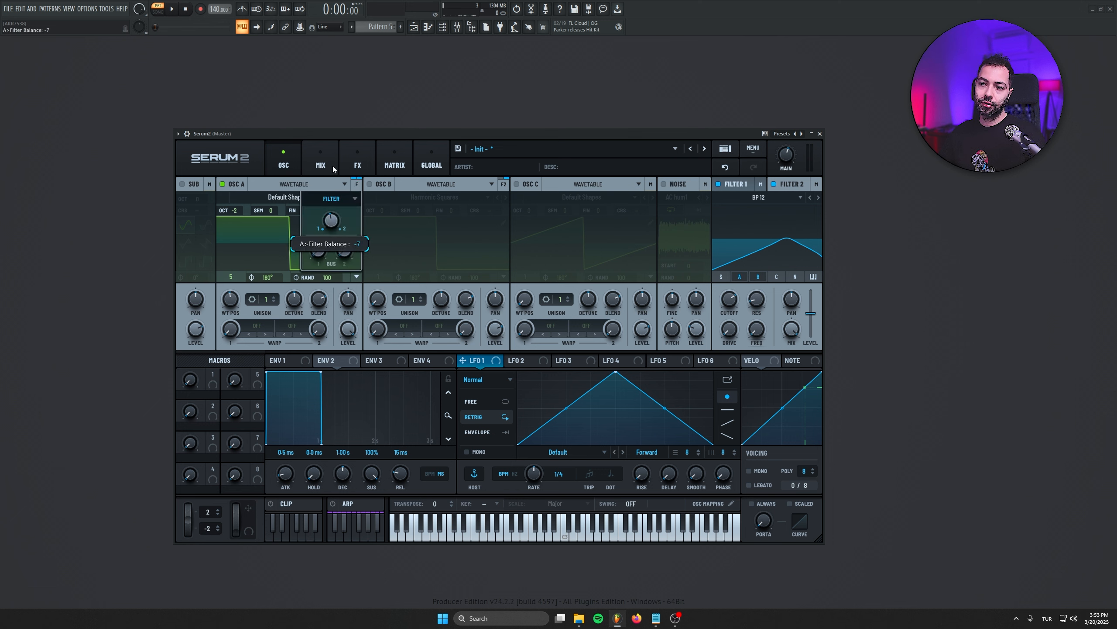
pyautogui.moveTo(333, 164); pyautogui.dragTo(340, 254)
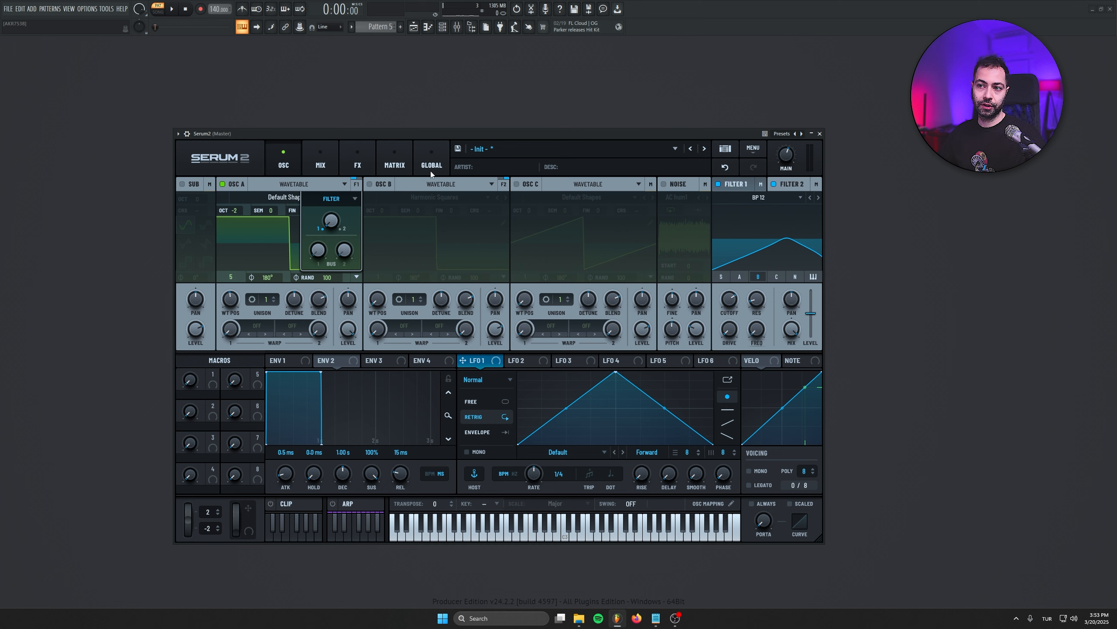
# - Review the mixer's bus routing and add a Reverb effect to Bus 1
pyautogui.click(323, 156)
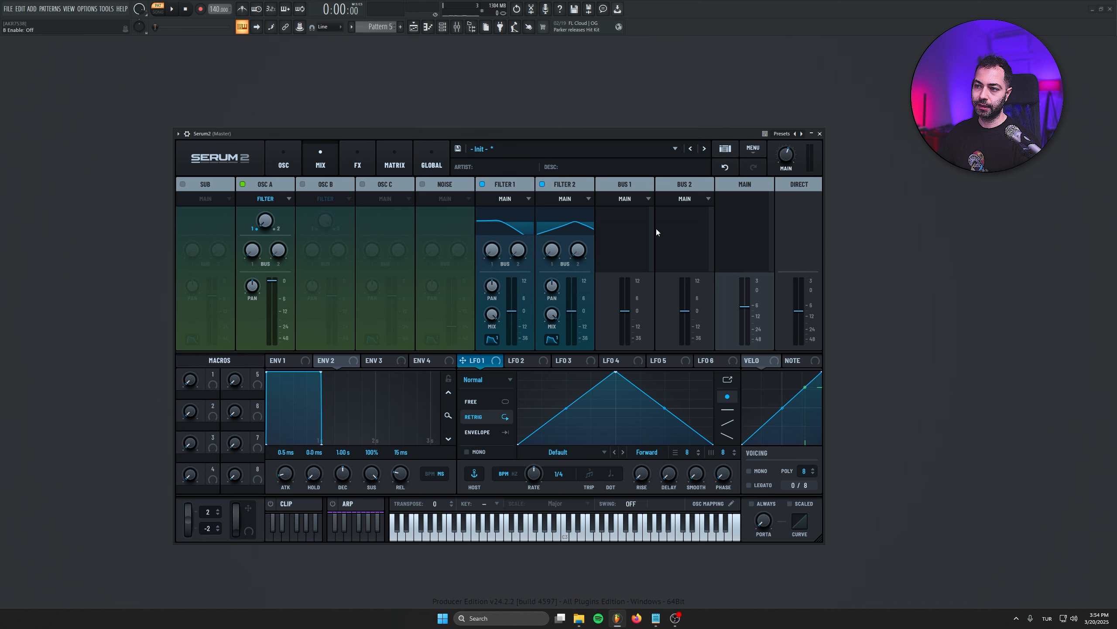
pyautogui.click(639, 201)
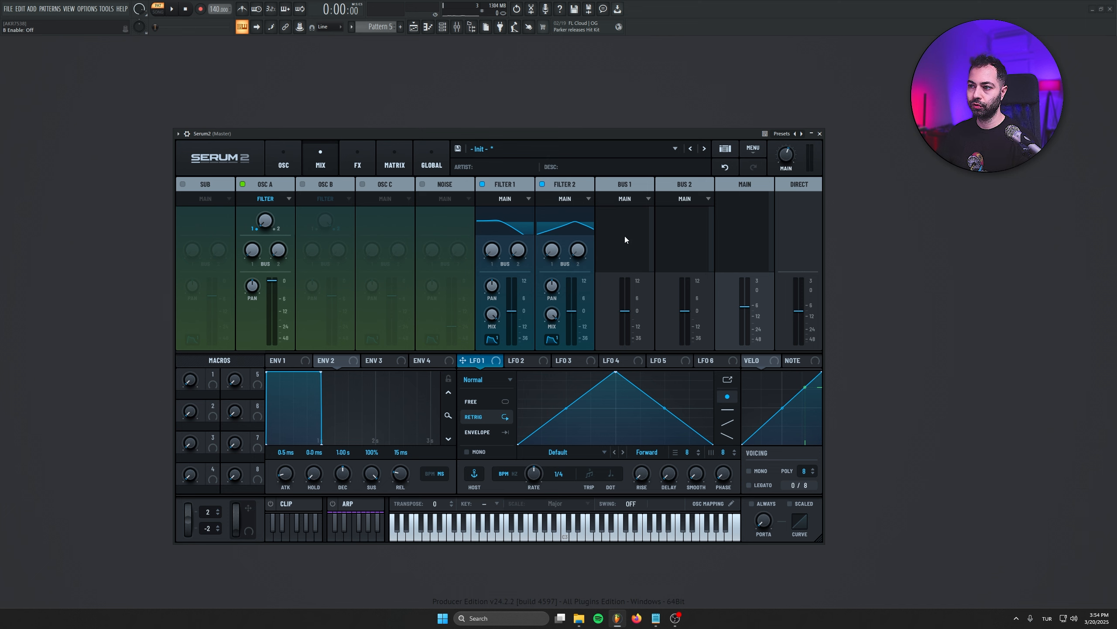
pyautogui.click(356, 159)
pyautogui.click(249, 185)
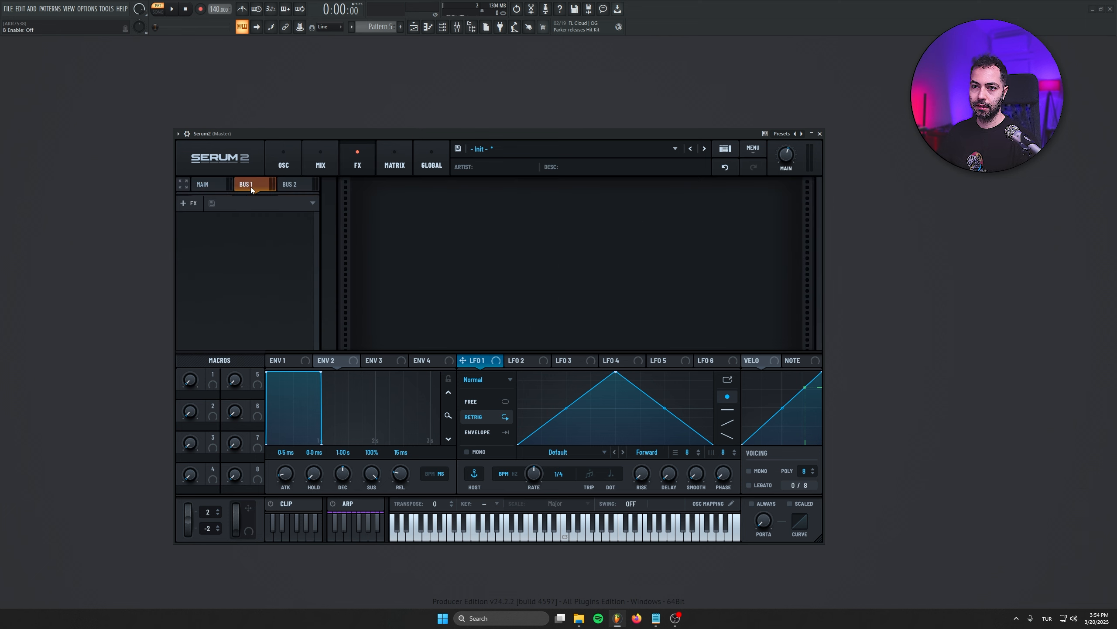
pyautogui.click(207, 202)
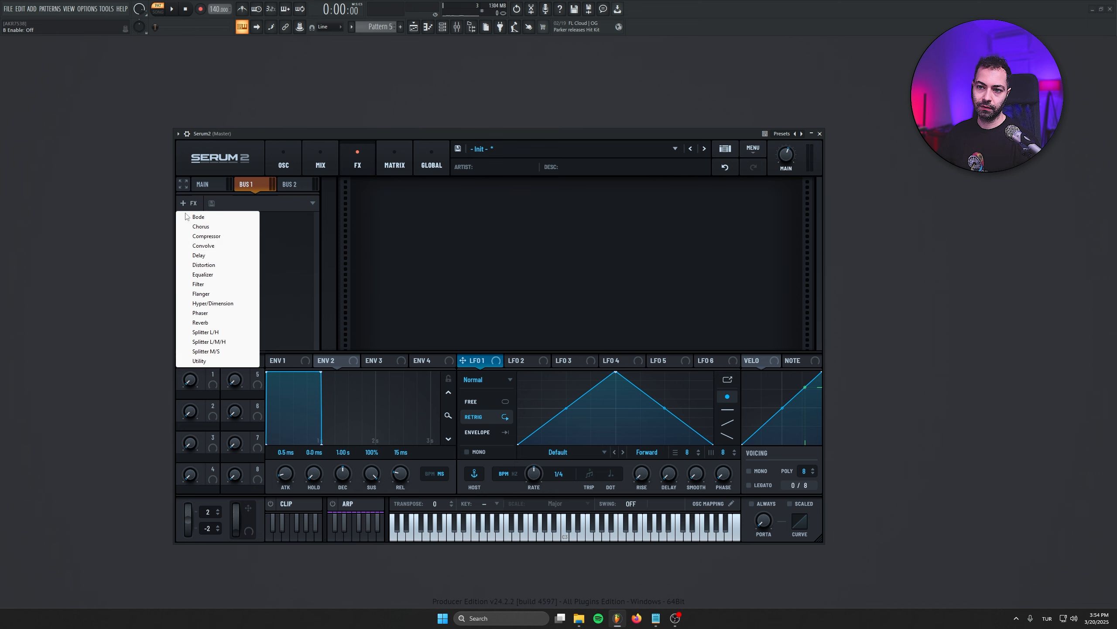
pyautogui.click(207, 323)
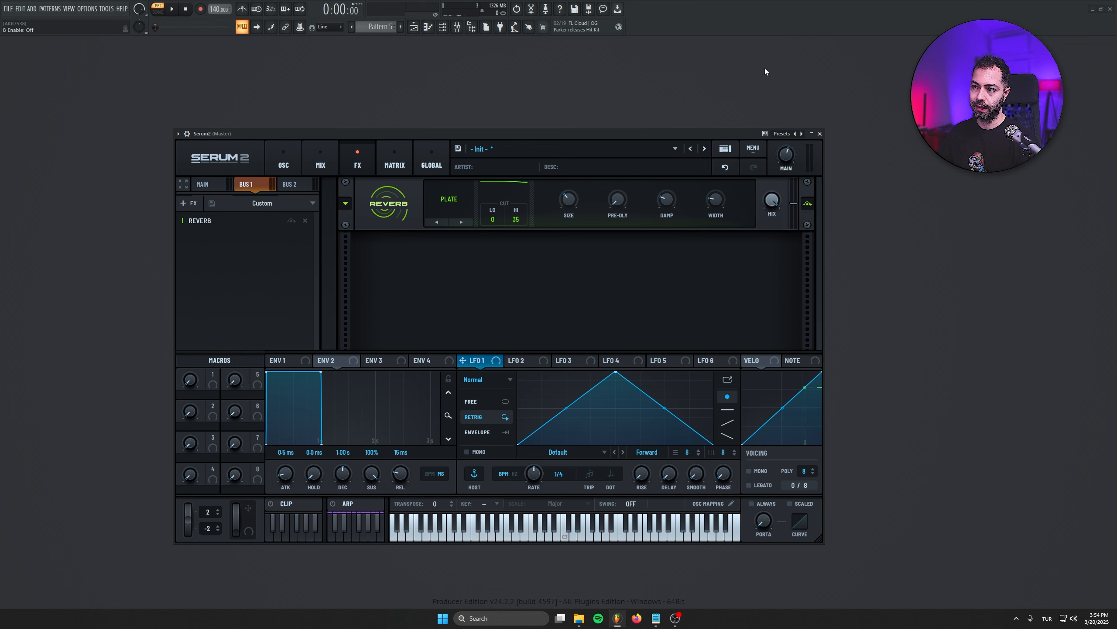
# - Raise oscillator A's send to Bus 1 in the mixer and audition a note
pyautogui.click(320, 161)
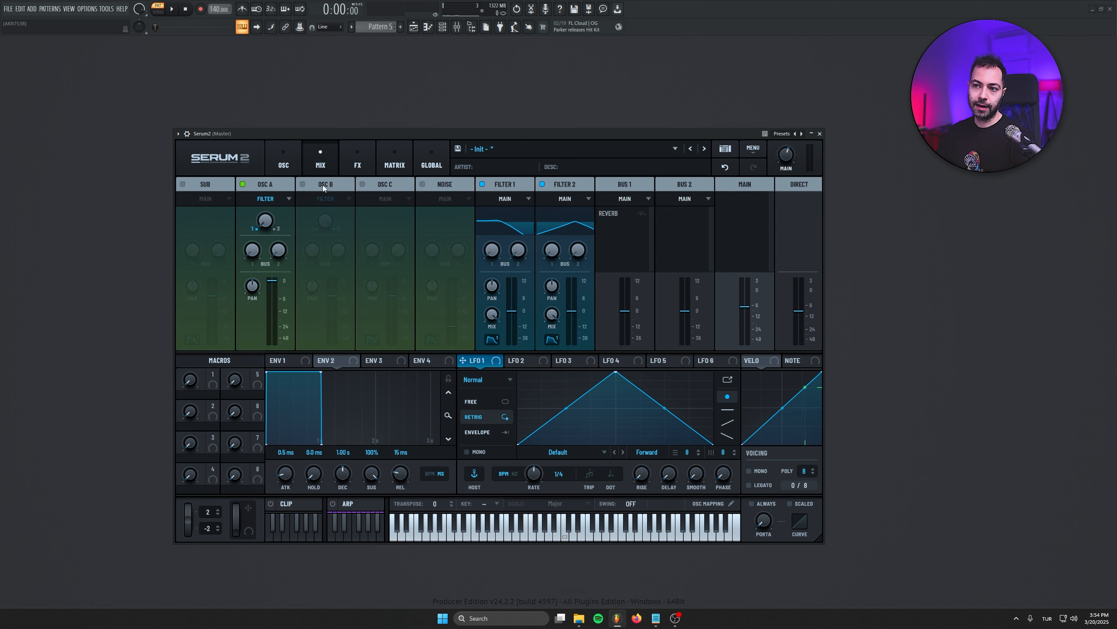
pyautogui.click(266, 185)
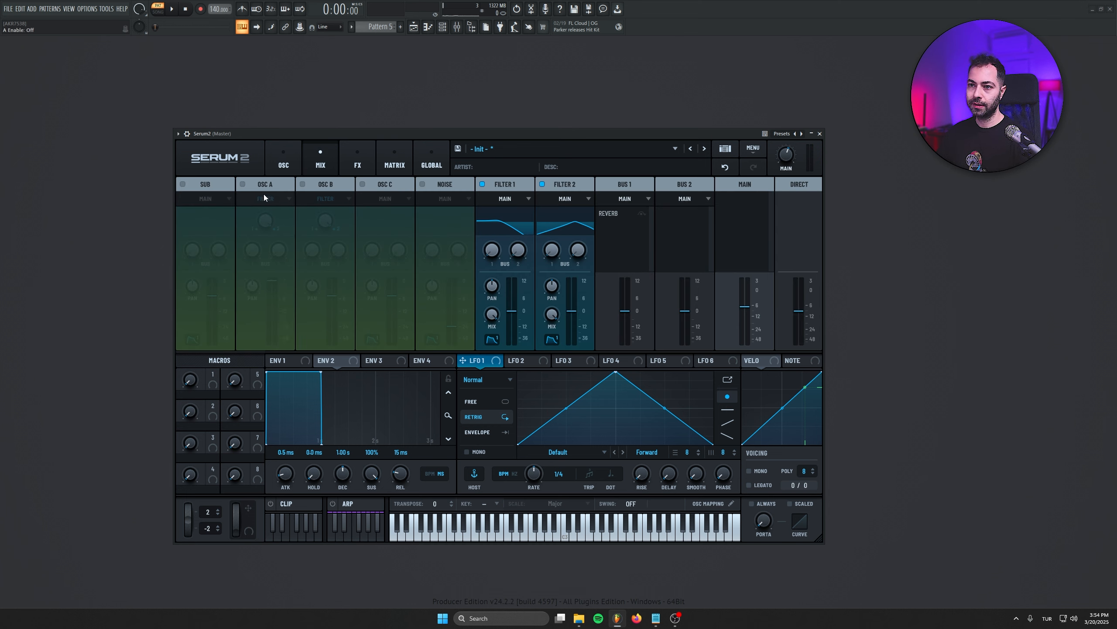
pyautogui.click(243, 184)
pyautogui.moveTo(249, 254); pyautogui.dragTo(248, 202)
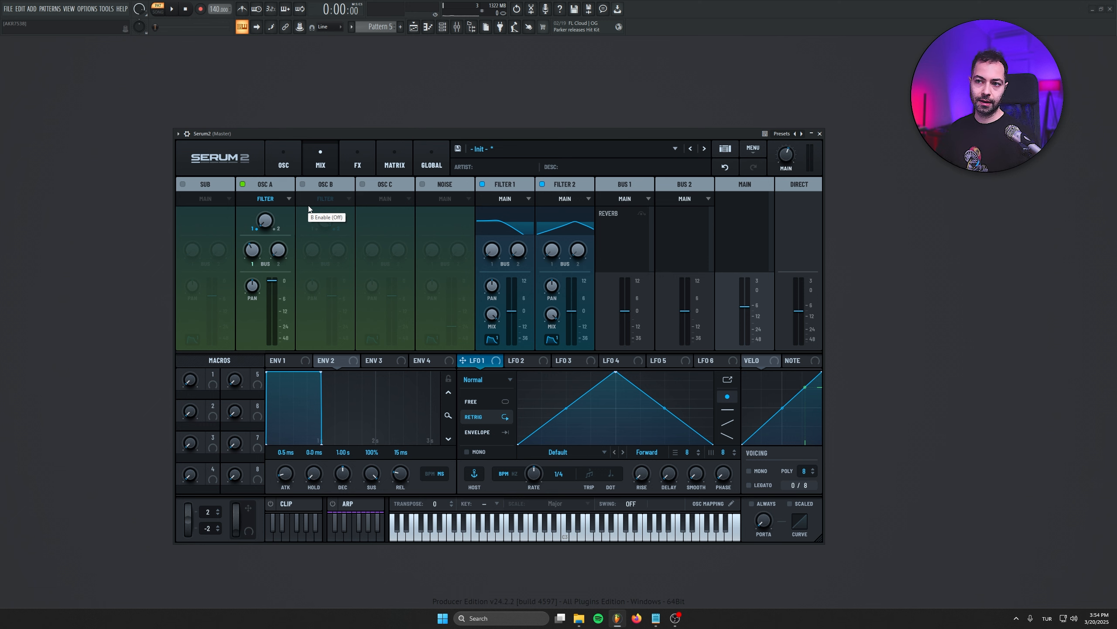
pyautogui.click(343, 135)
pyautogui.press('s')
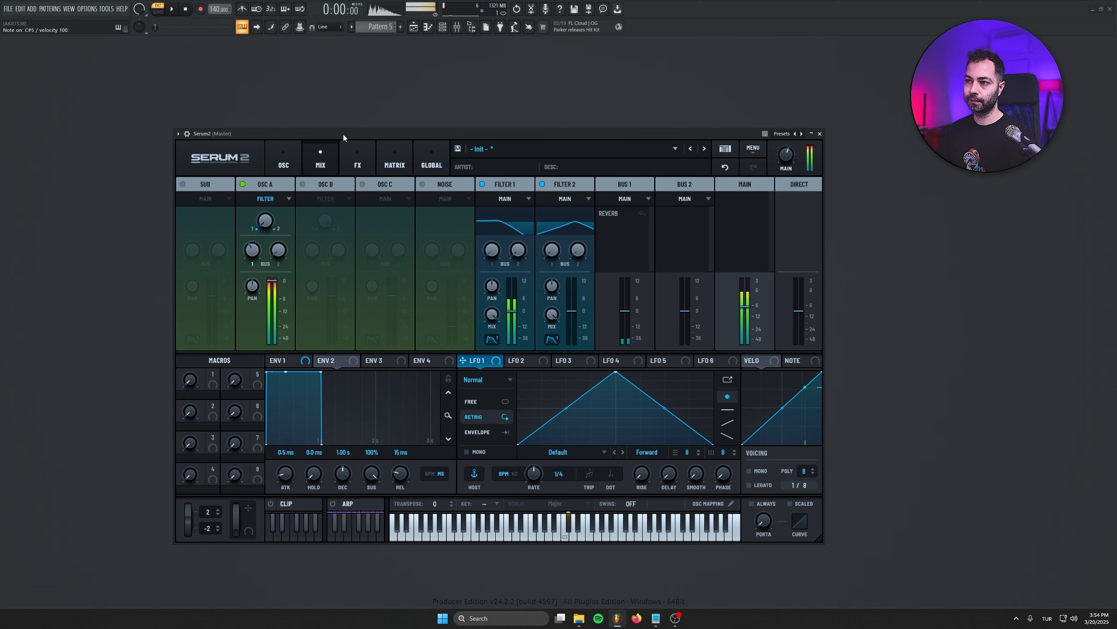
# - Raise the Bus 1 volume and oscillator A's send to Bus 1 in the mixer
pyautogui.moveTo(624, 312); pyautogui.dragTo(618, 264)
pyautogui.moveTo(251, 250); pyautogui.dragTo(251, 215)
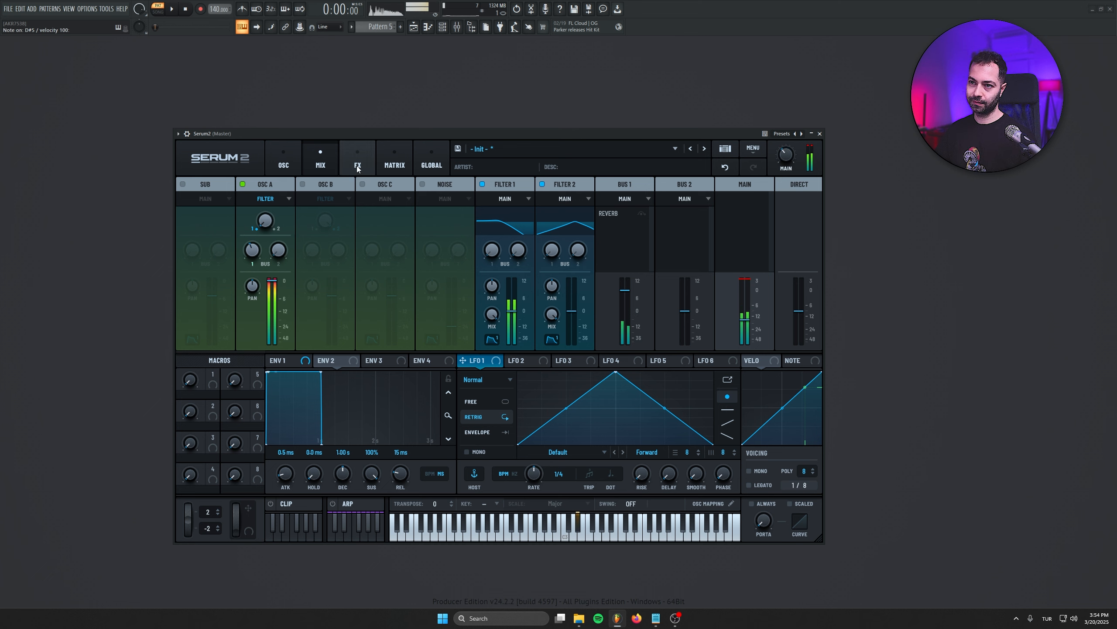
# - Add a Filter effect to the Bus 1 effects chain below the Reverb
pyautogui.click(356, 165)
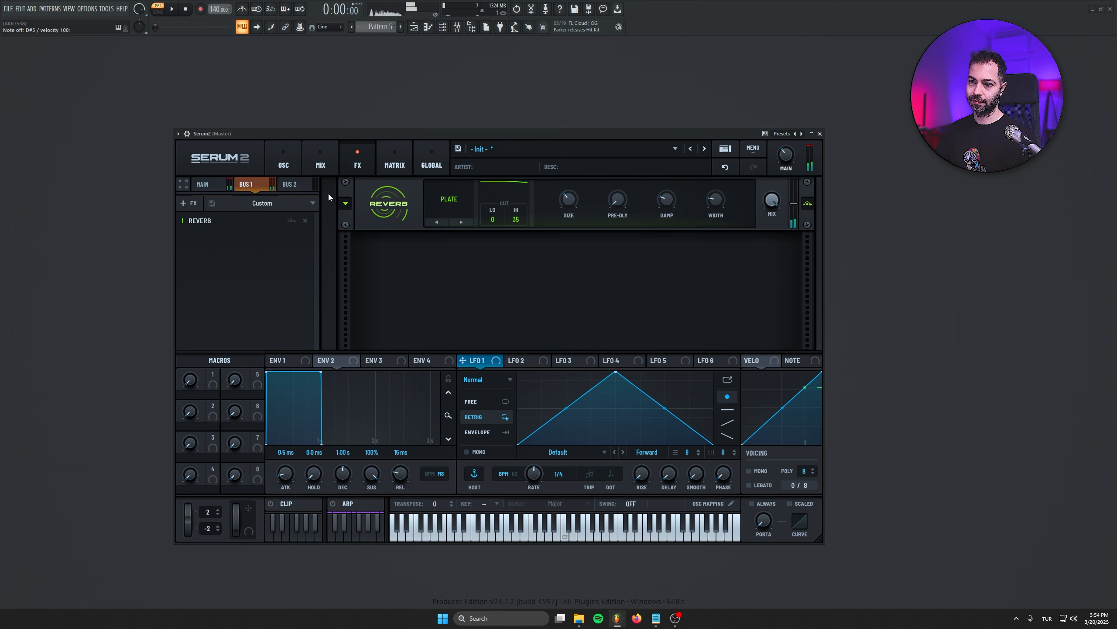
pyautogui.click(184, 203)
pyautogui.click(199, 284)
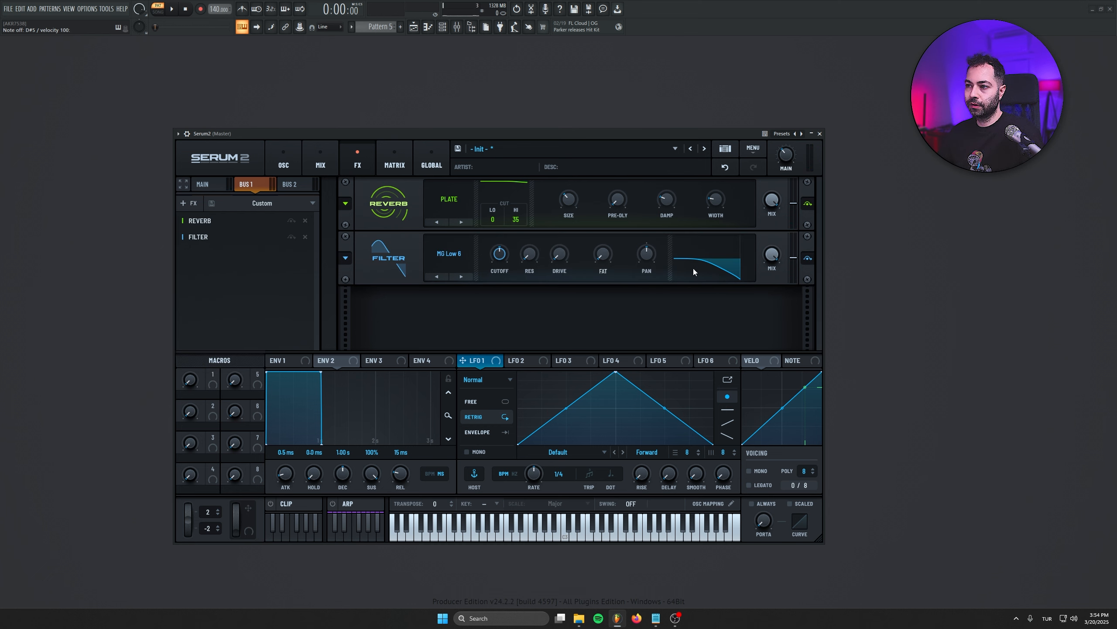
# - Set the Bus 1 Filter type to High 12 and the Reverb type to Hall
pyautogui.click(449, 253)
pyautogui.moveTo(457, 276)
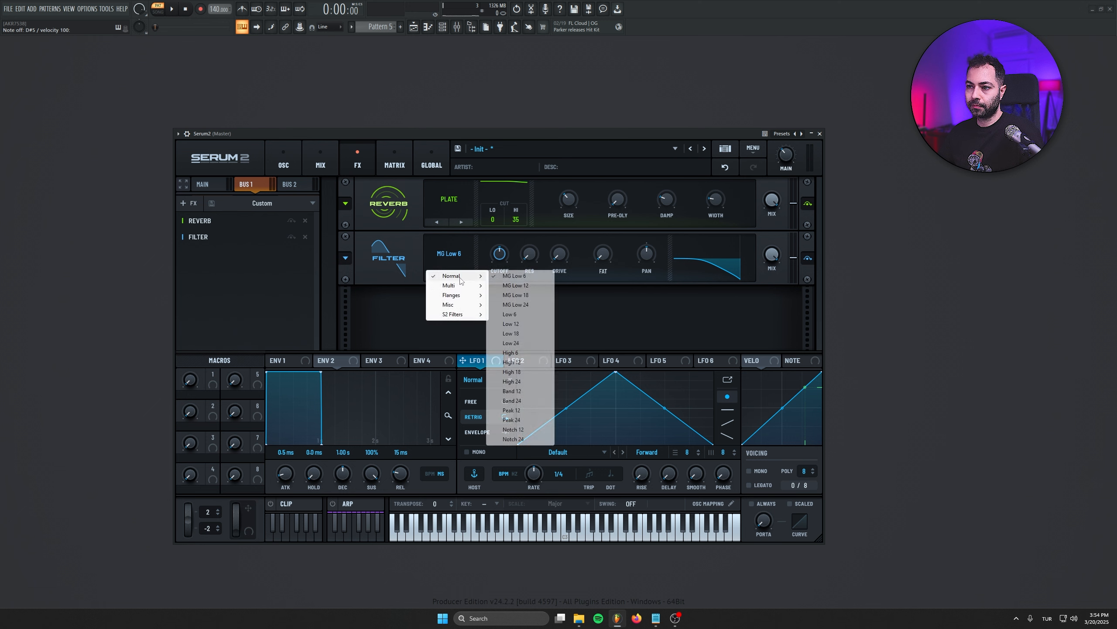
pyautogui.click(521, 365)
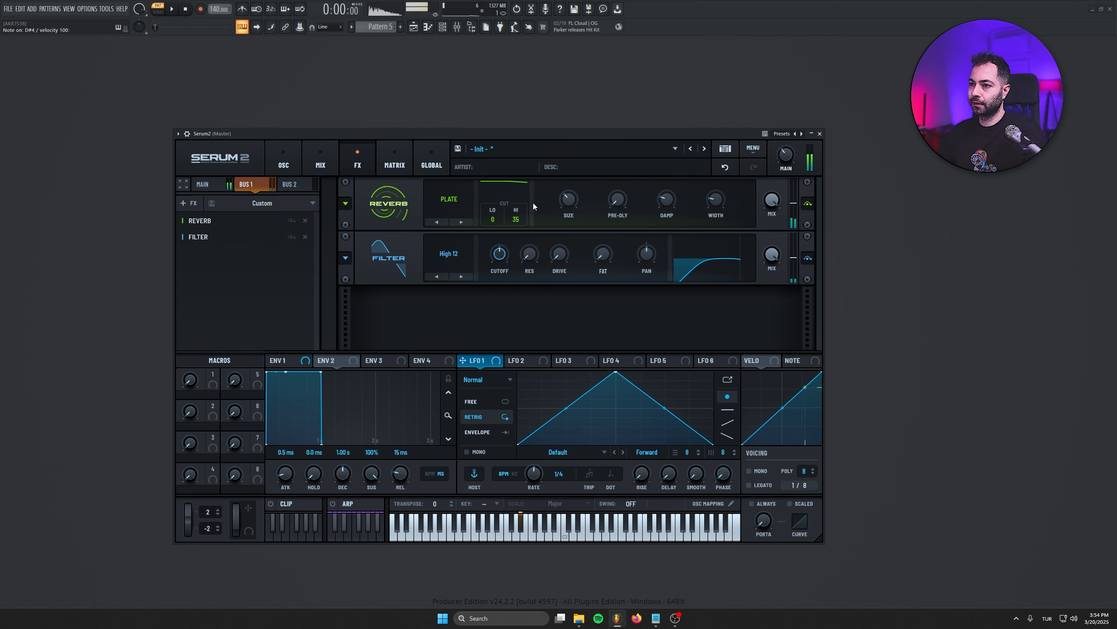
pyautogui.click(449, 205)
pyautogui.click(447, 230)
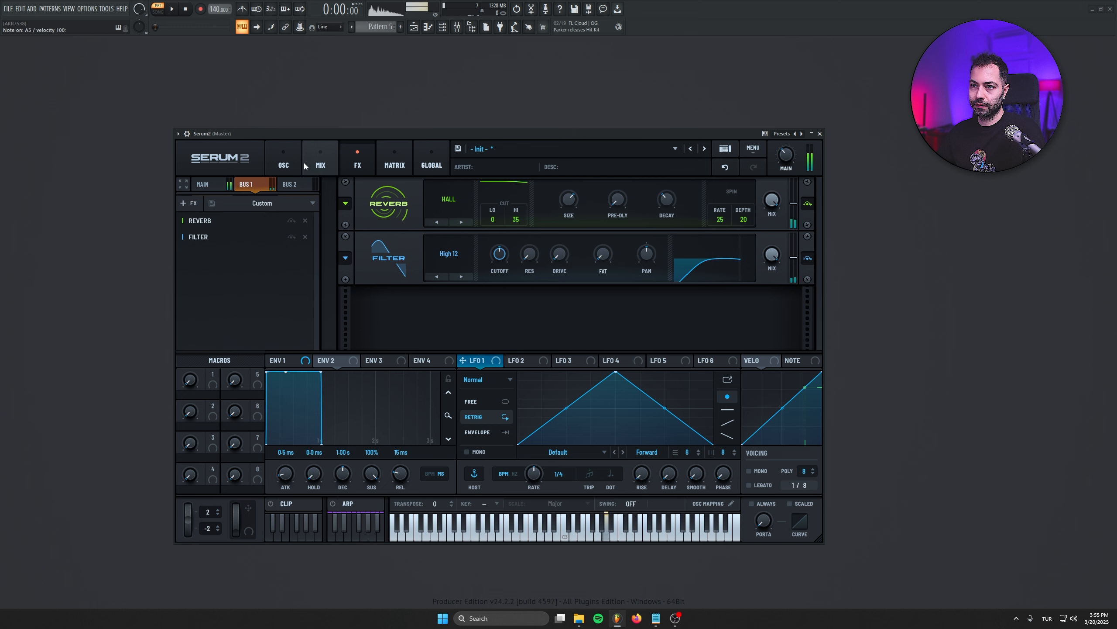
# - Disable Filter 1 and Filter 2, check the main effects chain, and return to the mixer
pyautogui.click(283, 162)
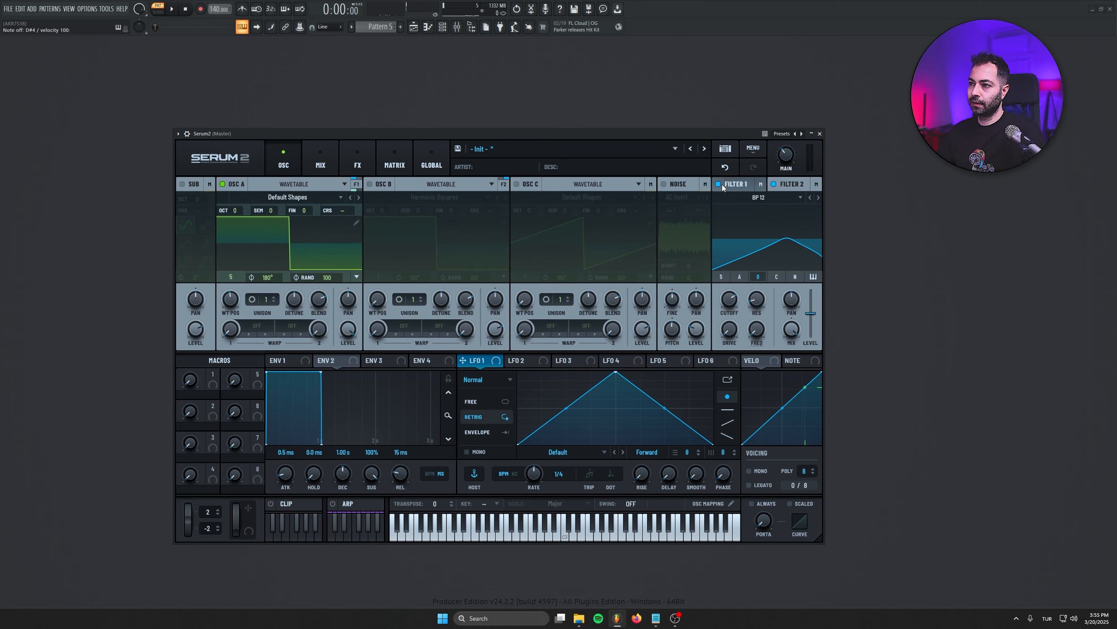
pyautogui.click(332, 153)
pyautogui.click(356, 150)
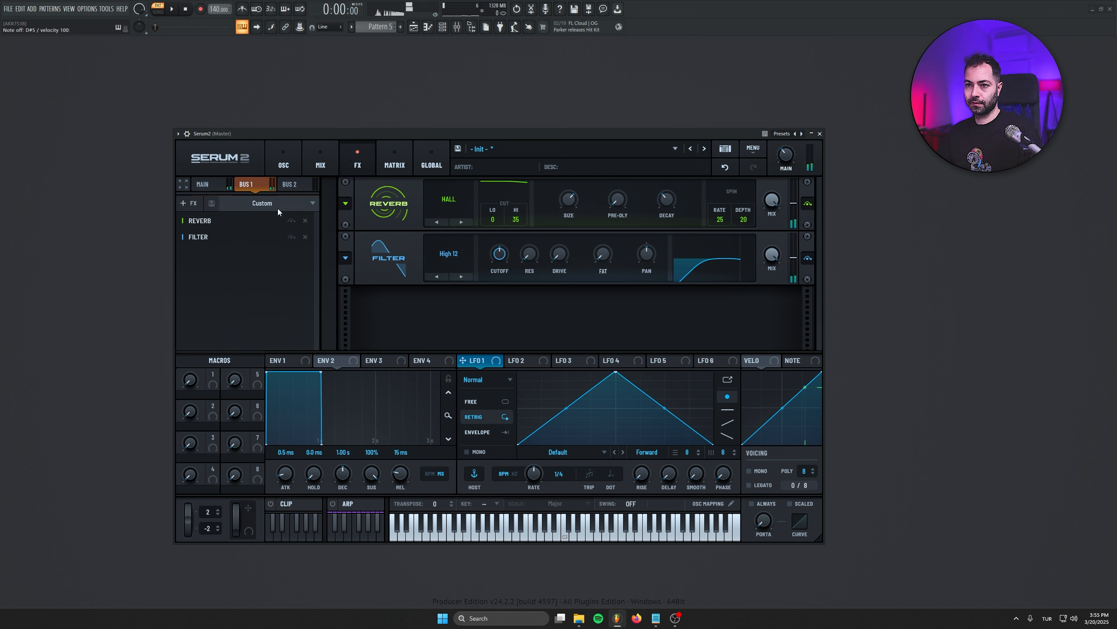
pyautogui.click(211, 189)
pyautogui.click(322, 162)
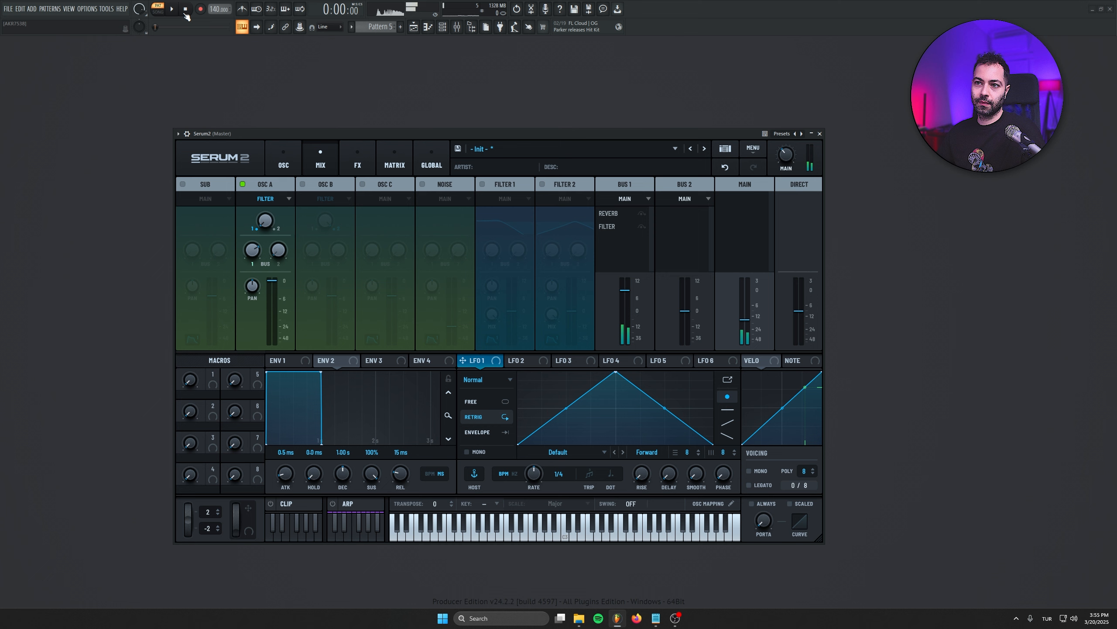
# - Lower Envelope 1's sustain to -∞ dB and raise oscillator A's send to Bus 2 to 100%
pyautogui.click(328, 360)
pyautogui.click(307, 364)
pyautogui.moveTo(367, 479); pyautogui.dragTo(318, 517)
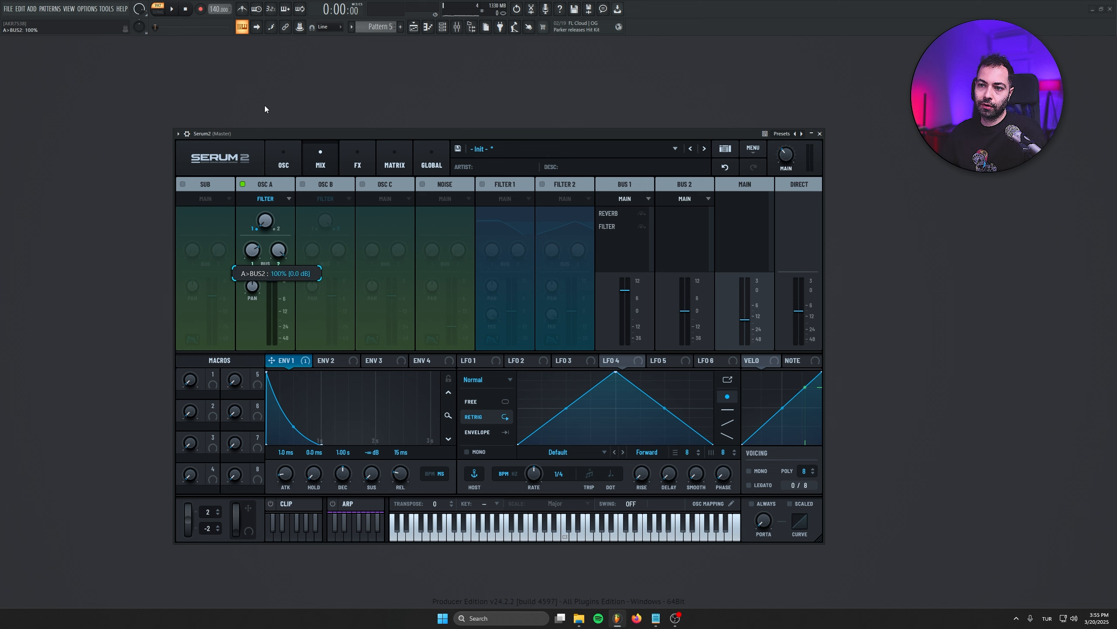
# - Add a Distortion effect to Bus 2 and raise its drive
pyautogui.click(357, 161)
pyautogui.click(289, 185)
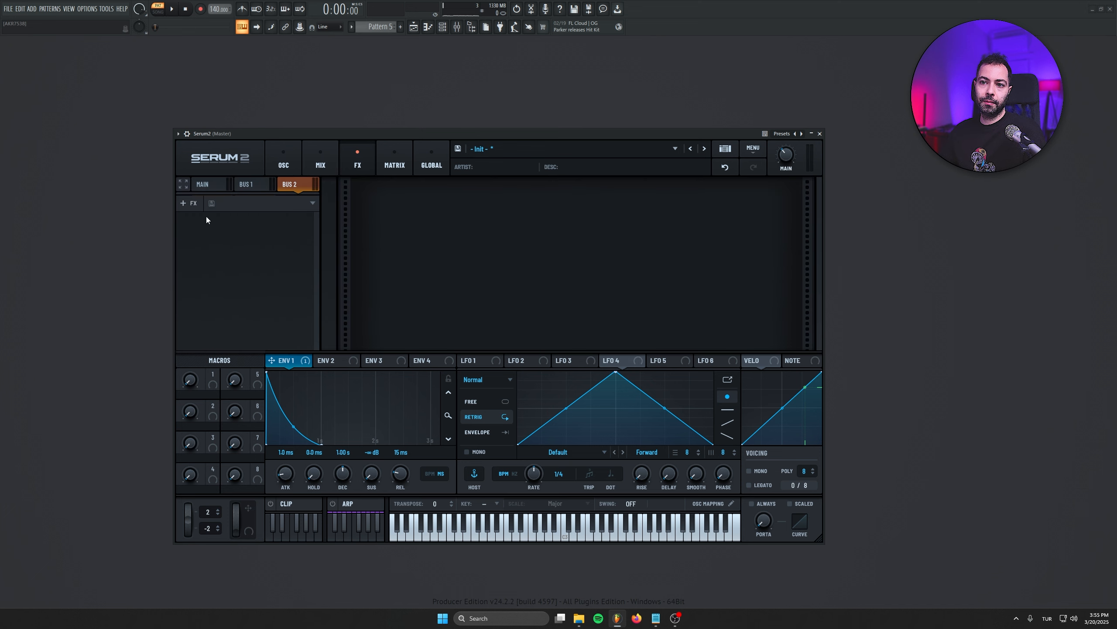
pyautogui.click(189, 203)
pyautogui.click(204, 264)
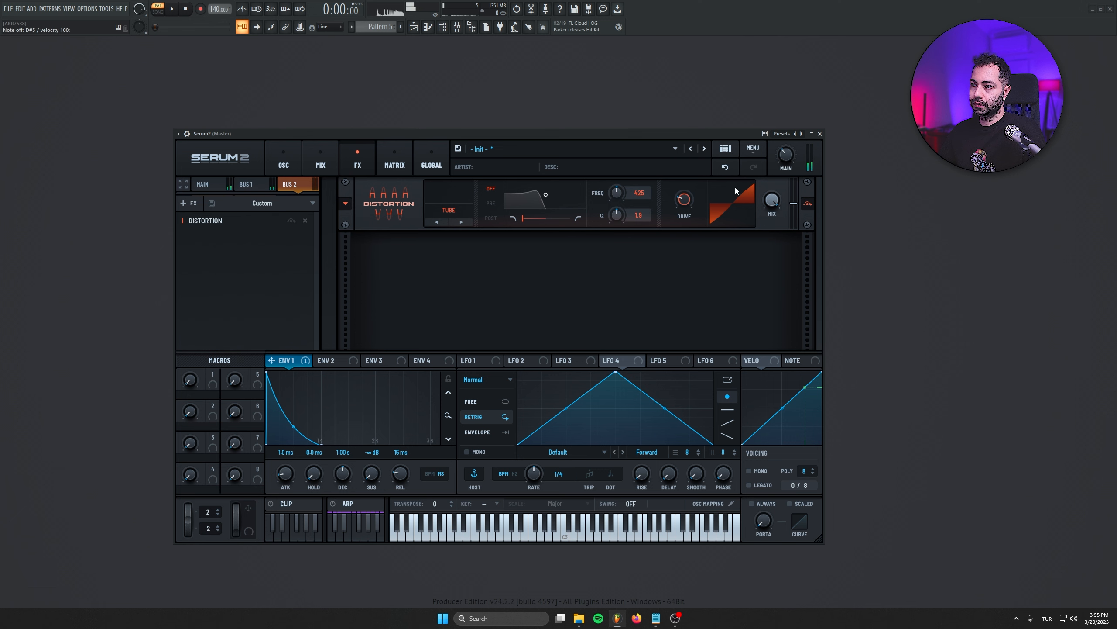
pyautogui.moveTo(684, 199); pyautogui.dragTo(678, 135)
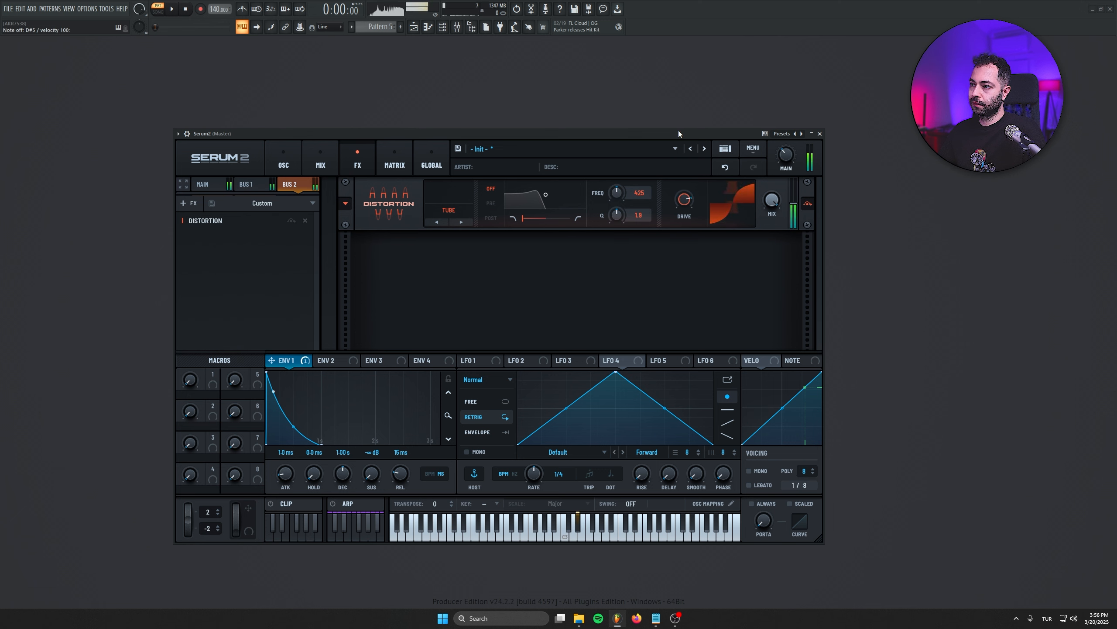
# - Audition the Bus 2 distortion types, settle on Asym, and modulate the distortion's mix with Envelope 1
pyautogui.click(460, 222)
pyautogui.click(460, 221)
pyautogui.click(456, 223)
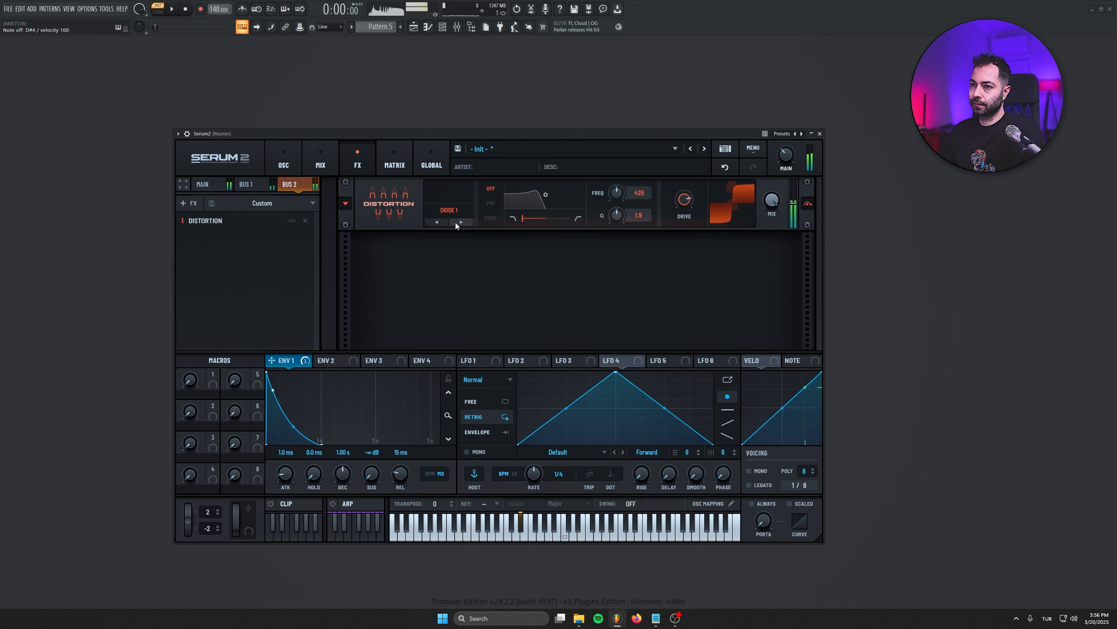
pyautogui.click(456, 222)
pyautogui.click(456, 223)
pyautogui.click(456, 222)
pyautogui.click(455, 222)
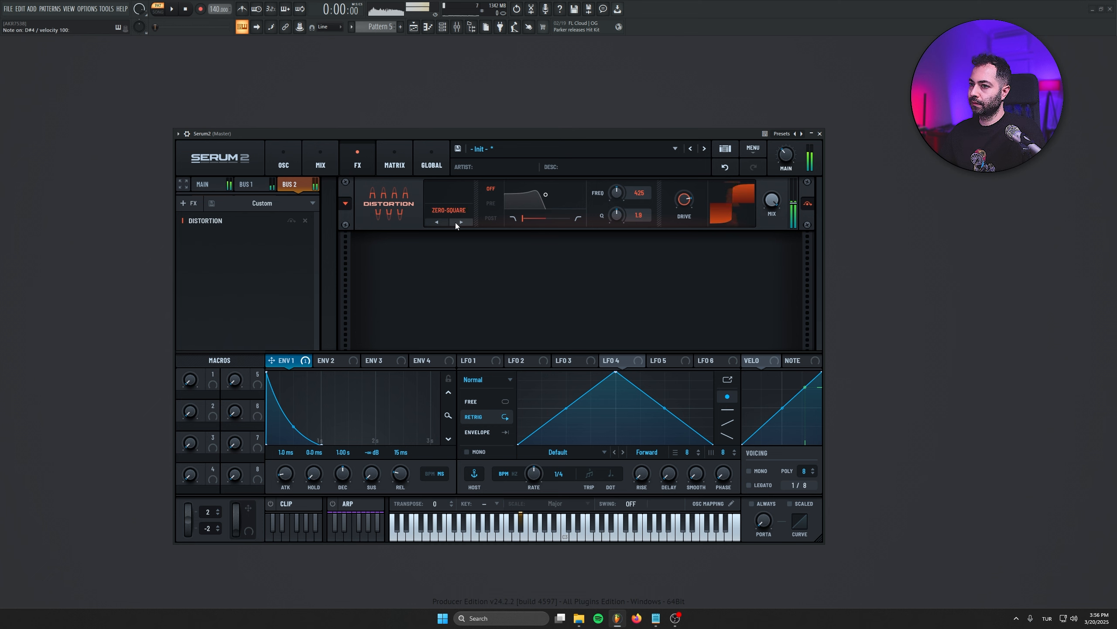
pyautogui.click(456, 222)
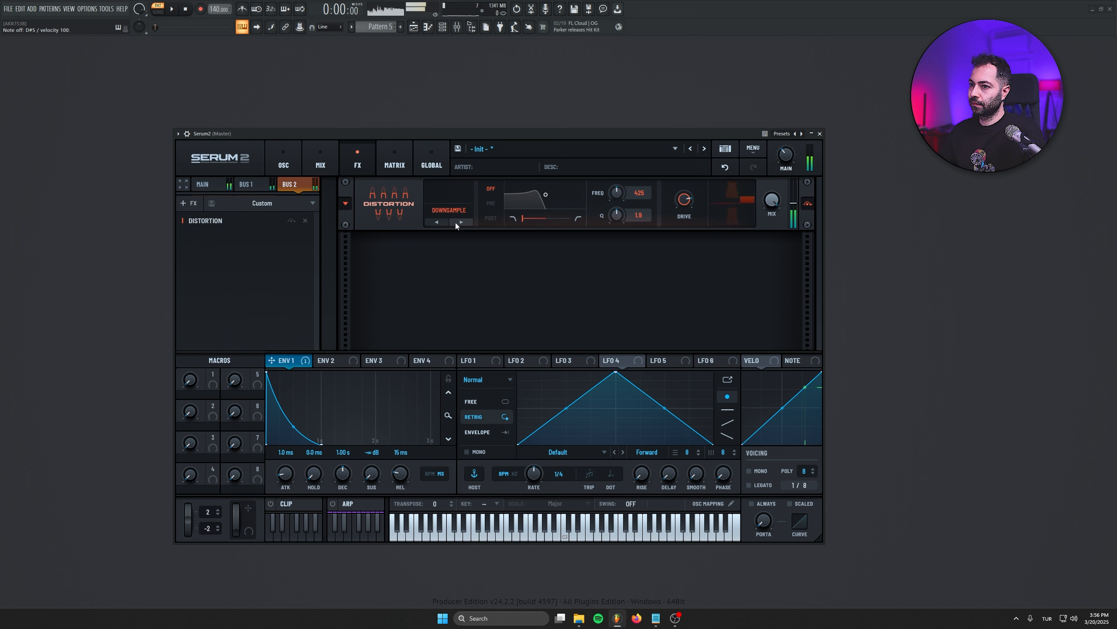
pyautogui.click(456, 221)
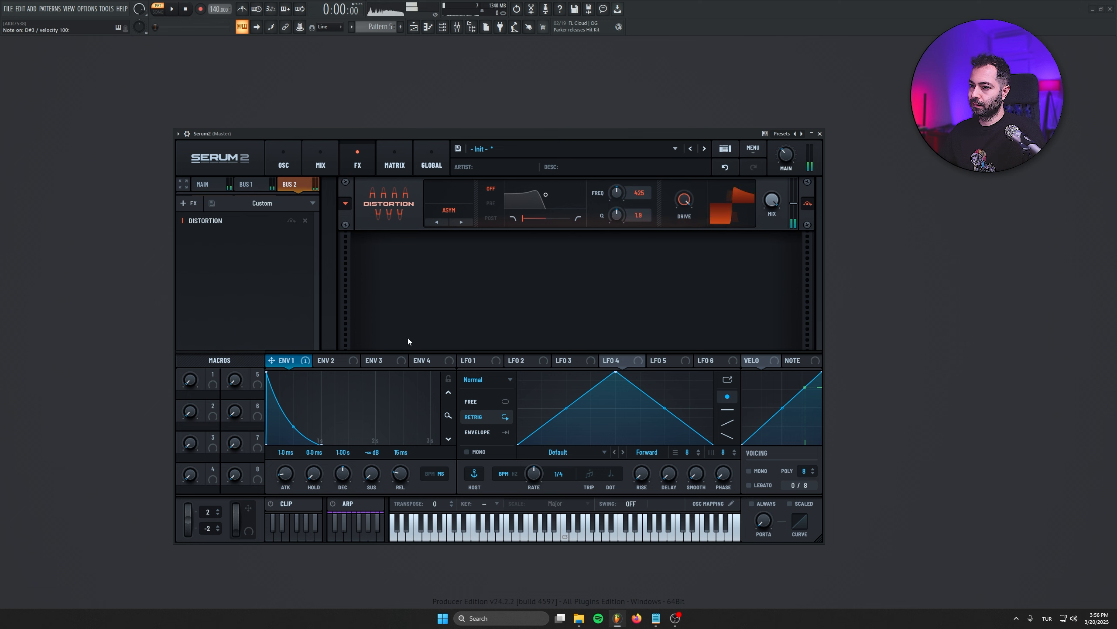
pyautogui.moveTo(333, 347); pyautogui.dragTo(772, 202)
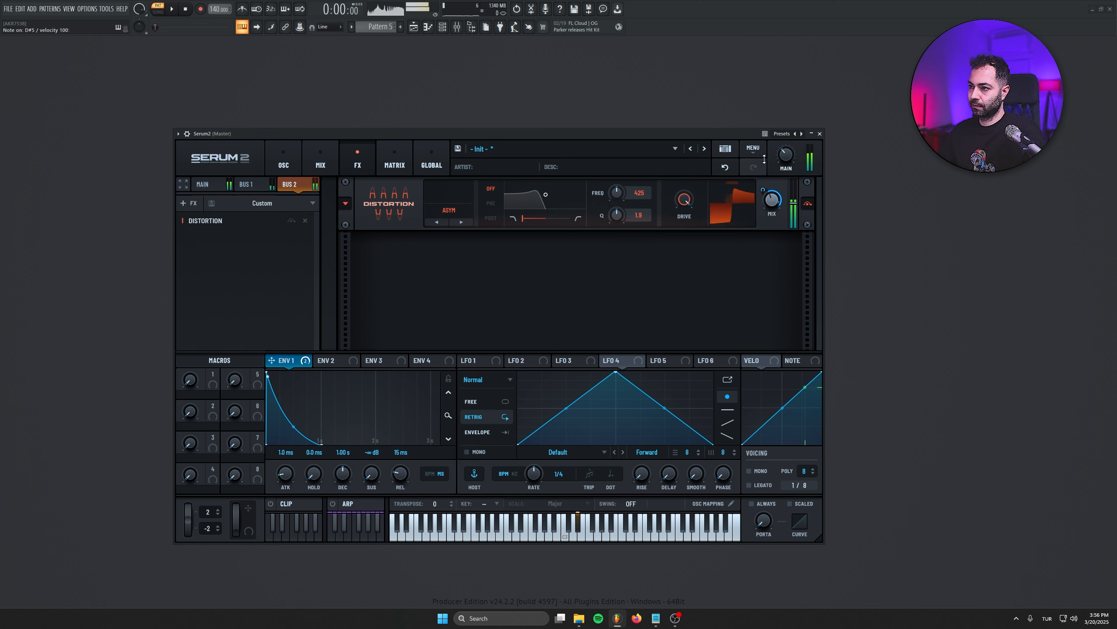
# - Pull the Bus 1 and Bus 2 volumes down to zero in the mixer, and bring Bus 2 back up
pyautogui.click(283, 165)
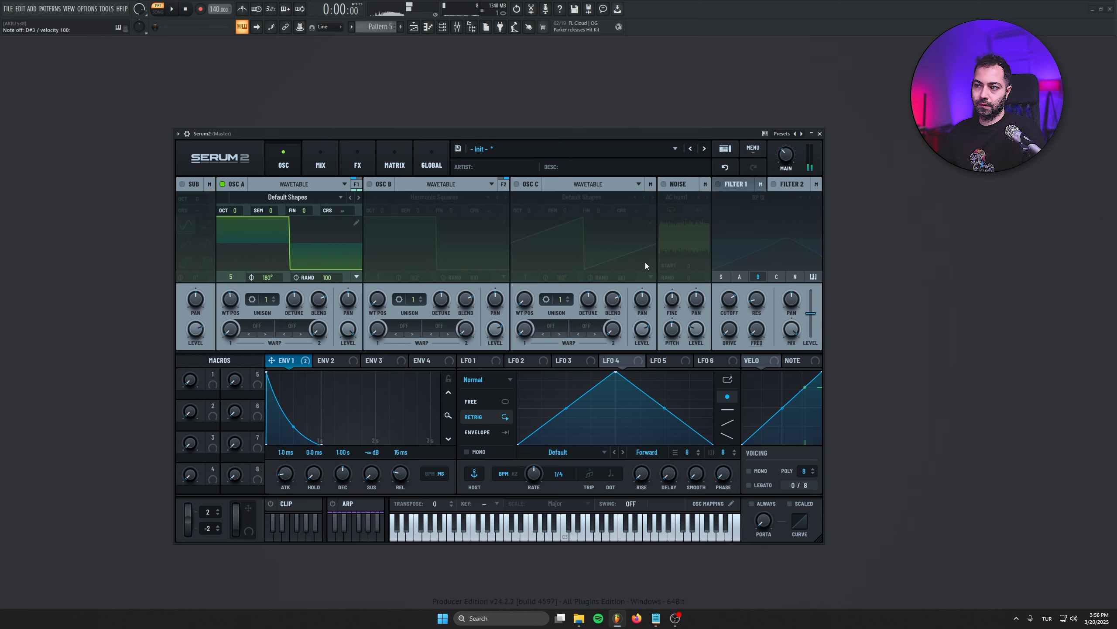
pyautogui.click(353, 151)
pyautogui.click(328, 156)
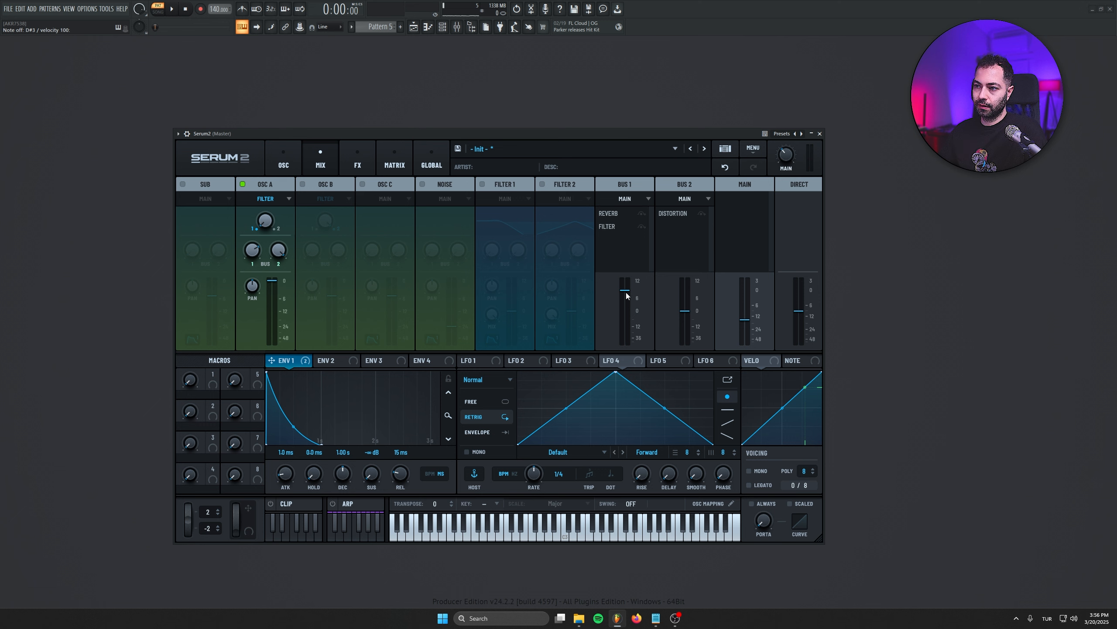
pyautogui.moveTo(627, 296); pyautogui.dragTo(627, 343)
pyautogui.moveTo(691, 316); pyautogui.dragTo(687, 413)
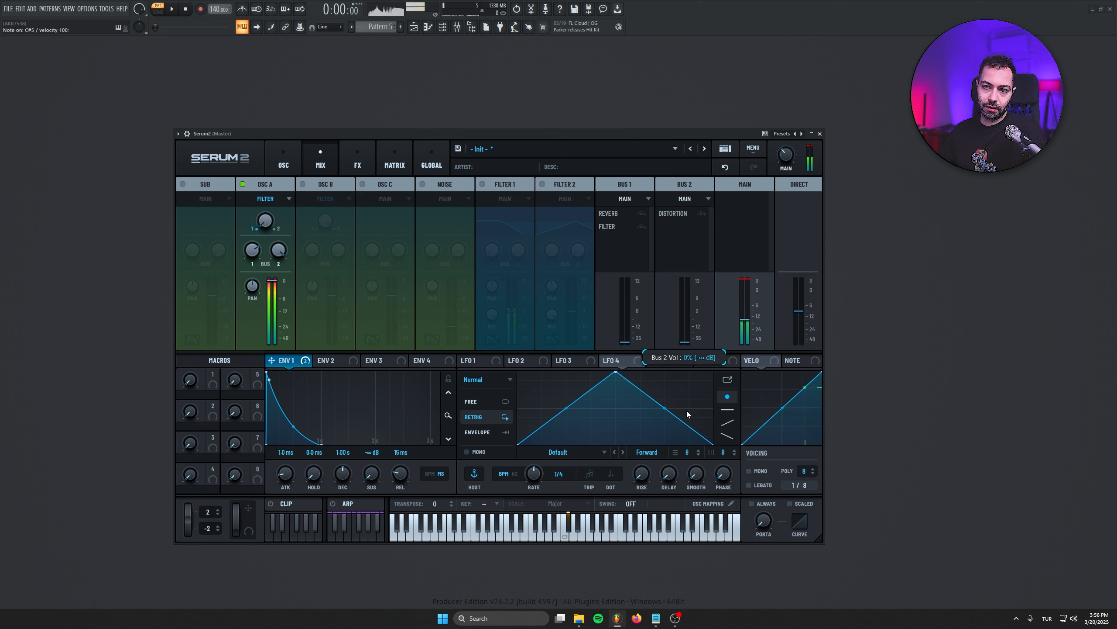
pyautogui.moveTo(687, 412); pyautogui.dragTo(678, 268)
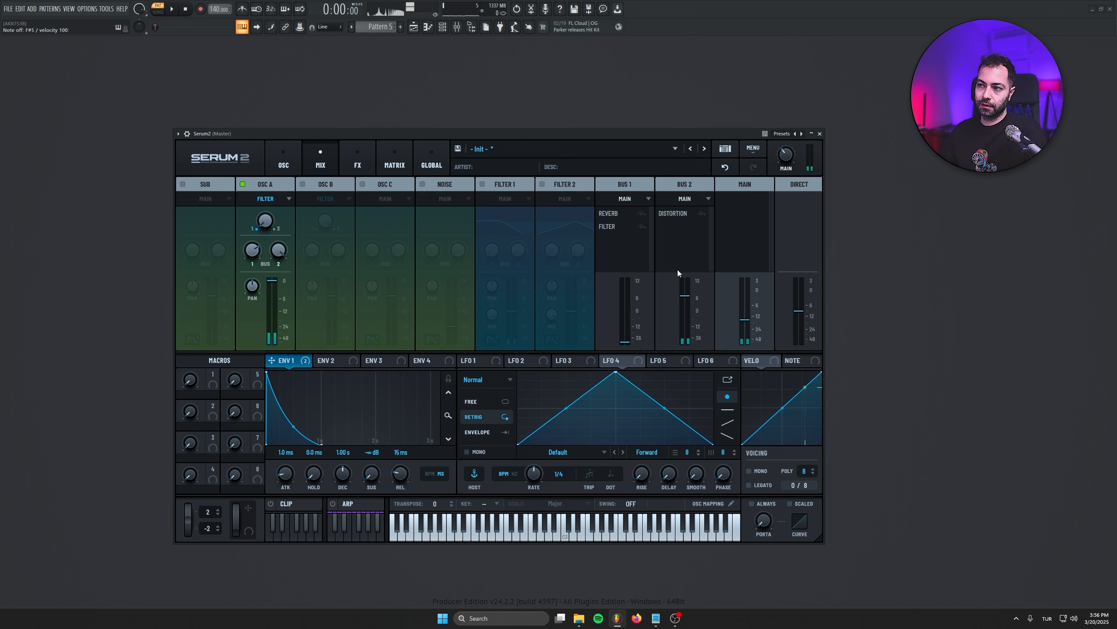
# - Set oscillator A's unison to 3 voices and return to the mixer
pyautogui.click(283, 163)
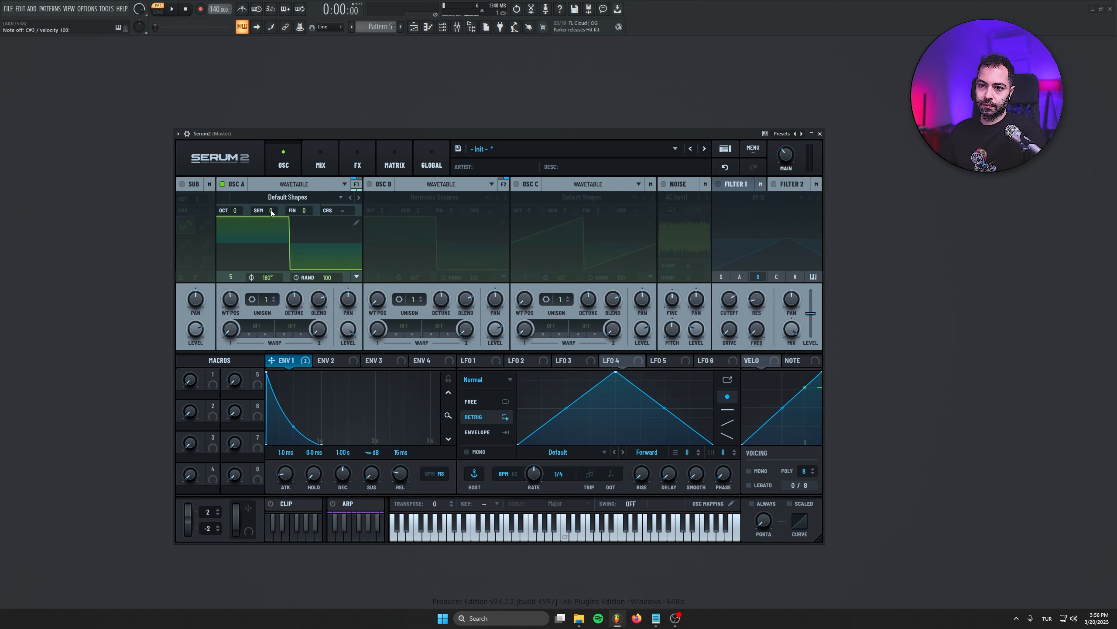
pyautogui.moveTo(263, 297); pyautogui.dragTo(265, 283)
pyautogui.click(322, 166)
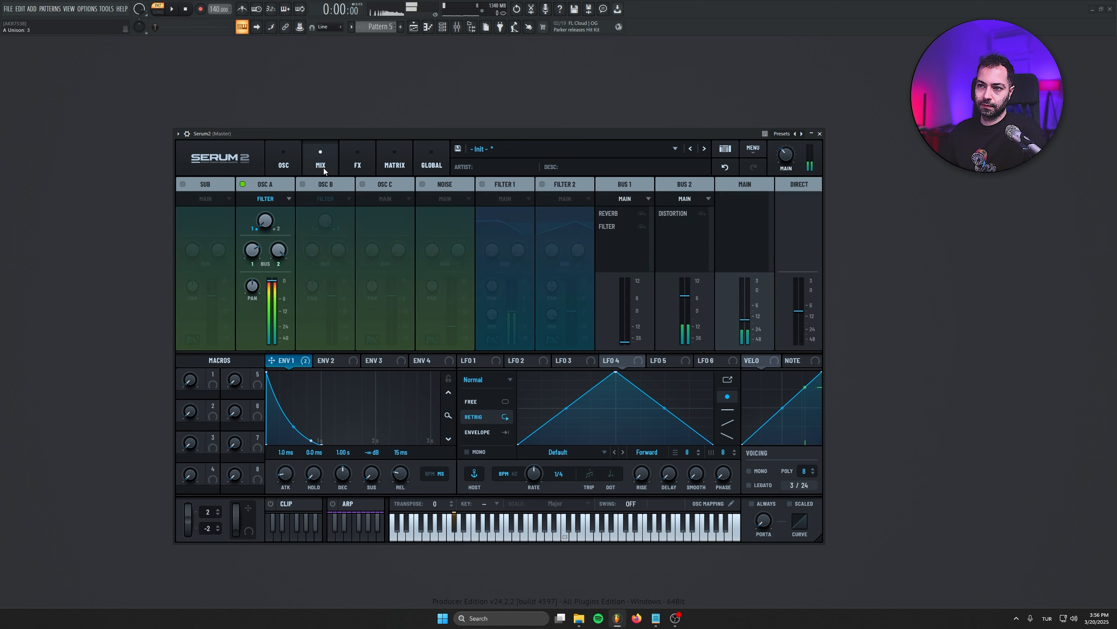
# - Audition the sound while lowering Bus 2's volume, and raise both the Bus 2 and Bus 1 volumes
pyautogui.moveTo(686, 301); pyautogui.dragTo(692, 452)
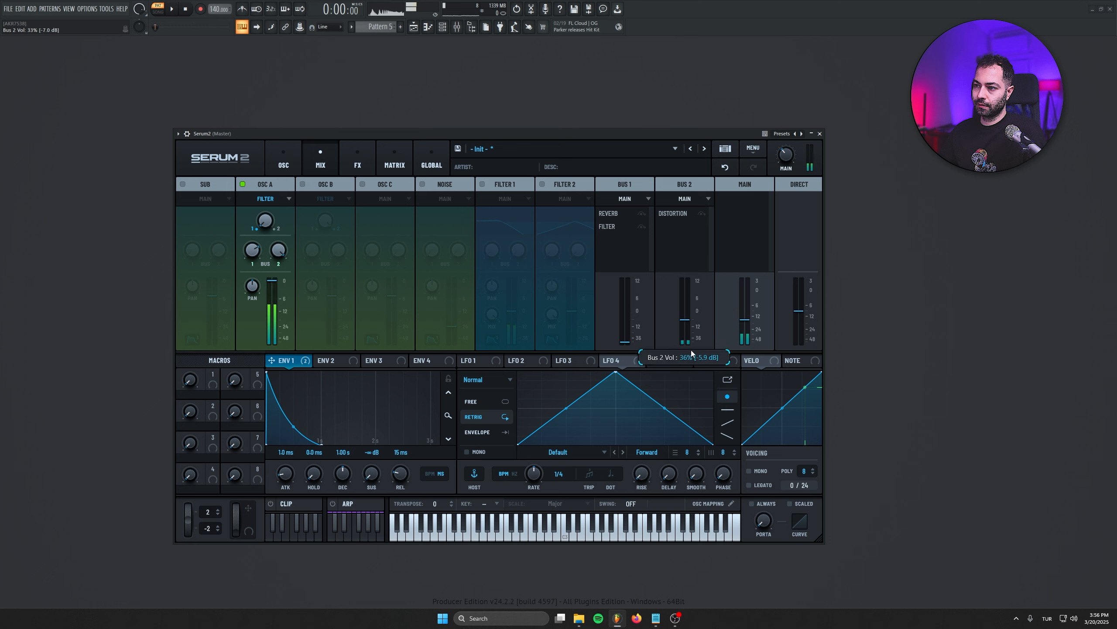
pyautogui.moveTo(686, 342); pyautogui.dragTo(690, 300)
pyautogui.moveTo(624, 341); pyautogui.dragTo(629, 250)
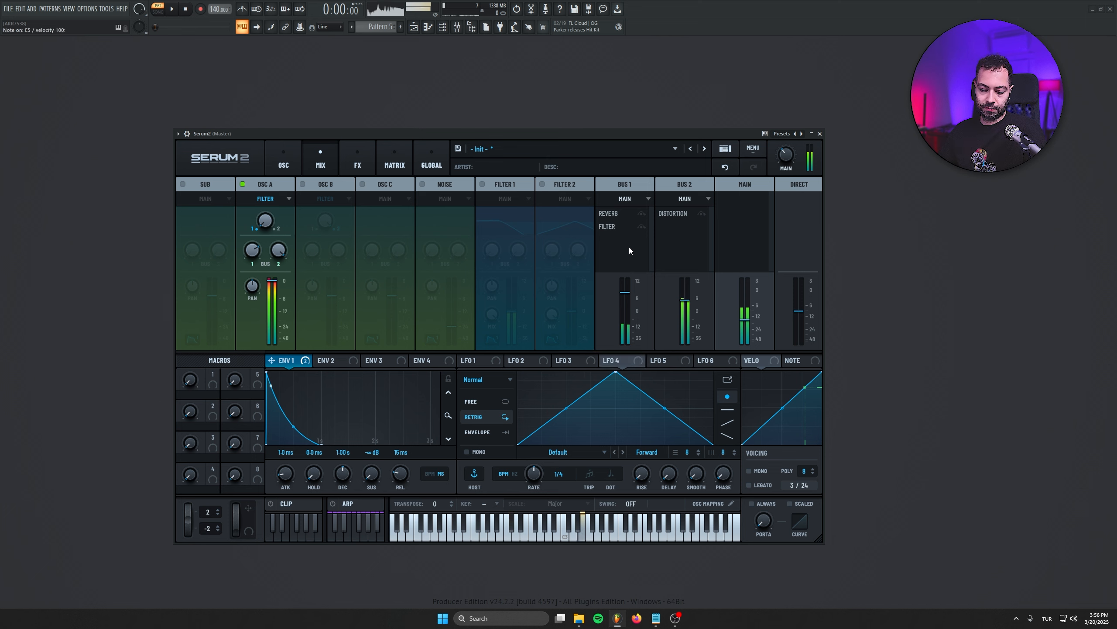
# - Add four Filter effects to the main effects chain
pyautogui.click(357, 162)
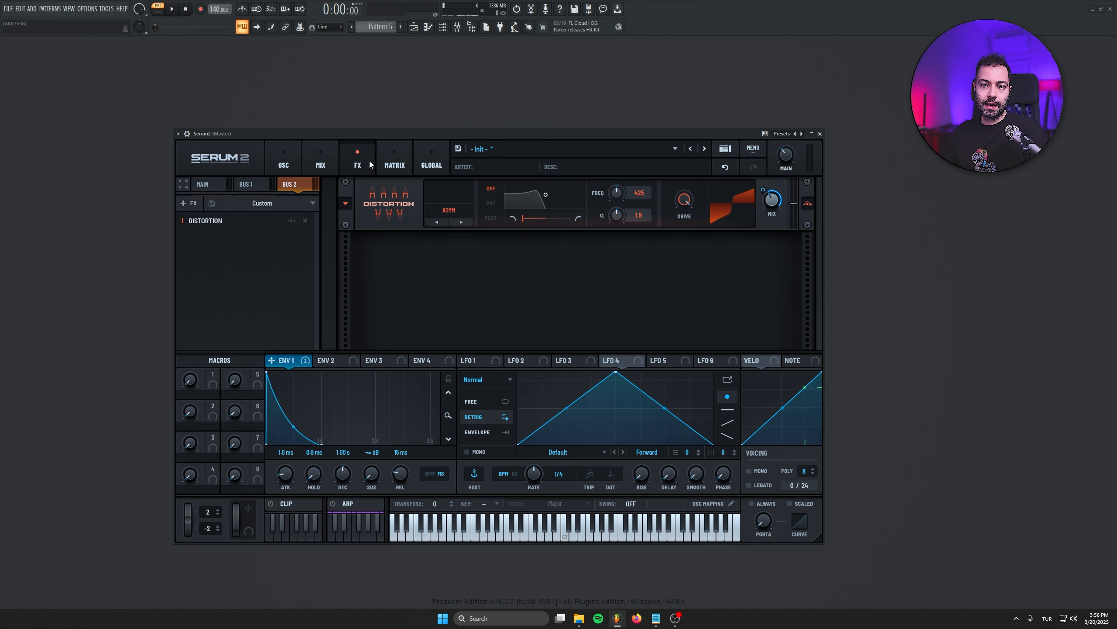
pyautogui.click(204, 184)
pyautogui.click(189, 203)
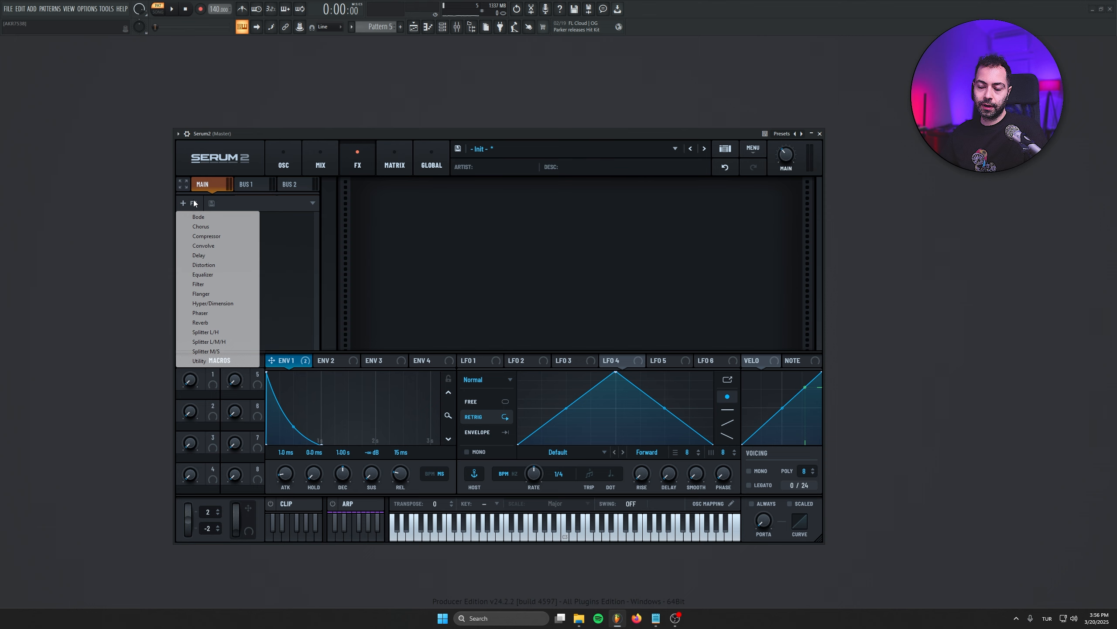
pyautogui.click(198, 283)
pyautogui.click(192, 204)
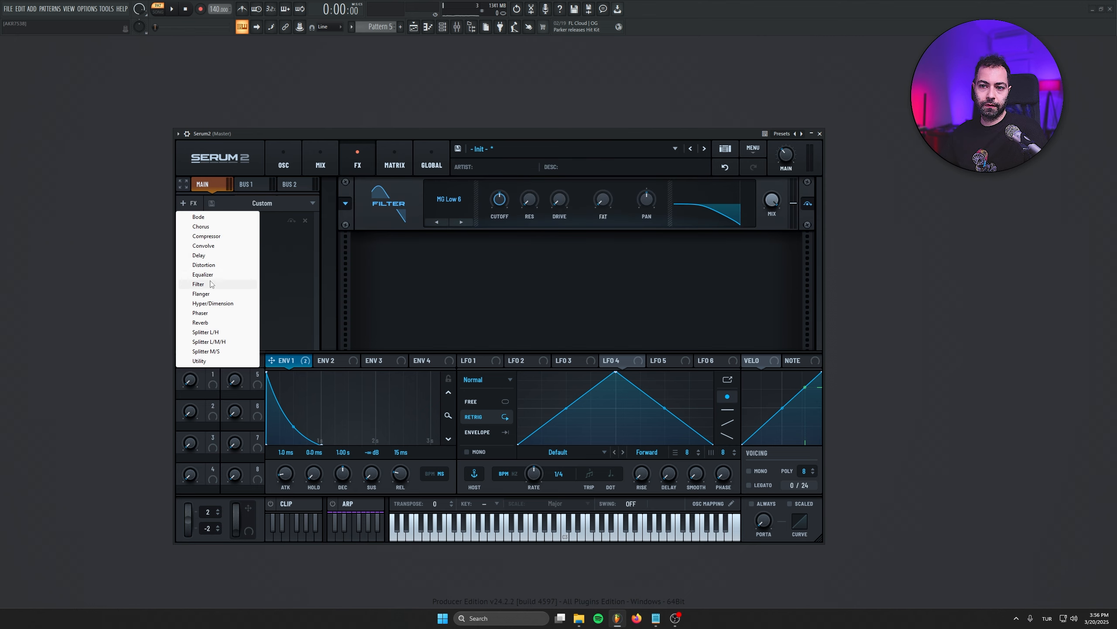
pyautogui.click(198, 283)
pyautogui.click(192, 203)
pyautogui.click(198, 284)
pyautogui.click(207, 285)
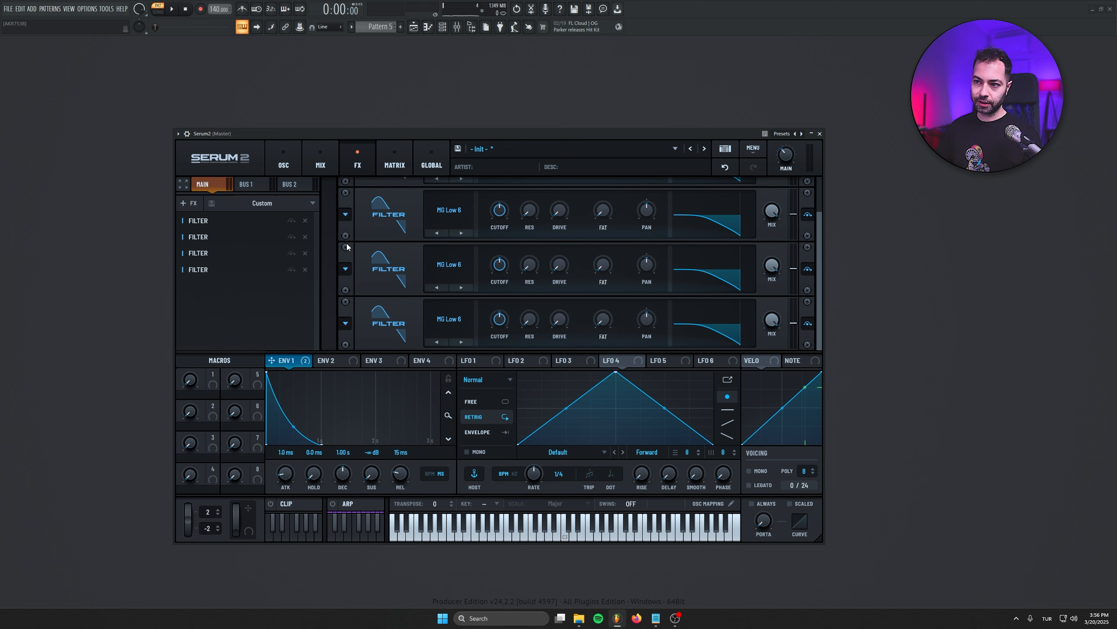
# - Remove all four Filter effects from the main effects chain
pyautogui.click(305, 269)
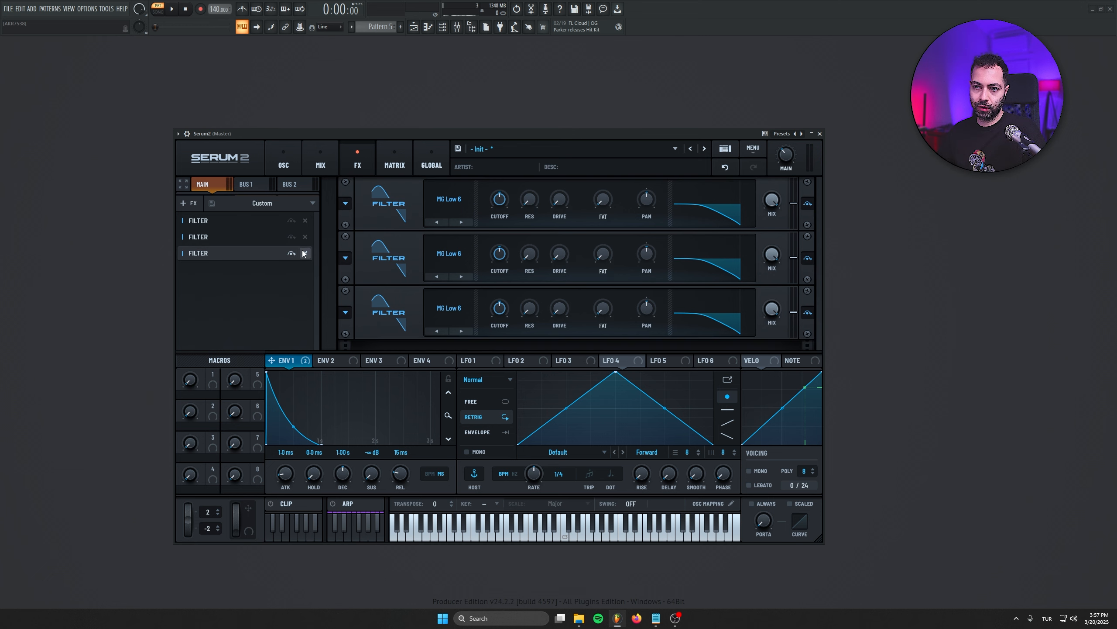
pyautogui.click(305, 254)
pyautogui.click(304, 237)
pyautogui.click(305, 220)
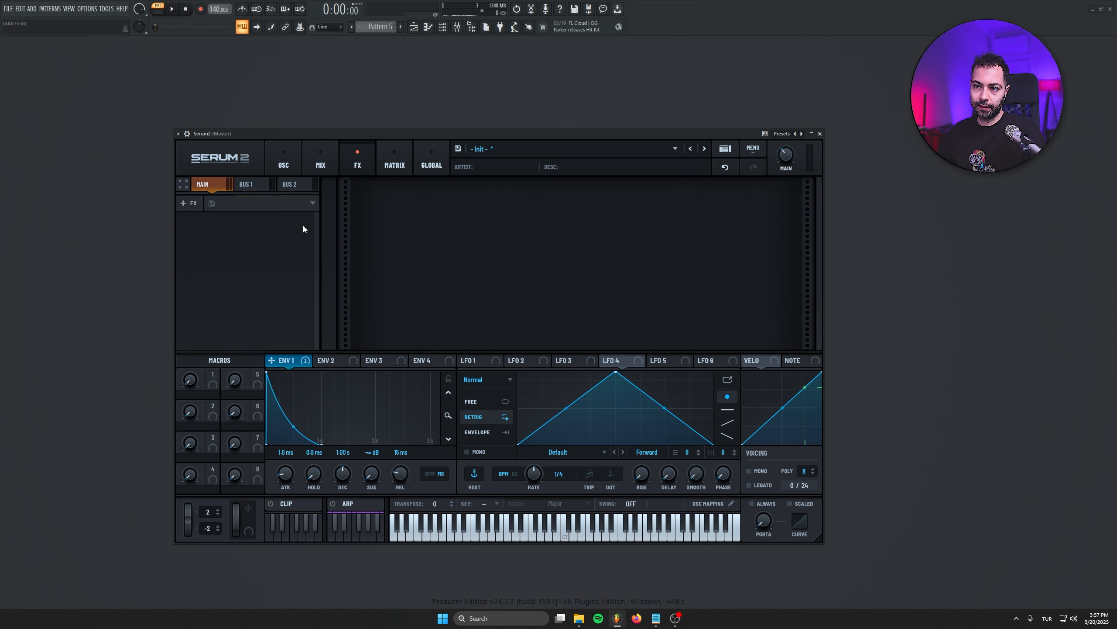
# - Add a Splitter L/H effect to the main effects chain and insert a Distortion on its highs band
pyautogui.click(191, 212)
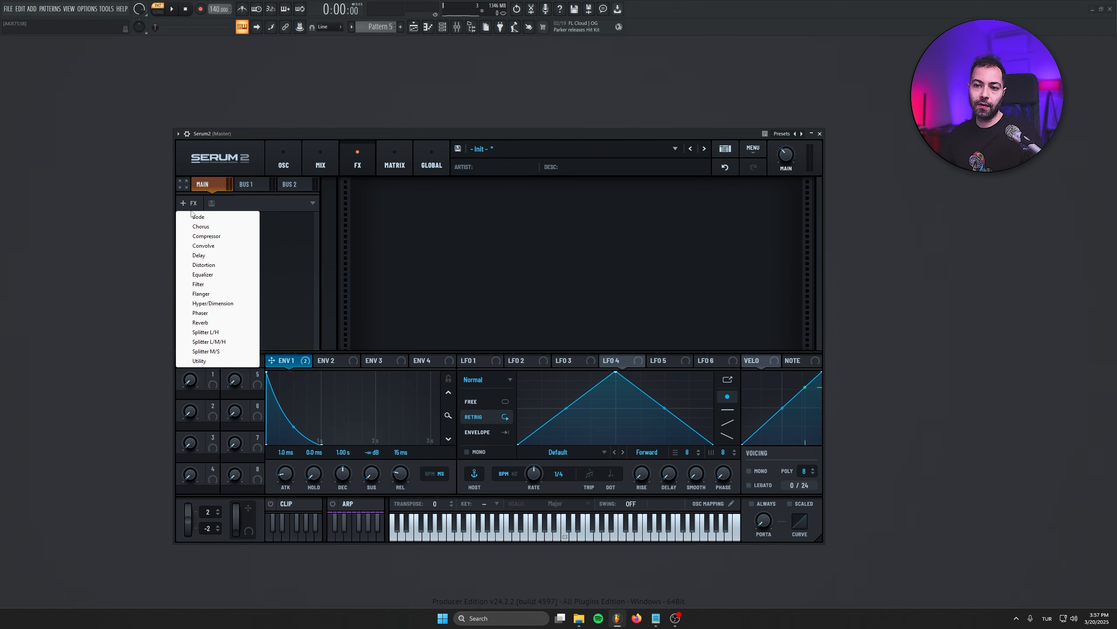
pyautogui.click(217, 336)
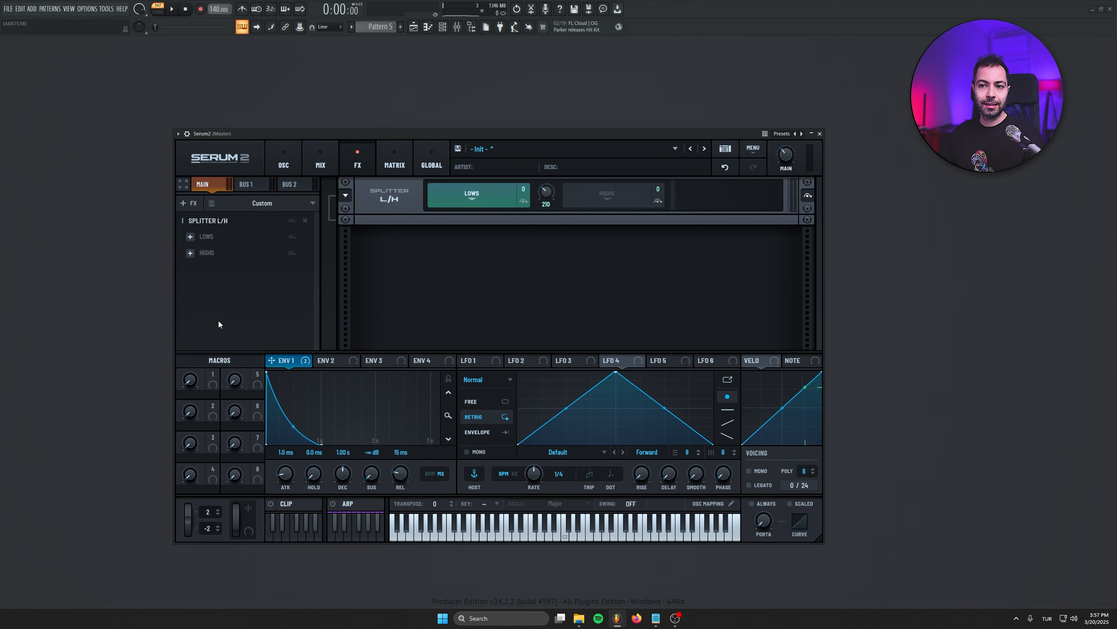
pyautogui.click(205, 239)
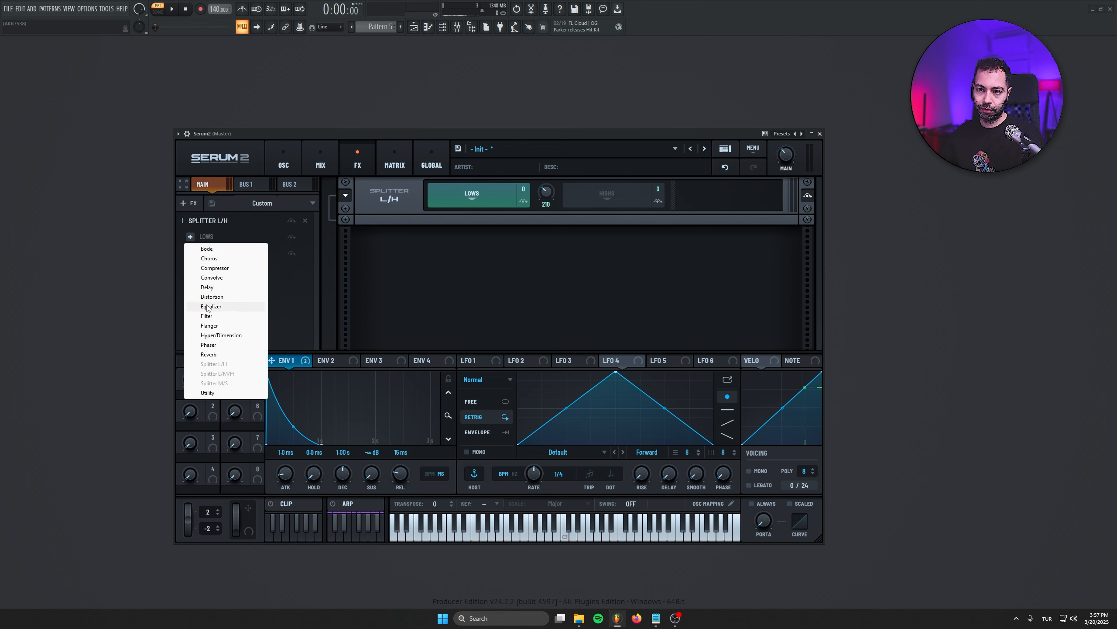
pyautogui.click(280, 259)
pyautogui.click(212, 254)
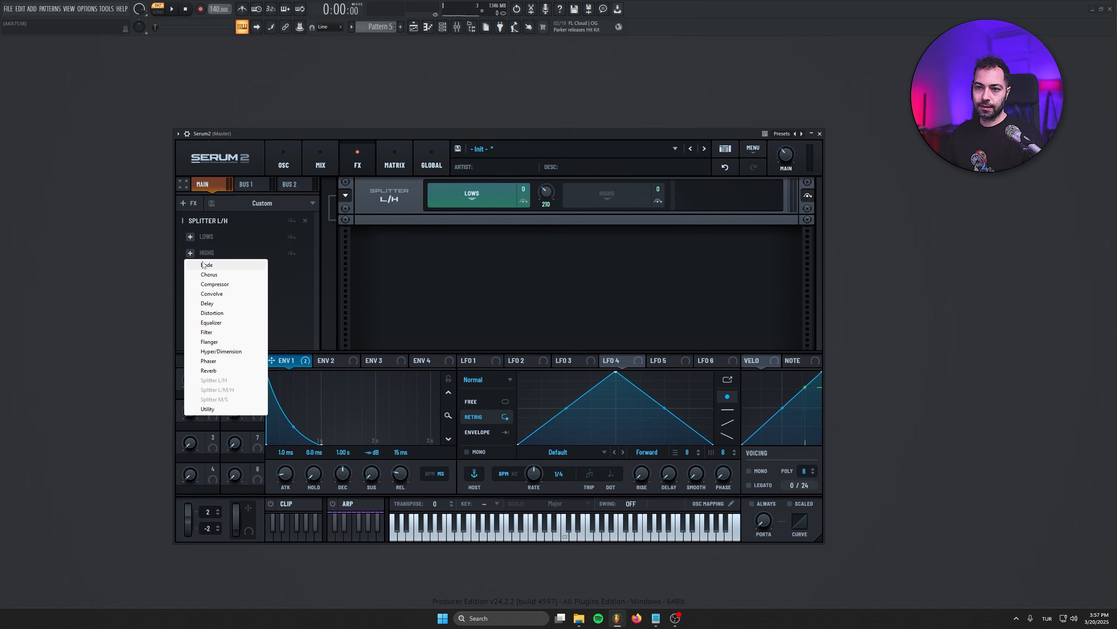
pyautogui.click(226, 312)
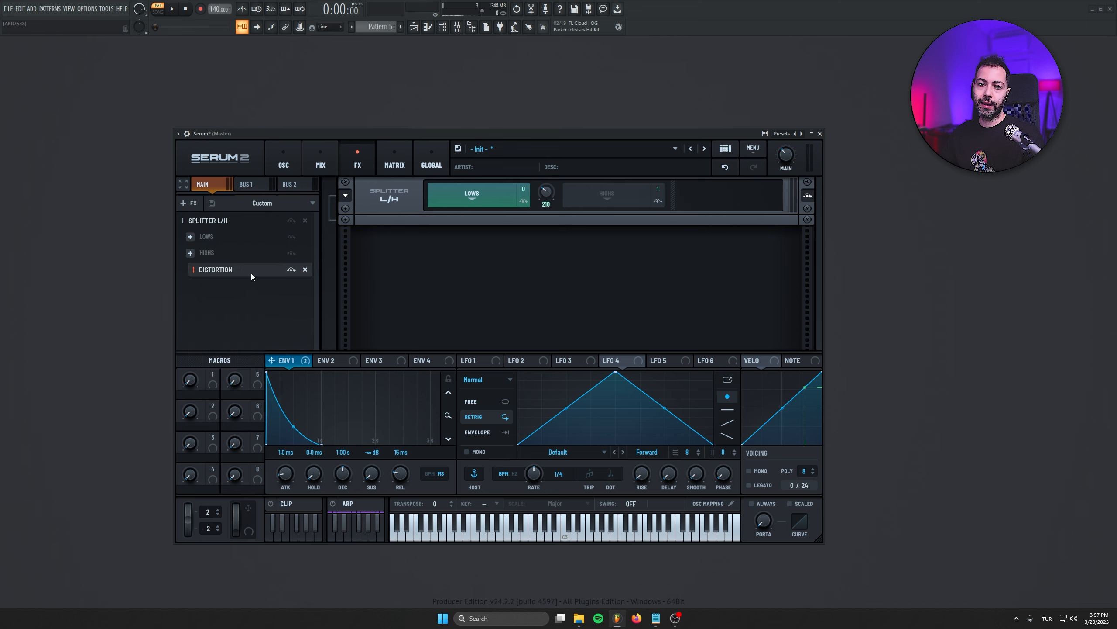
pyautogui.click(252, 275)
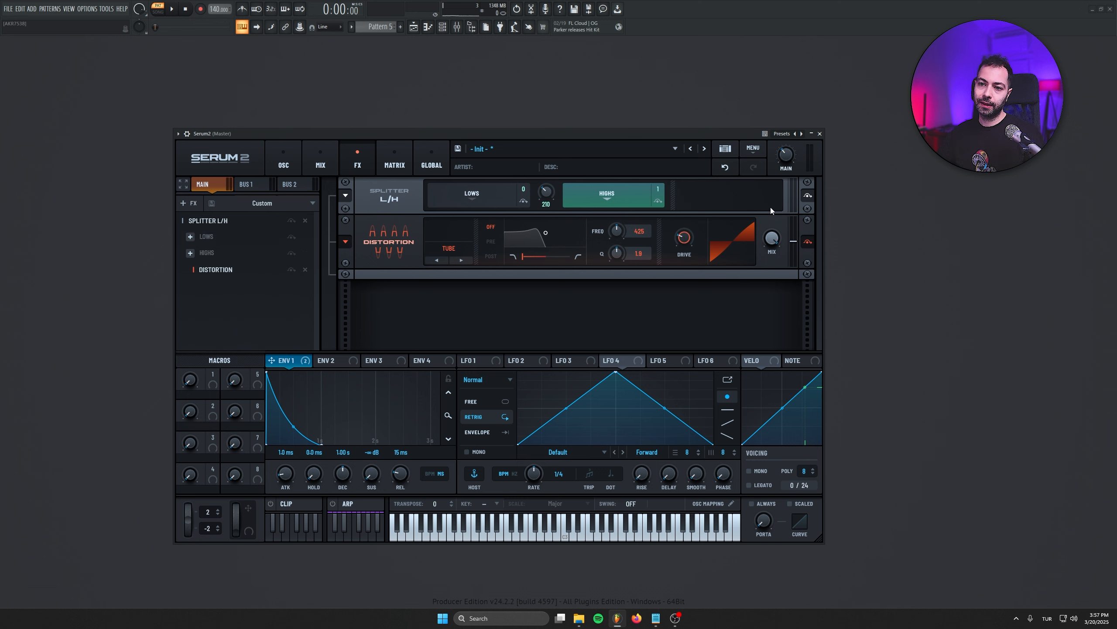
# - Audition the split distortion, toggling the splitter's bypass and inspecting its low and high bands
pyautogui.press('space')
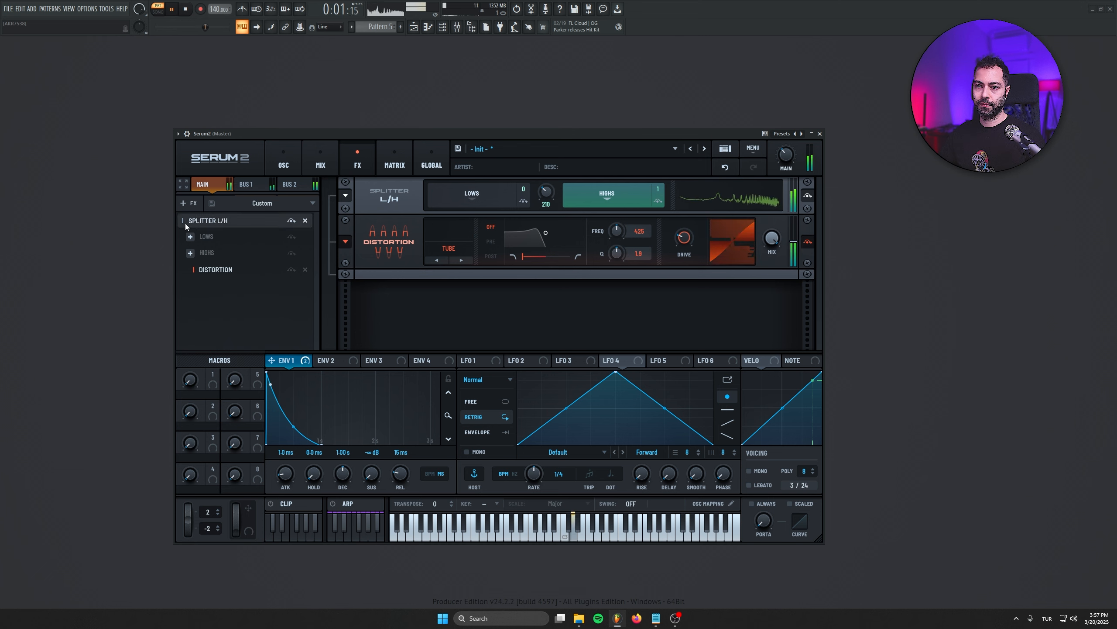
pyautogui.click(292, 220)
pyautogui.click(291, 220)
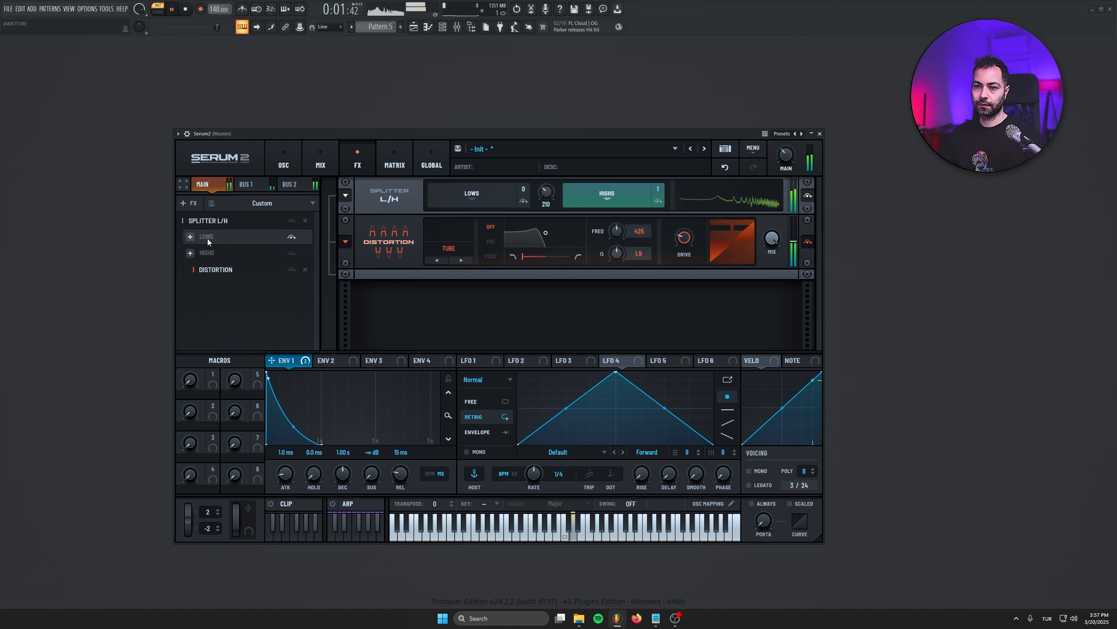
pyautogui.click(190, 253)
pyautogui.click(199, 242)
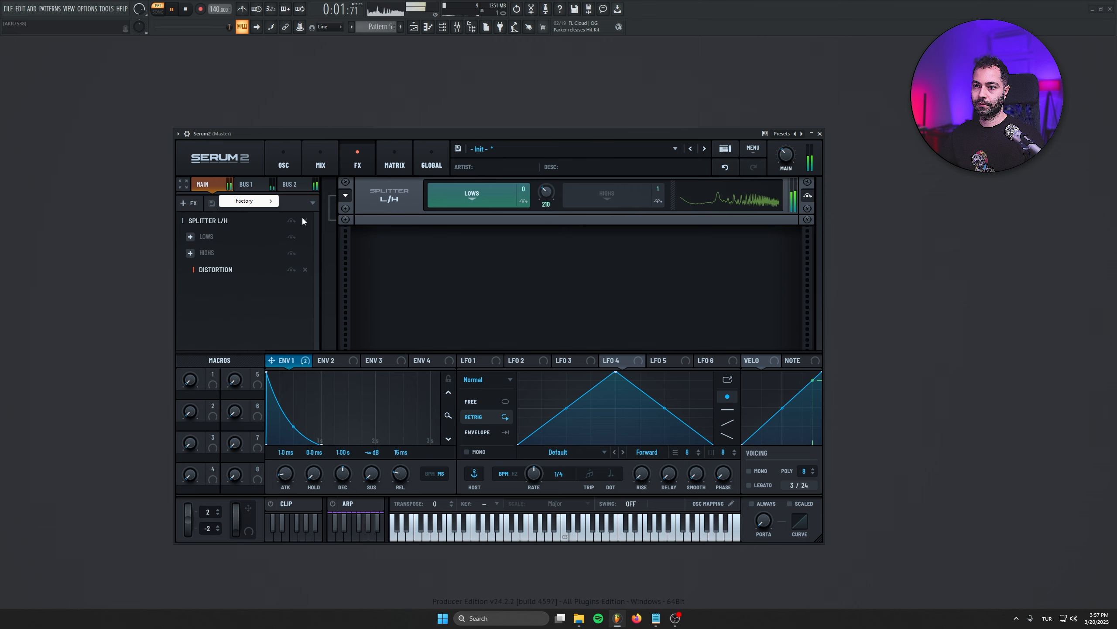
# - Remove the Splitter L/H effect and initialize the preset
pyautogui.click(305, 220)
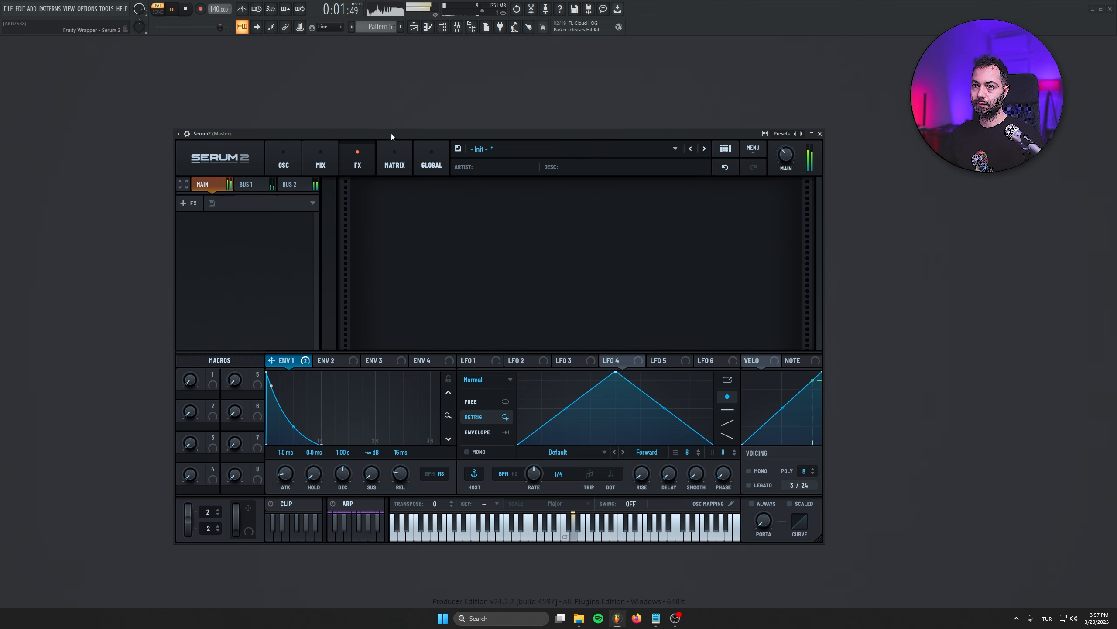
pyautogui.click(288, 164)
pyautogui.click(753, 148)
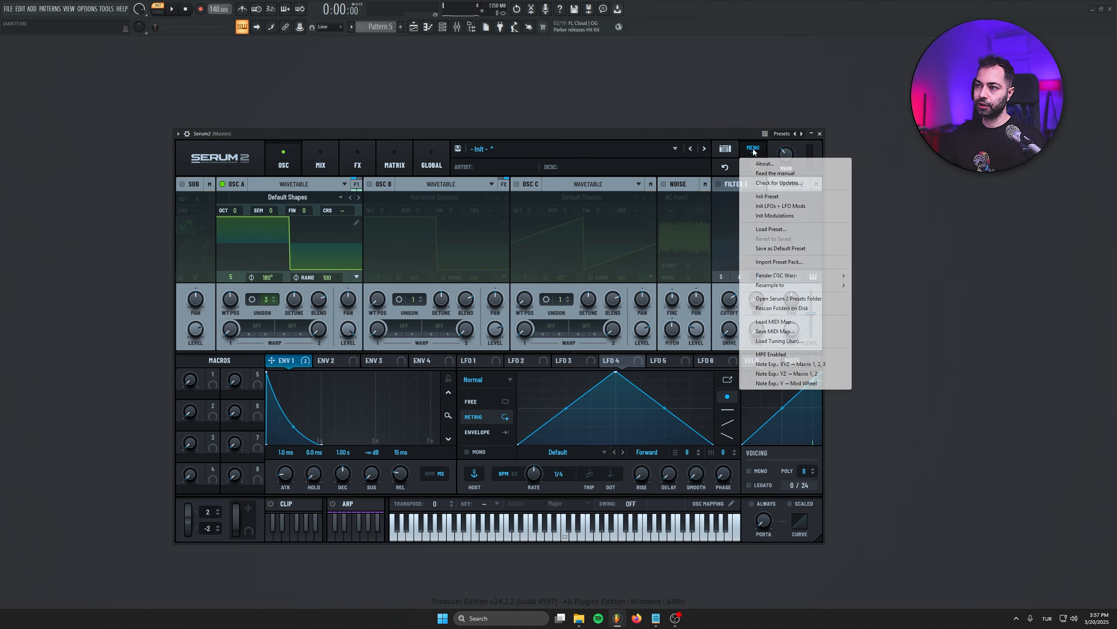
pyautogui.click(767, 197)
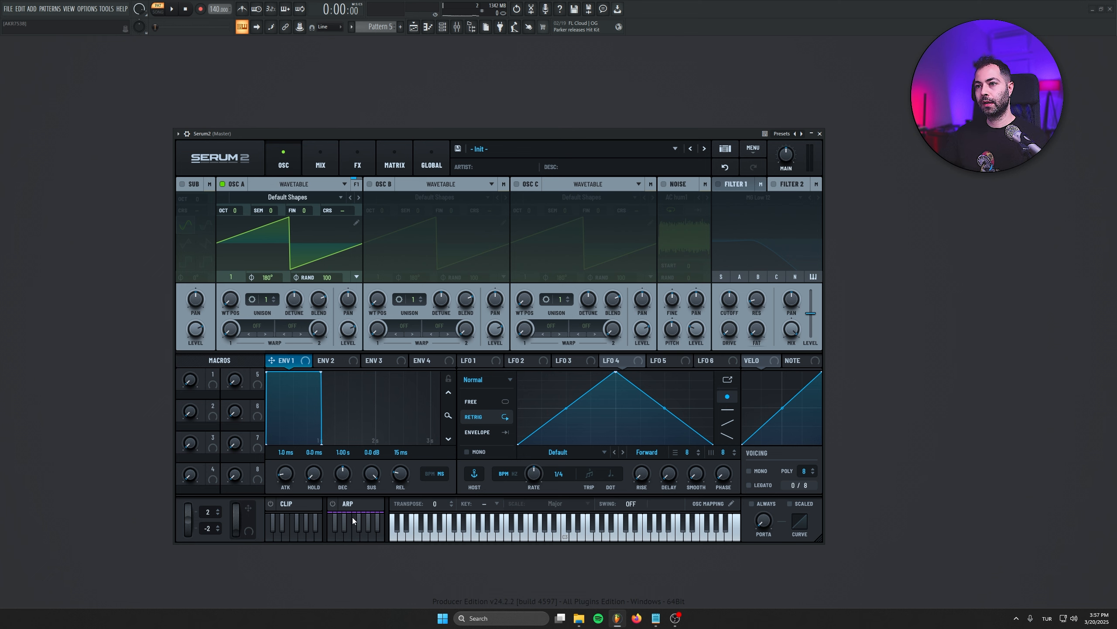
# - Enable the arpeggiator with its first pattern slot and play a note while varying its rate
pyautogui.click(349, 504)
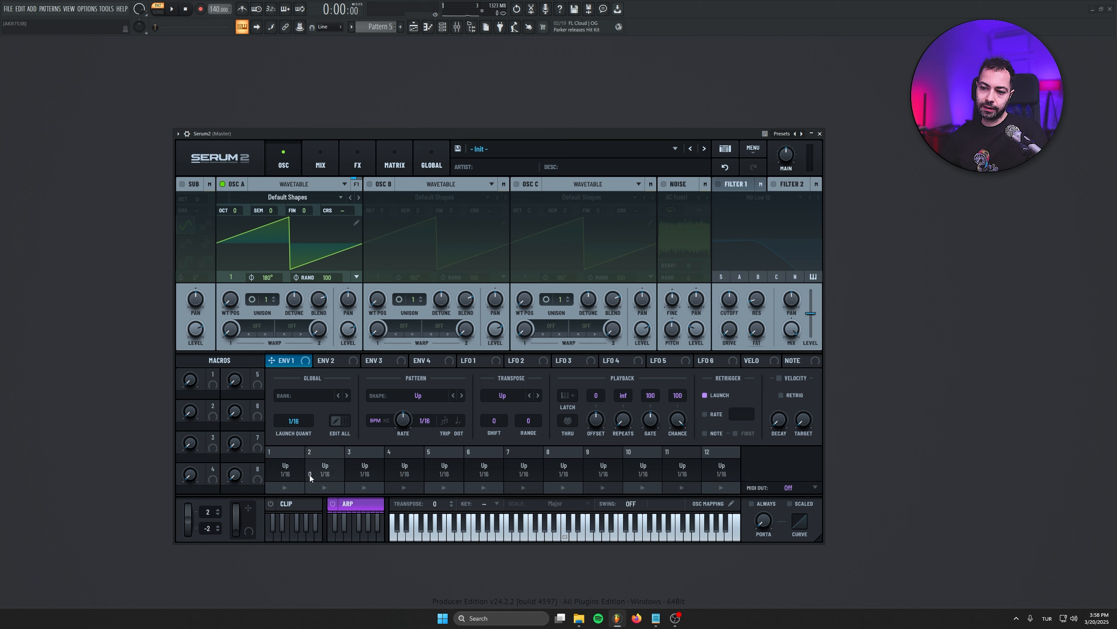
pyautogui.click(285, 489)
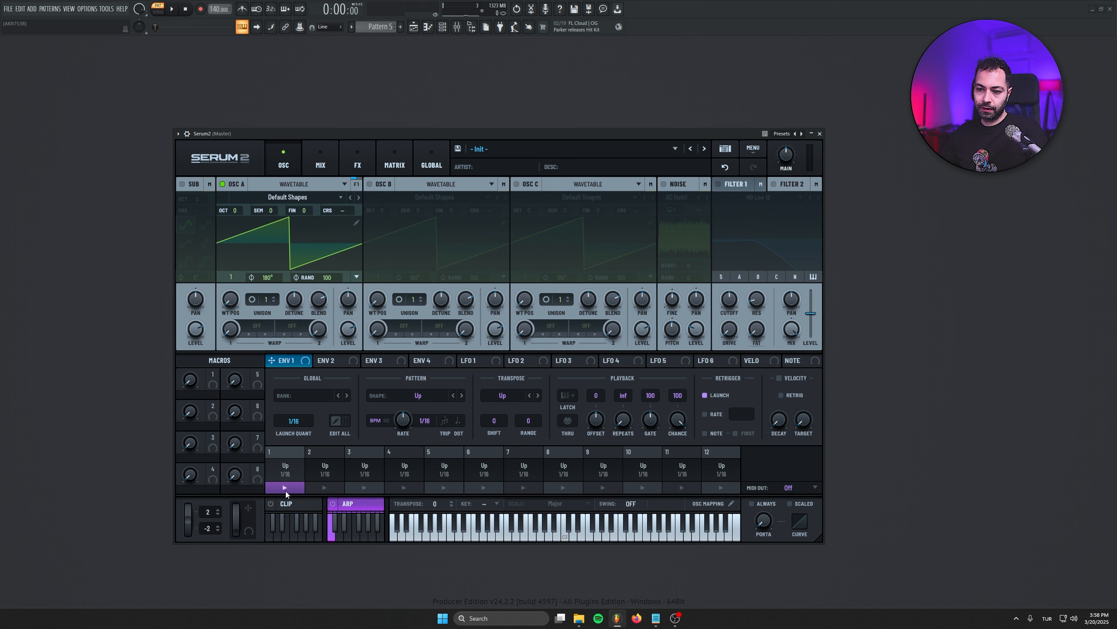
pyautogui.click(333, 504)
pyautogui.press('s')
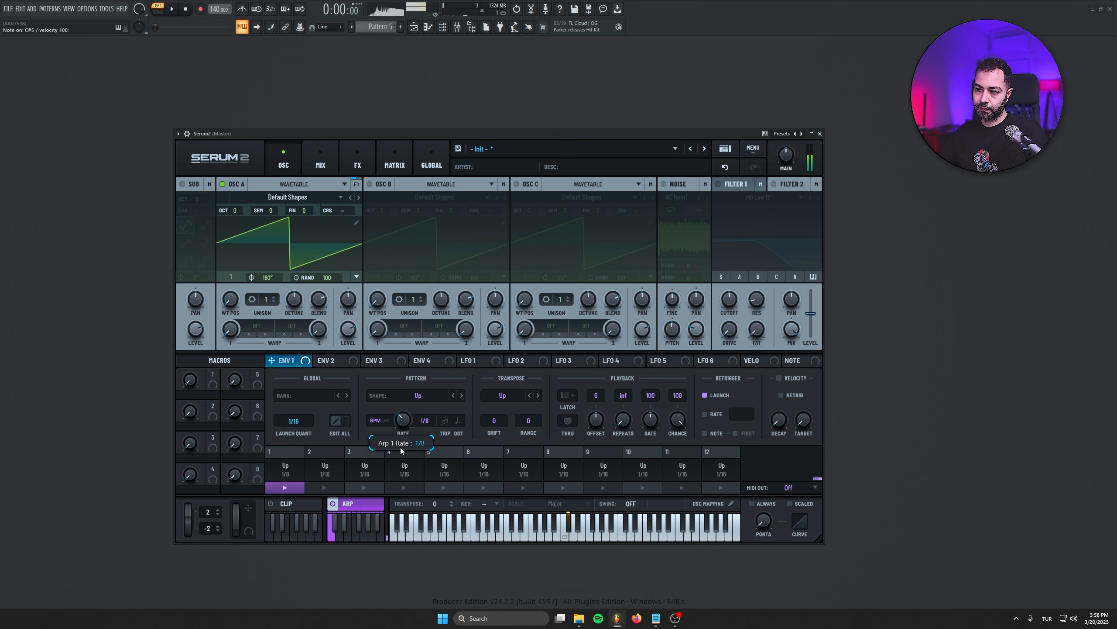
pyautogui.moveTo(397, 437); pyautogui.dragTo(395, 411)
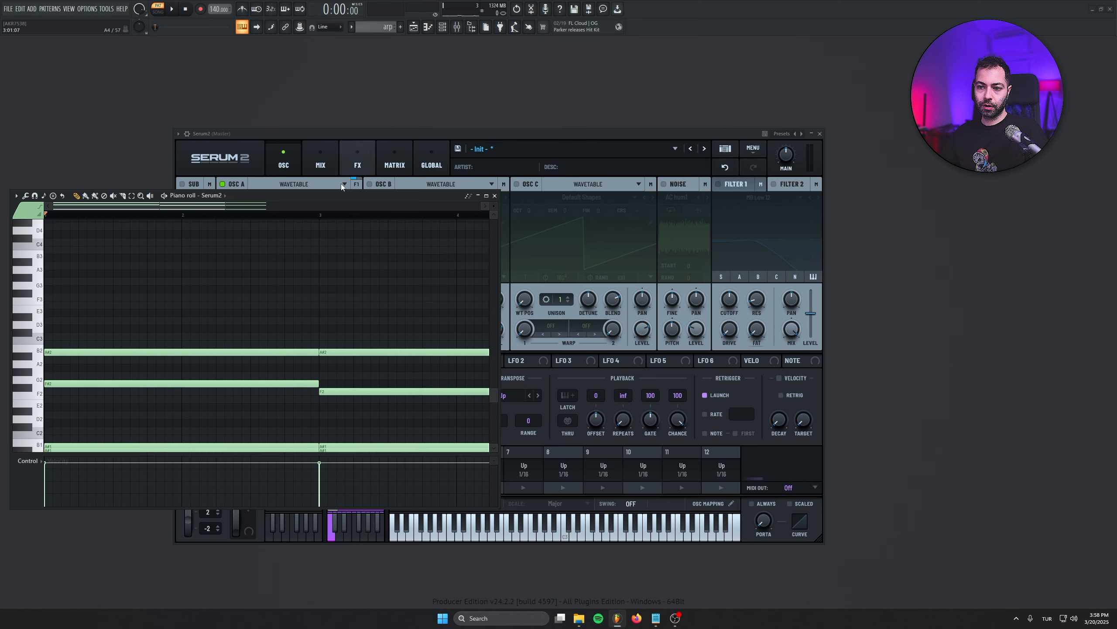
# - Place the synth window beside the arp pattern's piano roll and set oscillator A's octave to +1, auditioning the pattern
pyautogui.press('space')
pyautogui.press('space')
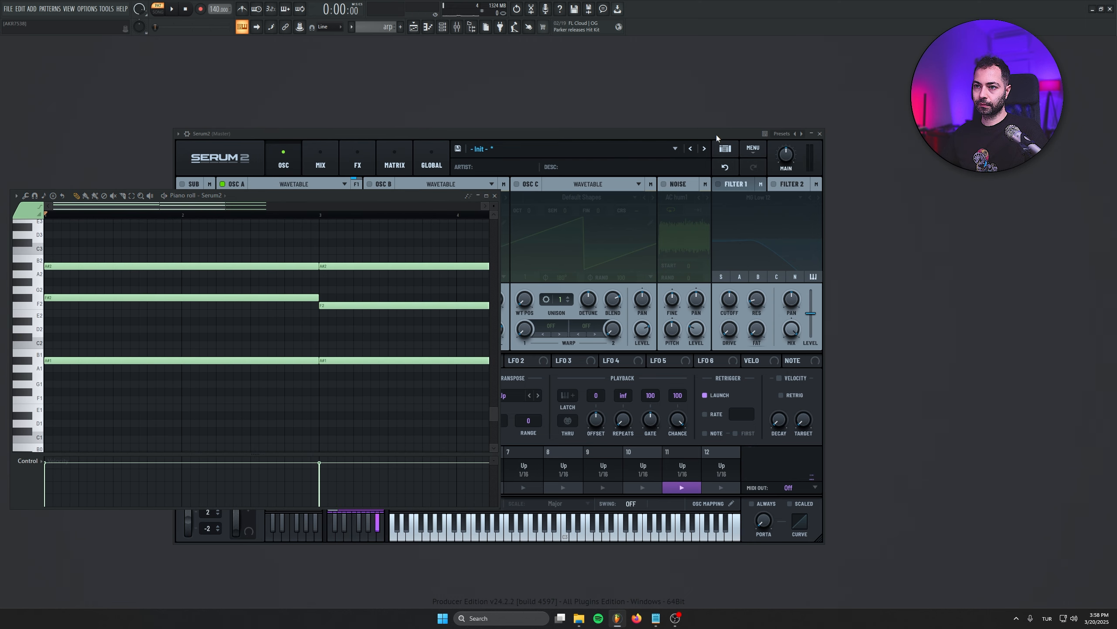
pyautogui.moveTo(716, 136); pyautogui.dragTo(945, 132)
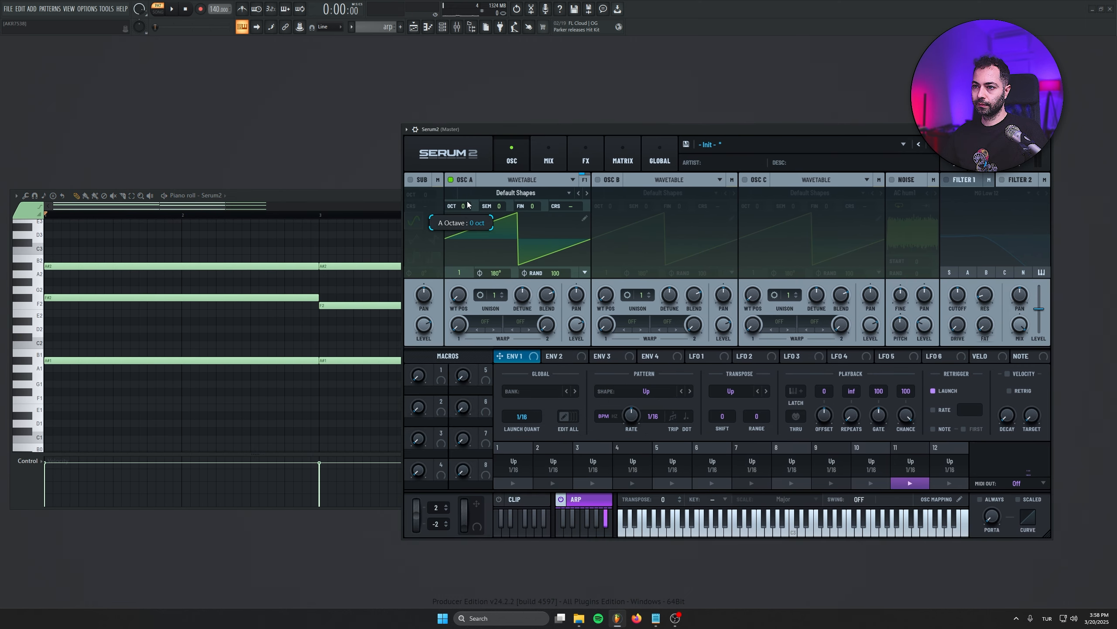
pyautogui.moveTo(468, 204); pyautogui.dragTo(468, 184)
pyautogui.press('space')
pyautogui.press('space')
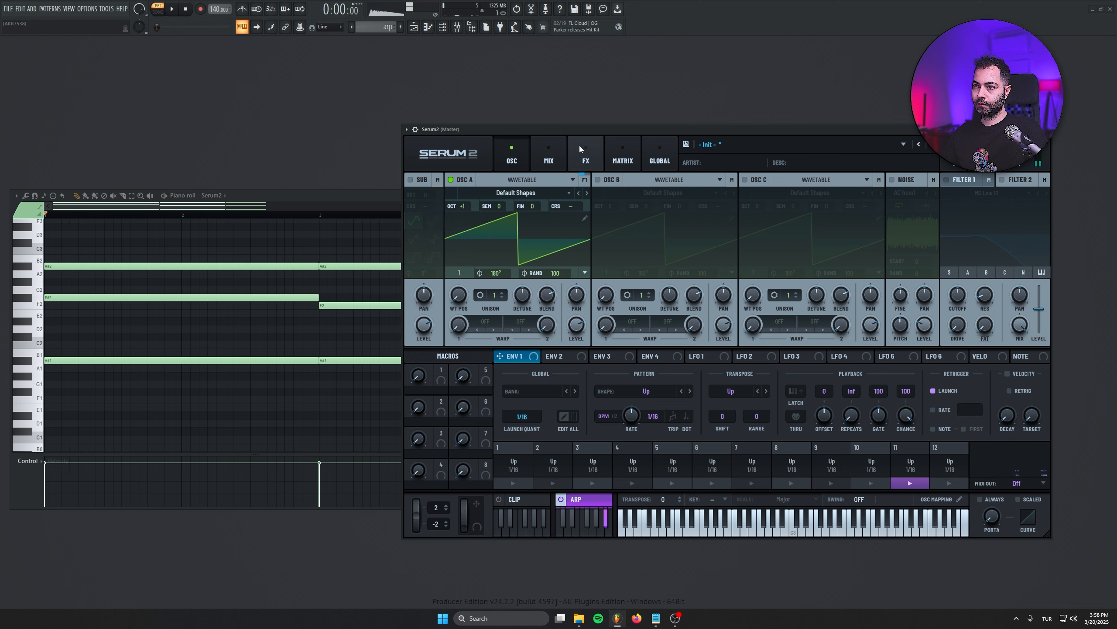
# - Set arpeggiator slot 11's transpose shift to 12 and its range to 2
pyautogui.click(594, 499)
pyautogui.click(599, 498)
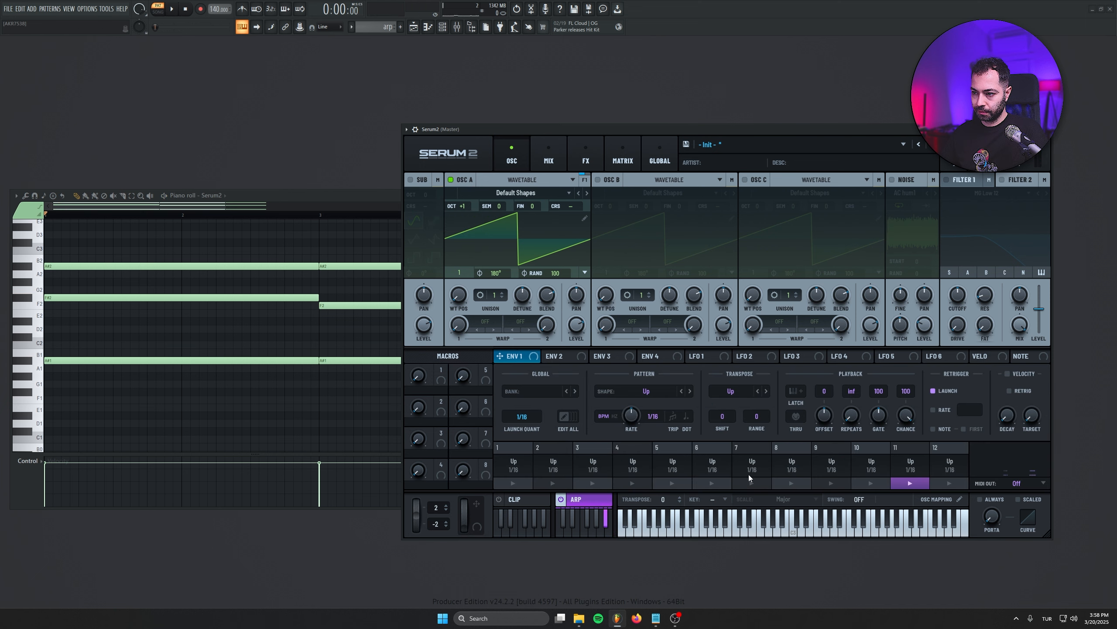
pyautogui.moveTo(731, 415); pyautogui.dragTo(734, 394)
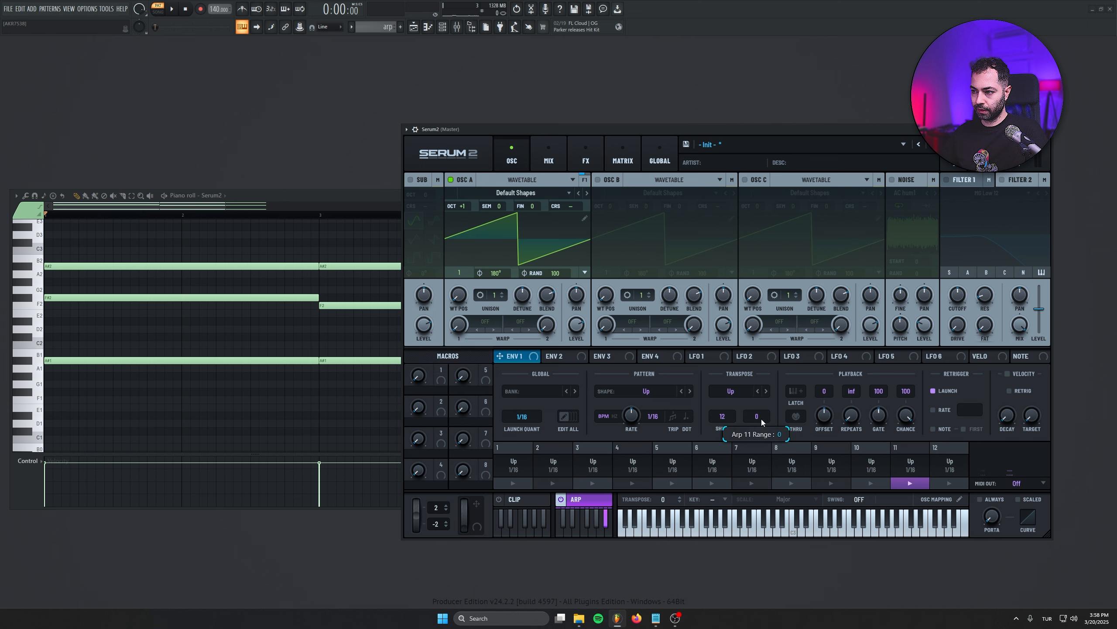
pyautogui.moveTo(767, 395); pyautogui.dragTo(768, 393)
# - Play the arpeggiated chords and zoom the piano roll out to show the whole pattern beside the synth
pyautogui.press('space')
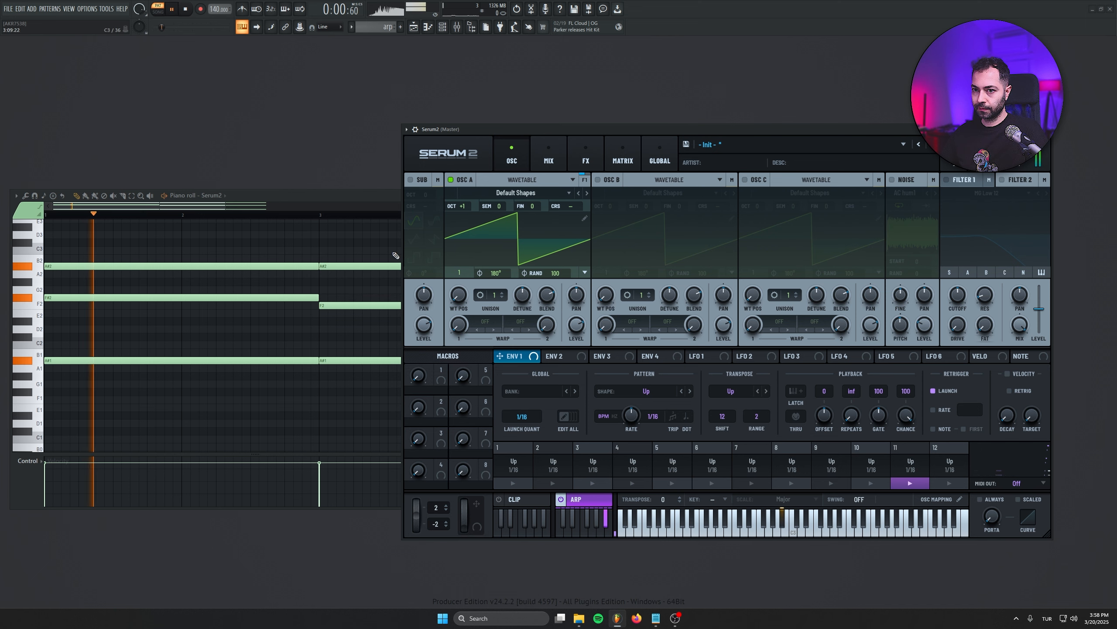
pyautogui.moveTo(368, 195); pyautogui.dragTo(366, 195)
pyautogui.scroll(1, 357, 381)
pyautogui.scroll(-4, 361, 387)
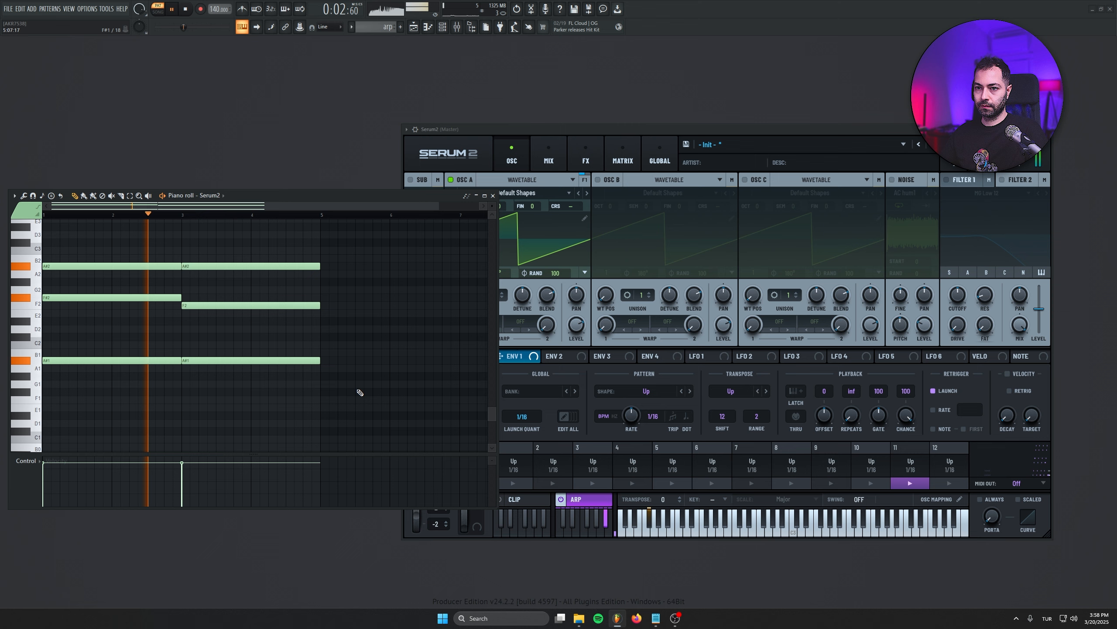
pyautogui.scroll(3, 387, 405)
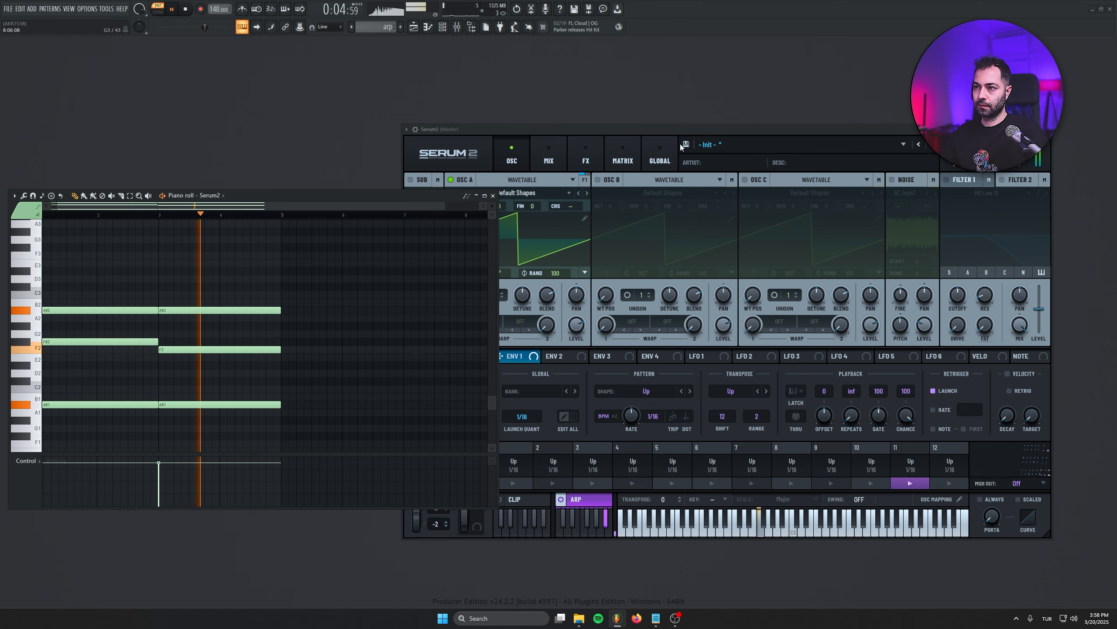
pyautogui.moveTo(681, 130); pyautogui.dragTo(690, 132)
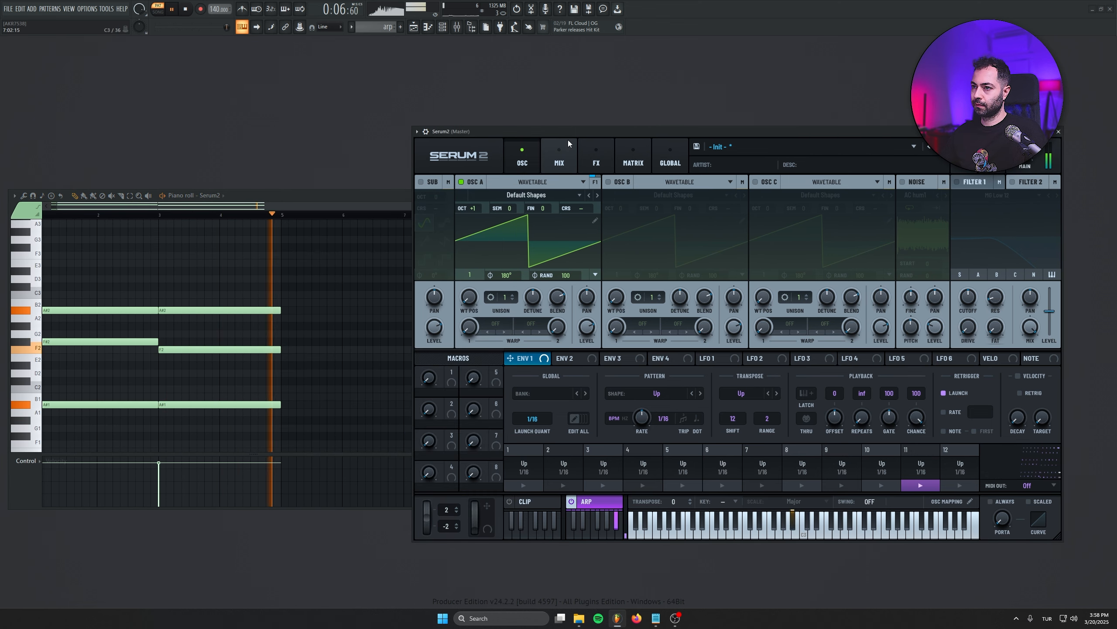
# - Add a Reverb to the main effects chain, set its type to Hall and its mix to about 31%
pyautogui.click(559, 157)
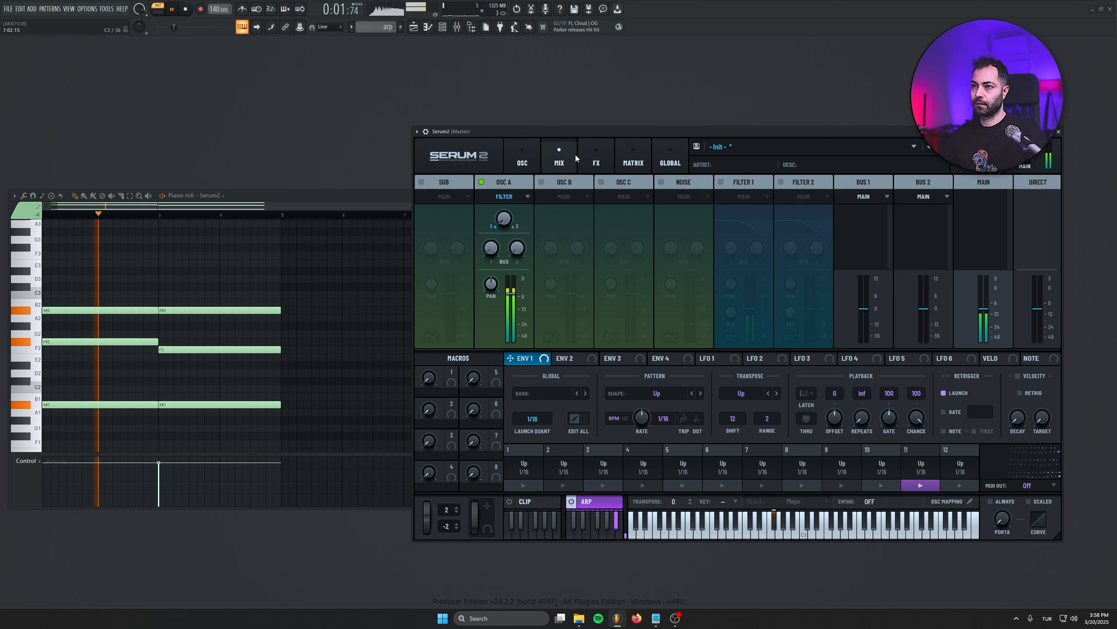
pyautogui.click(597, 158)
pyautogui.click(430, 201)
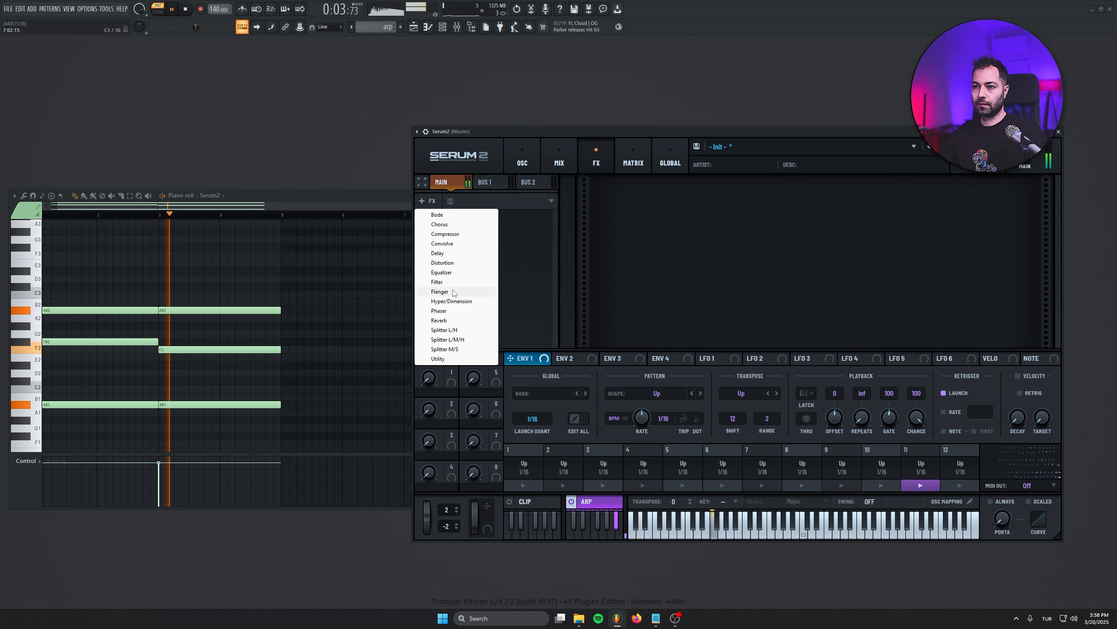
pyautogui.click(445, 317)
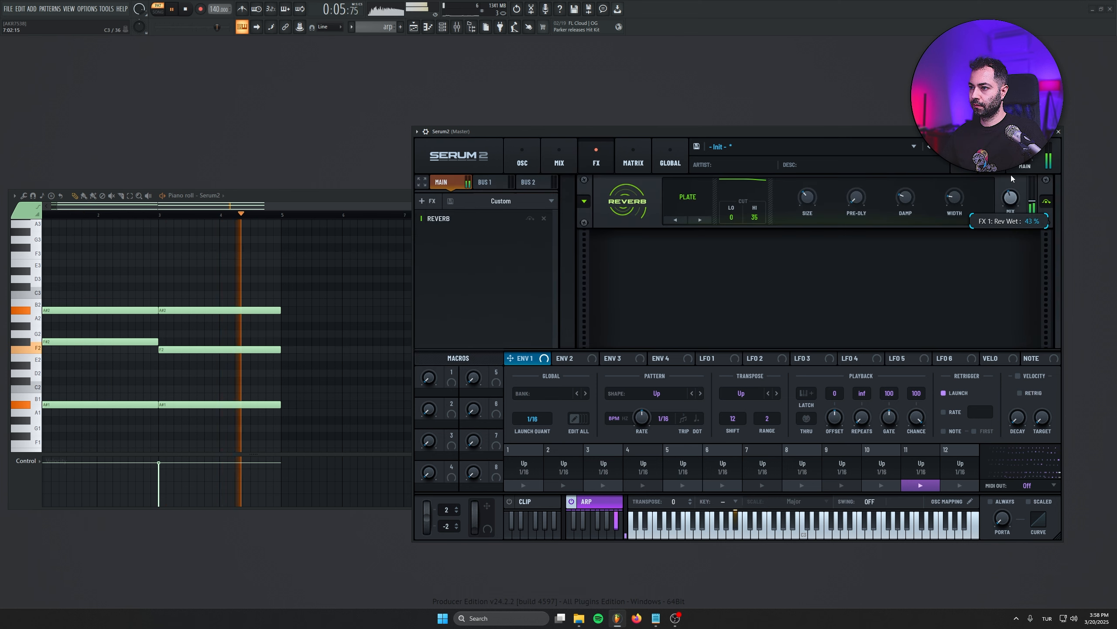
pyautogui.click(687, 199)
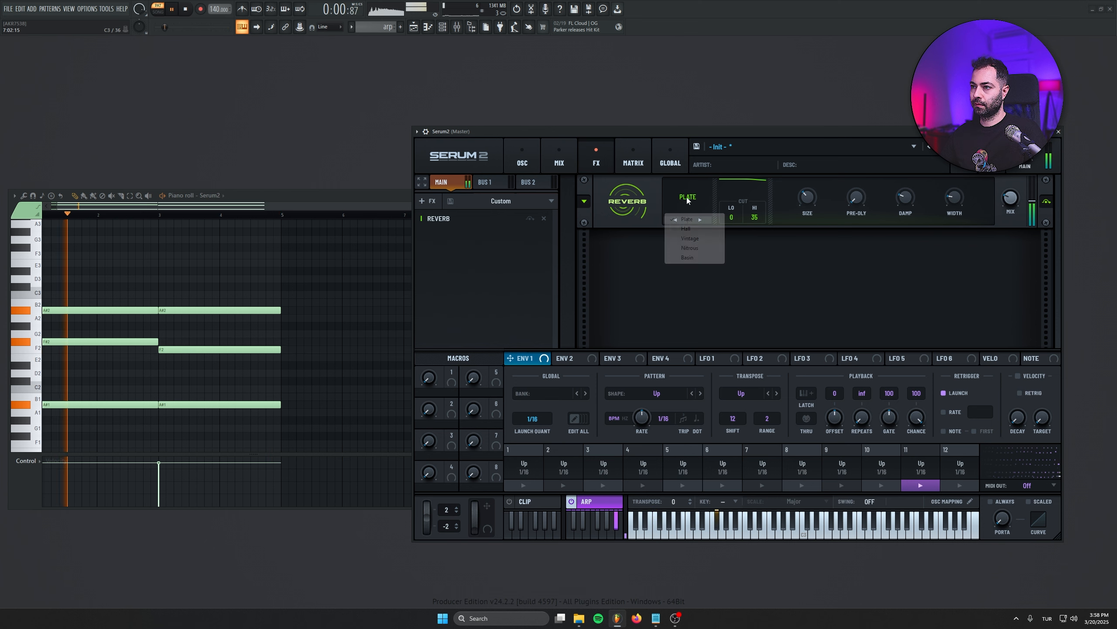
pyautogui.click(686, 228)
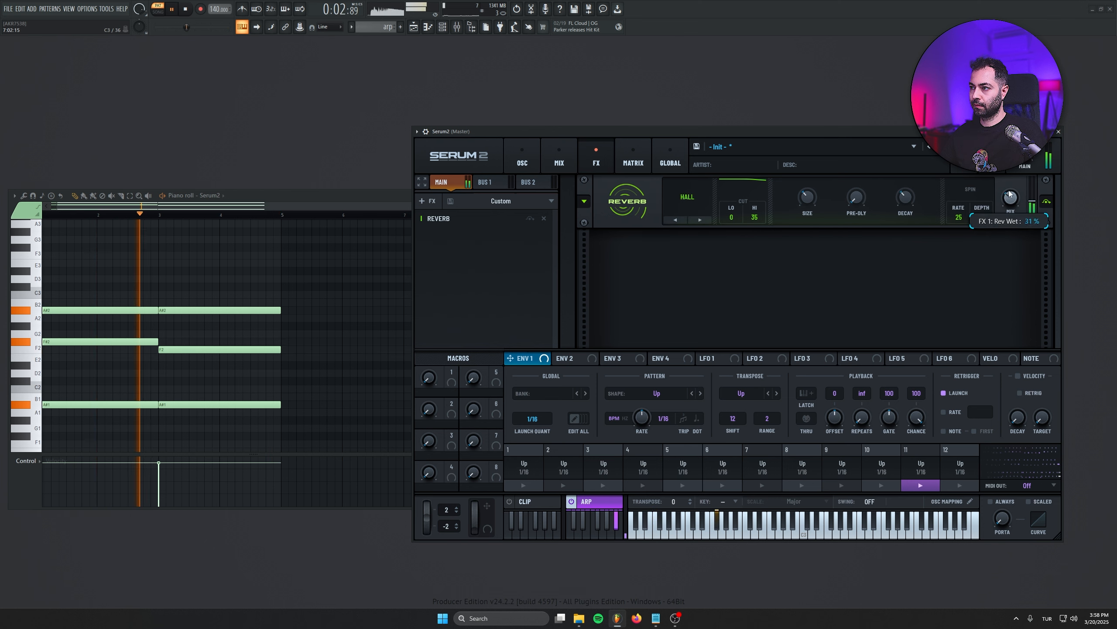
# - Add a Compressor after the reverb, switch it to Multiband and set its gain to 10.8
pyautogui.click(429, 201)
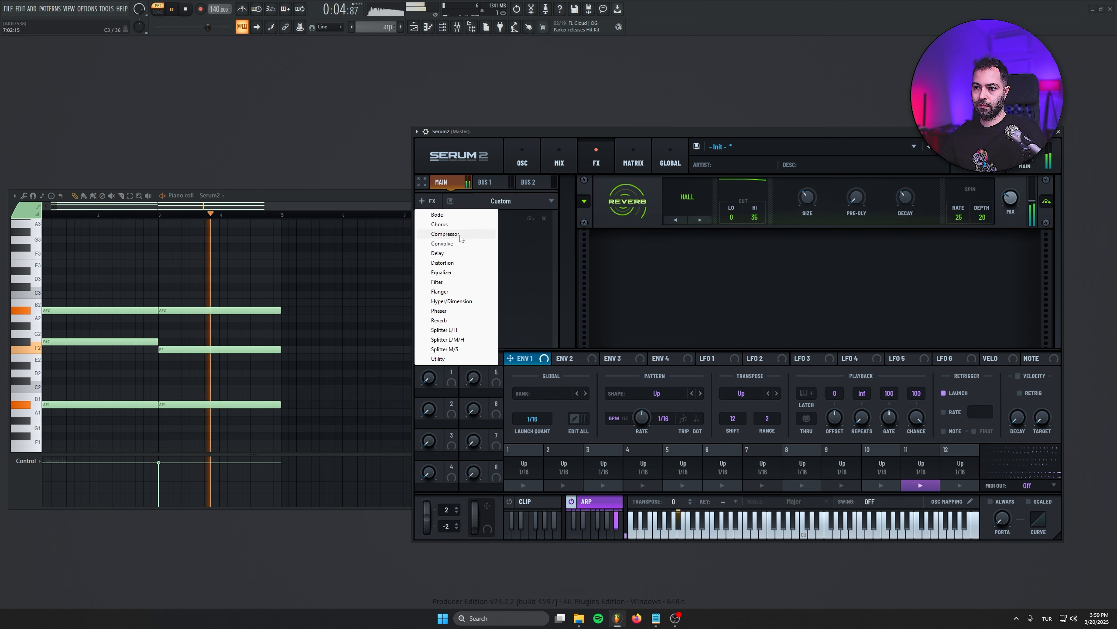
pyautogui.click(445, 233)
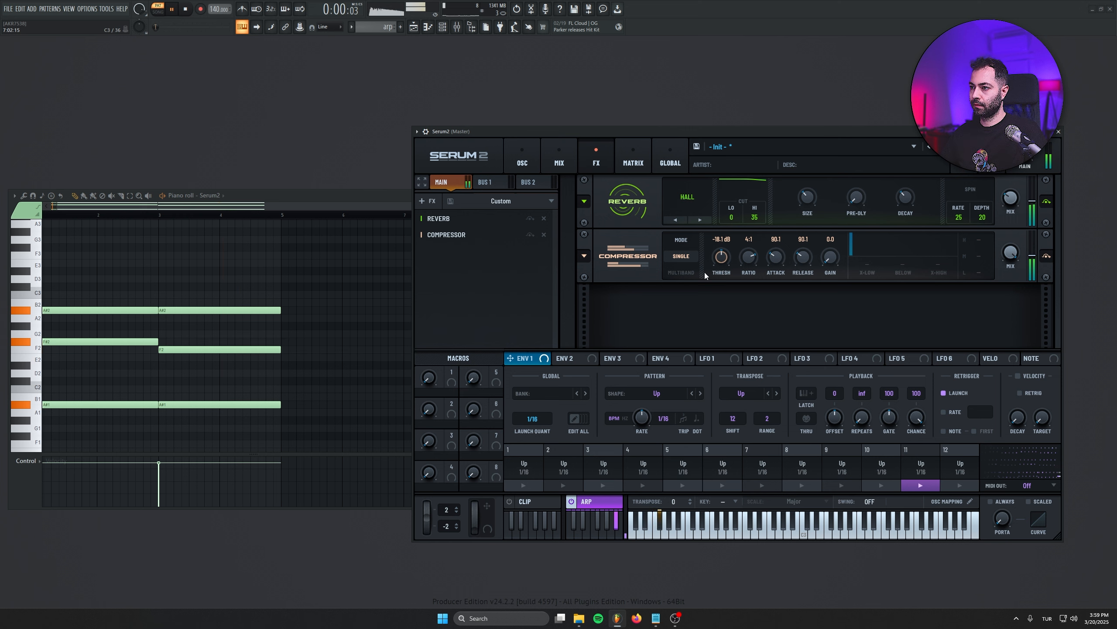
pyautogui.click(681, 272)
pyautogui.moveTo(843, 260); pyautogui.dragTo(819, 225)
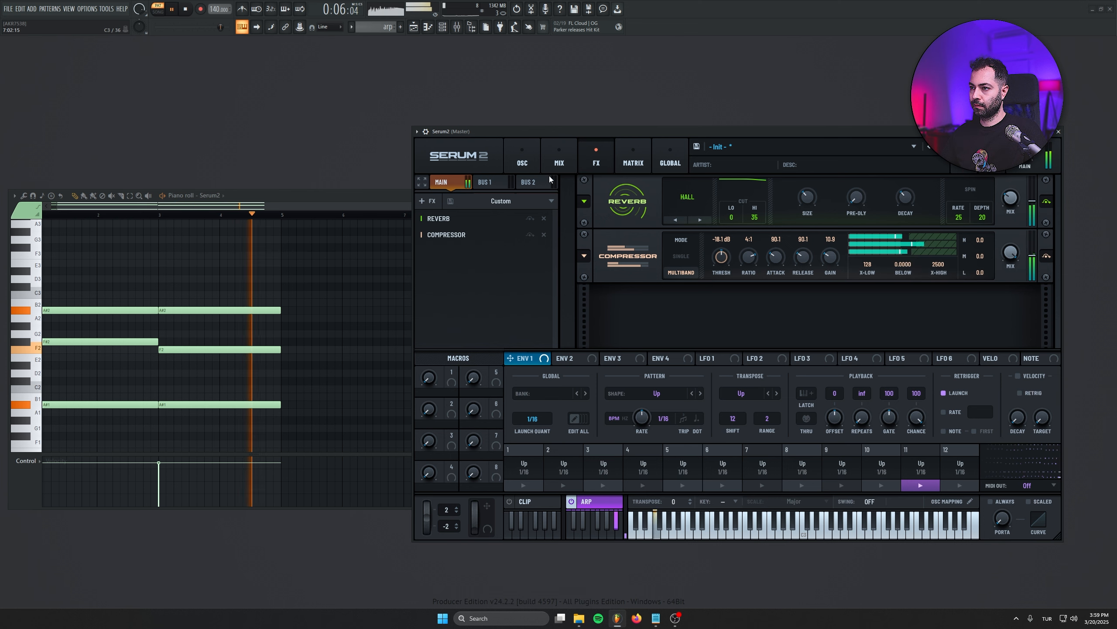
# - Return to the oscillator page, shift the synth window slightly and stop playback
pyautogui.click(523, 159)
pyautogui.moveTo(651, 133); pyautogui.dragTo(630, 133)
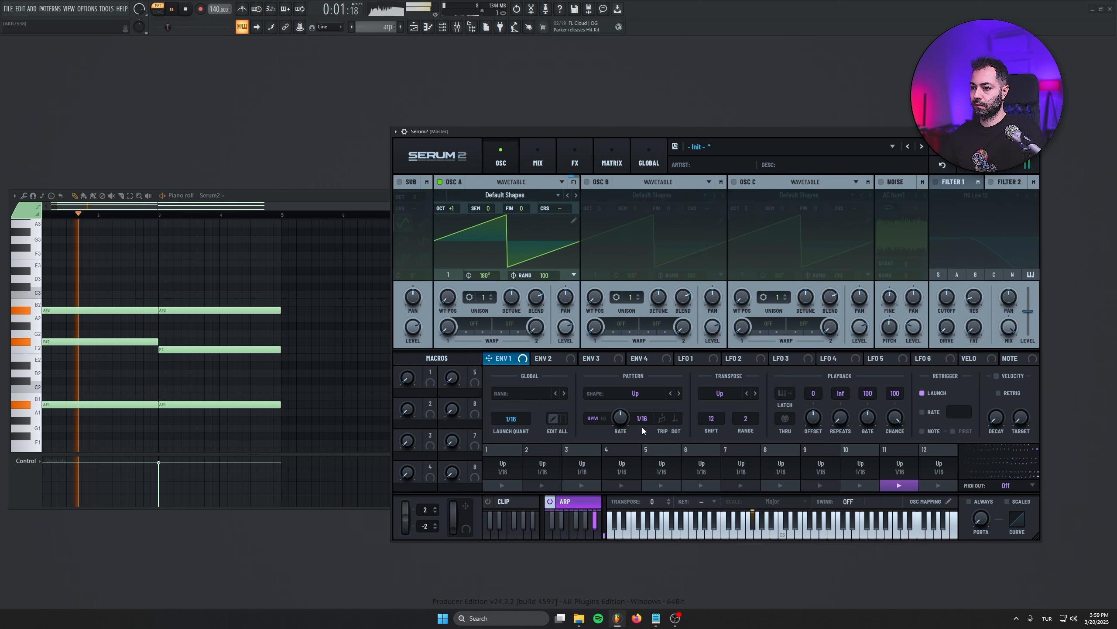
pyautogui.press('space')
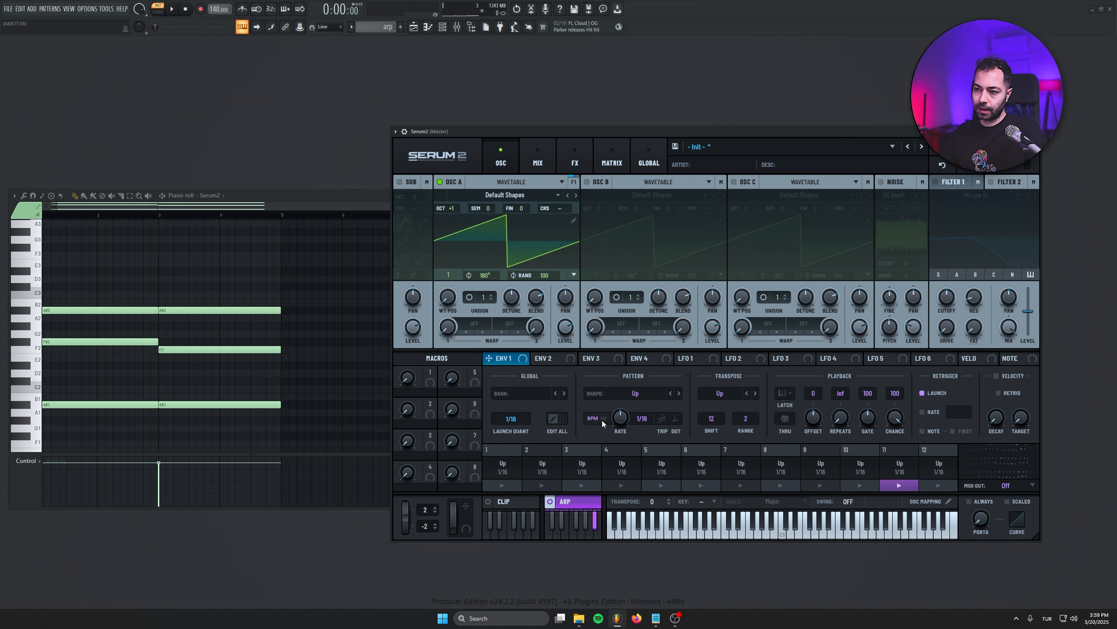
# - Switch the arpeggiator rate from tempo sync to free Hz mode, try different speeds and set it to 2.1 ms
pyautogui.moveTo(623, 419); pyautogui.dragTo(615, 374)
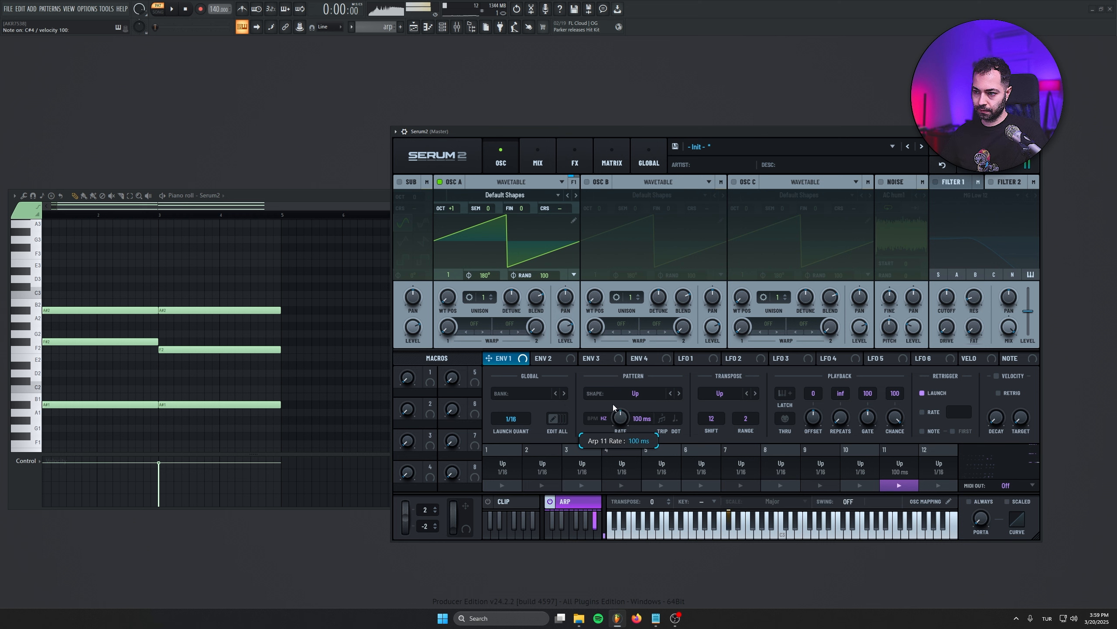
pyautogui.moveTo(610, 434); pyautogui.dragTo(609, 452)
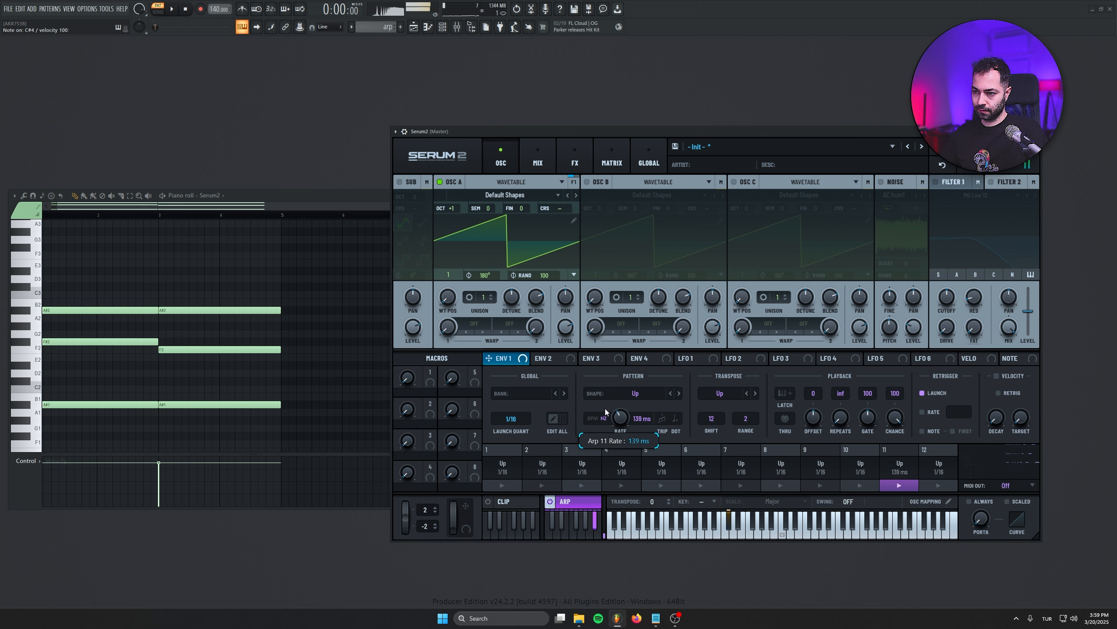
pyautogui.moveTo(606, 411); pyautogui.dragTo(621, 362)
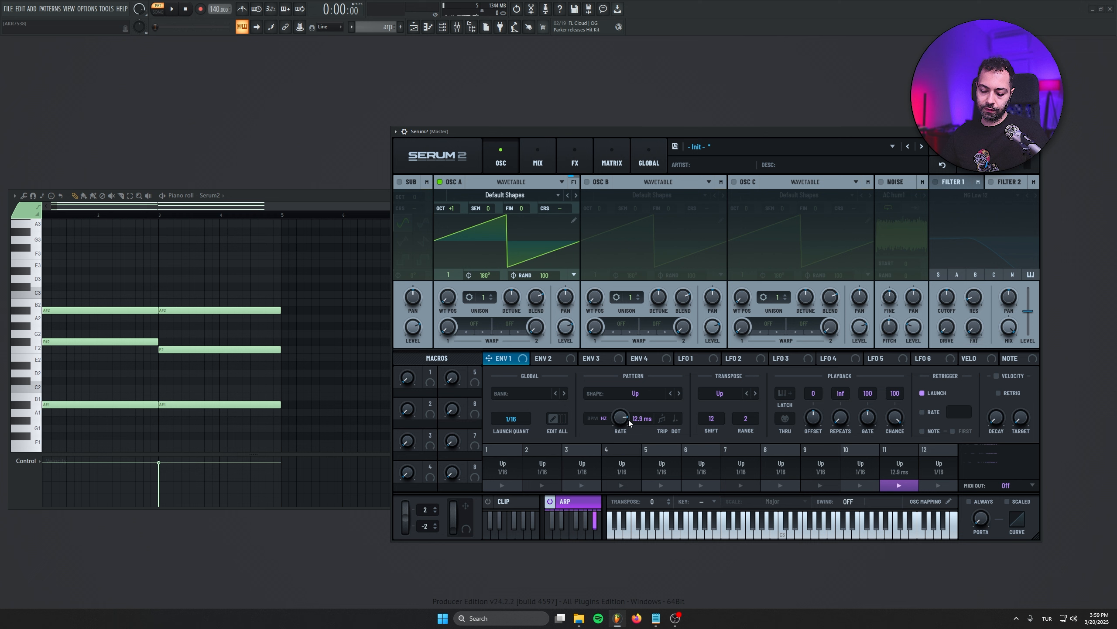
pyautogui.moveTo(629, 419); pyautogui.dragTo(621, 397)
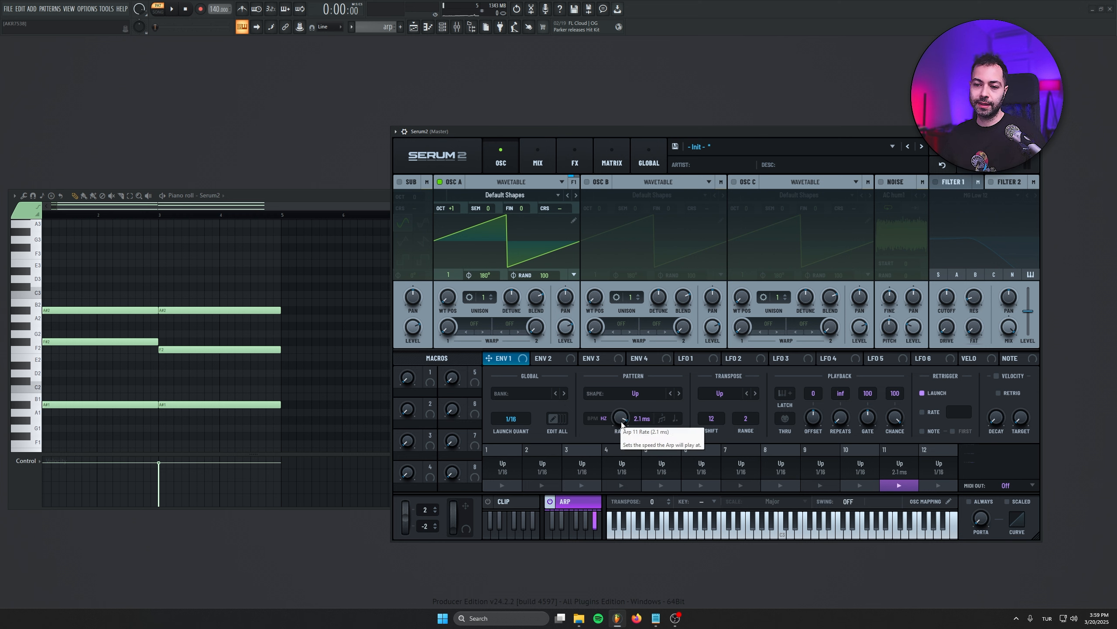
# - Slow the arpeggiator rate to 1.0 s during playback, stop playback and return the rate to BPM sync
pyautogui.press('space')
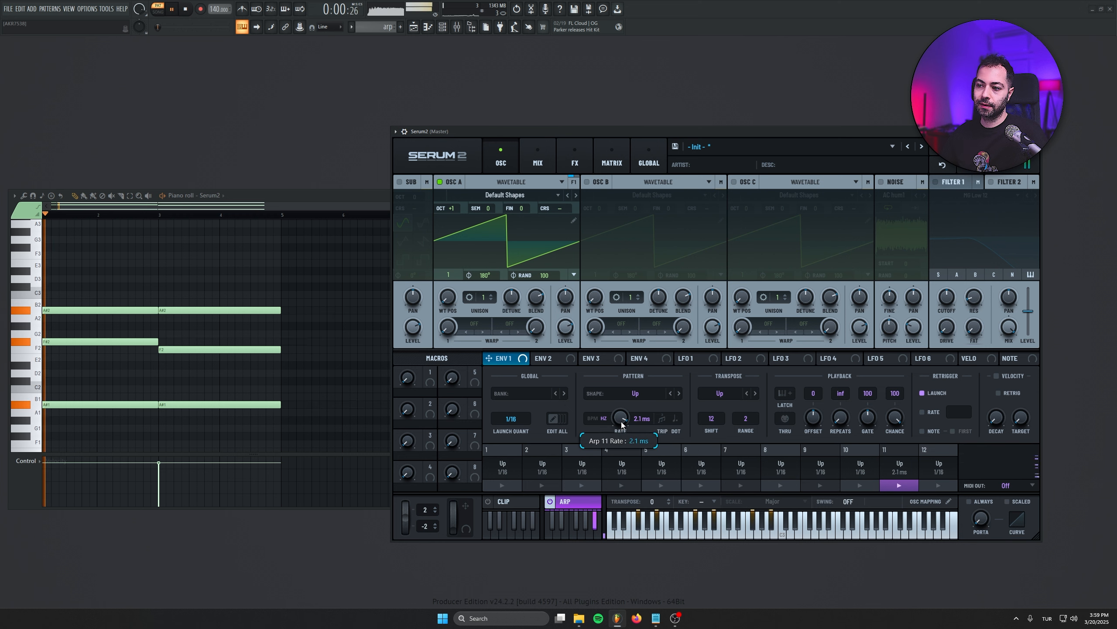
pyautogui.moveTo(622, 425); pyautogui.dragTo(606, 537)
pyautogui.press('space')
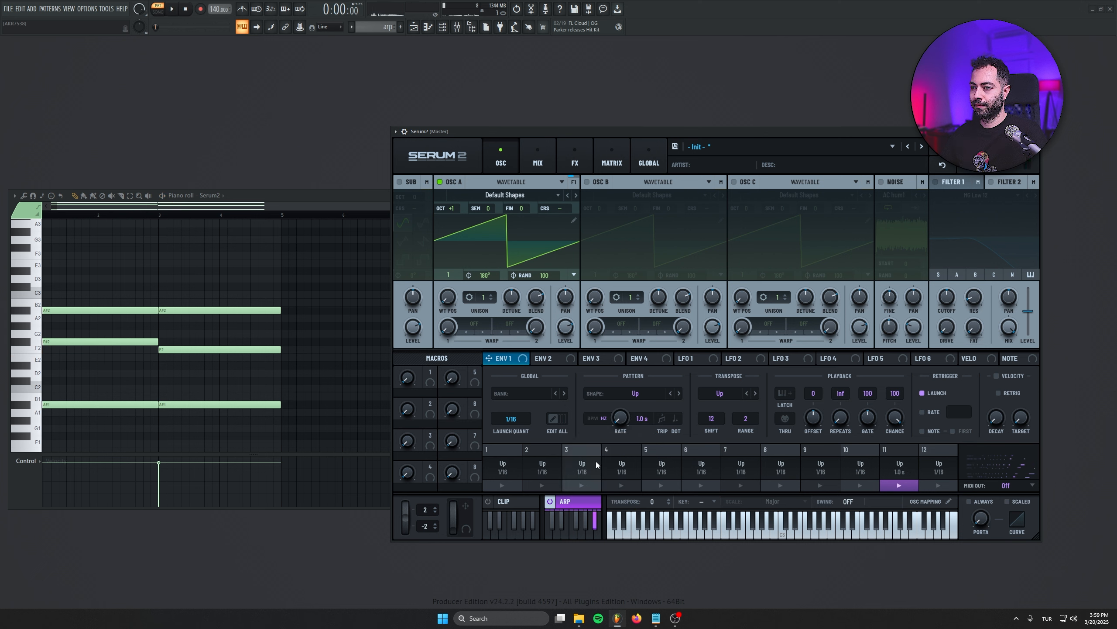
pyautogui.click(596, 418)
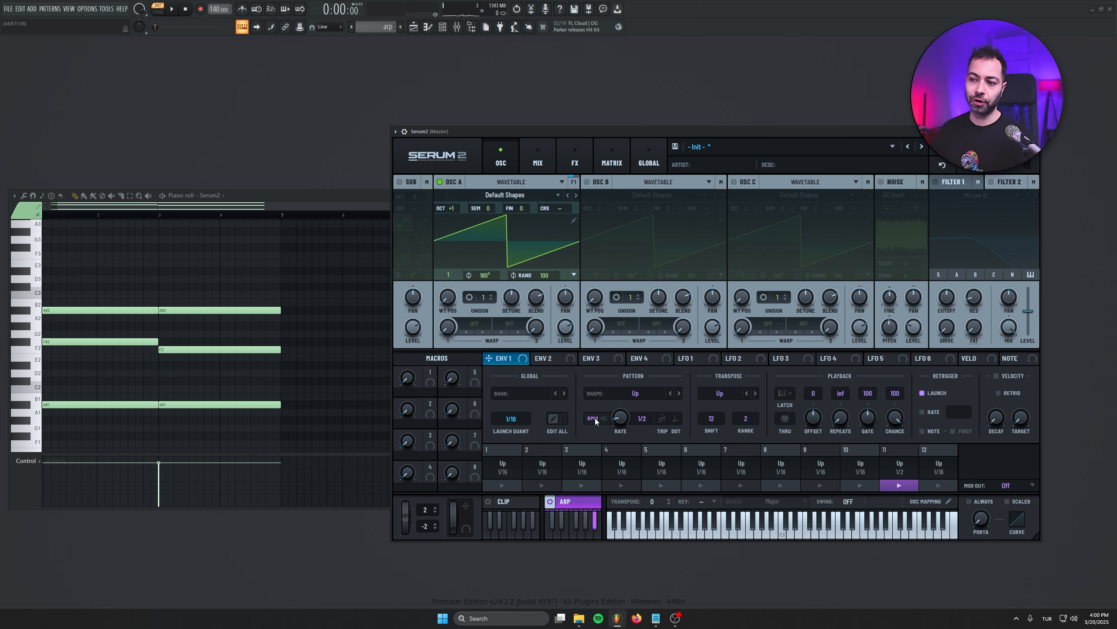
# - Switch from the arpeggiator to the clip editor and select the first clip slot, moving the synth window aside
pyautogui.click(516, 501)
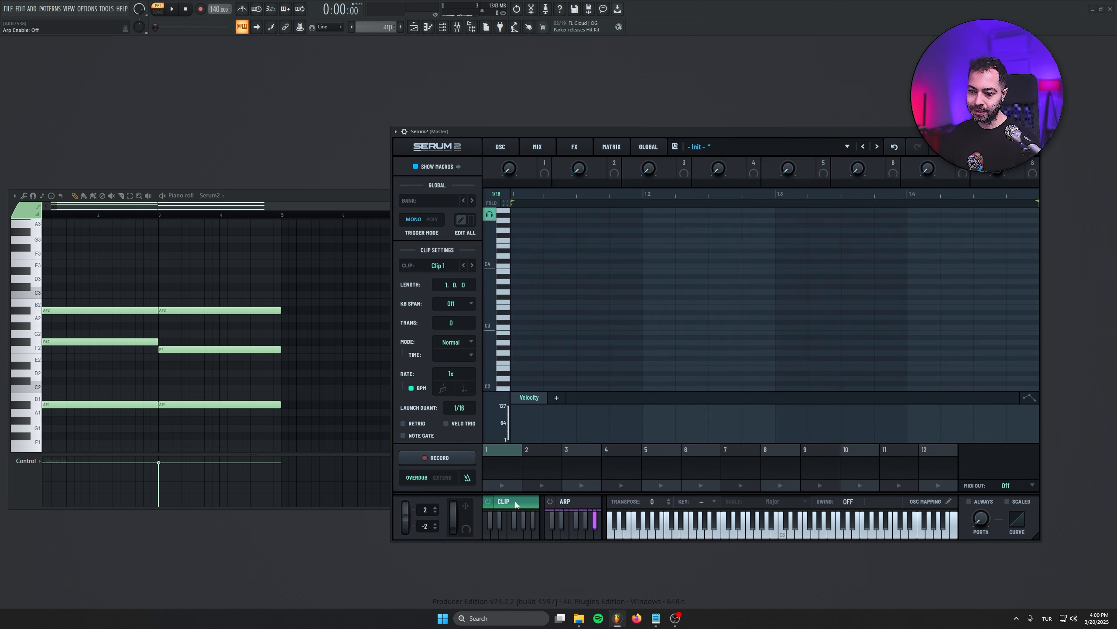
pyautogui.moveTo(518, 128); pyautogui.dragTo(378, 126)
pyautogui.scroll(3, 566, 327)
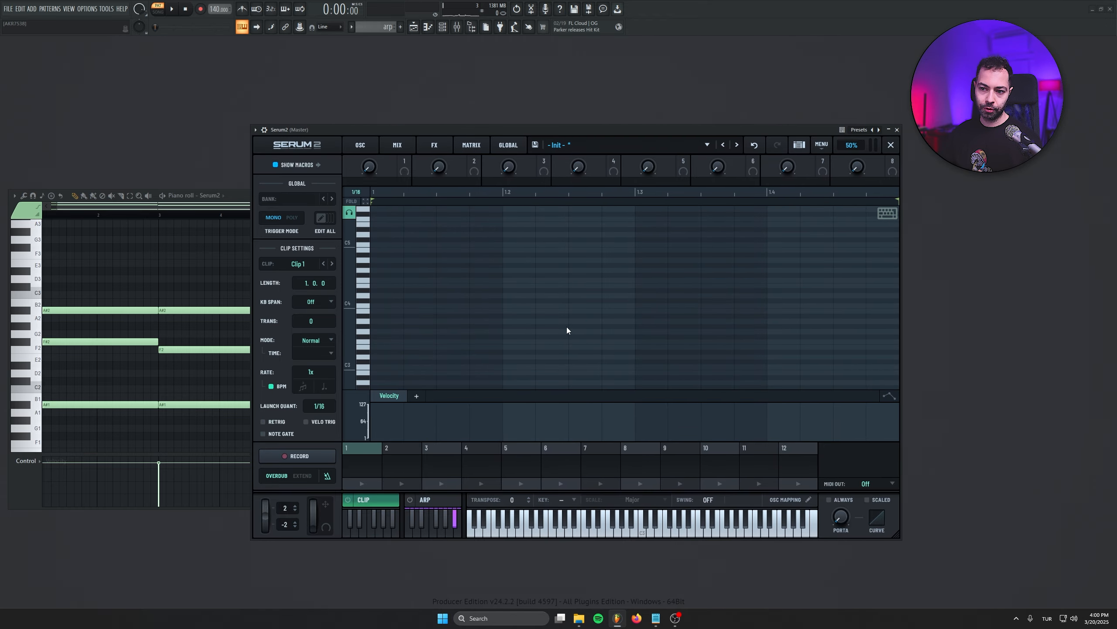
pyautogui.click(385, 458)
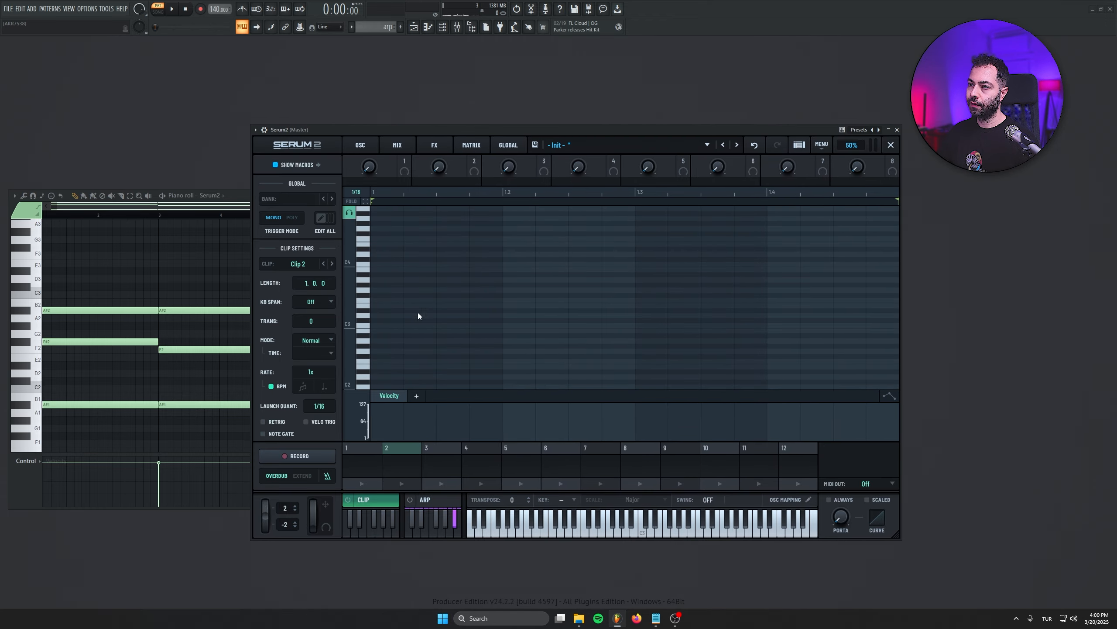
pyautogui.click(371, 467)
# - Search the sample browser for "303 midi" and load OZGUN PACK - 303 MIDI 08 into the first clip
pyautogui.click(471, 27)
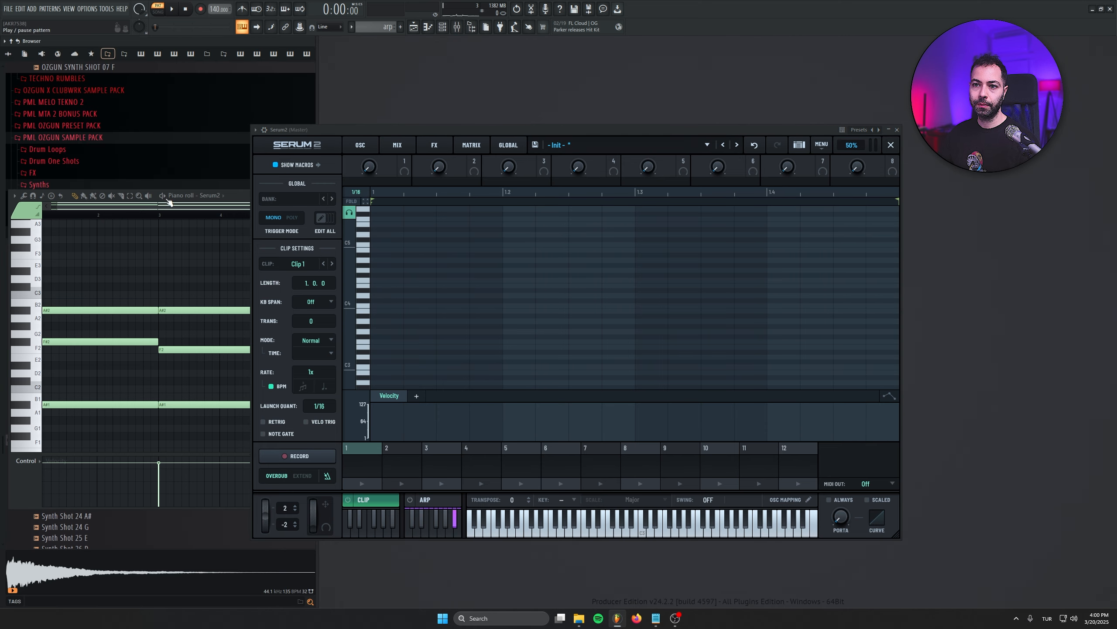
pyautogui.click(119, 600)
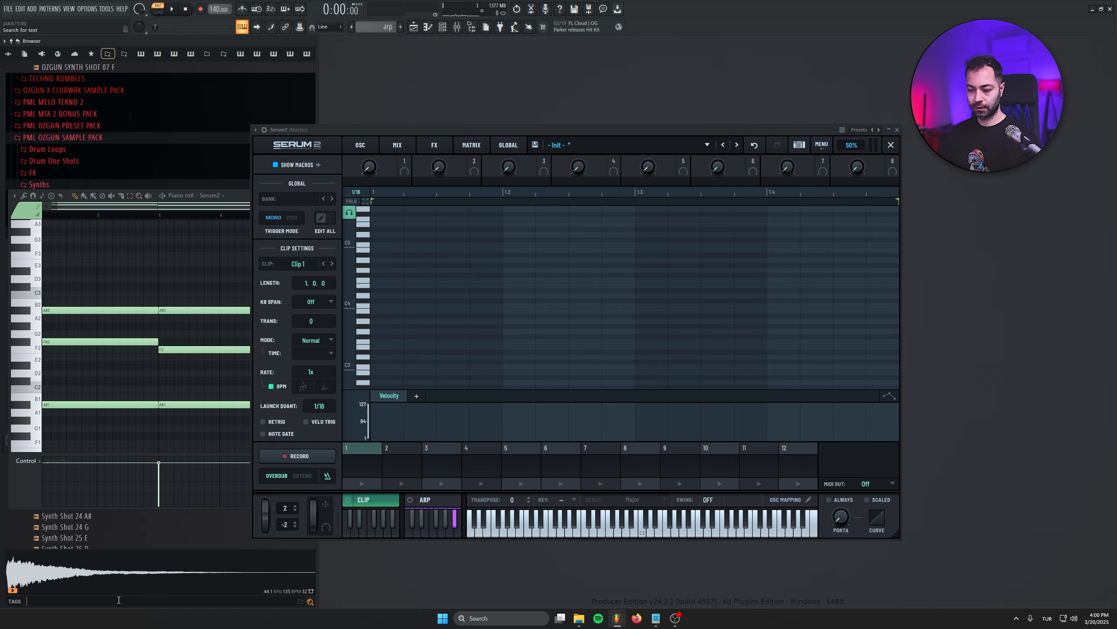
pyautogui.write('303 midi')
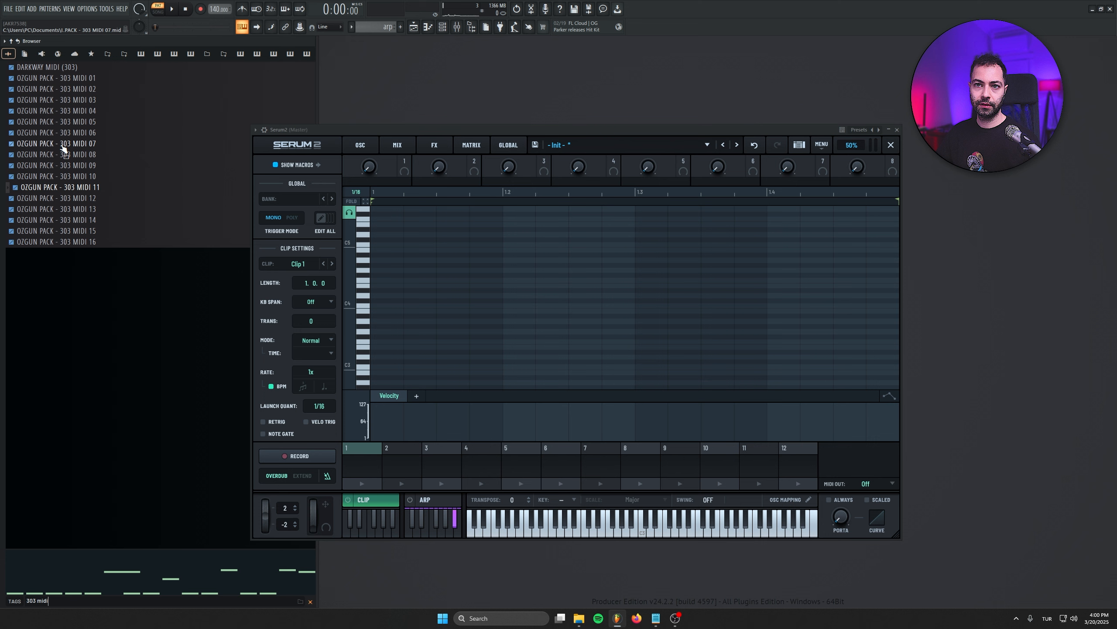
pyautogui.moveTo(56, 155); pyautogui.dragTo(505, 286)
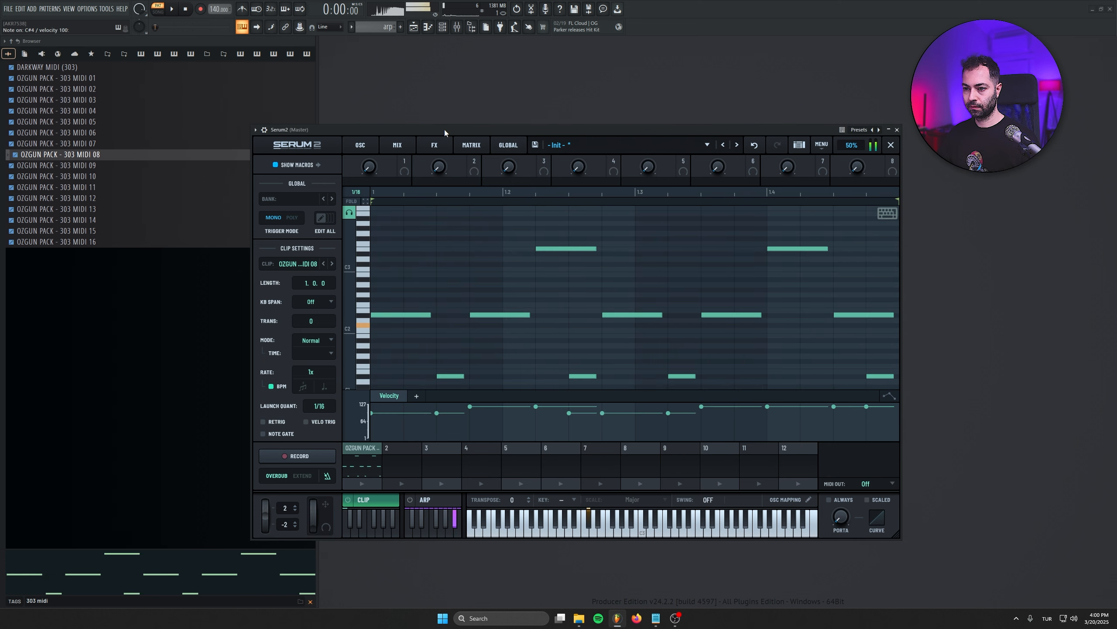
# - Enable the clip player and play the imported 303 MIDI 08 clip
pyautogui.moveTo(445, 129); pyautogui.dragTo(432, 118)
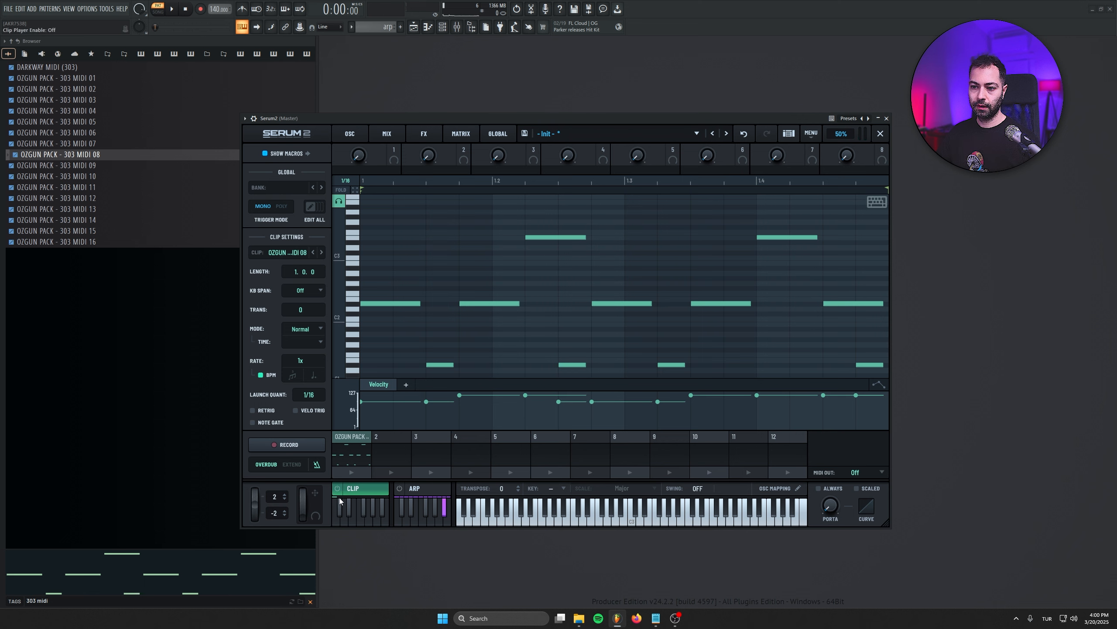
pyautogui.click(353, 473)
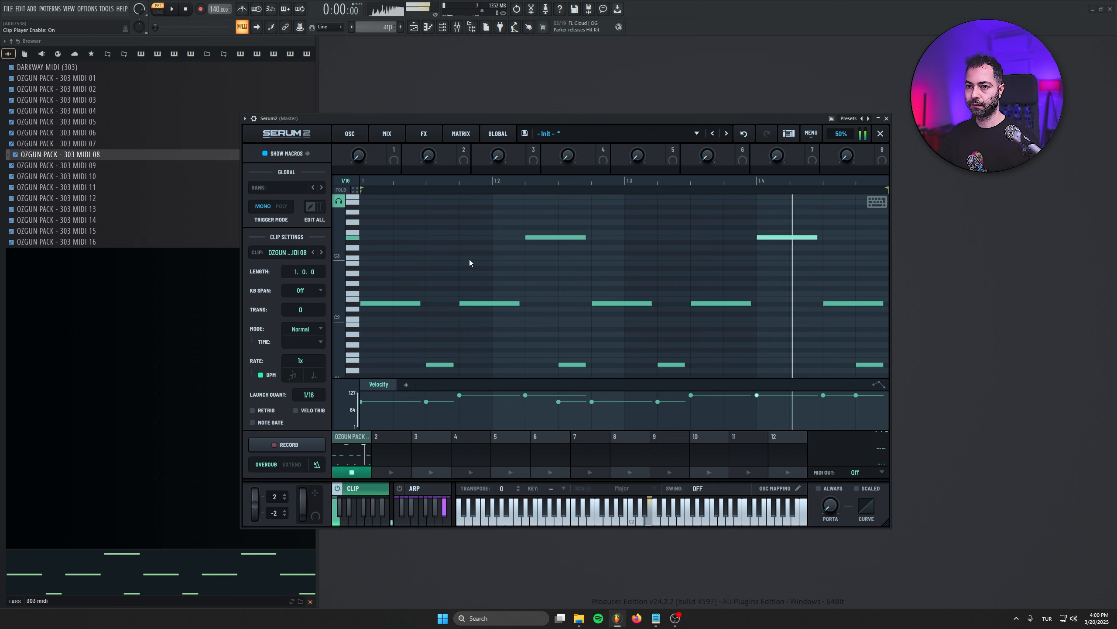
pyautogui.scroll(-1, 474, 260)
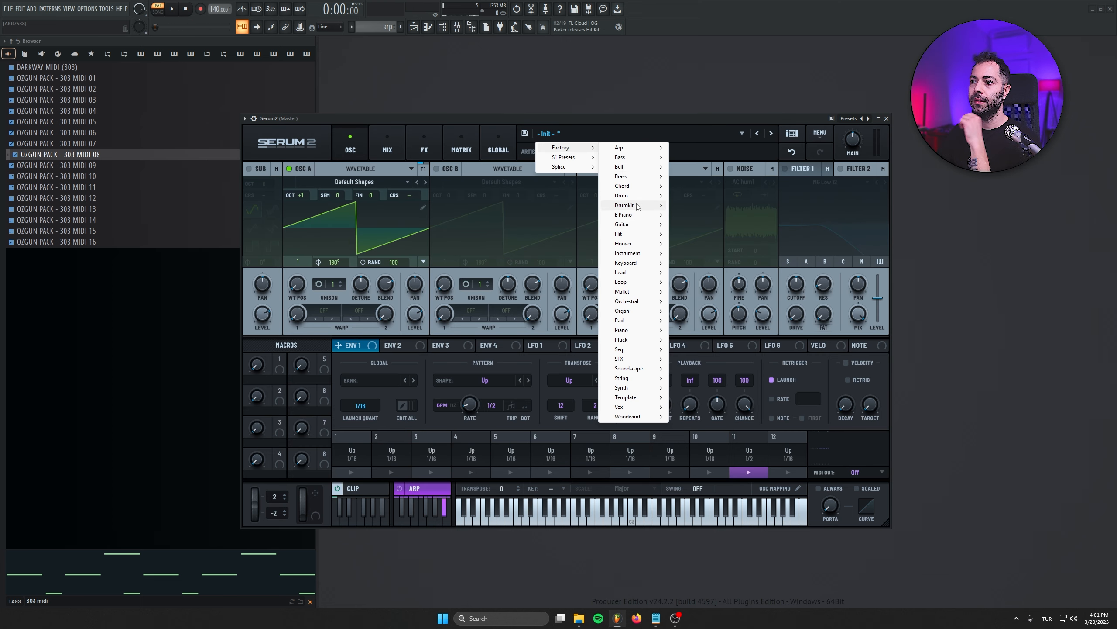
# - Load the factory bass preset BA - 303 Dirty Macros after auditioning the neighbouring 303 Punchier and 303 Mini presets
pyautogui.moveTo(639, 162)
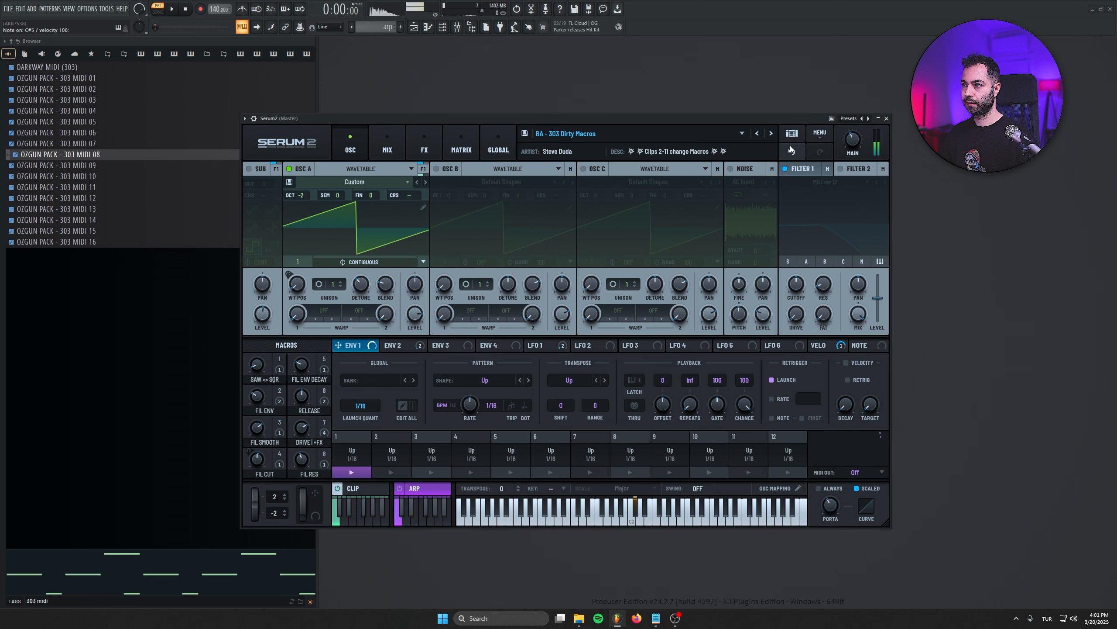
pyautogui.click(771, 134)
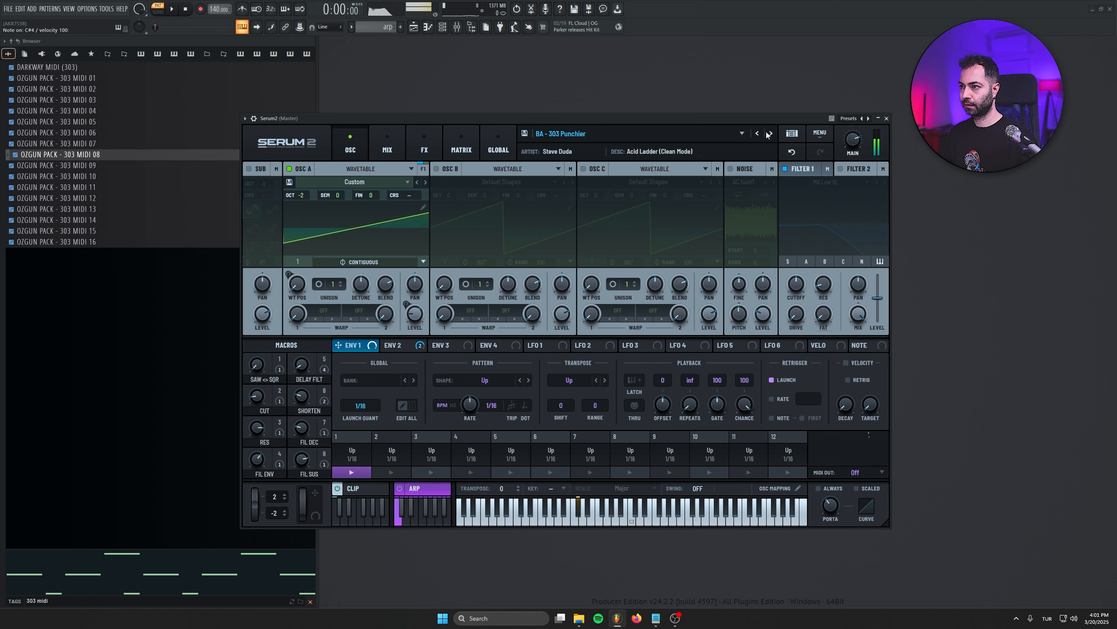
pyautogui.click(762, 134)
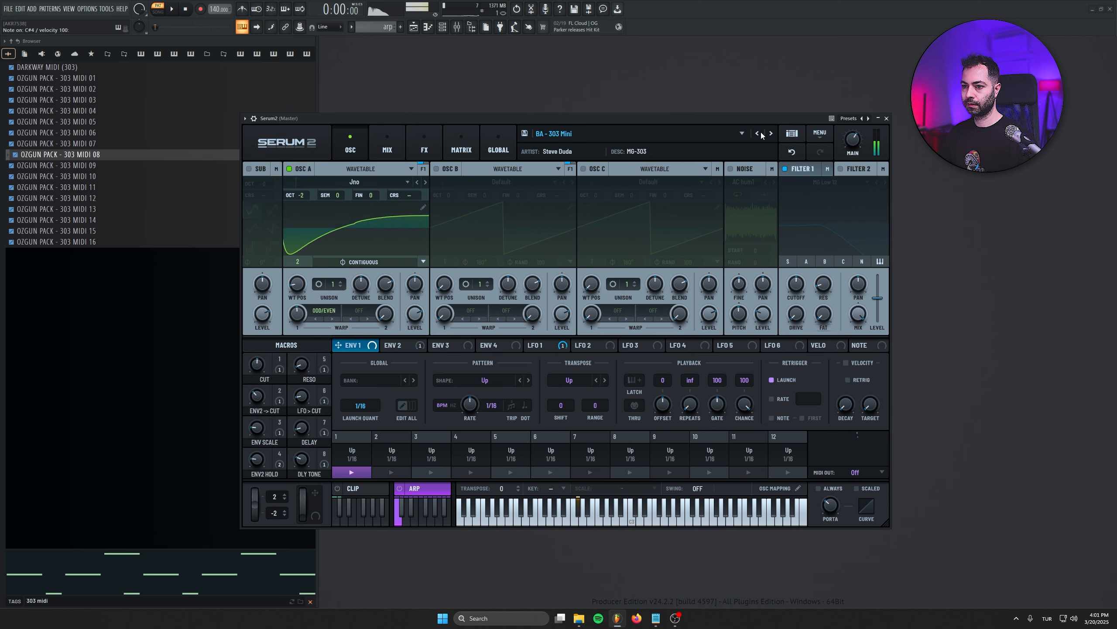
pyautogui.click(762, 134)
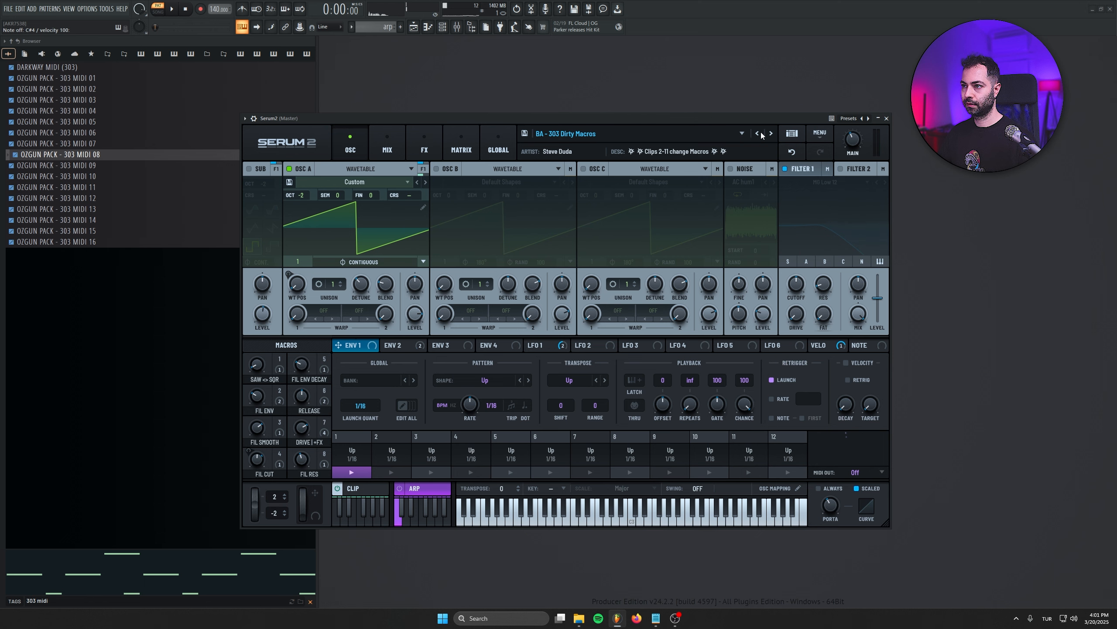
# - Replace the preset's first clip with OZGUN PACK - 303 MIDI 05 from the browser and play it
pyautogui.click(375, 491)
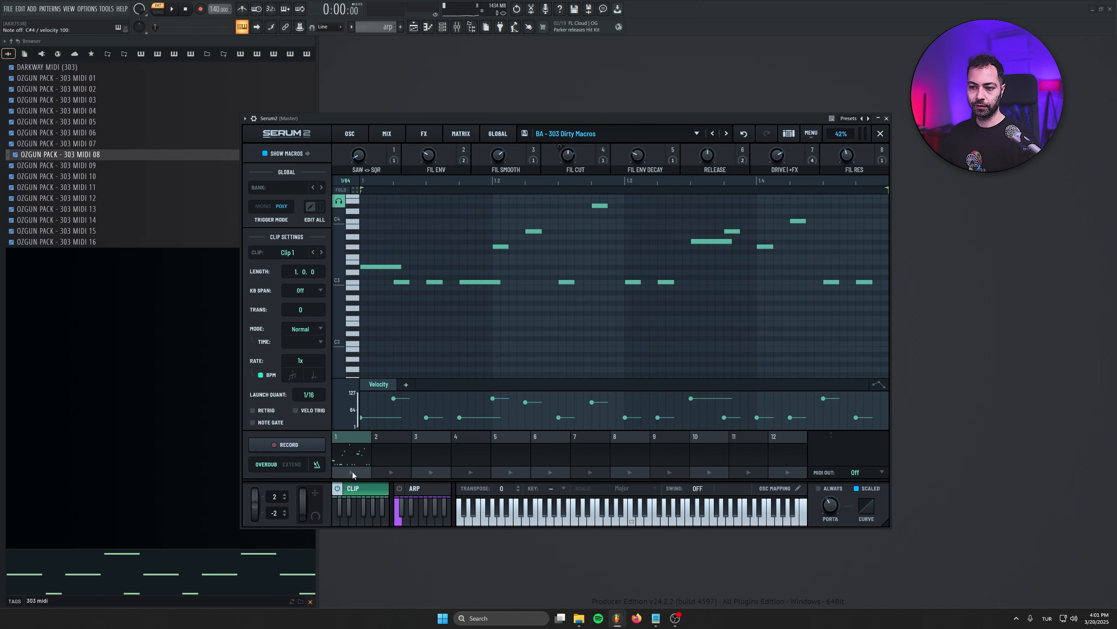
pyautogui.scroll(3, 460, 328)
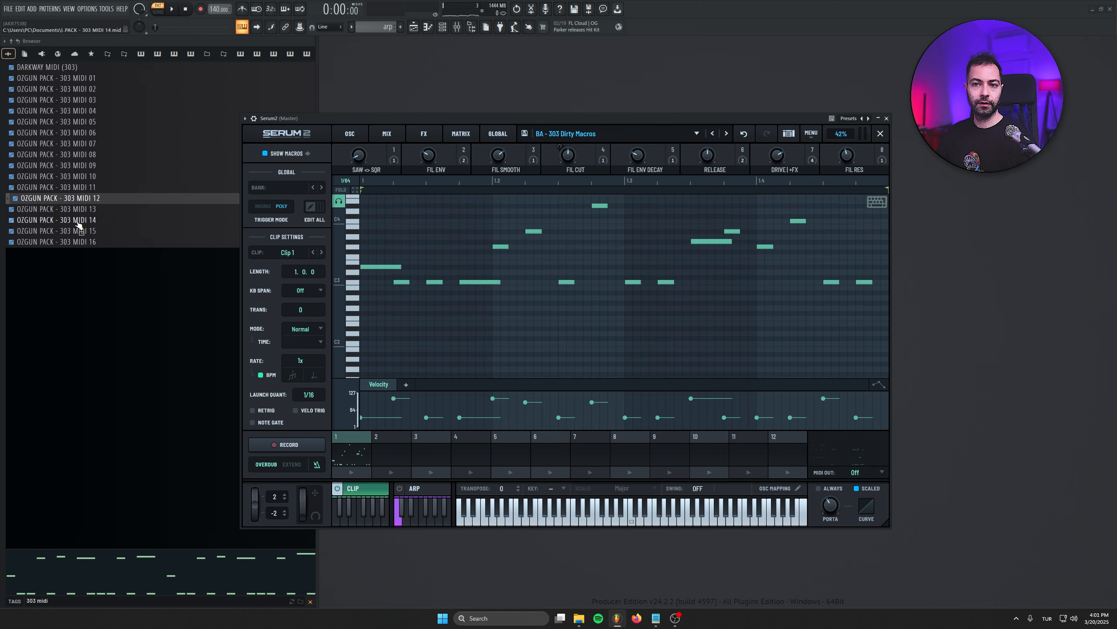
pyautogui.moveTo(75, 128); pyautogui.dragTo(453, 317)
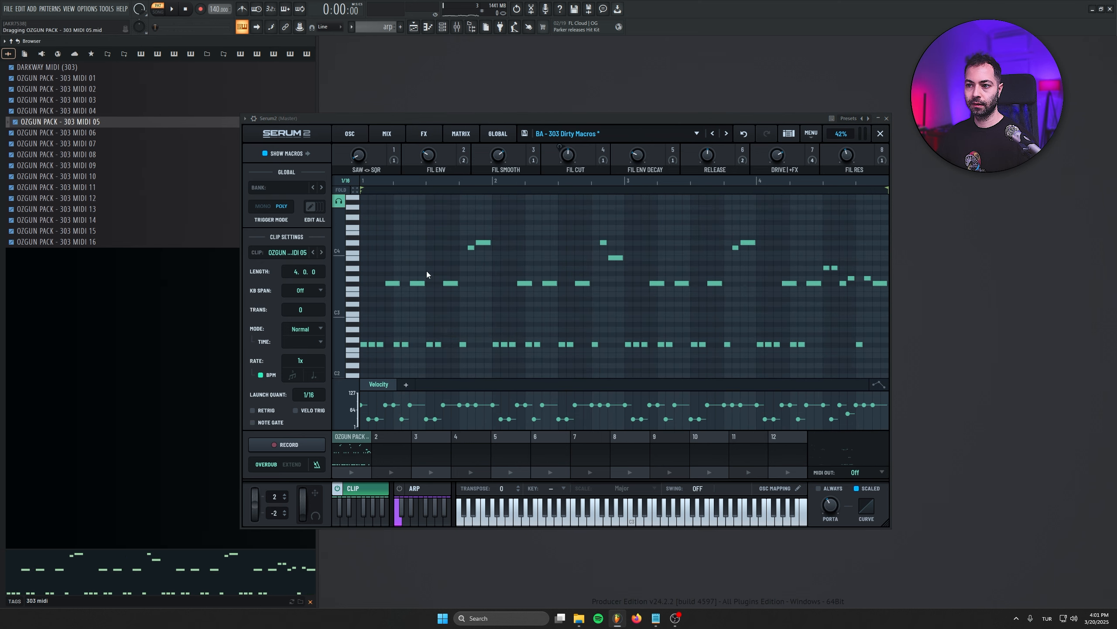
pyautogui.press('space')
pyautogui.press('space')
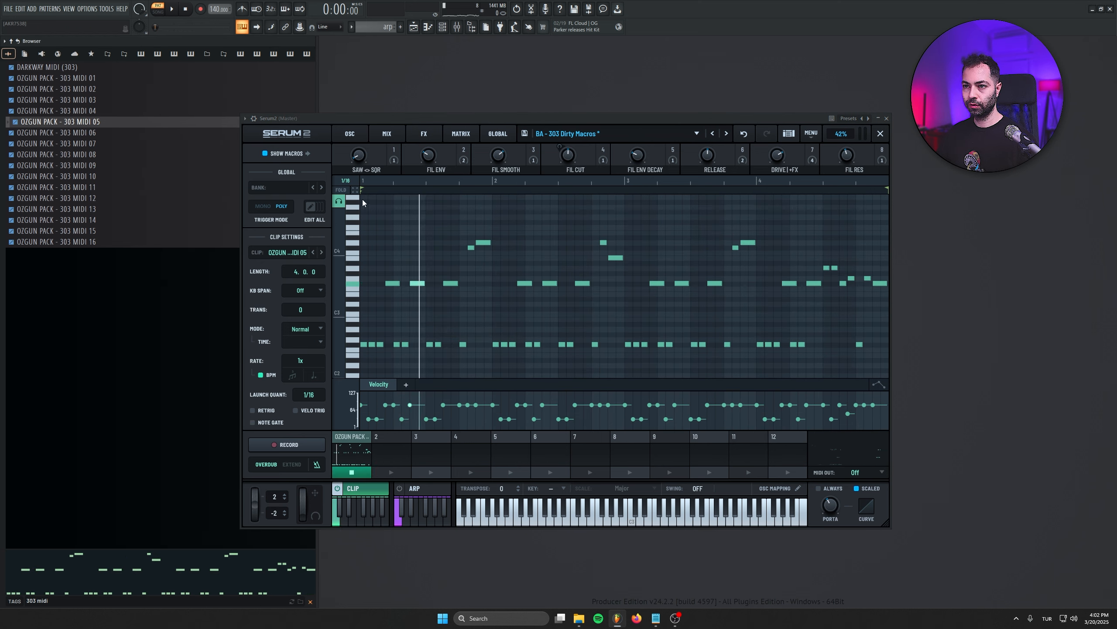
# - Select all the notes of the 303 MIDI 05 clip in the clip editor
pyautogui.moveTo(363, 200); pyautogui.dragTo(959, 427)
pyautogui.scroll(1, 364, 354)
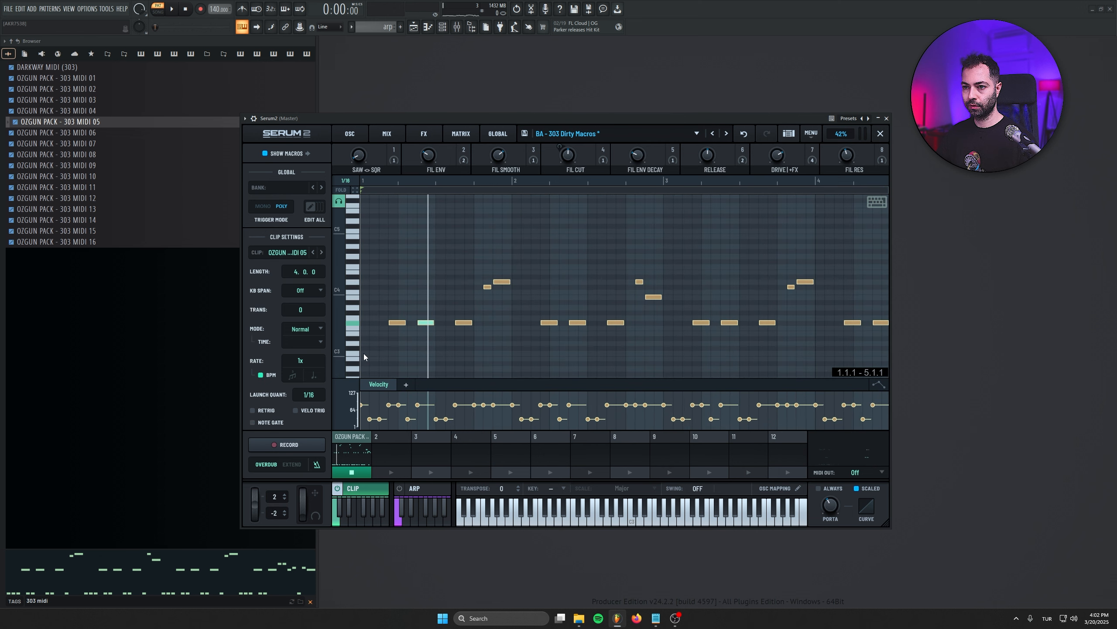
pyautogui.scroll(3, 364, 354)
pyautogui.scroll(-3, 390, 352)
pyautogui.scroll(1, 496, 369)
pyautogui.press('space')
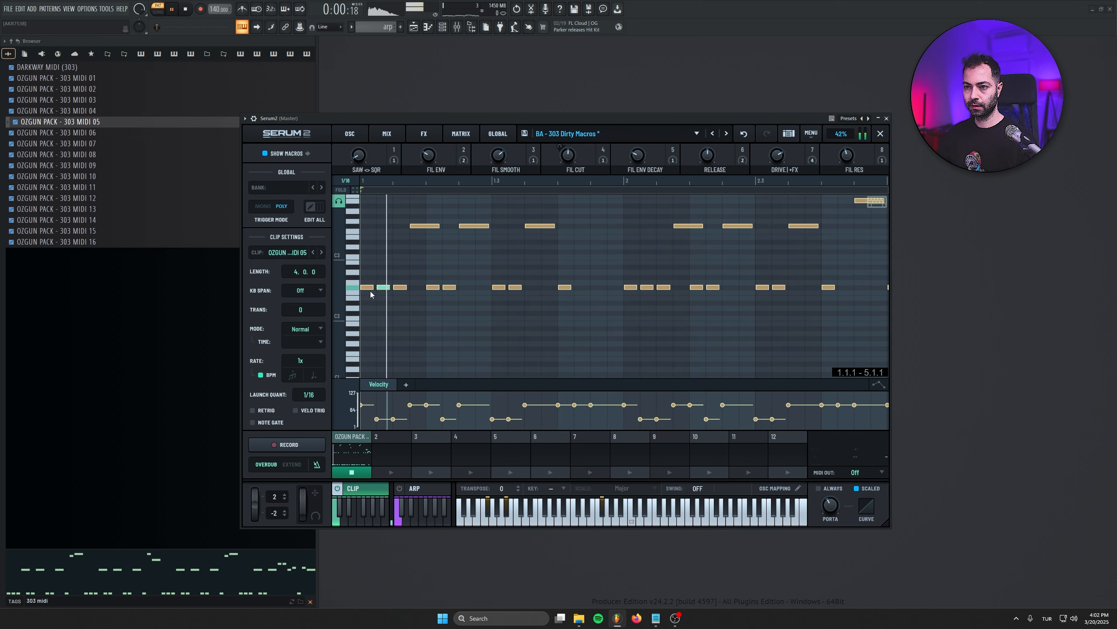
pyautogui.press('space')
# - Transpose the selected clip notes up by about eight semitones overall, trying higher positions while the clip plays
pyautogui.moveTo(369, 288); pyautogui.dragTo(368, 237)
pyautogui.press('space')
pyautogui.scroll(3, 439, 302)
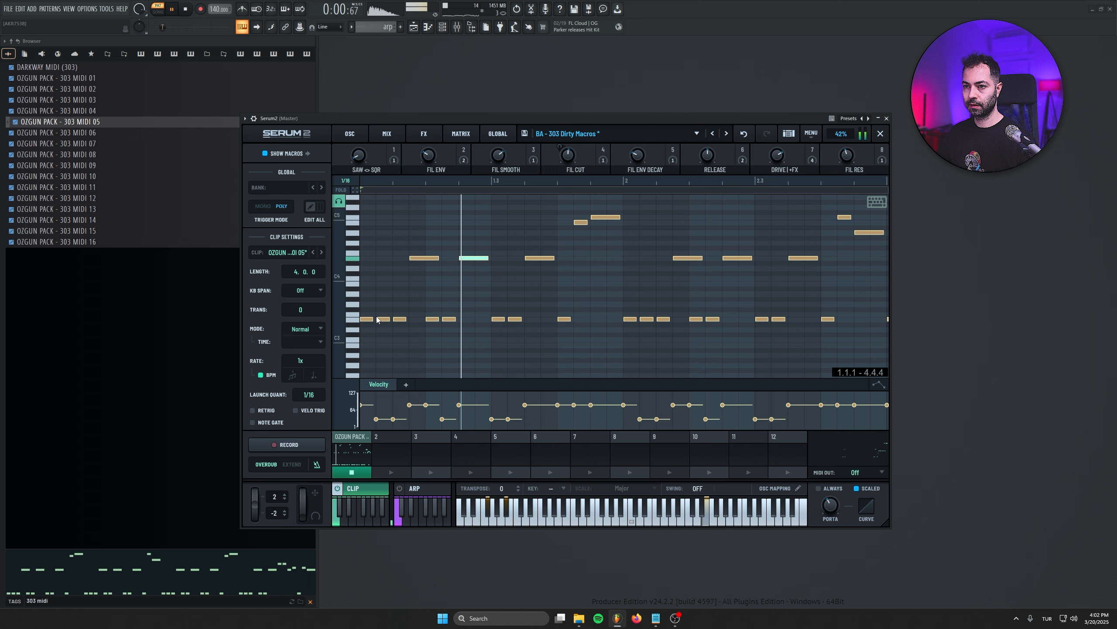
pyautogui.press('space')
pyautogui.moveTo(377, 320); pyautogui.dragTo(377, 280)
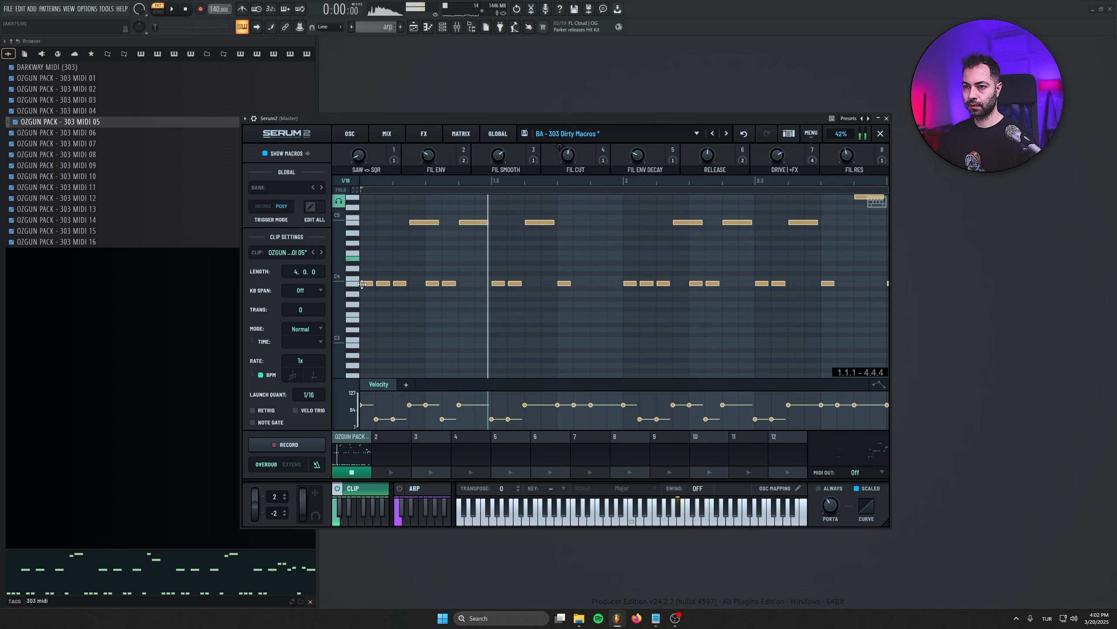
pyautogui.click(352, 473)
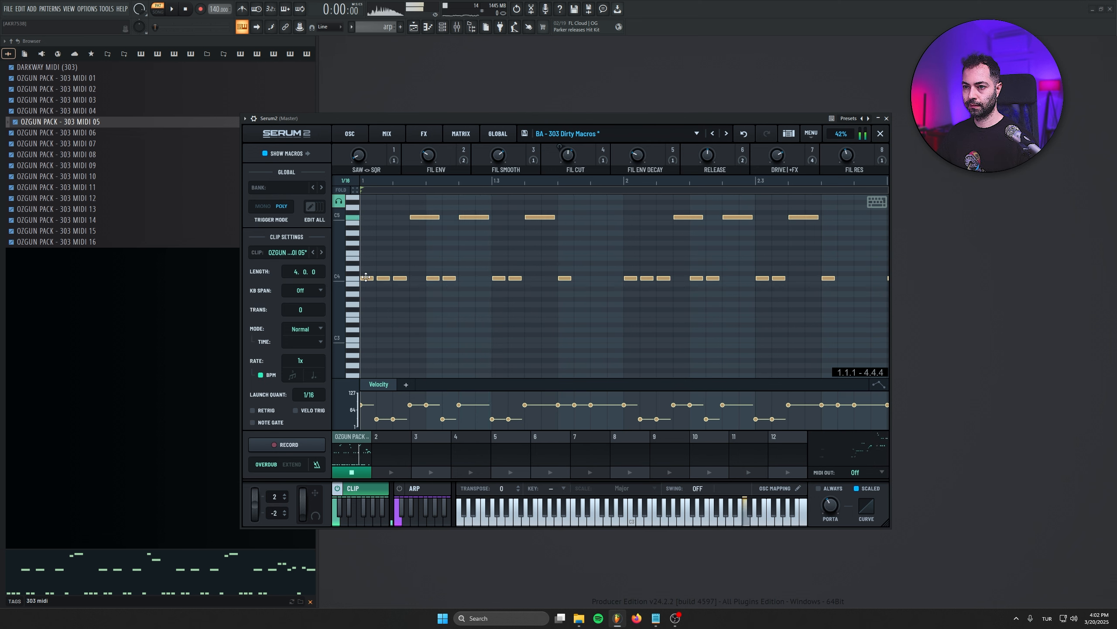
pyautogui.moveTo(366, 277); pyautogui.dragTo(361, 328)
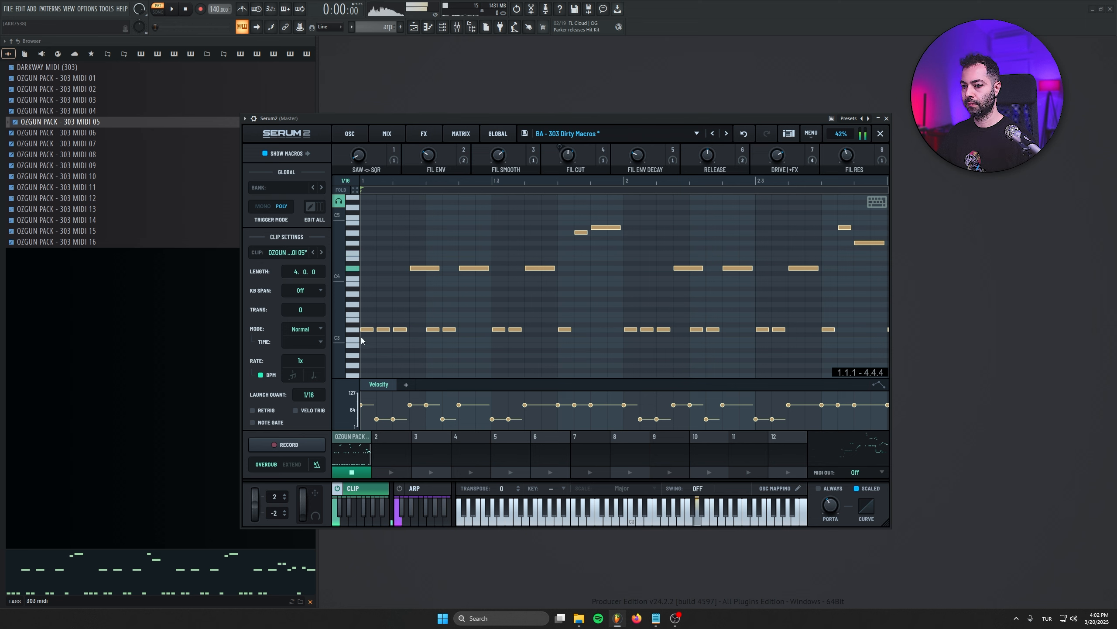
pyautogui.scroll(-3, 469, 308)
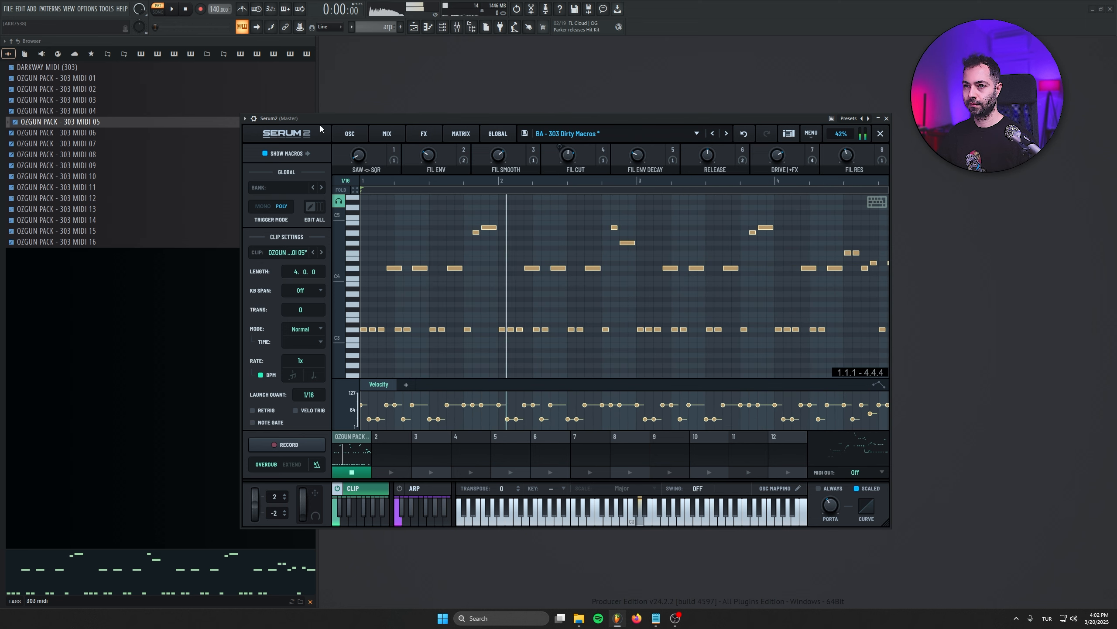
# - Adjust the SAW <> SQR macro and set FIL ENV to 81 and FIL SMOOTH to 21 while the clip plays
pyautogui.moveTo(358, 156); pyautogui.dragTo(355, 182)
pyautogui.moveTo(428, 157); pyautogui.dragTo(430, 90)
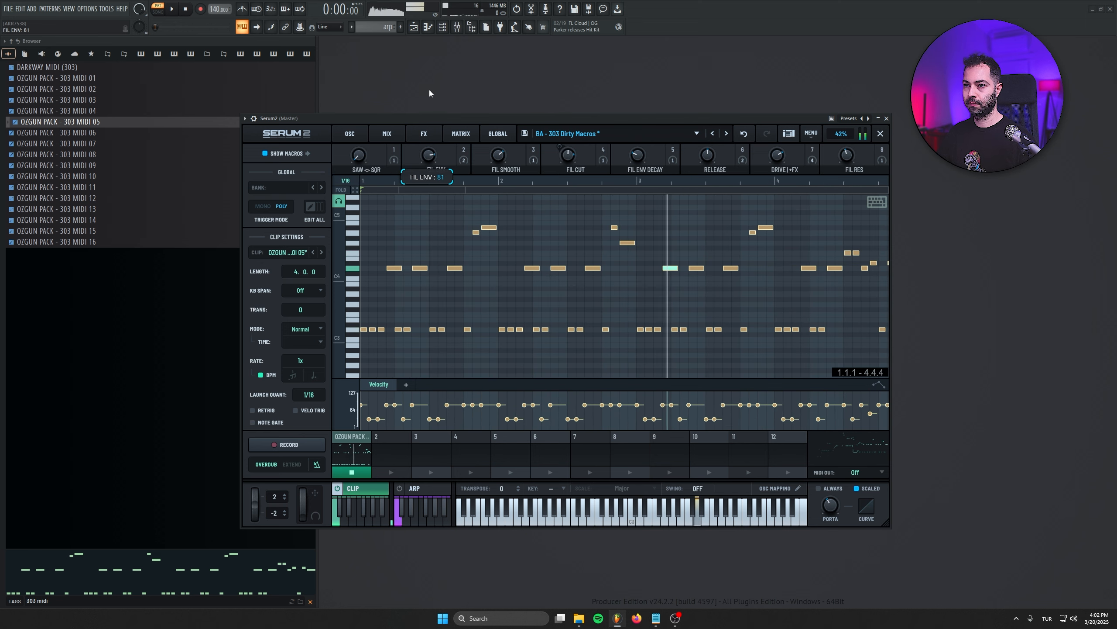
pyautogui.moveTo(498, 155); pyautogui.dragTo(382, 329)
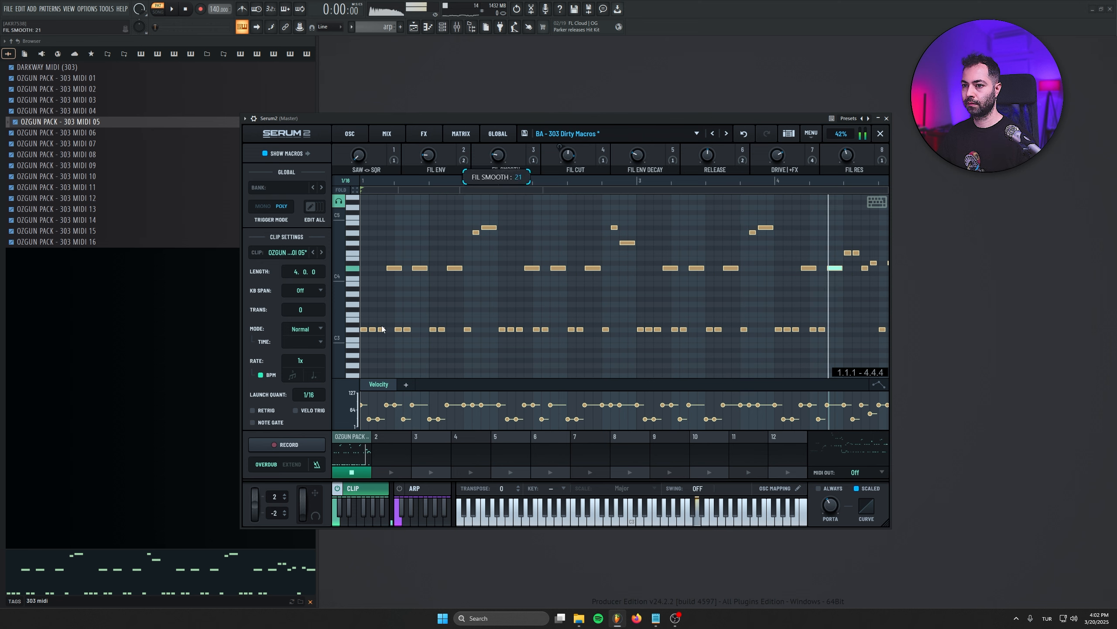
pyautogui.scroll(3, 371, 358)
pyautogui.scroll(-5, 374, 355)
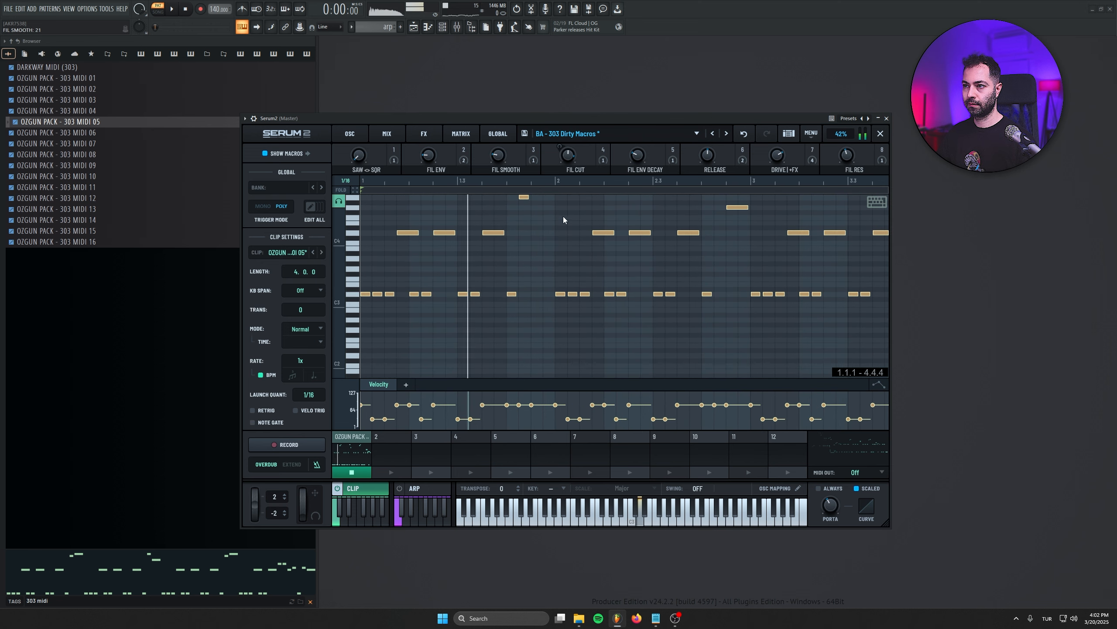
# - Adjust the FIL CUT macro, set FIL RES to 52 and try the selected notes at lower and higher pitches during playback
pyautogui.moveTo(569, 156)
pyautogui.mouseDown()
pyautogui.moveTo(572, 133)
pyautogui.moveTo(566, 196)
pyautogui.moveTo(563, 173)
pyautogui.mouseUp()
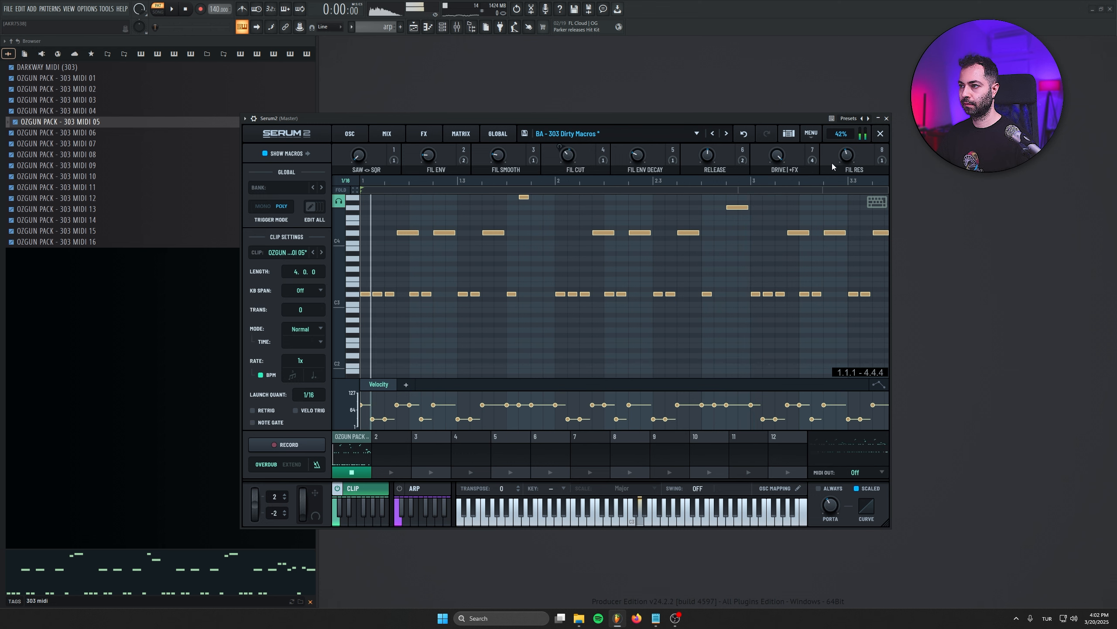
pyautogui.moveTo(832, 162)
pyautogui.mouseDown()
pyautogui.moveTo(841, 123)
pyautogui.moveTo(842, 142)
pyautogui.mouseUp()
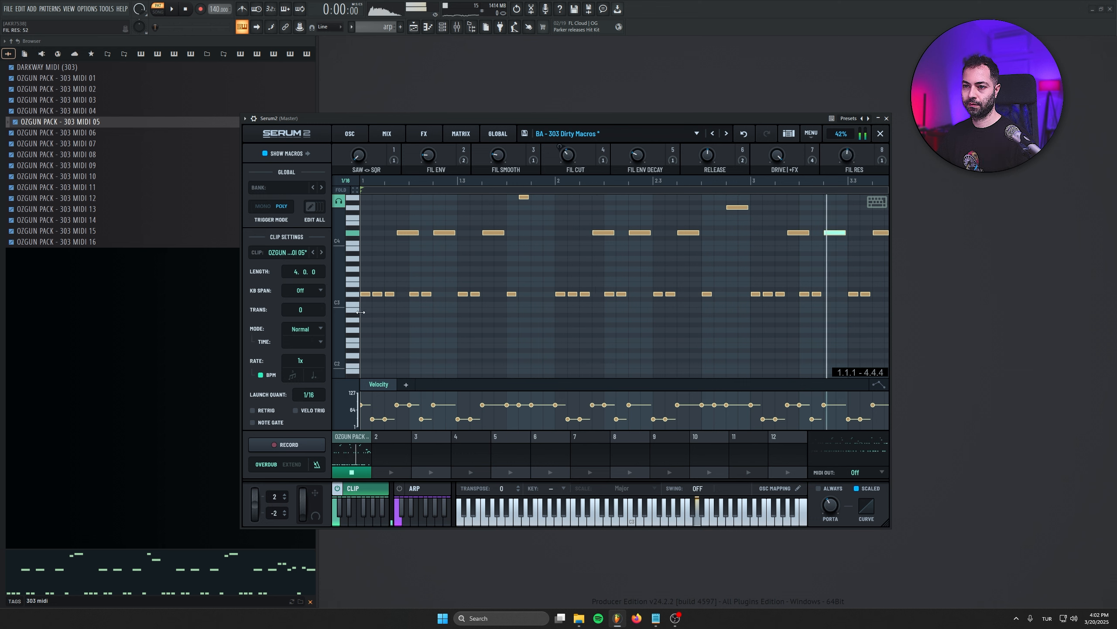
pyautogui.scroll(1, 365, 303)
pyautogui.scroll(3, 365, 303)
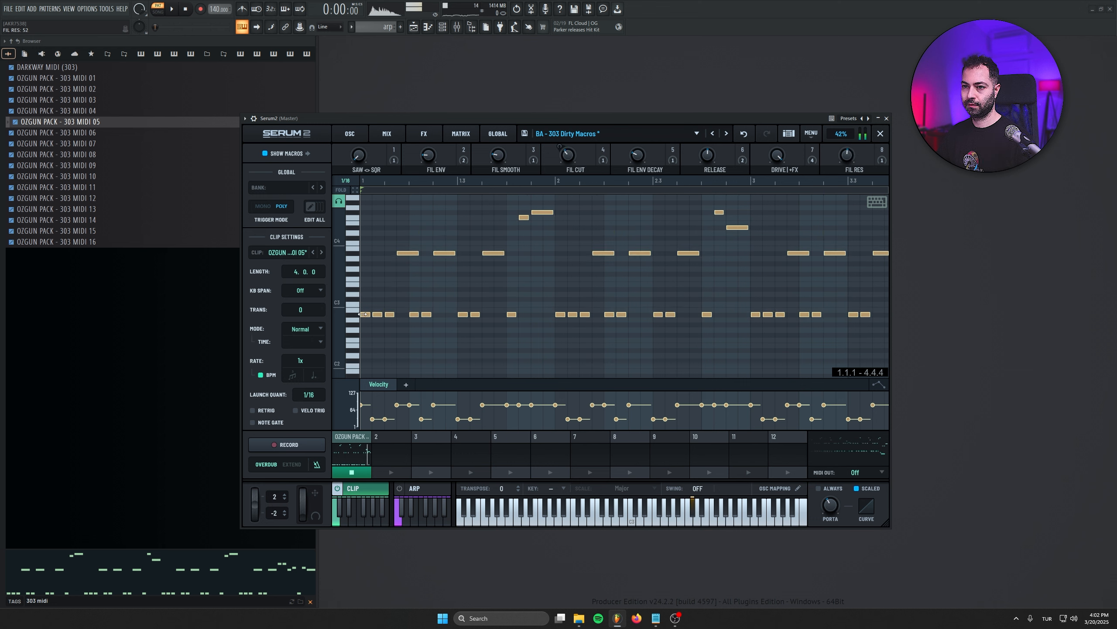
pyautogui.scroll(-7, 366, 315)
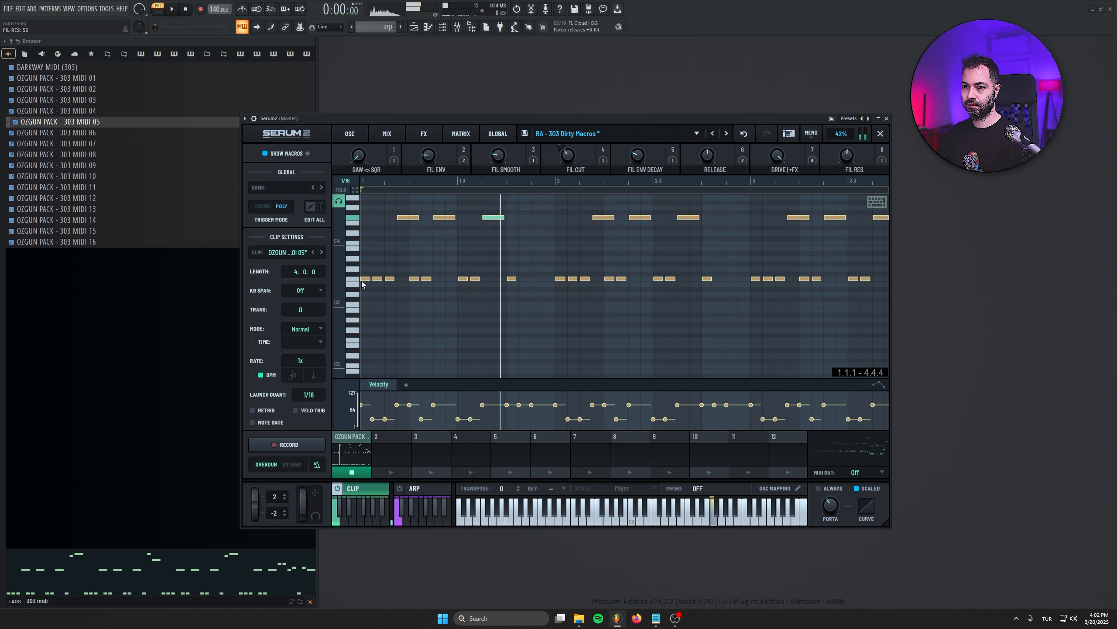
pyautogui.scroll(3, 365, 298)
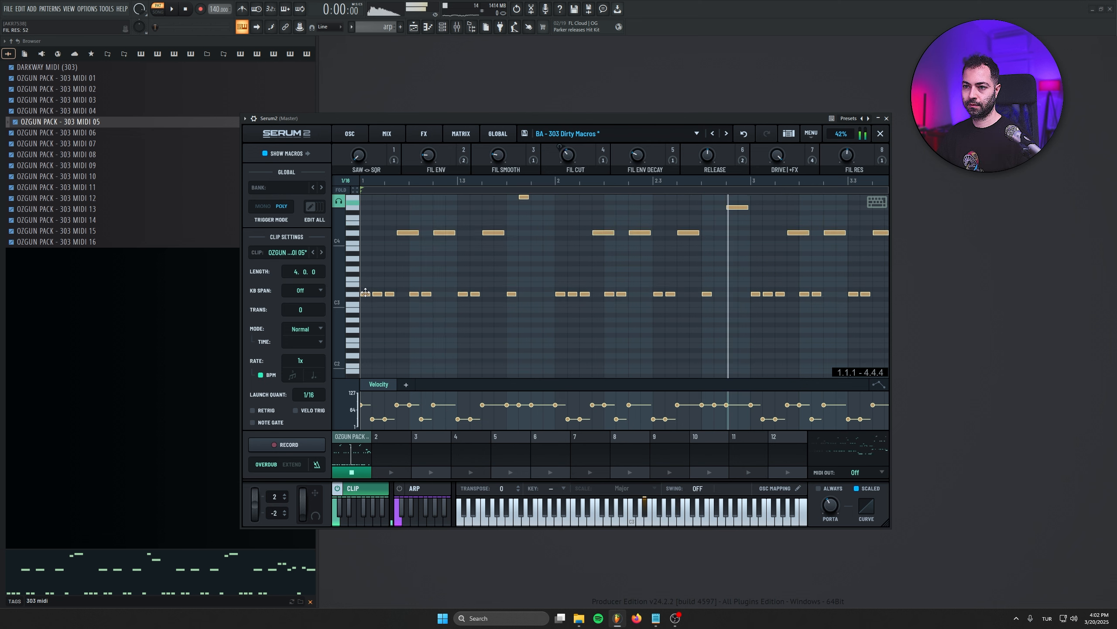
# - Load the BA - 303 Mini preset and play its first clip
pyautogui.click(727, 134)
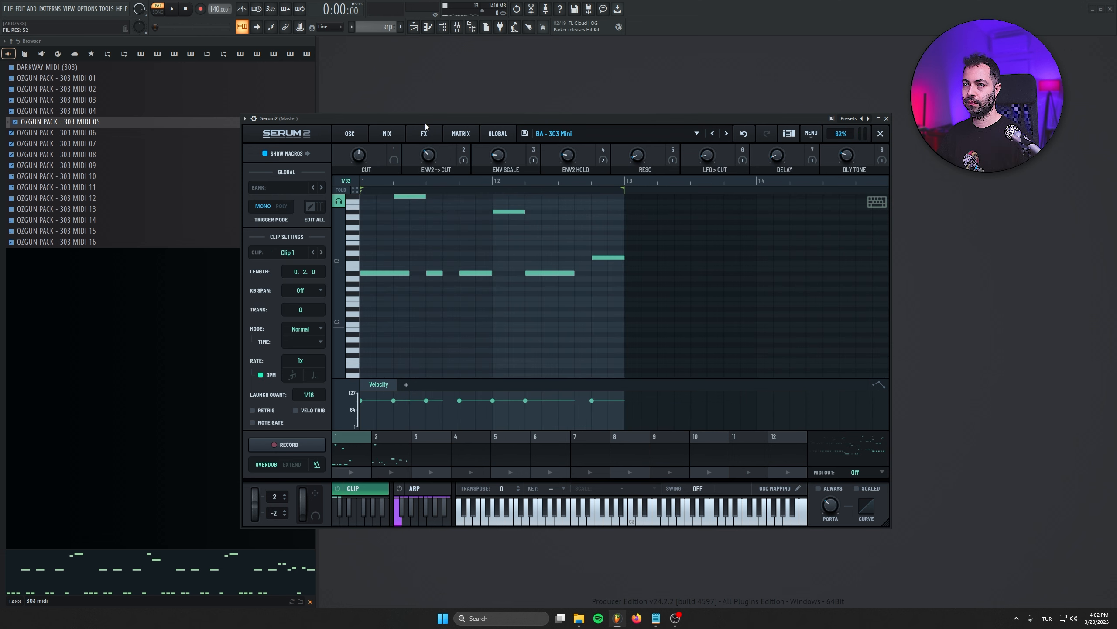
pyautogui.click(352, 471)
pyautogui.scroll(6, 454, 354)
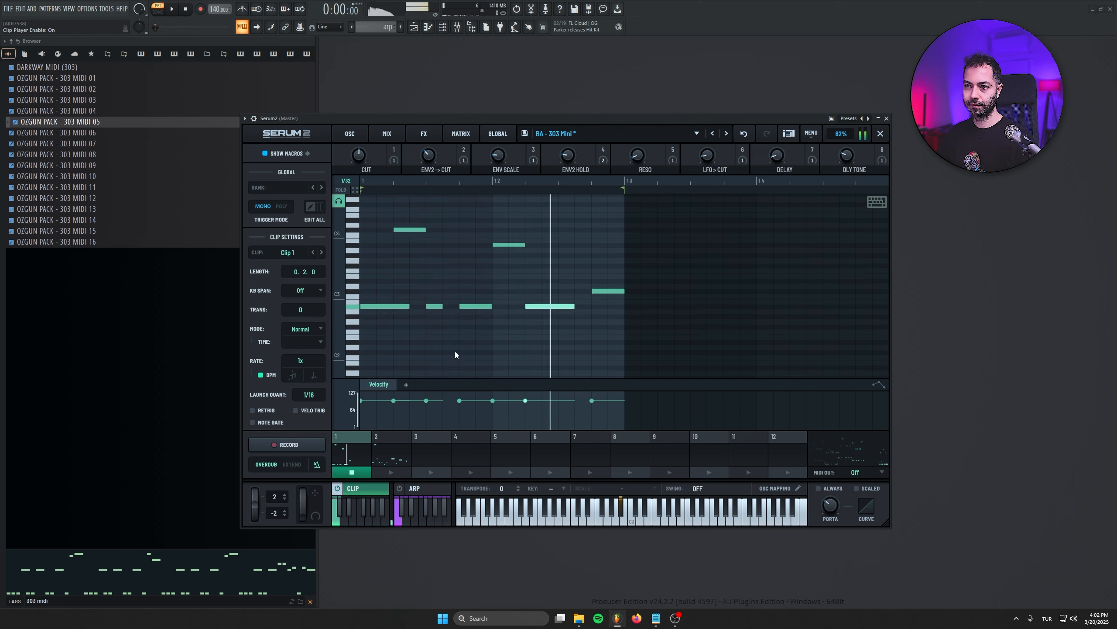
pyautogui.scroll(4, 455, 354)
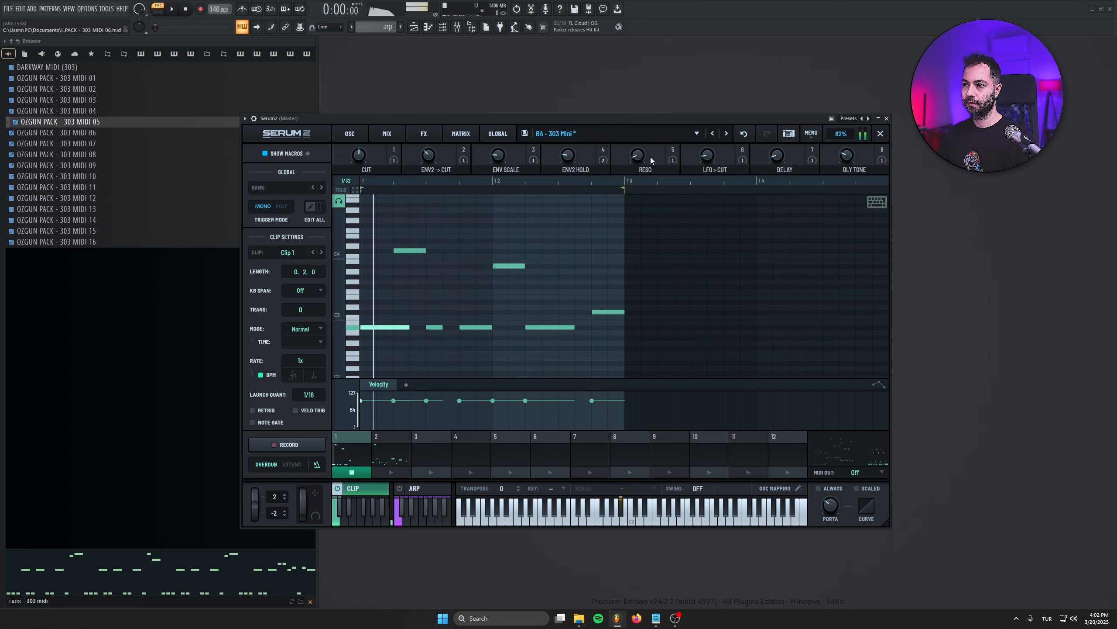
pyautogui.press('space')
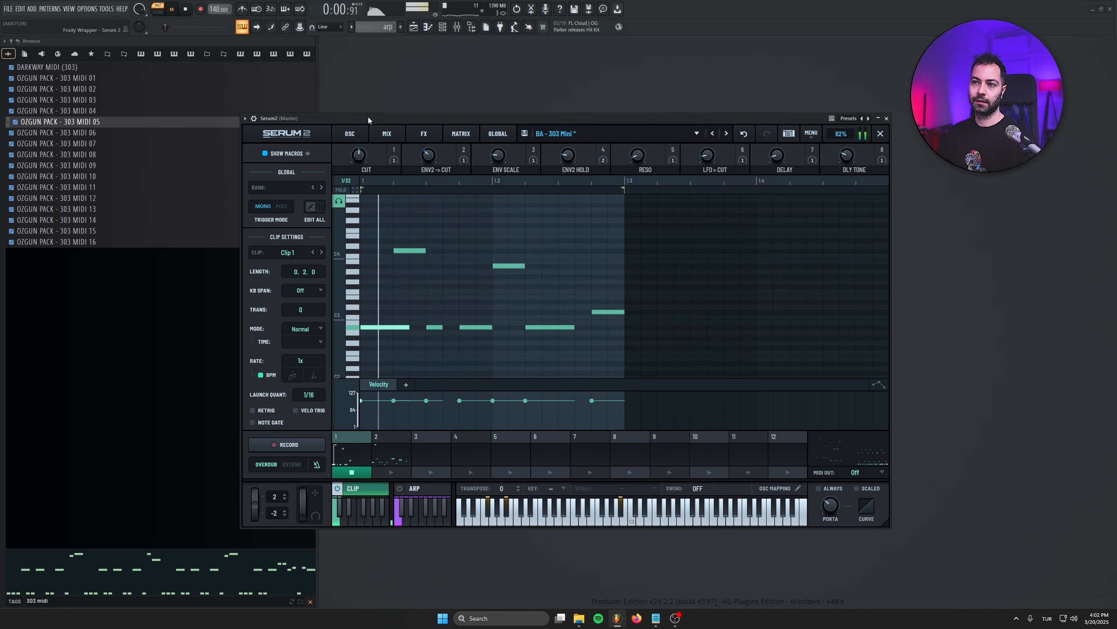
pyautogui.press('space')
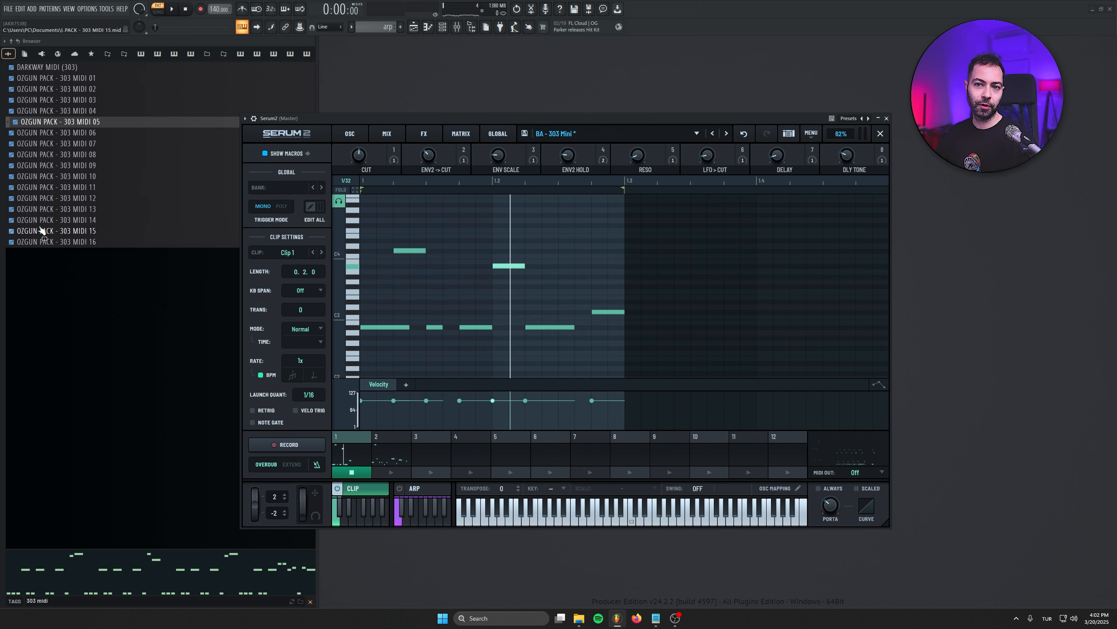
# - Replace the first clip with OZGUN PACK - 303 MIDI 12, transpose all its notes up about nine semitones and play it
pyautogui.moveTo(56, 199); pyautogui.dragTo(352, 473)
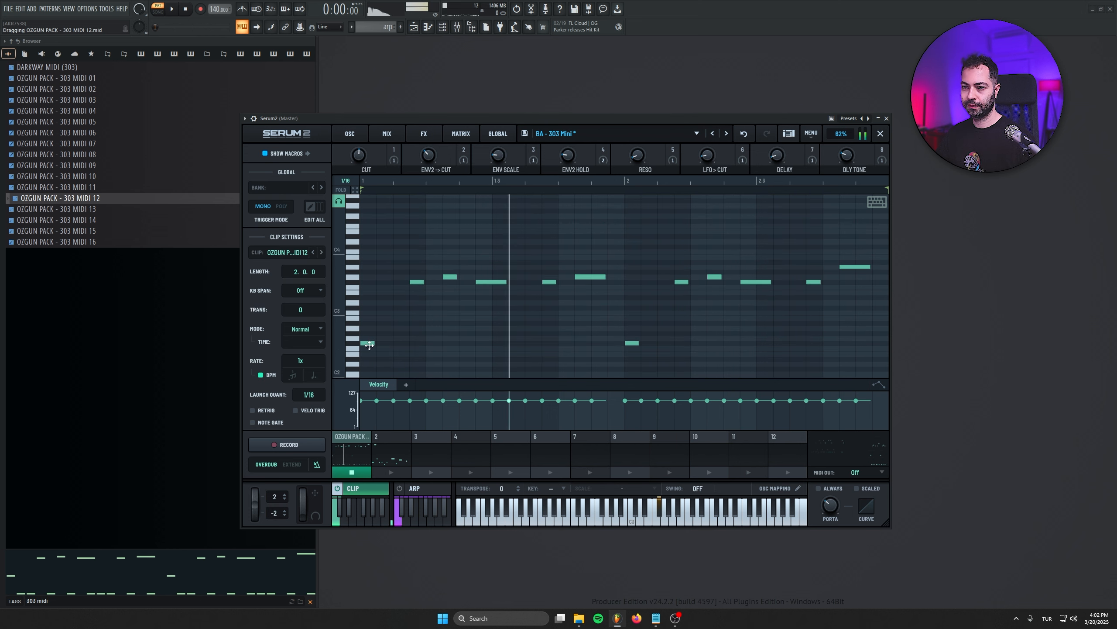
pyautogui.hotkey('ctrl', 'a')
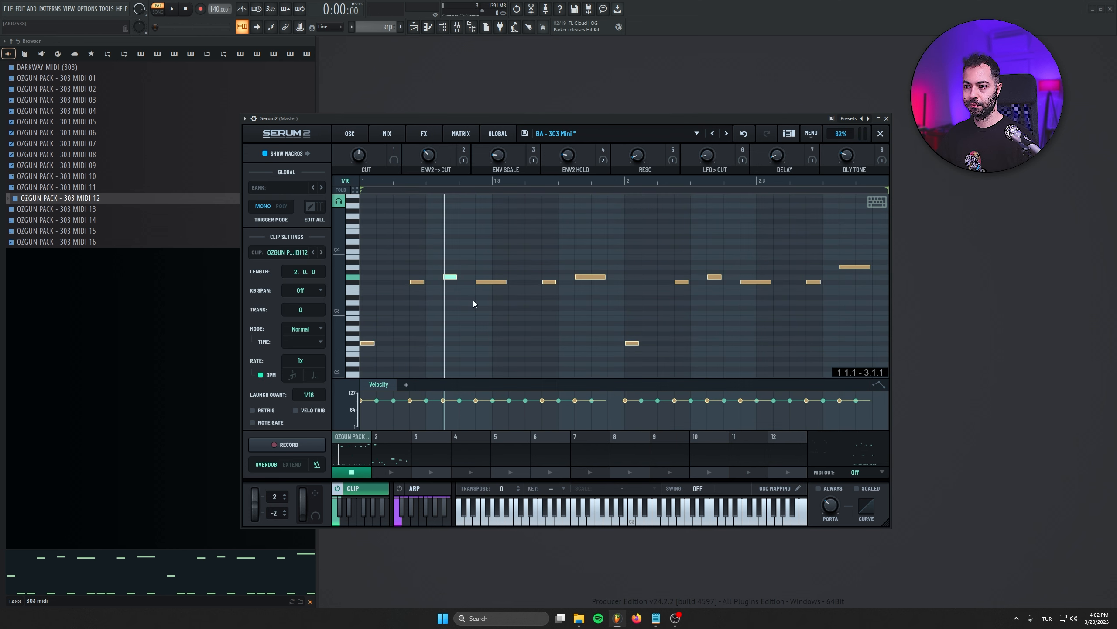
pyautogui.moveTo(880, 213); pyautogui.dragTo(355, 382)
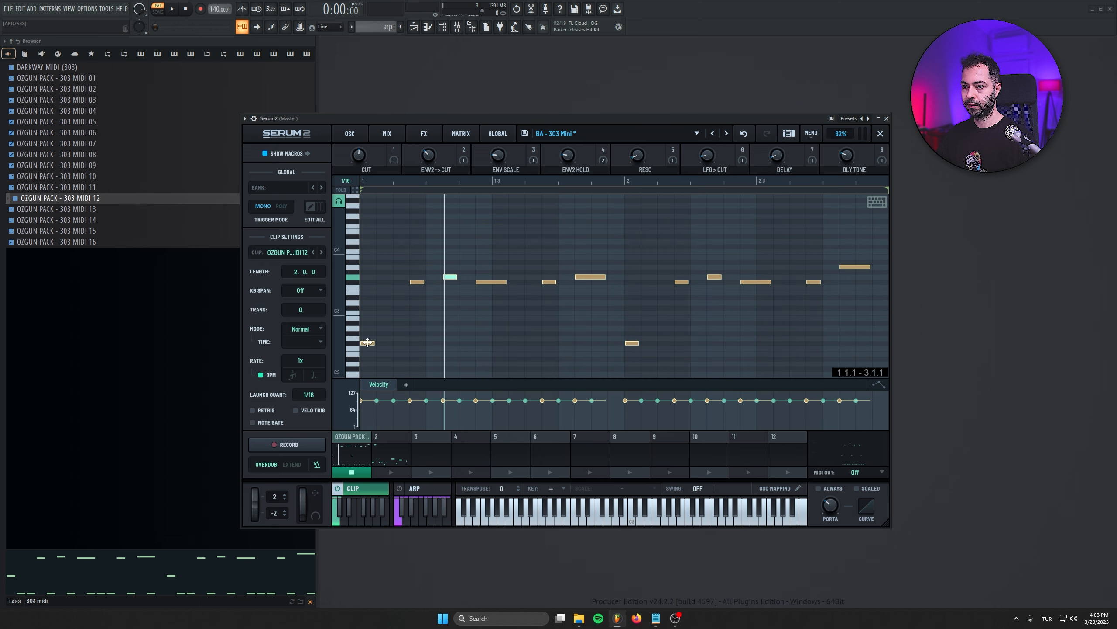
pyautogui.moveTo(368, 343); pyautogui.dragTo(356, 283)
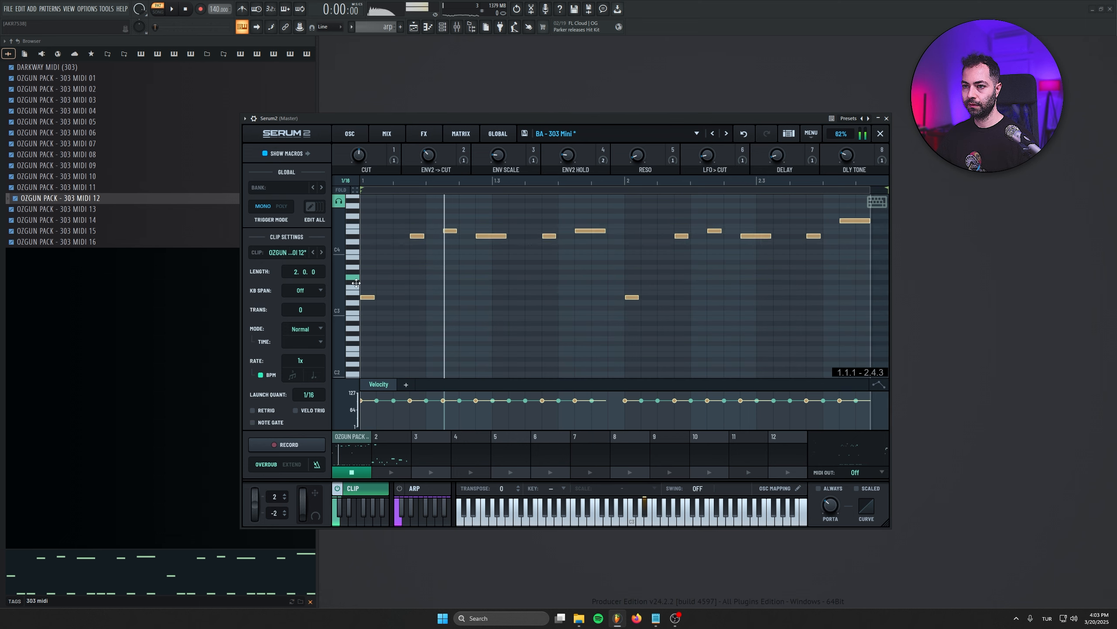
pyautogui.click(354, 471)
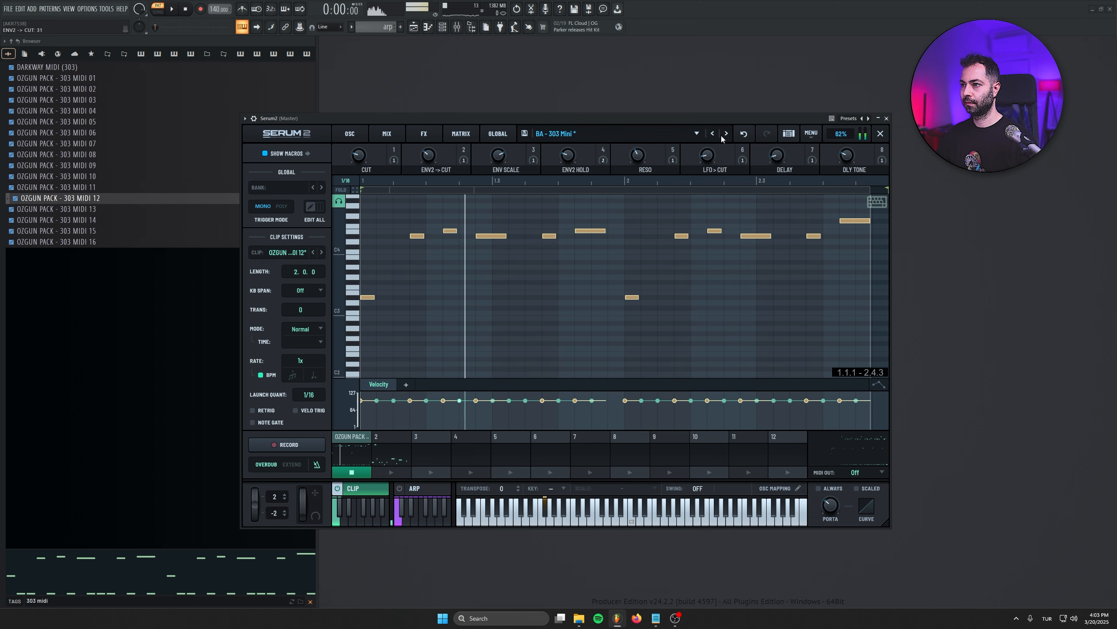
# - Initialise the preset and load the factory drum preset DR - Kick Heavy
pyautogui.click(777, 146)
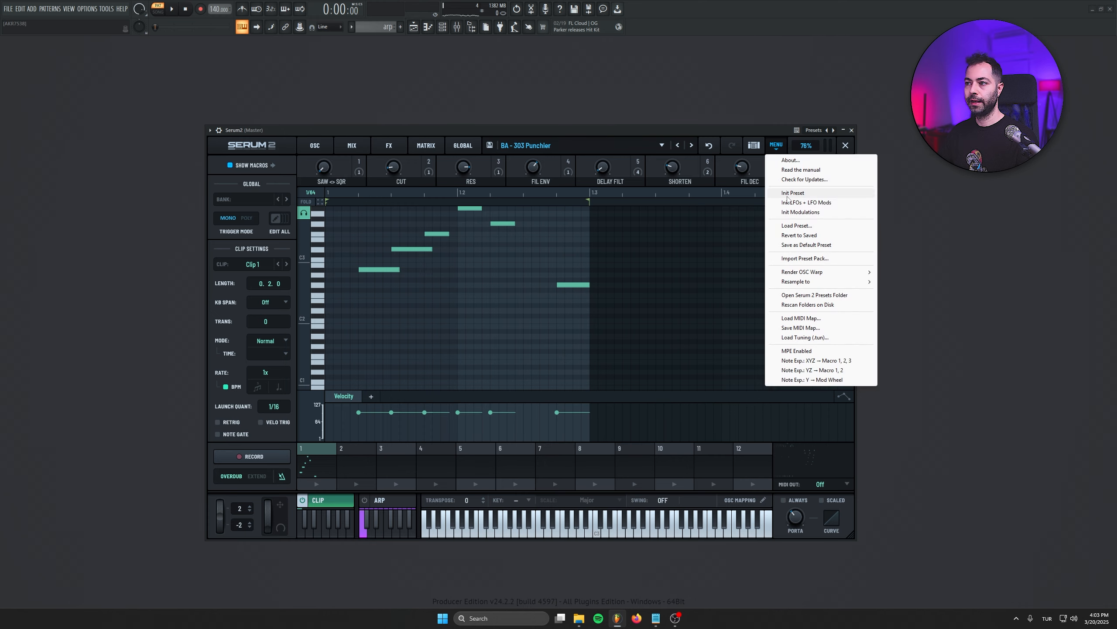
pyautogui.click(783, 195)
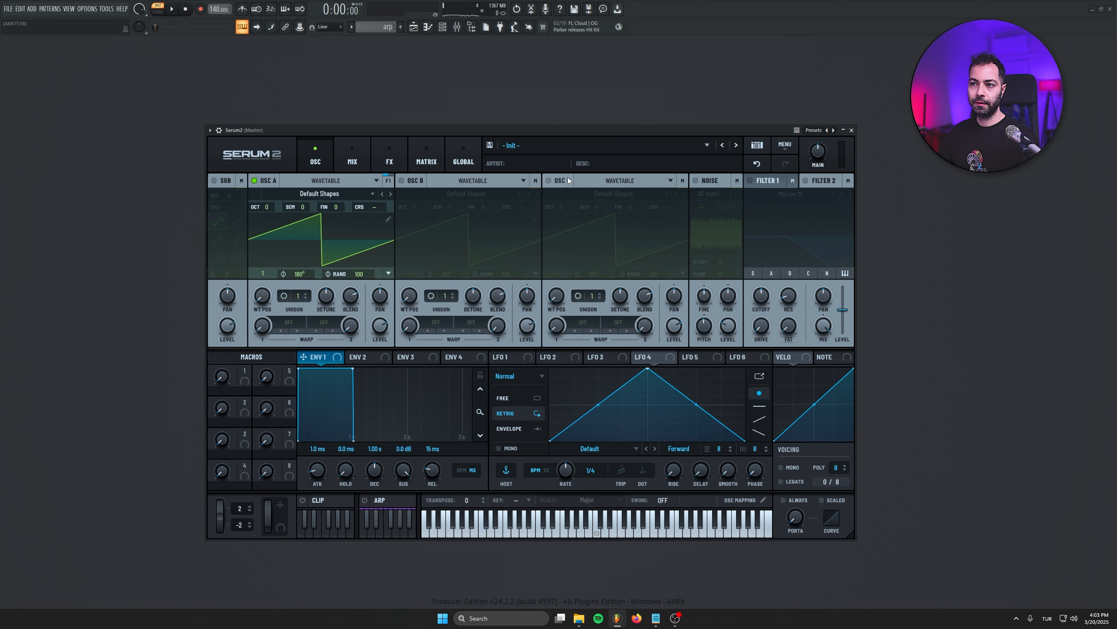
pyautogui.click(586, 152)
pyautogui.moveTo(546, 161)
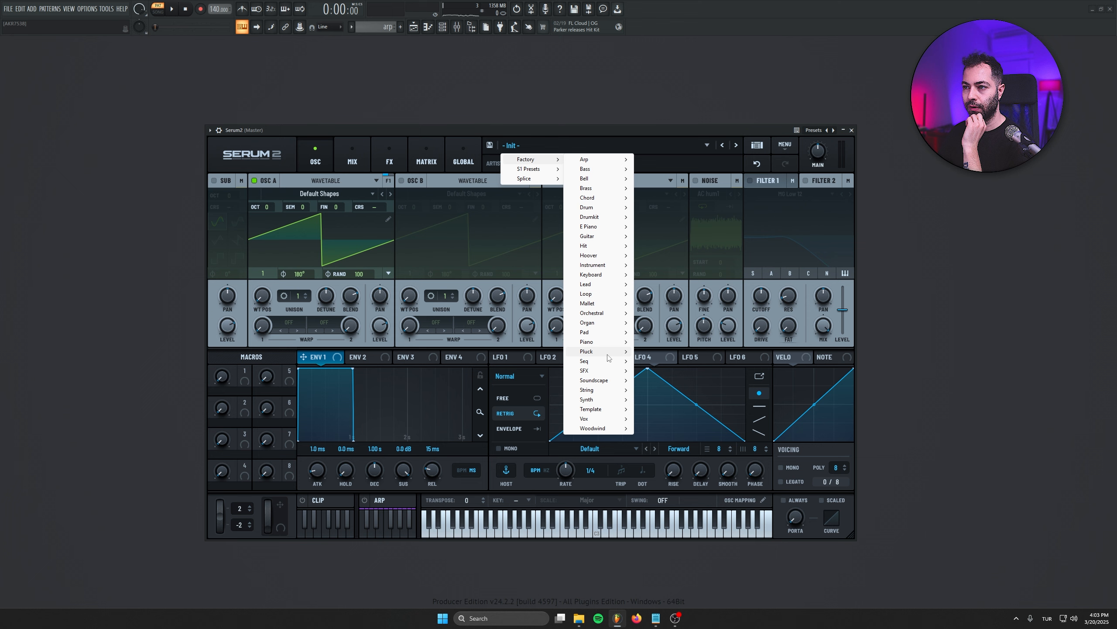
pyautogui.moveTo(606, 208)
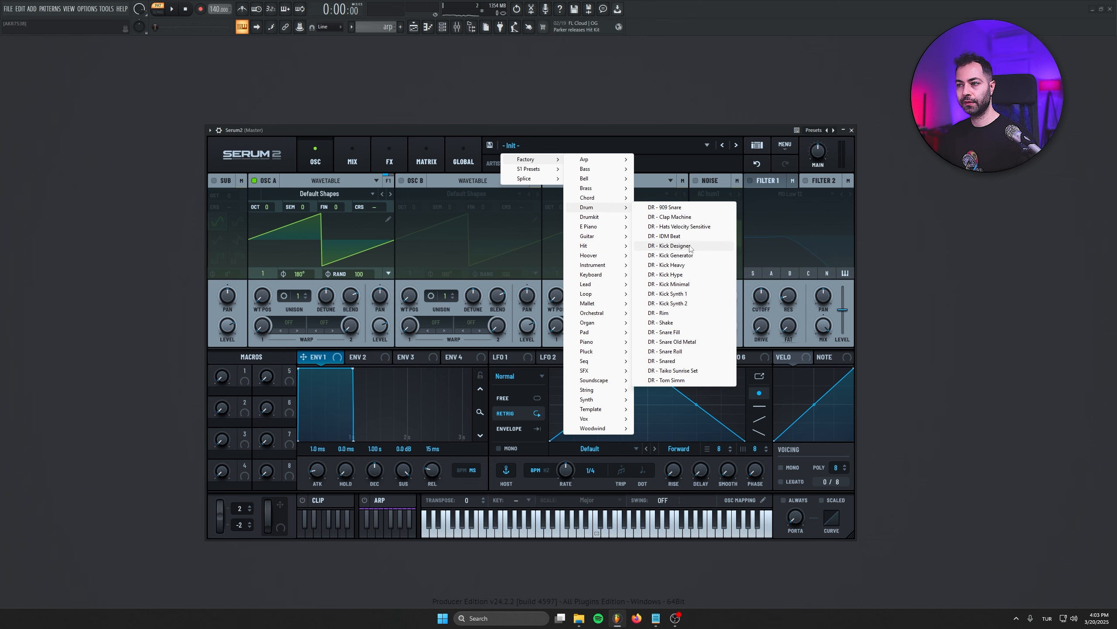
pyautogui.click(686, 265)
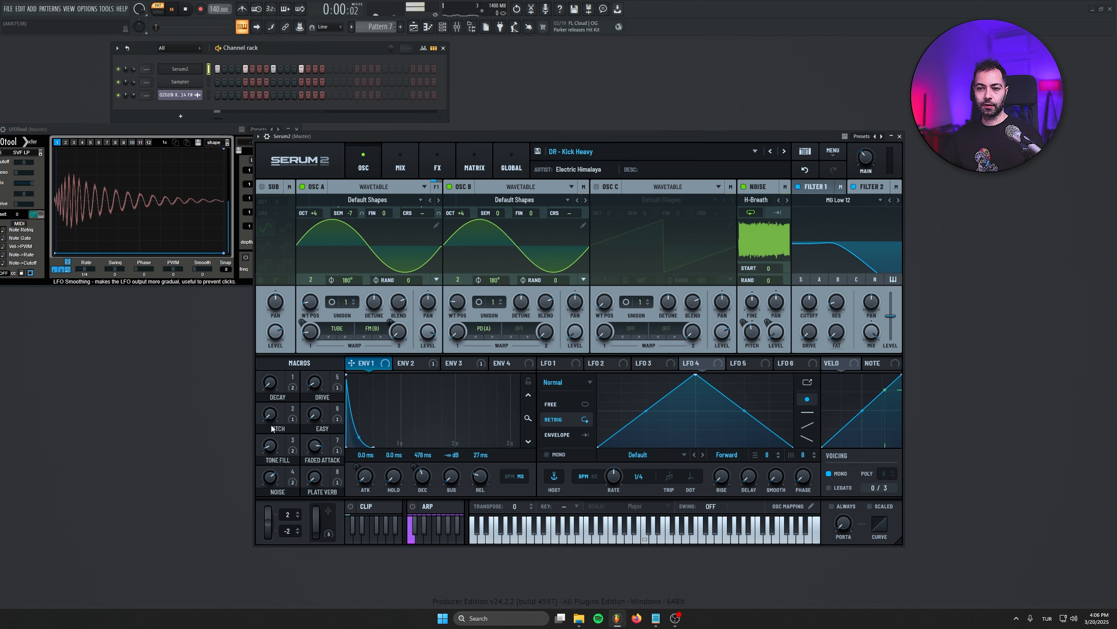
# - Set the kick's PITCH macro to 29 and DECAY to 35 and adjust TONE FILL while the pattern plays
pyautogui.moveTo(268, 412); pyautogui.dragTo(266, 377)
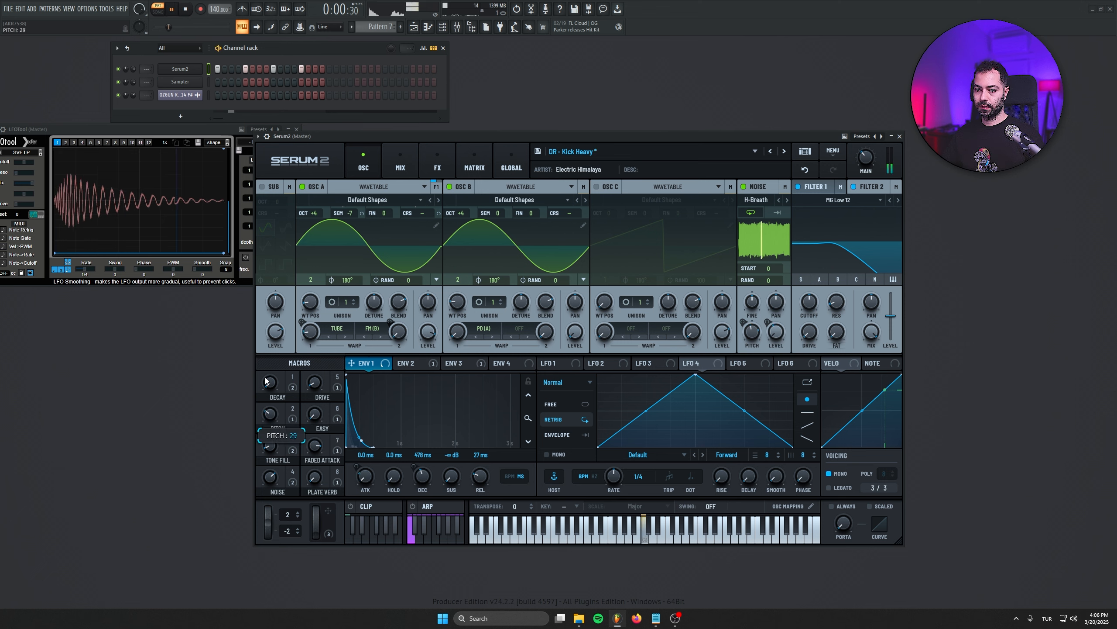
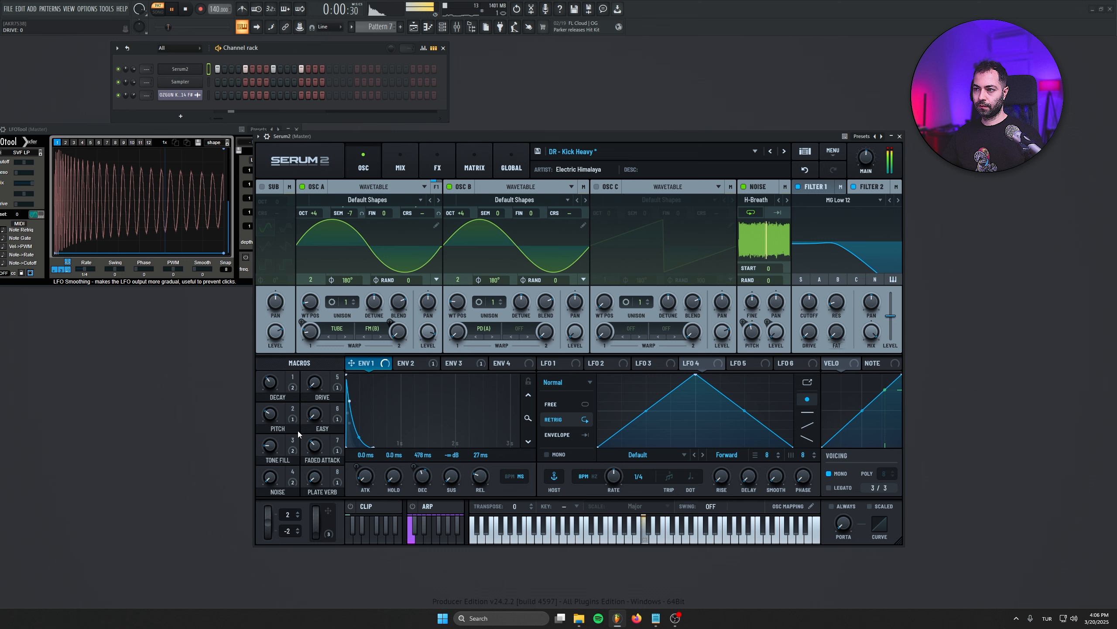
pyautogui.moveTo(271, 445); pyautogui.dragTo(267, 381)
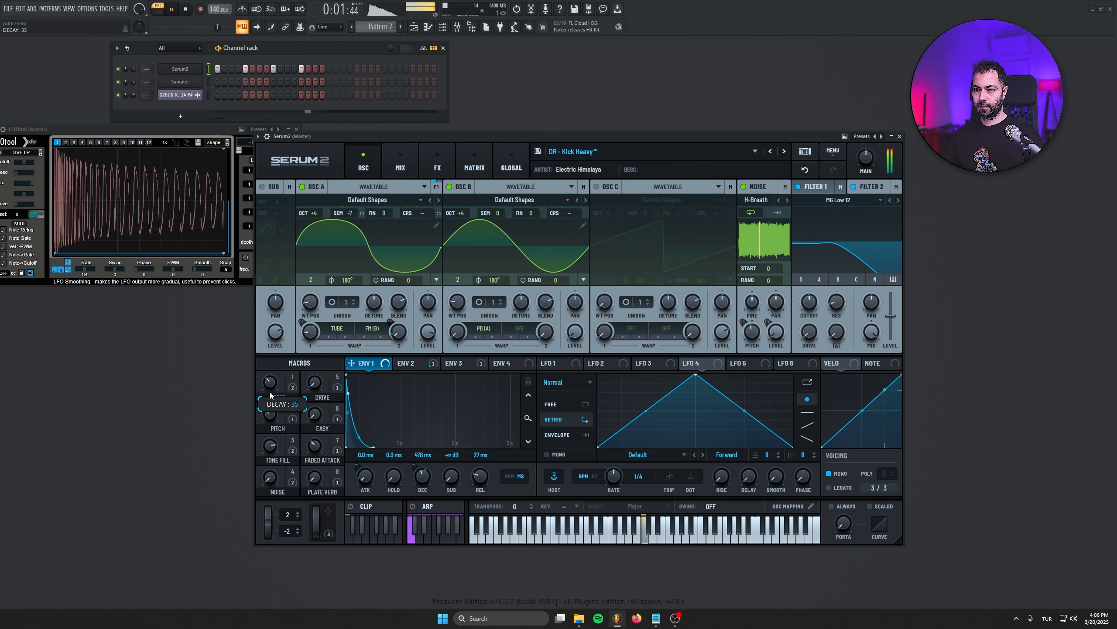
pyautogui.moveTo(267, 414); pyautogui.dragTo(269, 449)
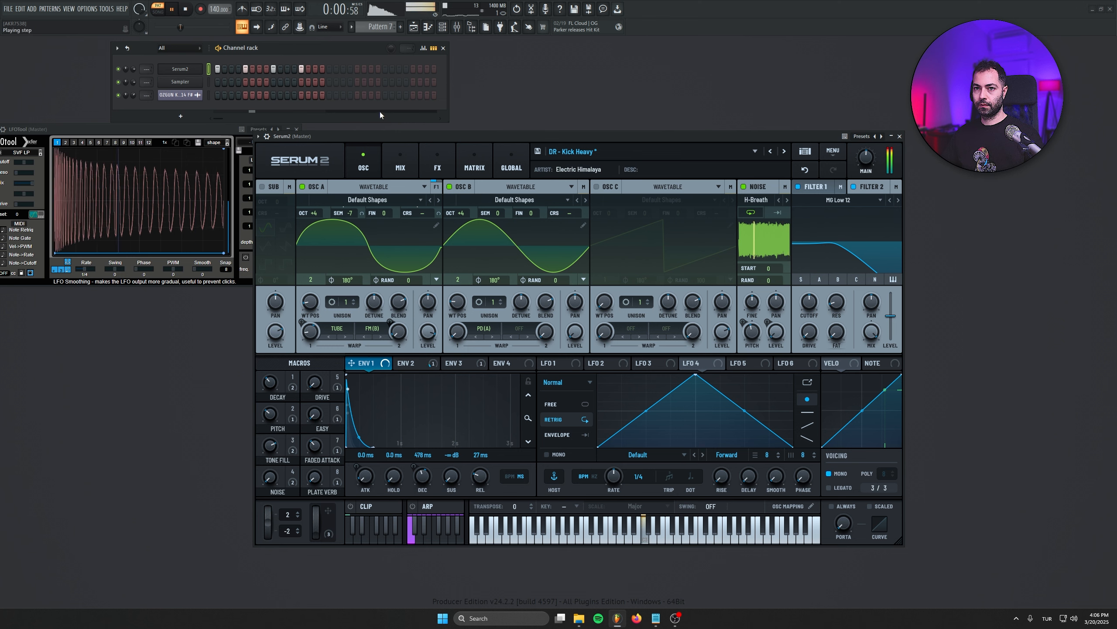
pyautogui.press('space')
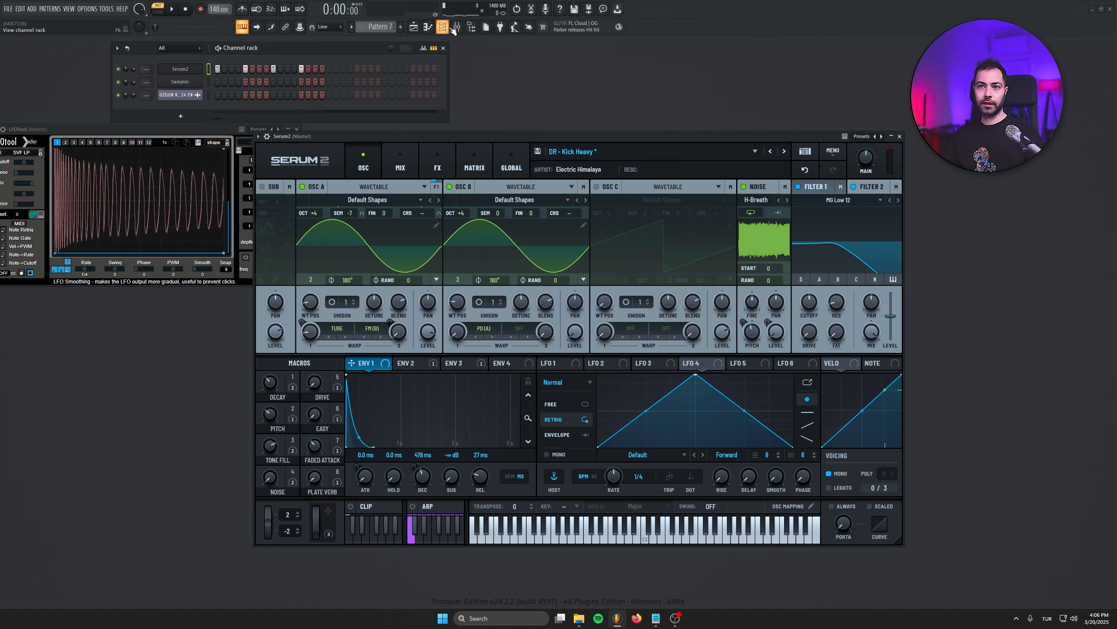
# - Show the mixer and add a second LFOTool to a free effect slot on the master track
pyautogui.click(455, 28)
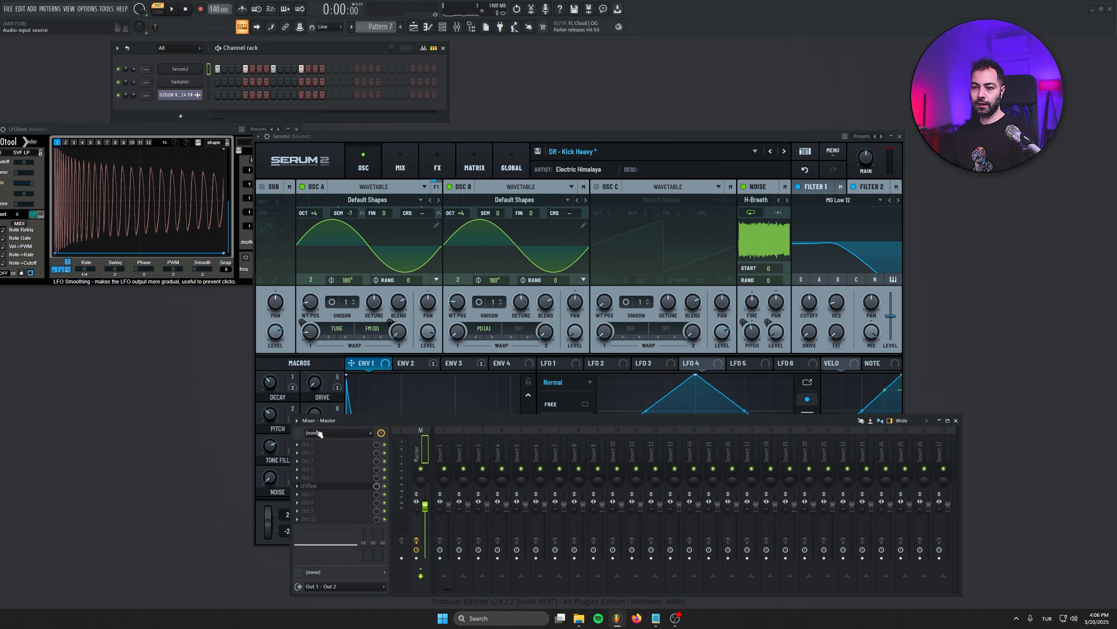
pyautogui.click(330, 503)
pyautogui.click(414, 513)
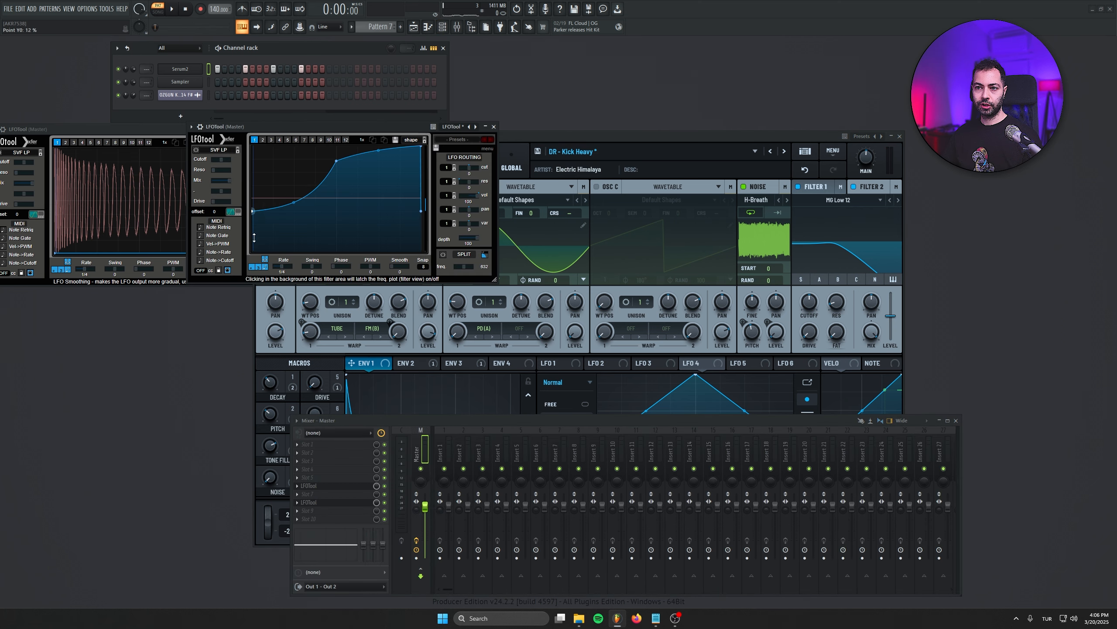
# - Reshape the new LFOTool curve to start at full level and fall to zero just past the middle, and play the kick through it
pyautogui.moveTo(254, 238); pyautogui.dragTo(245, 113)
pyautogui.moveTo(336, 162); pyautogui.dragTo(336, 251)
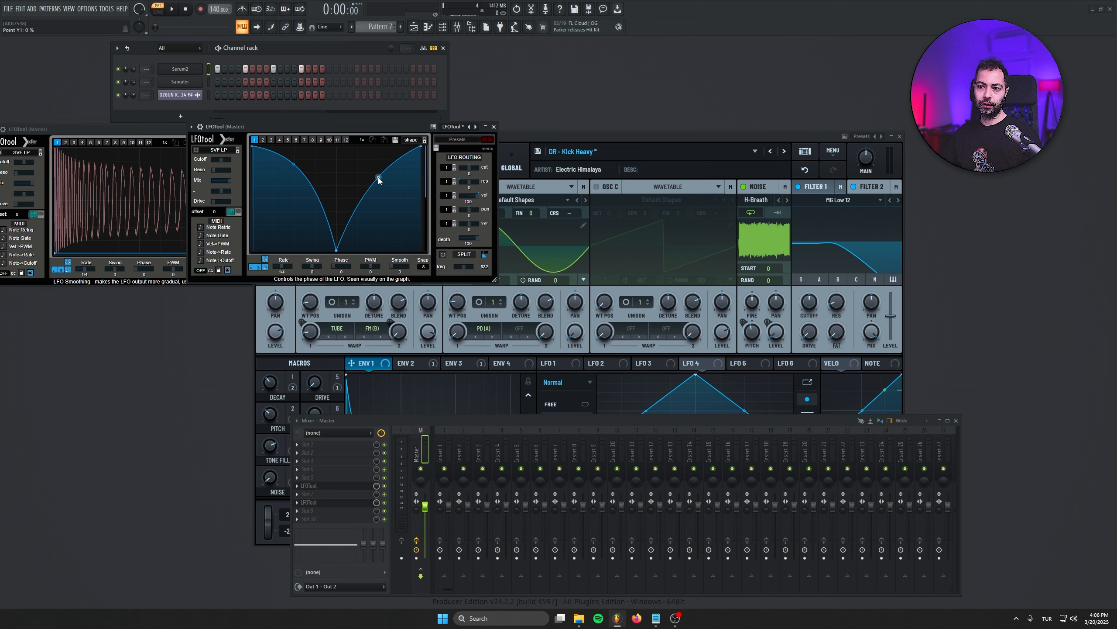
pyautogui.moveTo(378, 178); pyautogui.dragTo(348, 261)
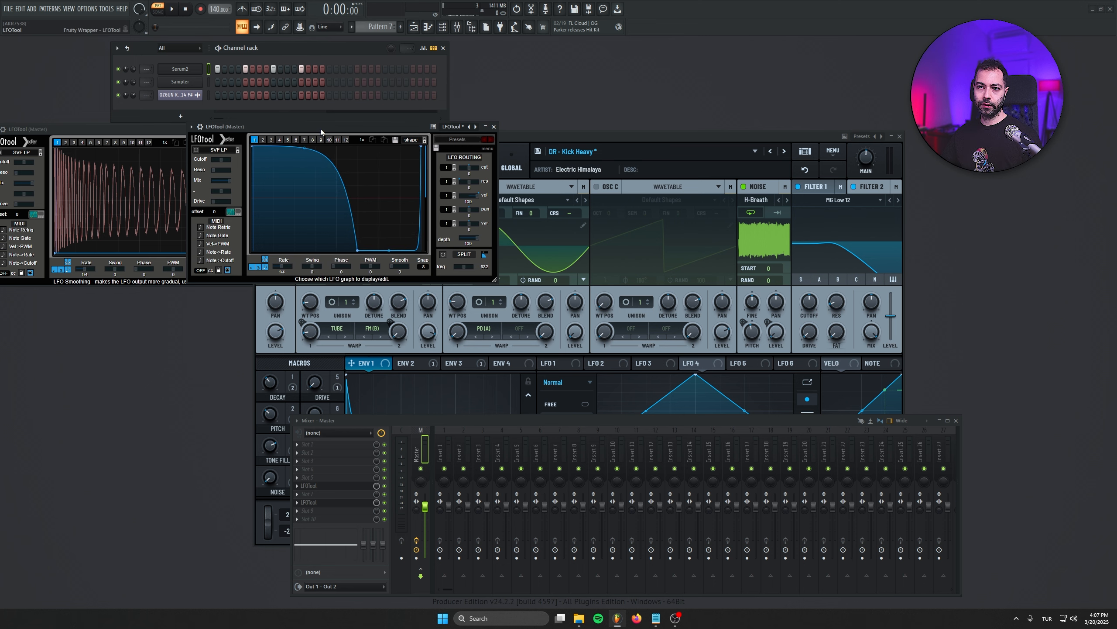
pyautogui.moveTo(320, 128); pyautogui.dragTo(308, 158)
pyautogui.press('space')
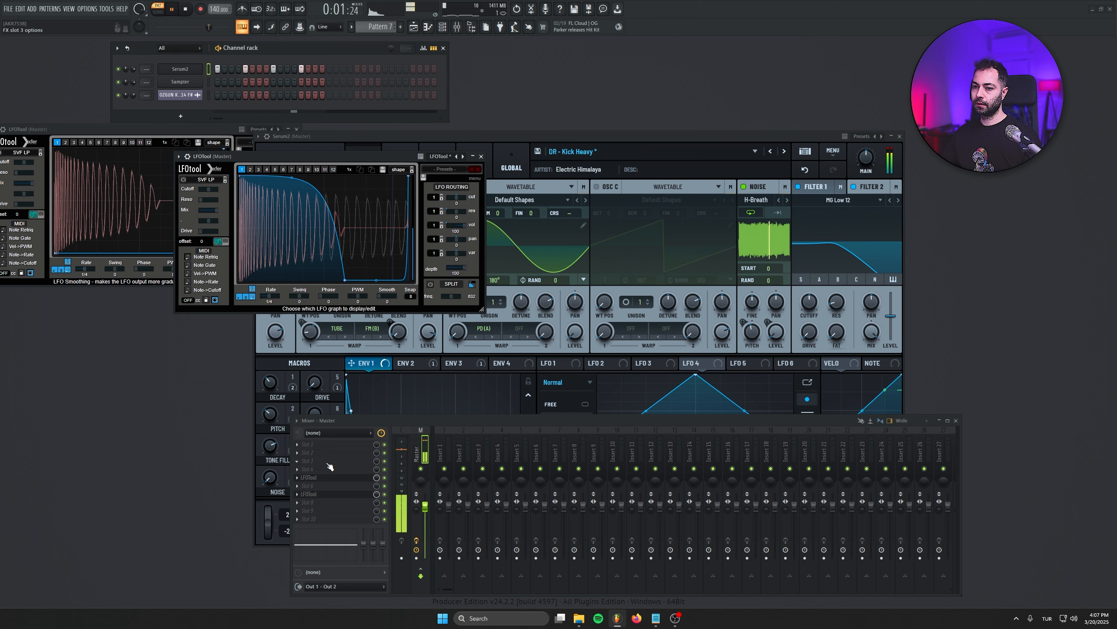
# - Reopen the Serum 2 window, hide the channel rack and show the playlist
pyautogui.click(553, 135)
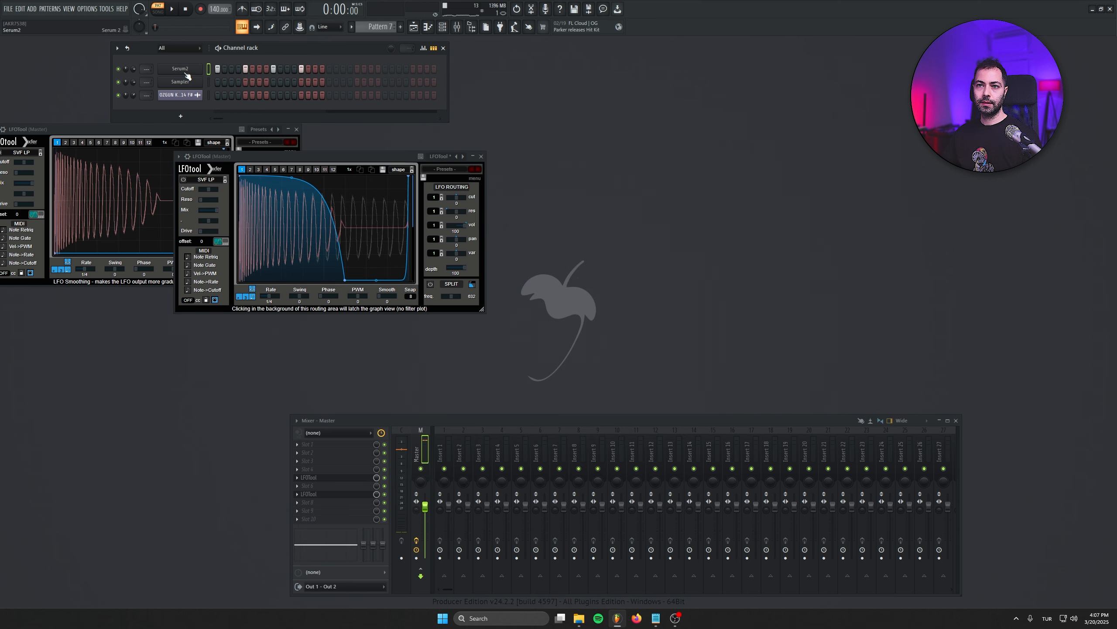
pyautogui.click(185, 71)
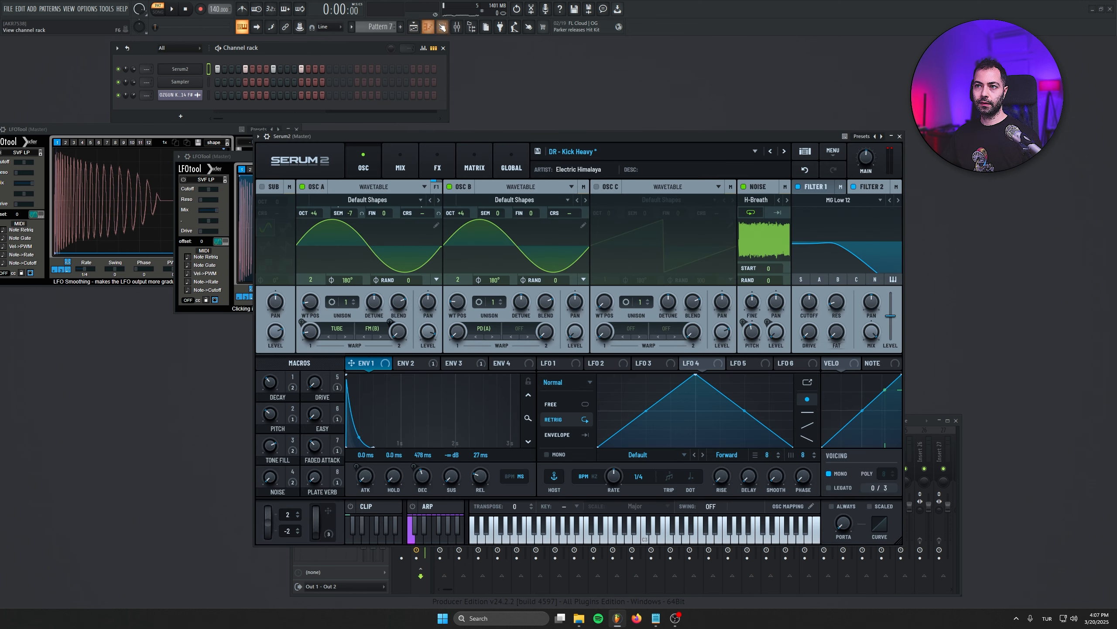
pyautogui.click(442, 27)
pyautogui.click(442, 27)
pyautogui.click(413, 27)
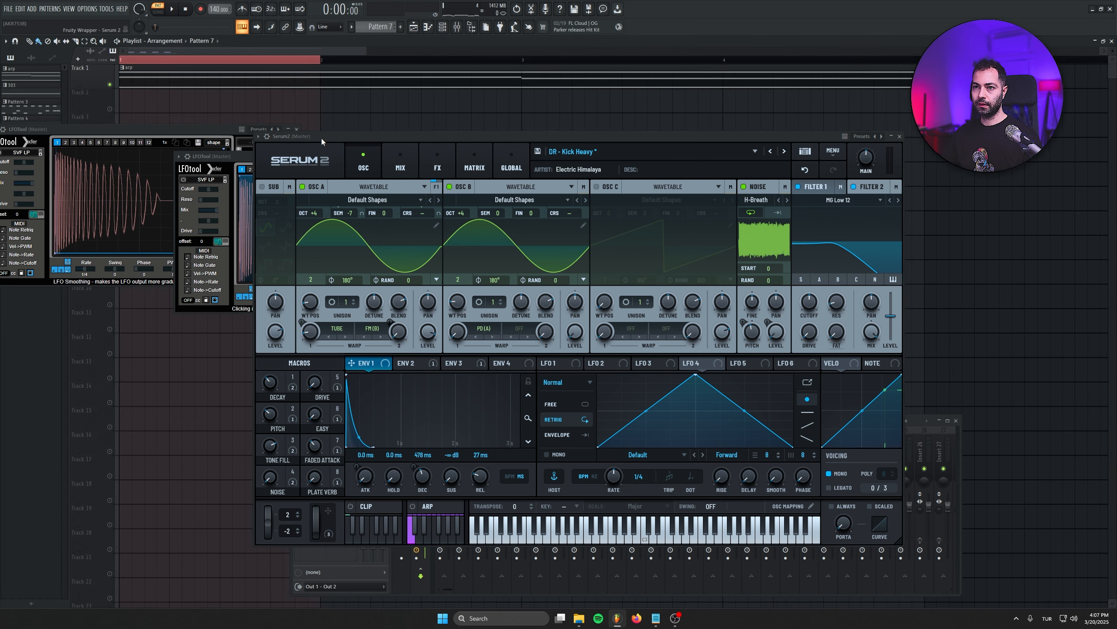
# - Move the Serum 2 window clear of the playlist's clips and close both LFOTool windows
pyautogui.moveTo(321, 138); pyautogui.dragTo(519, 212)
pyautogui.click(479, 156)
pyautogui.click(296, 128)
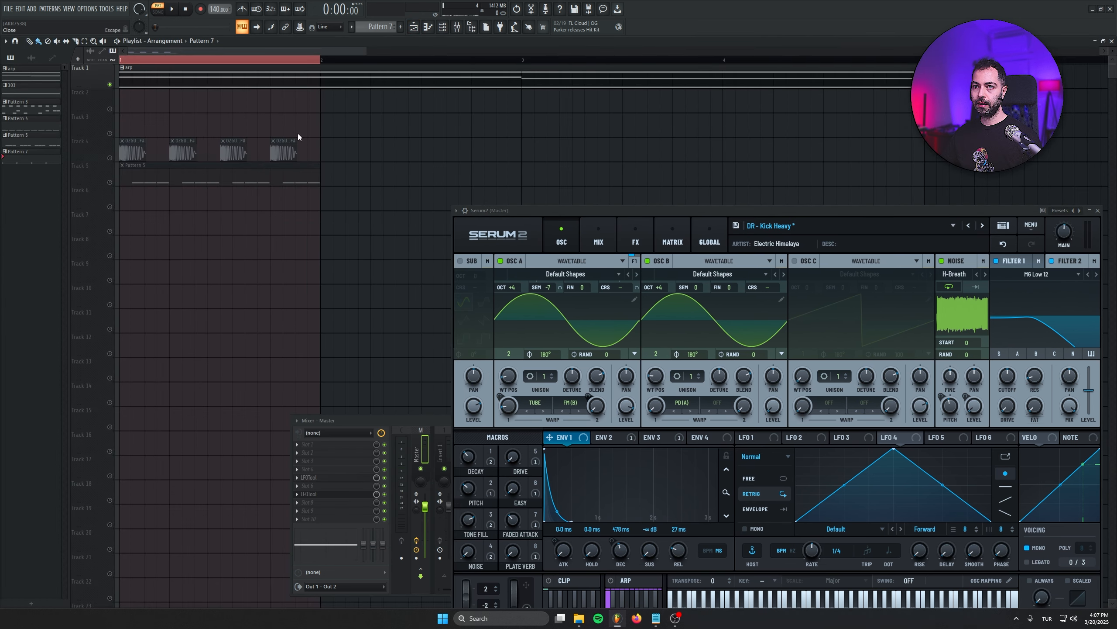
pyautogui.click(488, 233)
pyautogui.click(408, 241)
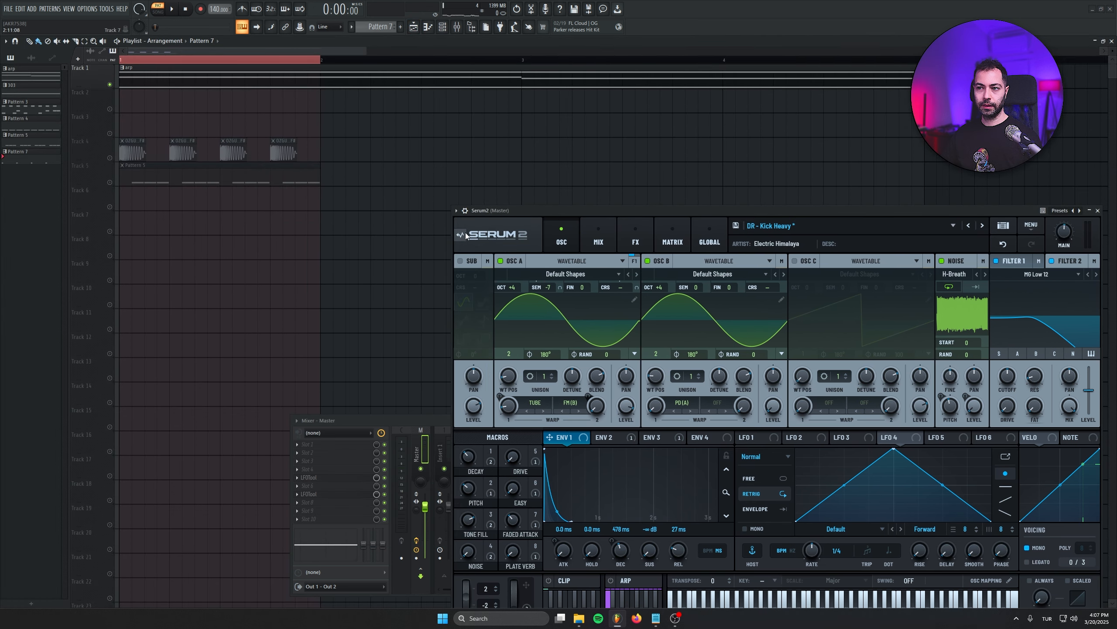
# - Place the audio rendered from Serum 2's DR - Kick Heavy at the start of playlist Track 9 and solo that track
pyautogui.moveTo(464, 238); pyautogui.dragTo(139, 290)
pyautogui.rightClick(111, 280)
pyautogui.scroll(5, 40, 339)
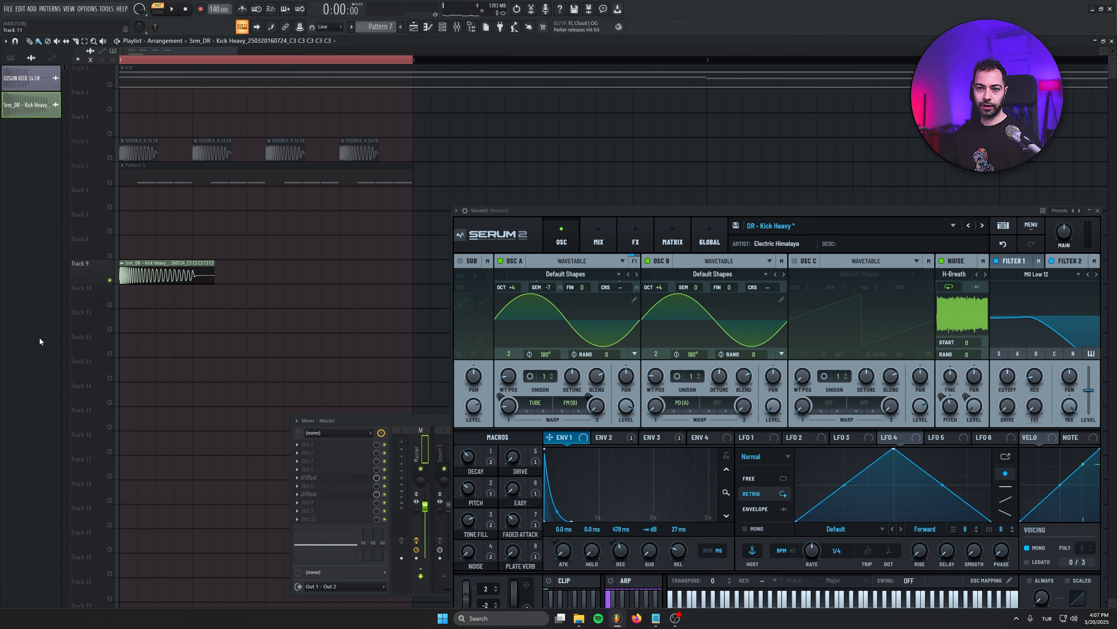
# - Move the Serum 2 window below the kick clip and loop playback over the first five steps of the playlist
pyautogui.moveTo(499, 210); pyautogui.dragTo(425, 513)
pyautogui.scroll(4, 260, 314)
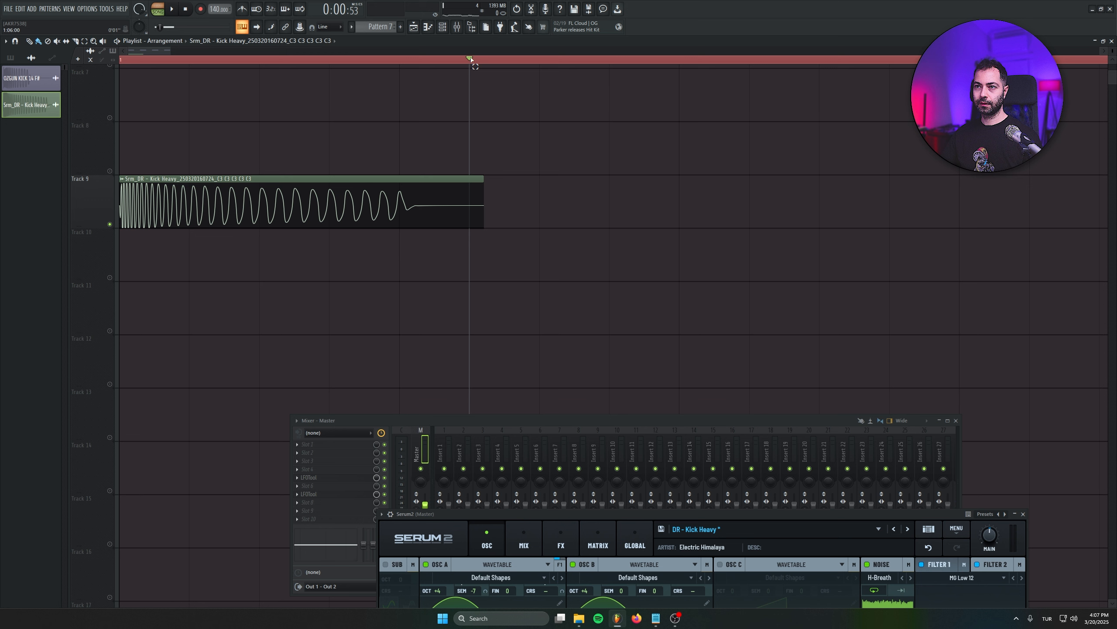
pyautogui.moveTo(471, 60); pyautogui.dragTo(120, 59)
pyautogui.press('space')
pyautogui.click(690, 257)
pyautogui.rightClick(690, 258)
pyautogui.press('space')
# - Trim the kick clip on Track 9 to two steps and play it in a four-step loop
pyautogui.moveTo(482, 179); pyautogui.dragTo(258, 178)
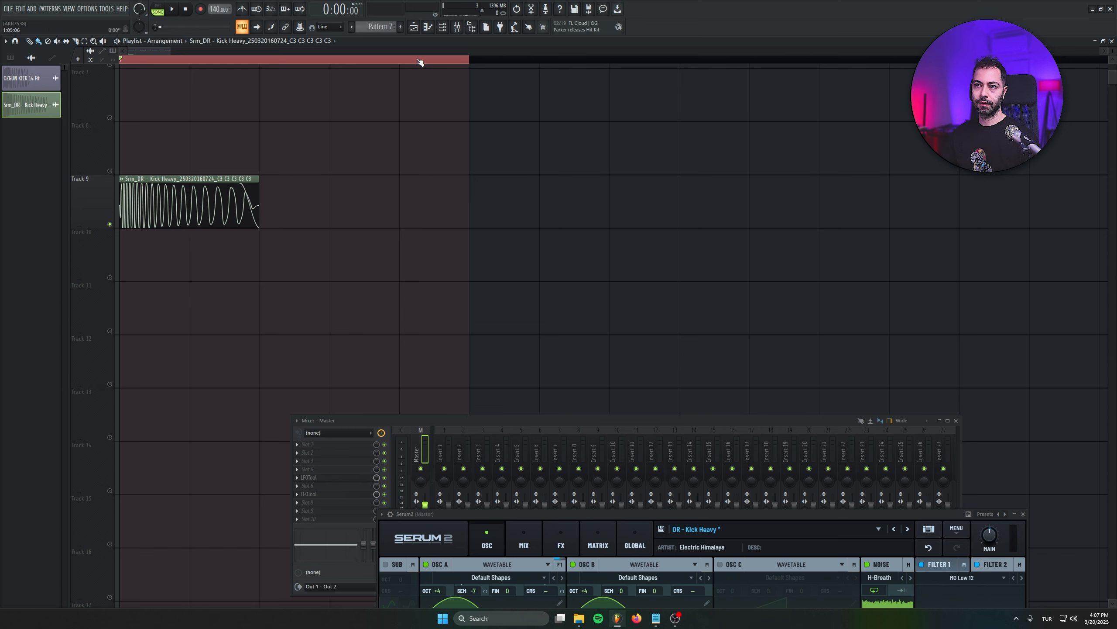
pyautogui.moveTo(417, 59); pyautogui.dragTo(120, 60)
pyautogui.press('space')
pyautogui.click(555, 212)
pyautogui.rightClick(558, 215)
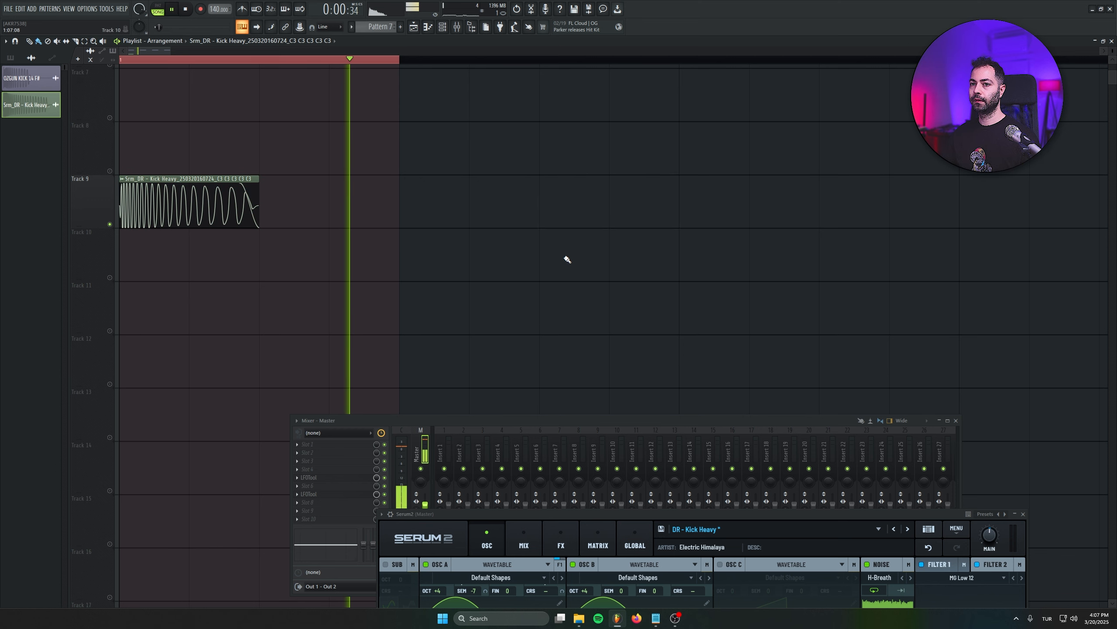
pyautogui.press('space')
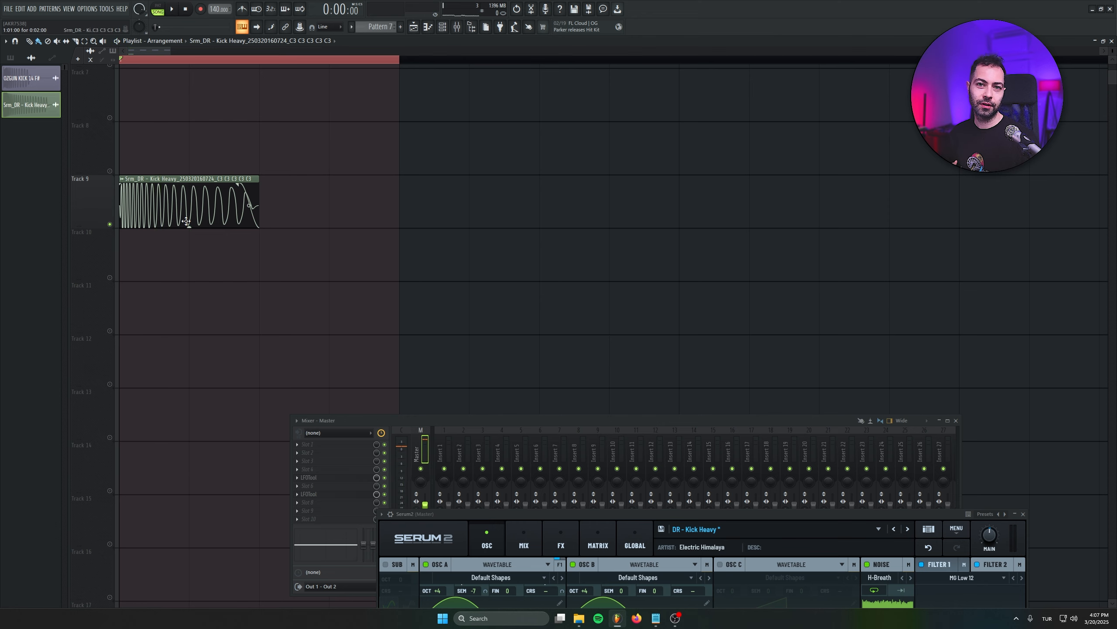
# - Play the trimmed kick again and bring the Serum 2 window back up over the playlist
pyautogui.scroll(-2, 368, 290)
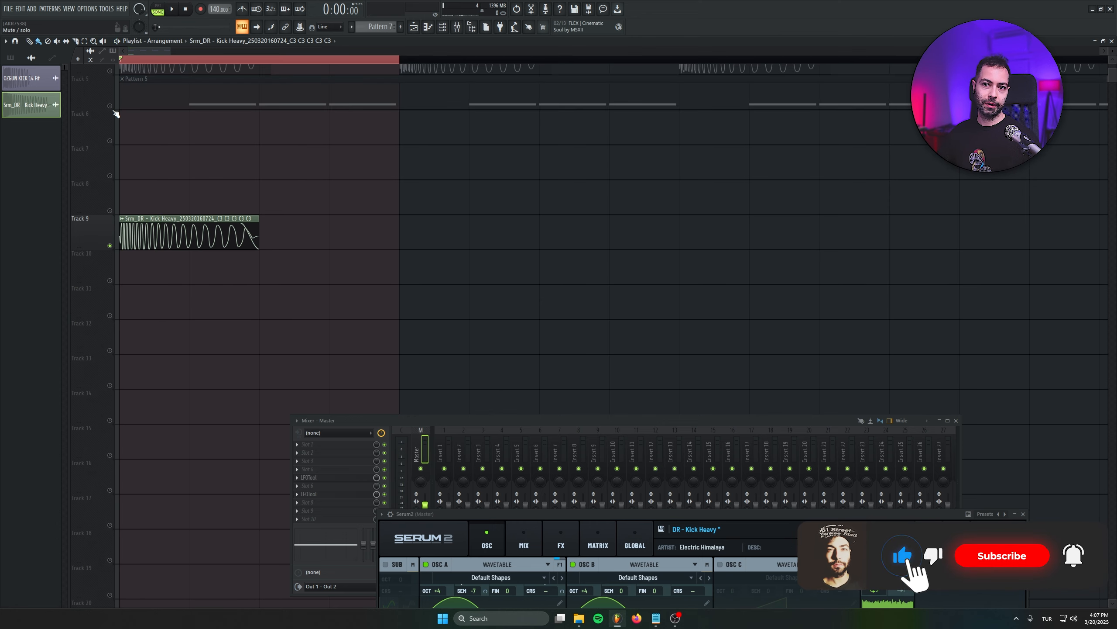
pyautogui.scroll(-3, 352, 199)
pyautogui.press('space')
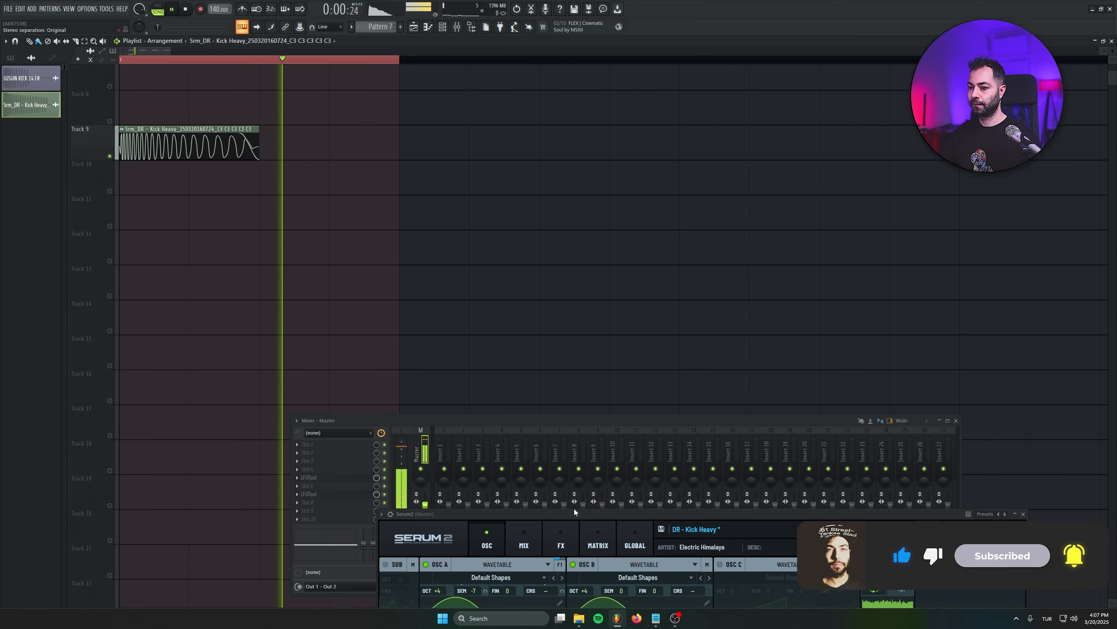
pyautogui.moveTo(571, 514); pyautogui.dragTo(385, 232)
pyautogui.press('space')
# - Look through Serum 2's factory preset categories and the presets in the Drum category
pyautogui.click(522, 248)
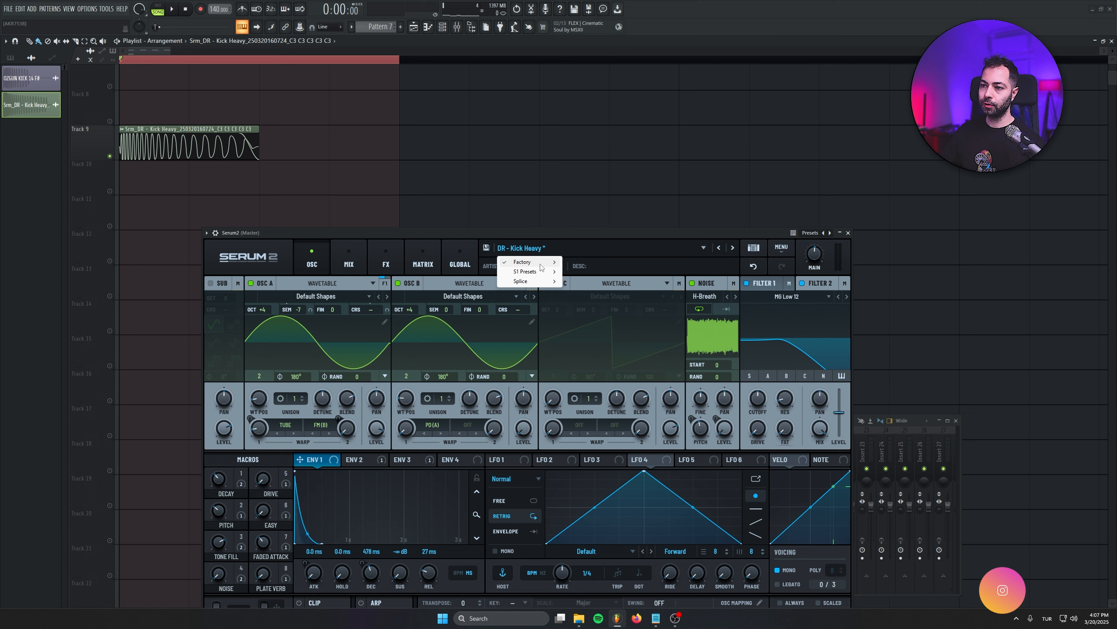
pyautogui.moveTo(528, 262)
pyautogui.moveTo(600, 315)
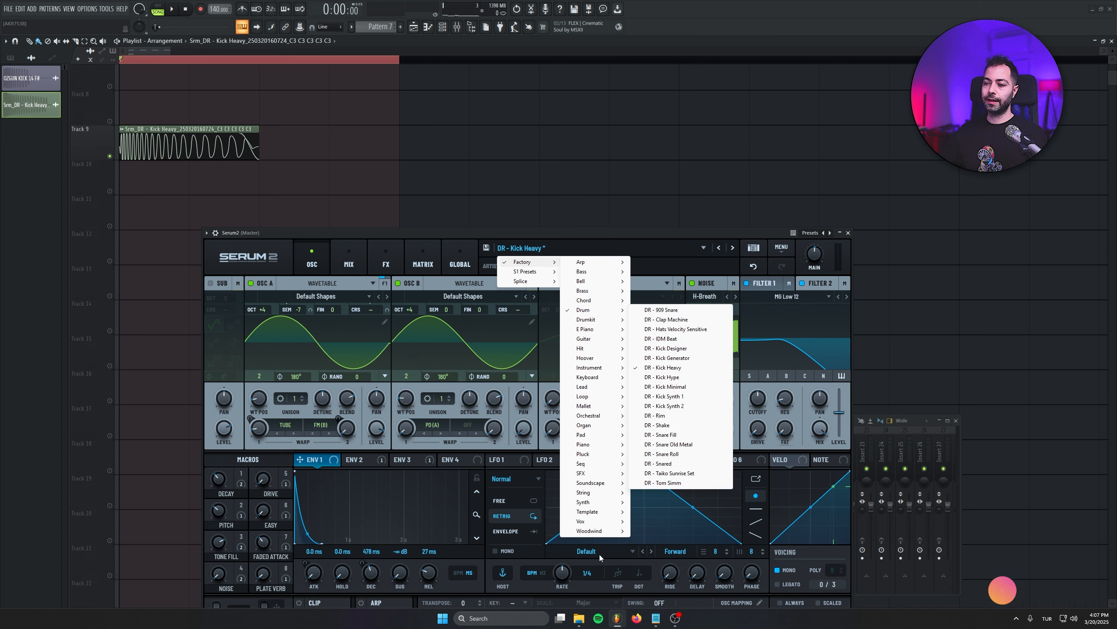
# - Switch oscillator A to Multisample, look through its factory sample categories and move the Serum 2 window higher
pyautogui.click(317, 283)
pyautogui.click(323, 296)
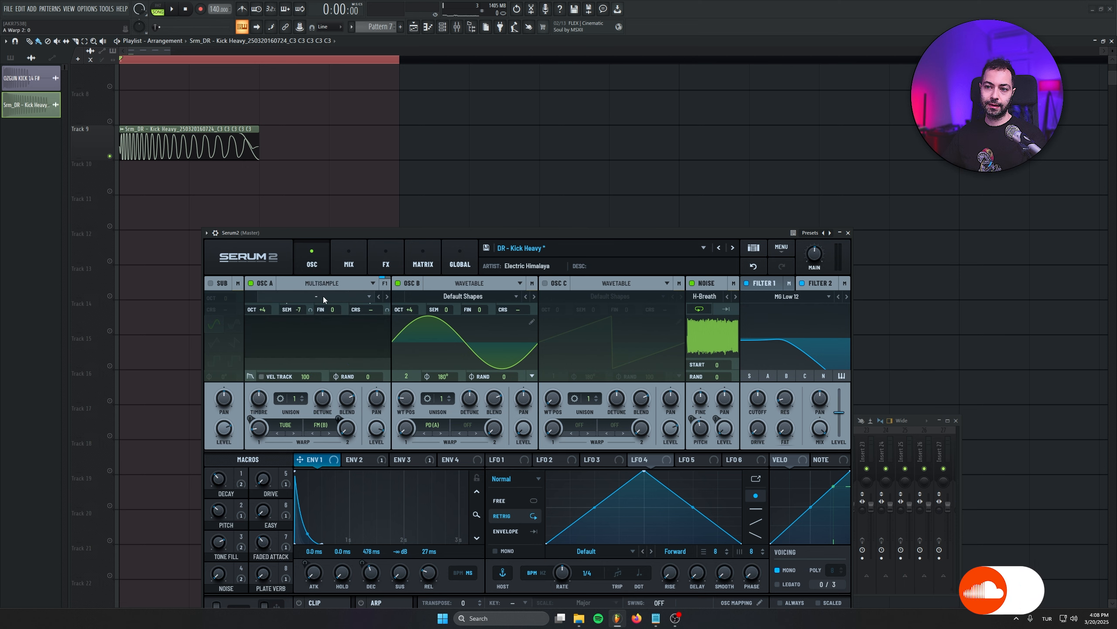
pyautogui.click(323, 297)
pyautogui.moveTo(311, 312)
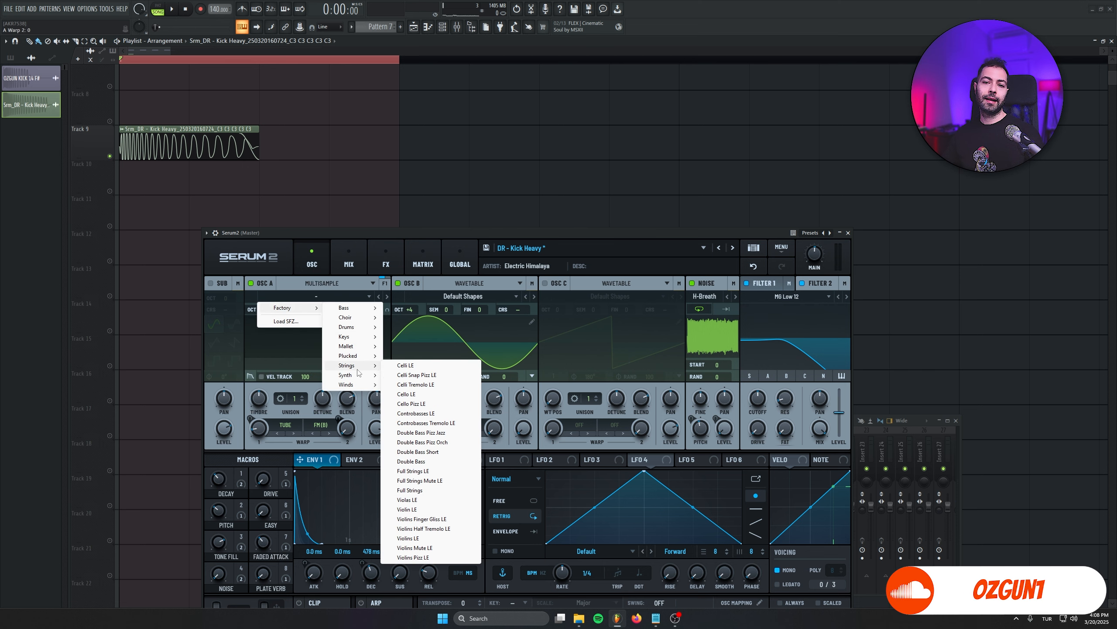
pyautogui.moveTo(581, 231); pyautogui.dragTo(570, 152)
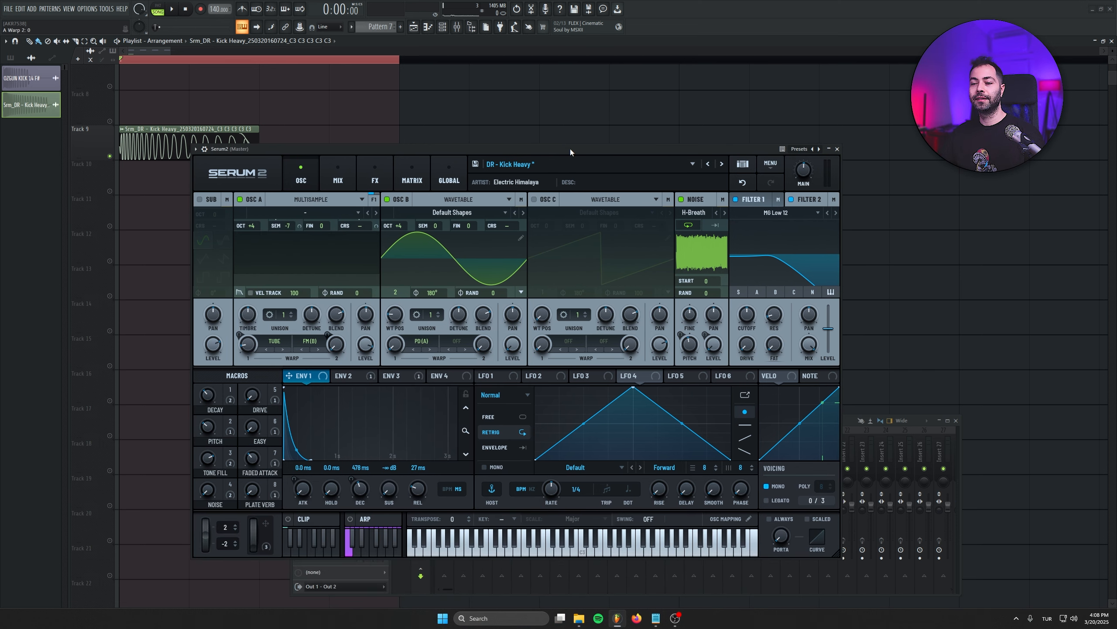